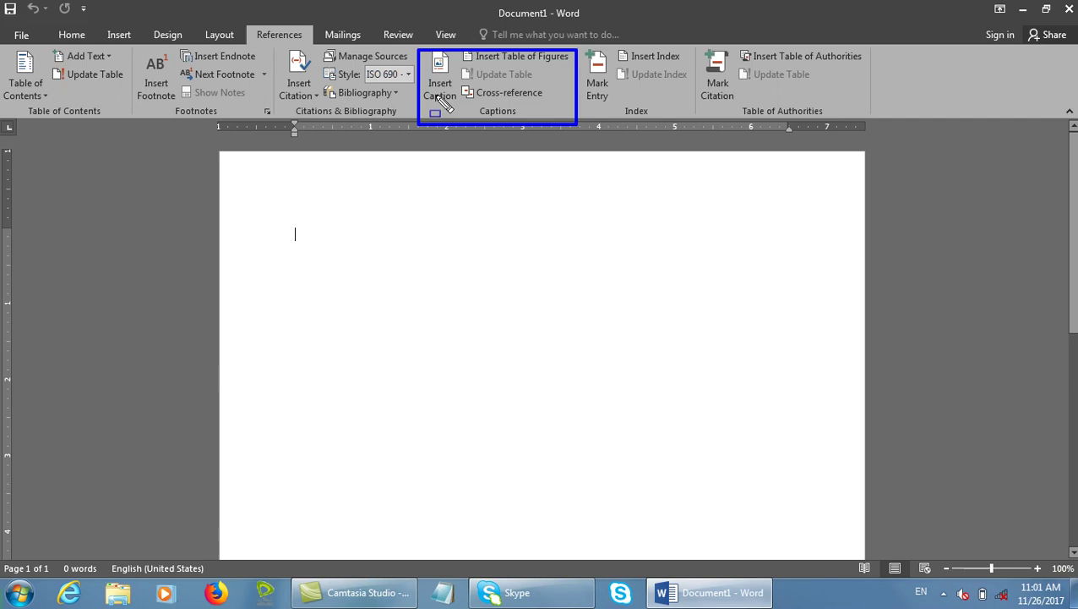
- Delete the custom caption labels Microsoft Excel and Picture from the Caption dialog's label choices
{"action": "left_click", "coordinate": [436, 94]}
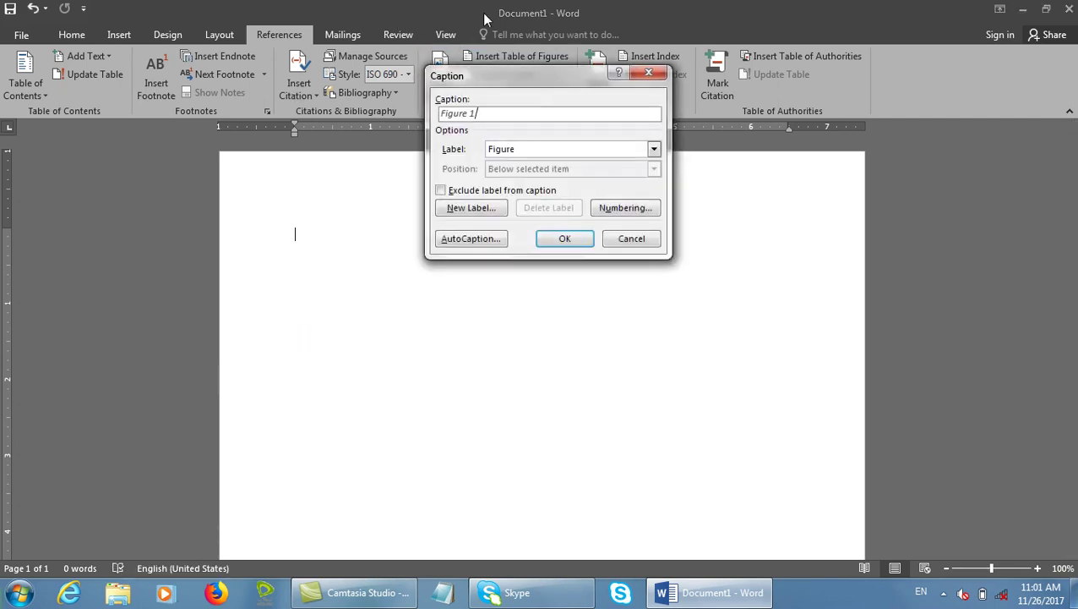
{"action": "left_click", "coordinate": [525, 150]}
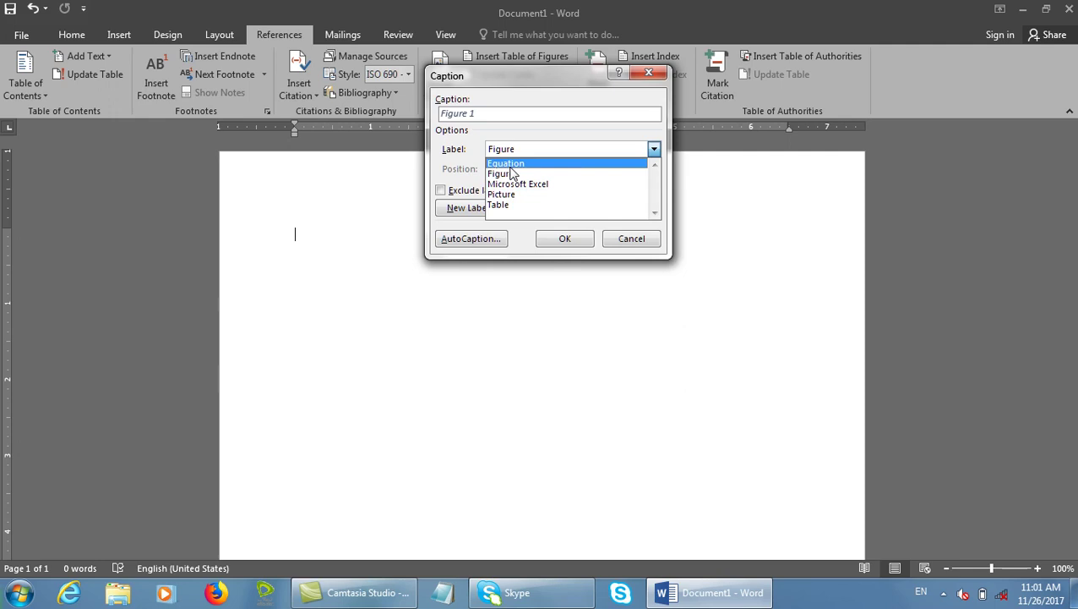
{"action": "left_click", "coordinate": [511, 183]}
{"action": "left_click", "coordinate": [545, 209]}
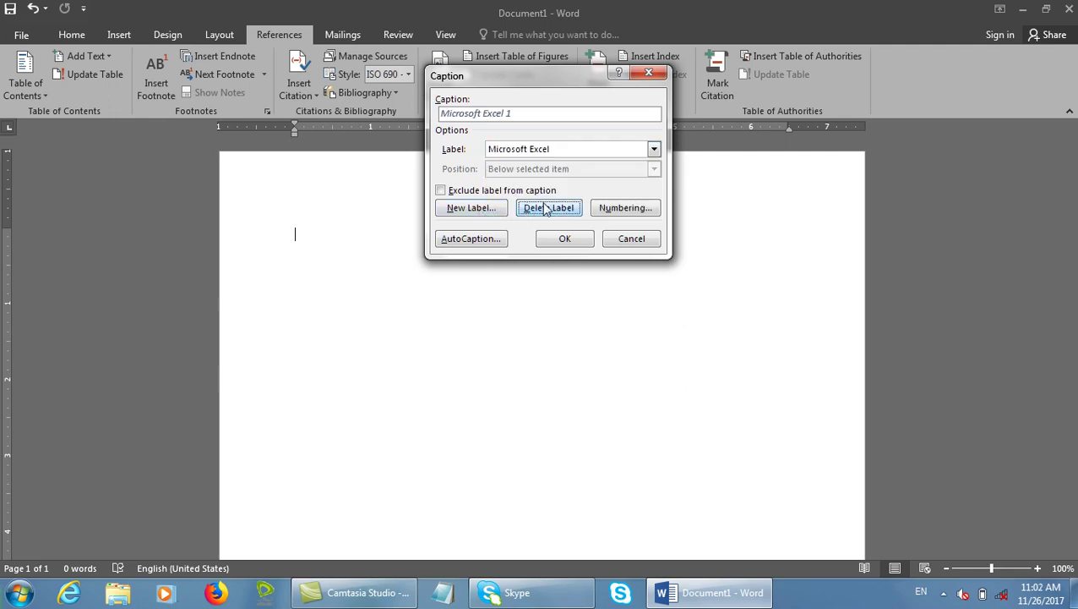
{"action": "left_click", "coordinate": [535, 152]}
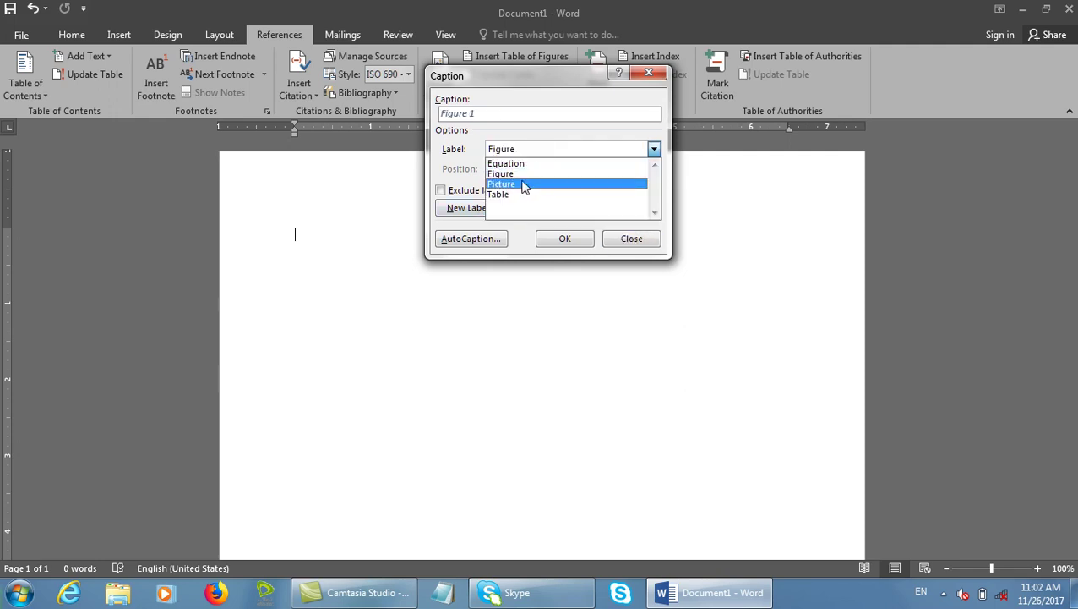
{"action": "left_click", "coordinate": [524, 184]}
{"action": "left_click", "coordinate": [548, 208]}
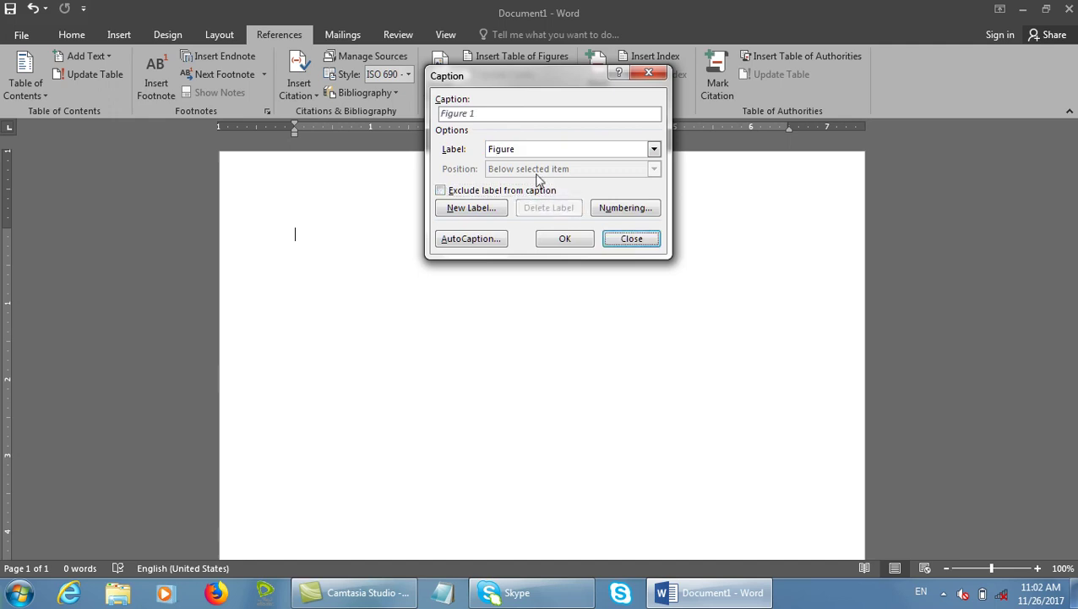
- Try excluding the label from the caption, include it again, and close the Caption dialog without inserting anything
{"action": "left_click", "coordinate": [539, 152]}
{"action": "left_click", "coordinate": [461, 195]}
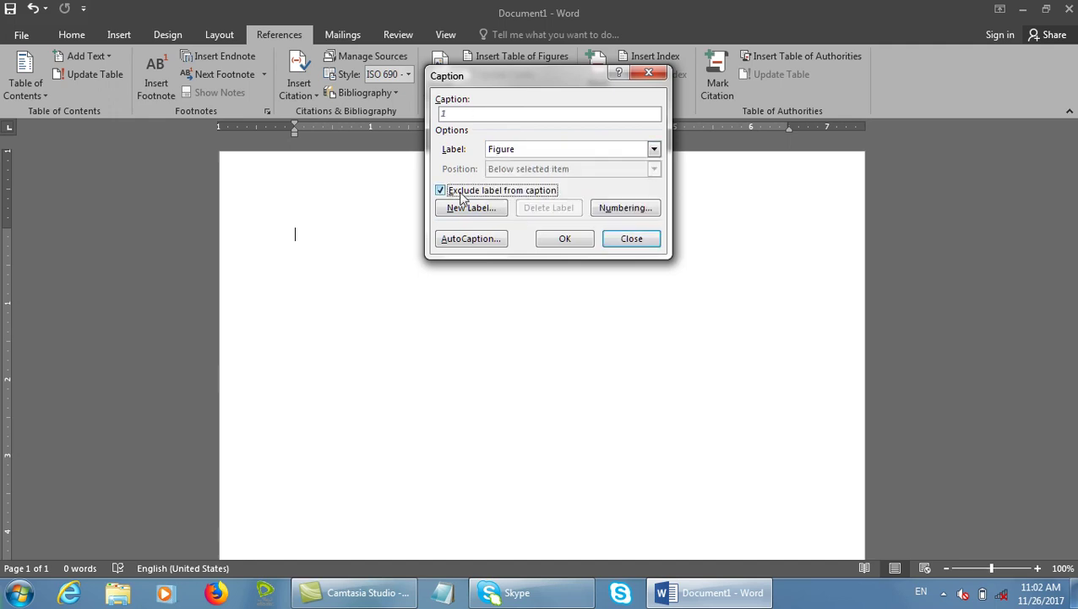
{"action": "left_click", "coordinate": [510, 150]}
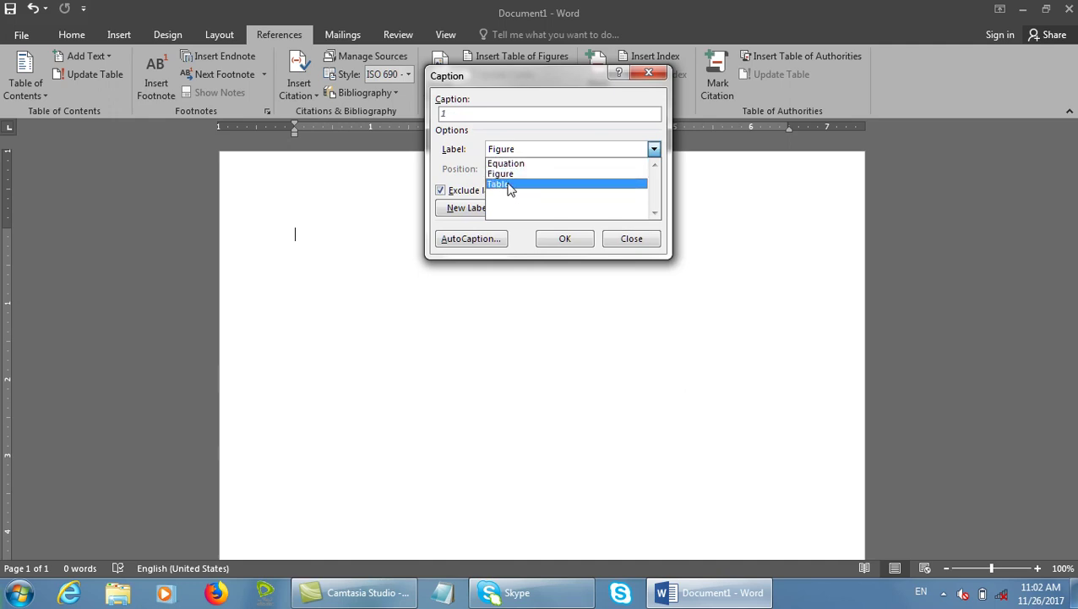
{"action": "left_click", "coordinate": [461, 191]}
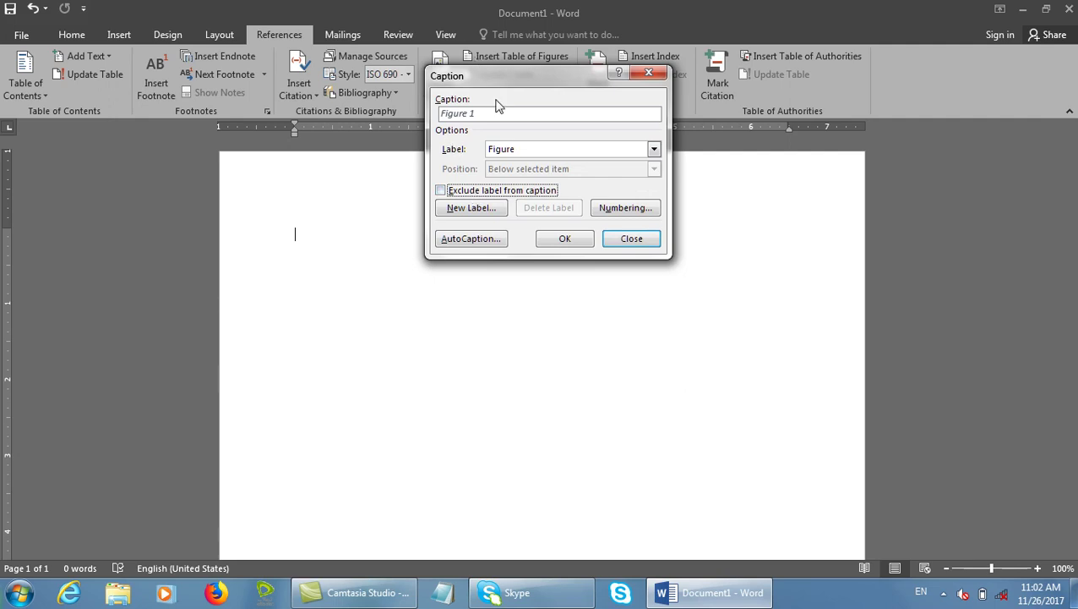
{"action": "left_click", "coordinate": [625, 238]}
- Start a second page and fill it with sample paragraphs generated by =rand()
{"action": "scroll", "coordinate": [617, 242], "scroll_direction": "down", "scroll_amount": 7}
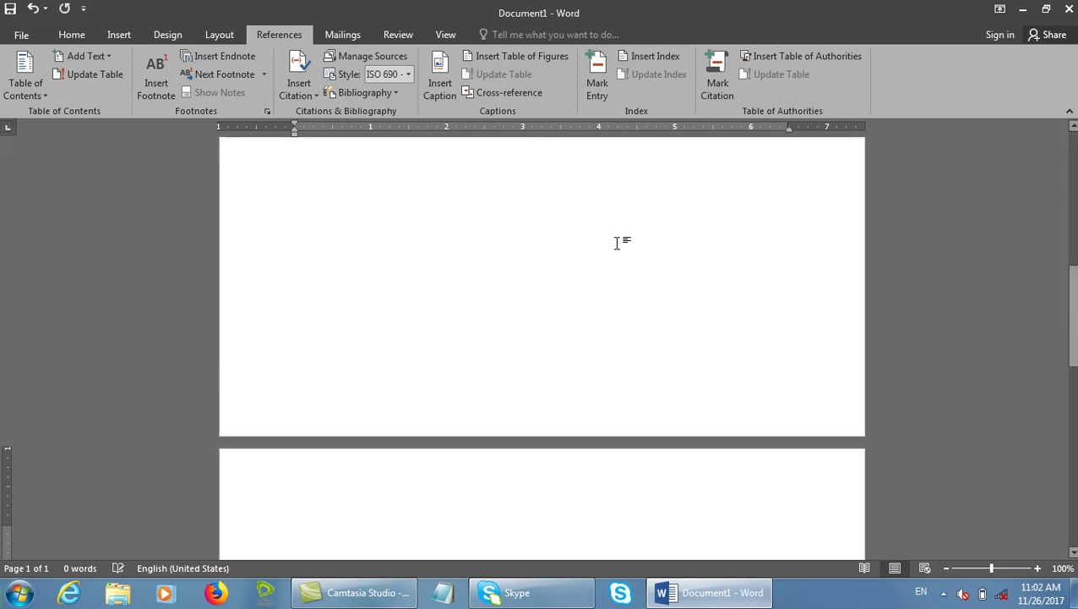
{"action": "type", "text": "=rand("}
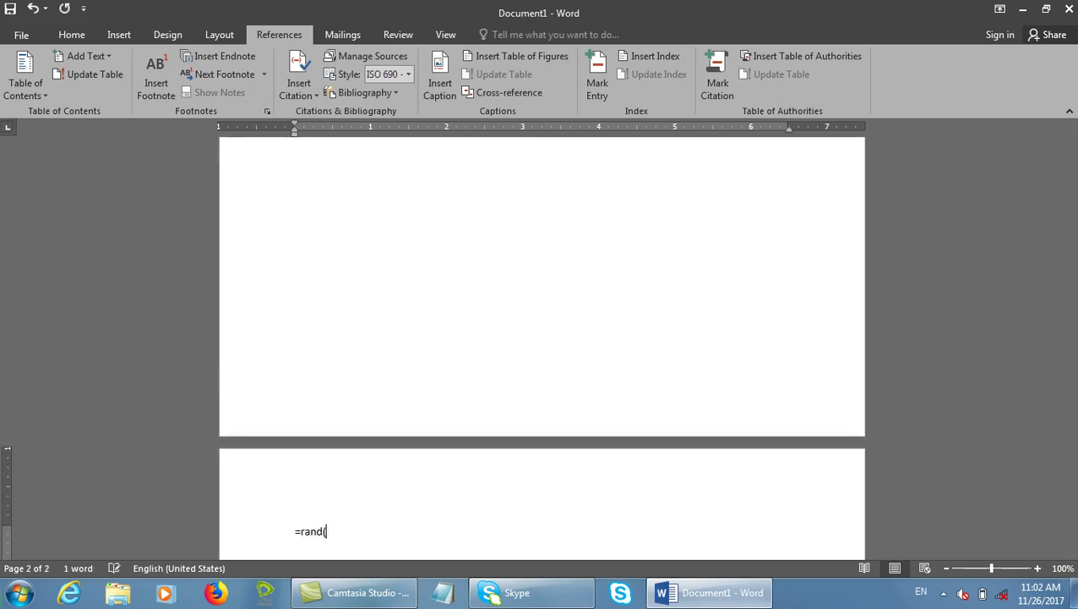
{"action": "key", "text": "BackSpace"}
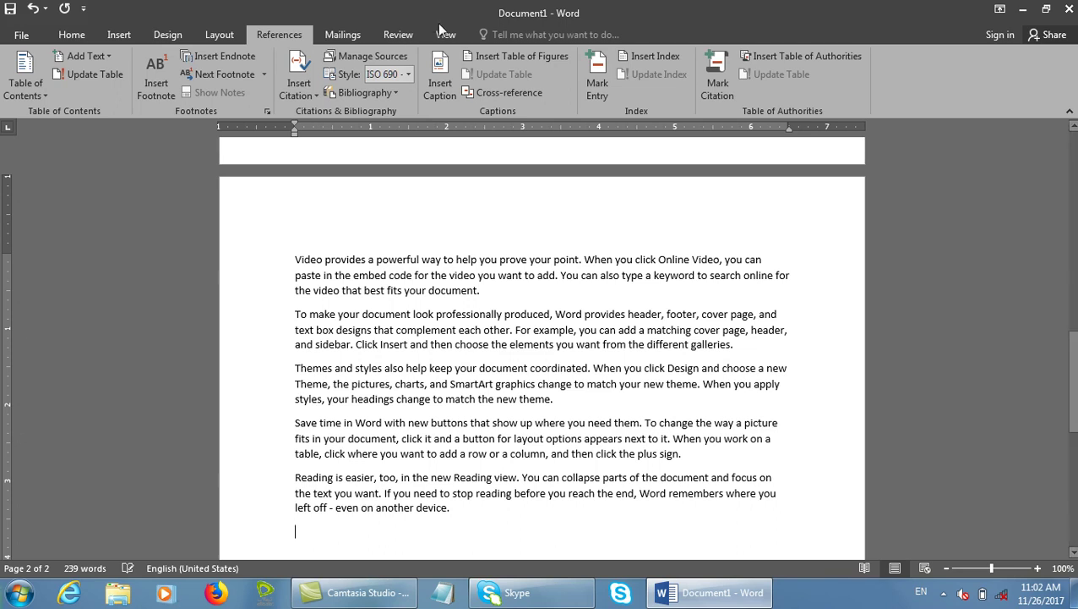
- Insert a Figure 1 caption after the sample text and place the Penguins picture from Sample Pictures below it
{"action": "left_click", "coordinate": [444, 84]}
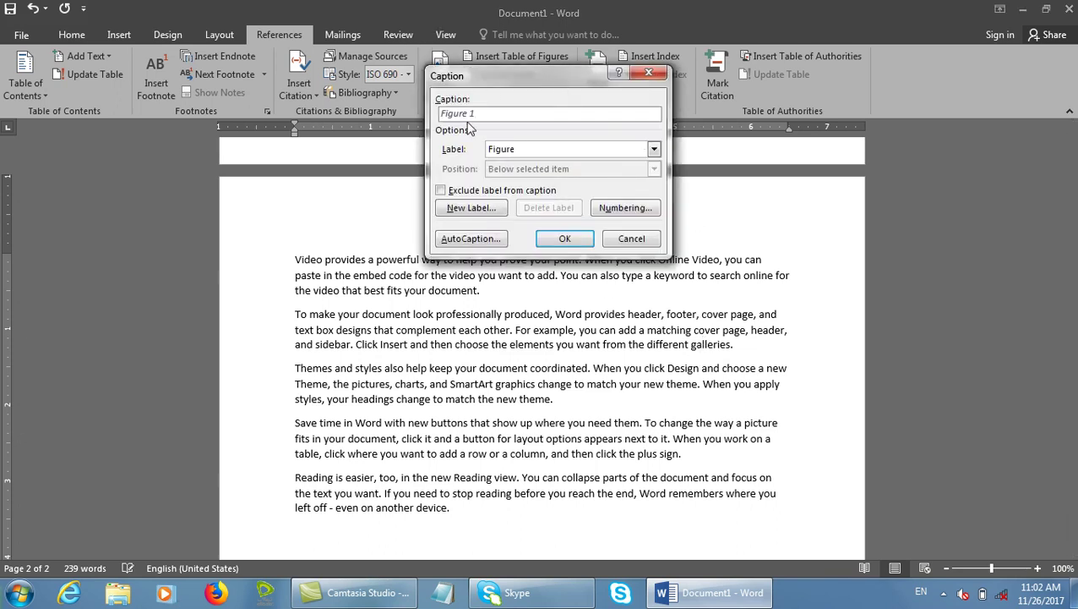
{"action": "left_click", "coordinate": [562, 238]}
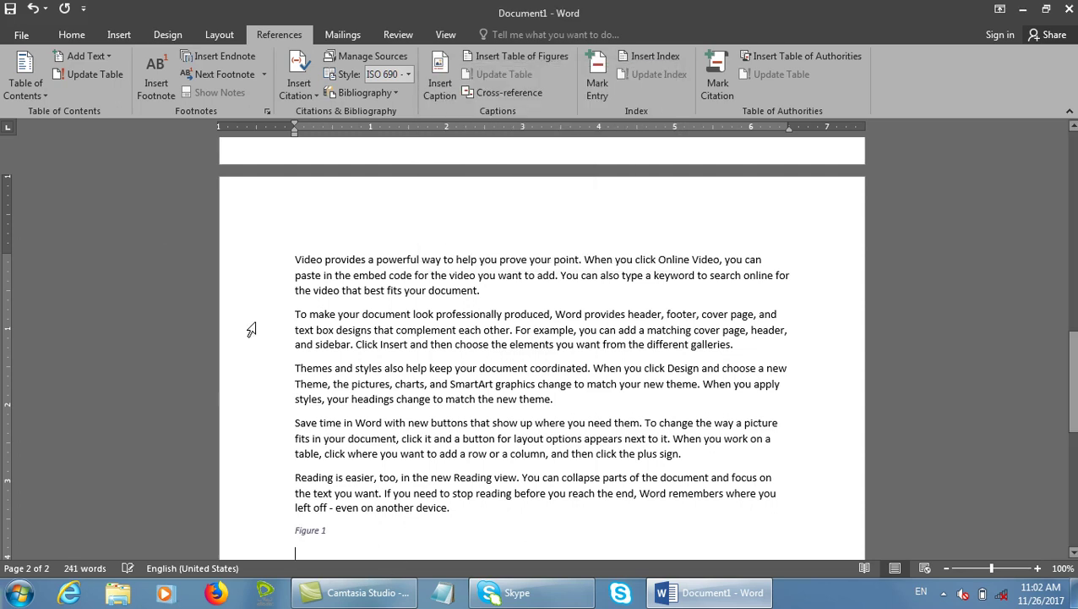
{"action": "key", "text": "Return"}
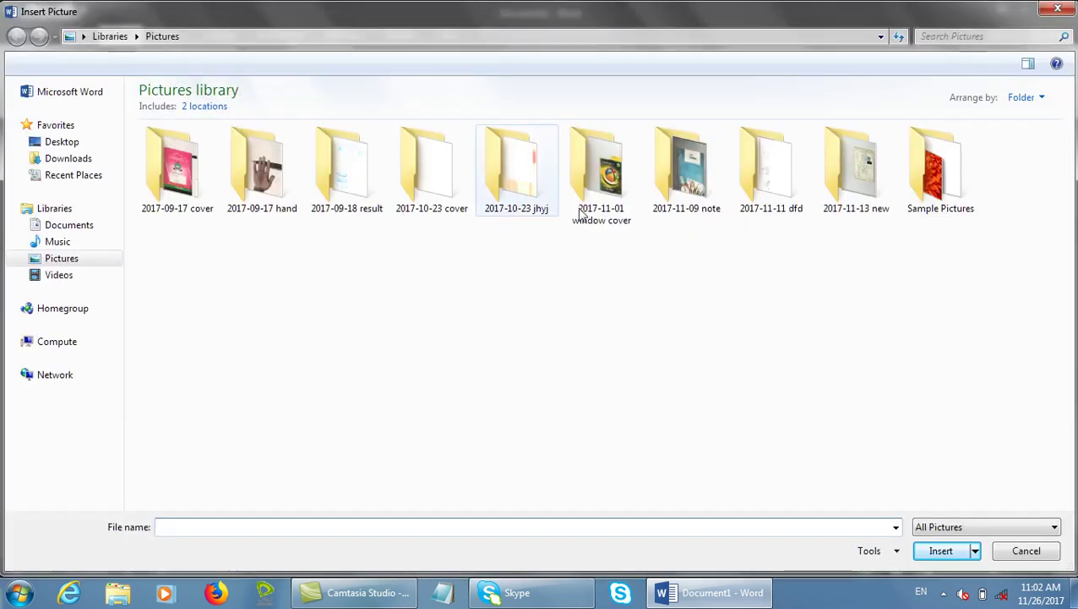
{"action": "double_click", "coordinate": [921, 203]}
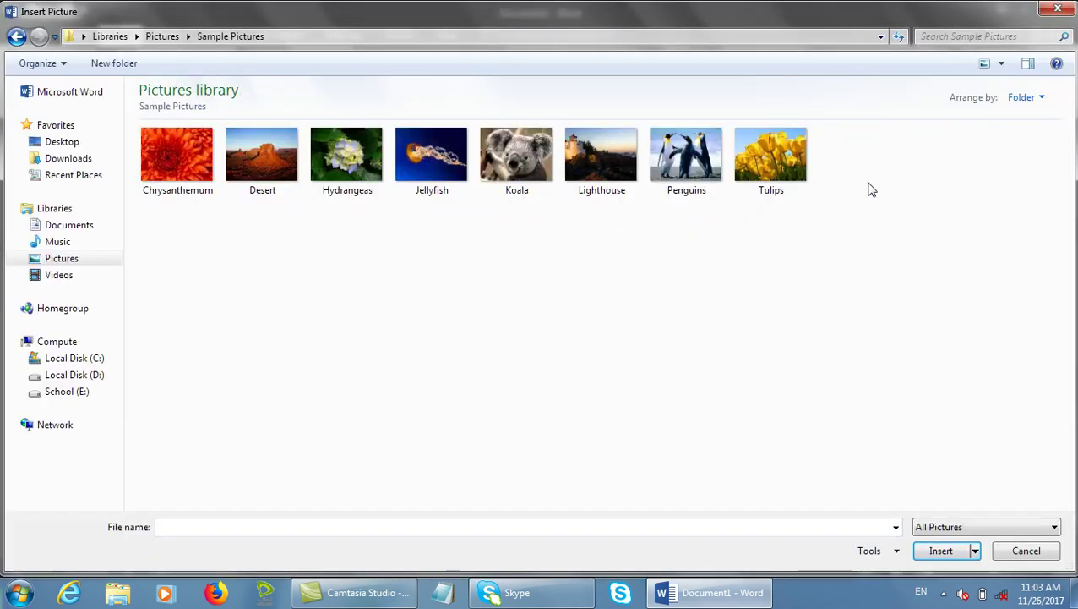
{"action": "left_click", "coordinate": [679, 155]}
{"action": "left_click", "coordinate": [941, 550]}
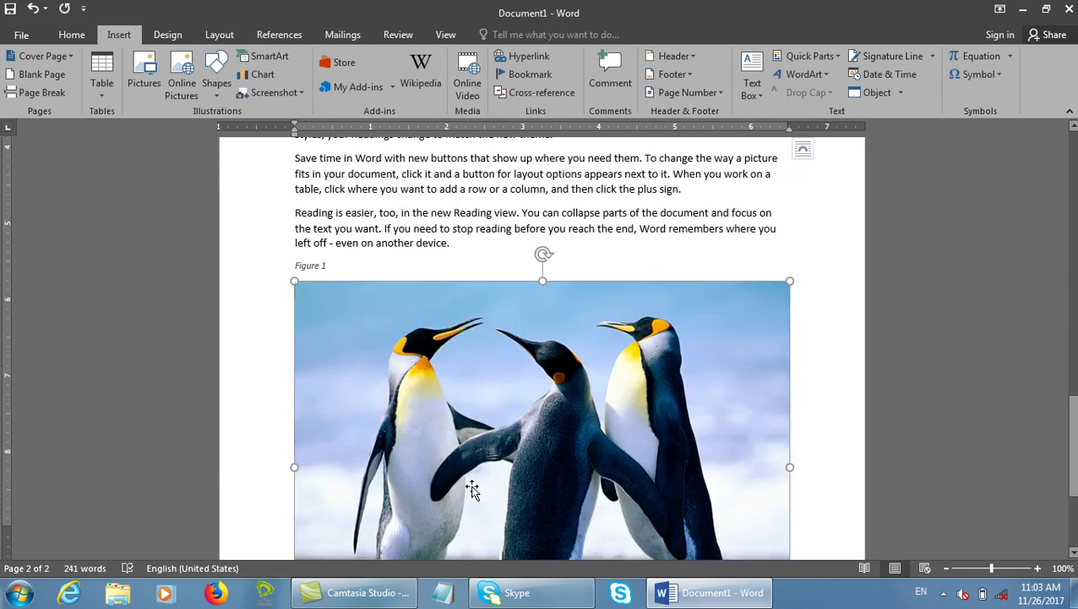
- Scale the penguin picture down proportionally to about 4.6 inches wide and deselect it
{"action": "scroll", "coordinate": [472, 489], "scroll_direction": "down", "scroll_amount": 3}
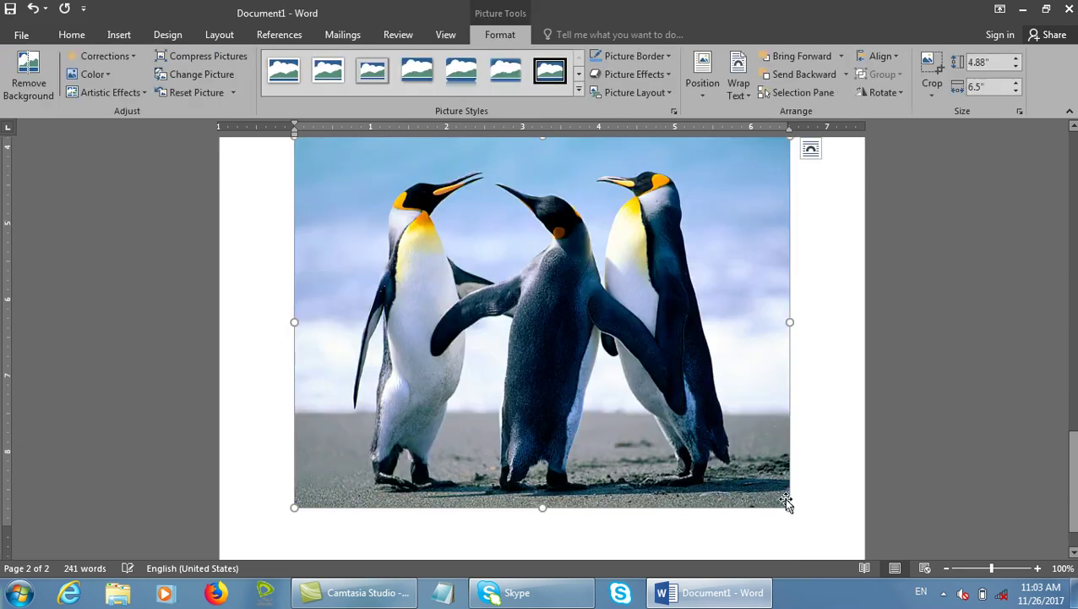
{"action": "left_click_drag", "start_coordinate": [786, 500], "coordinate": [634, 399]}
{"action": "left_click", "coordinate": [498, 474]}
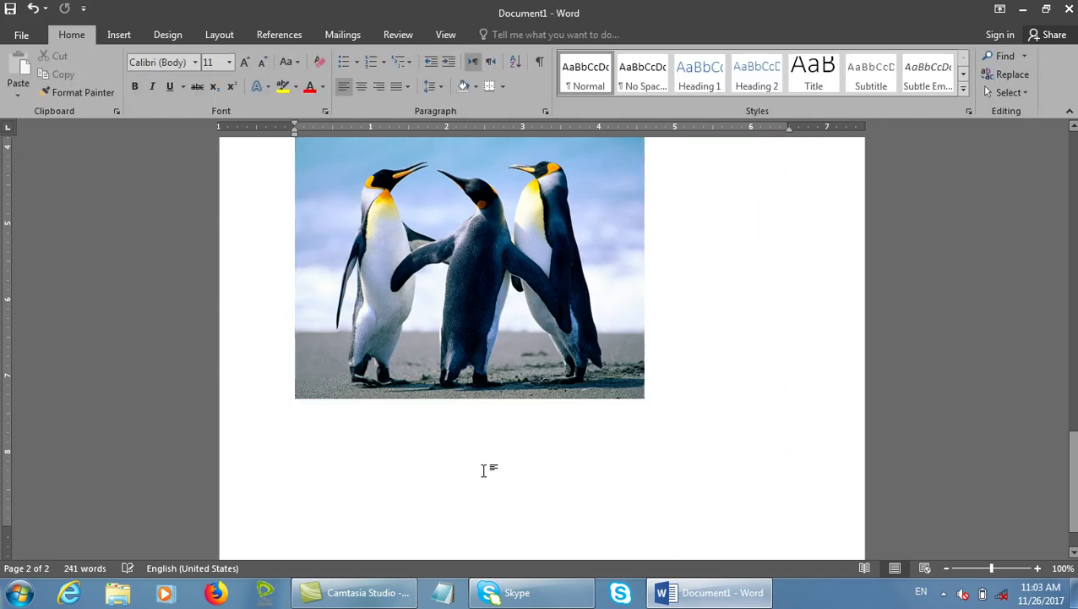
- Start a new page after the penguin picture and try to generate sample text with =rabd(40)
{"action": "left_click", "coordinate": [329, 453]}
{"action": "type", "text": "="}
{"action": "scroll", "coordinate": [492, 529], "scroll_direction": "down", "scroll_amount": 3}
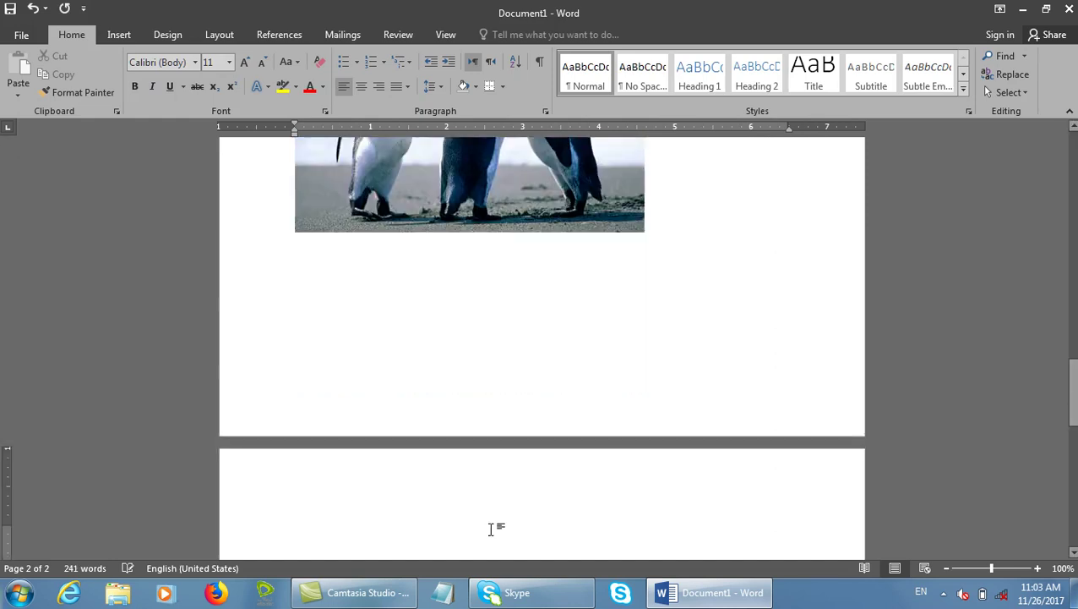
{"action": "type", "text": "rabd("}
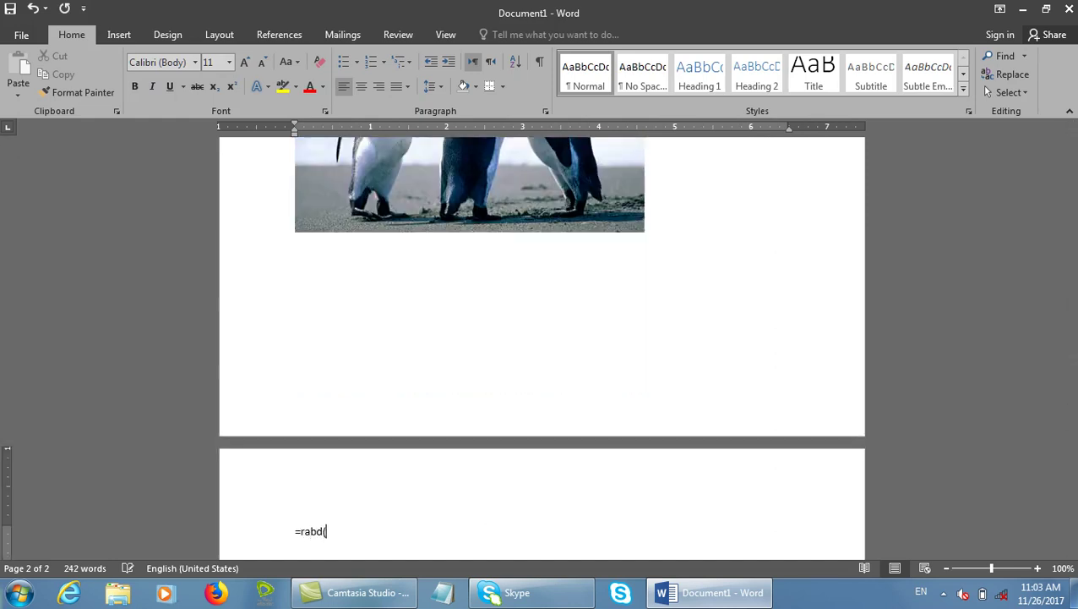
{"action": "type", "text": "40"}
{"action": "scroll", "coordinate": [491, 529], "scroll_direction": "down", "scroll_amount": 6}
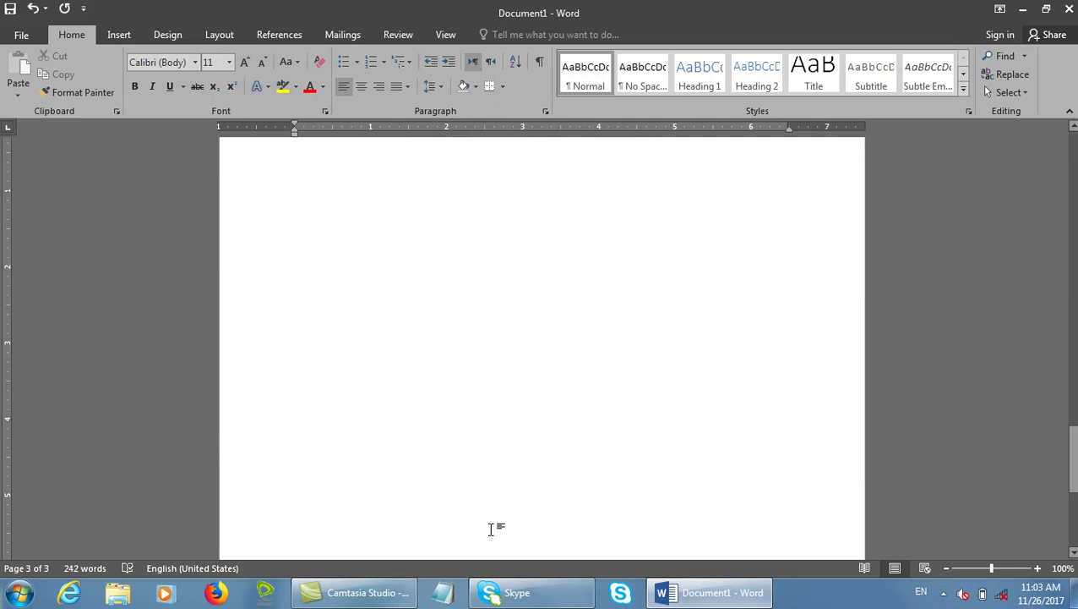
{"action": "type", "text": "0"}
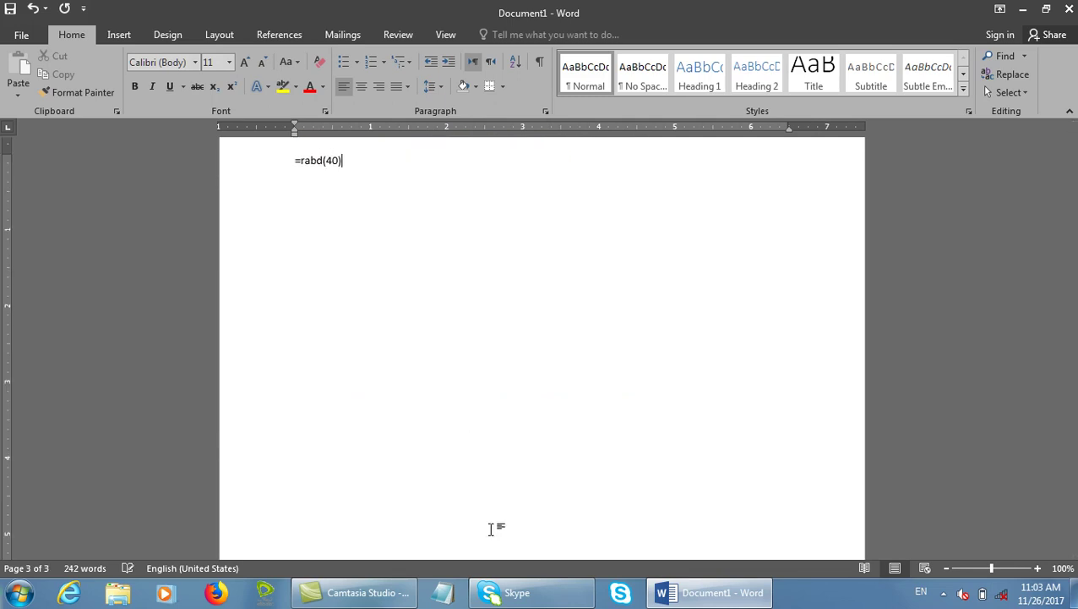
{"action": "type", "text": ")"}
{"action": "key", "text": "Return"}
- Correct the misspelled formula to =rand(50) and generate the sample paragraphs
{"action": "key", "text": "BackSpace"}
{"action": "key", "text": "BackSpace"}
{"action": "key", "text": "BackSpace"}
{"action": "key", "text": "BackSpace"}
{"action": "key", "text": "BackSpace"}
{"action": "key", "text": "BackSpace"}
{"action": "type", "text": "nd()"}
{"action": "key", "text": "BackSpace"}
{"action": "key", "text": "BackSpace"}
{"action": "type", "text": "50)"}
{"action": "key", "text": "Return"}
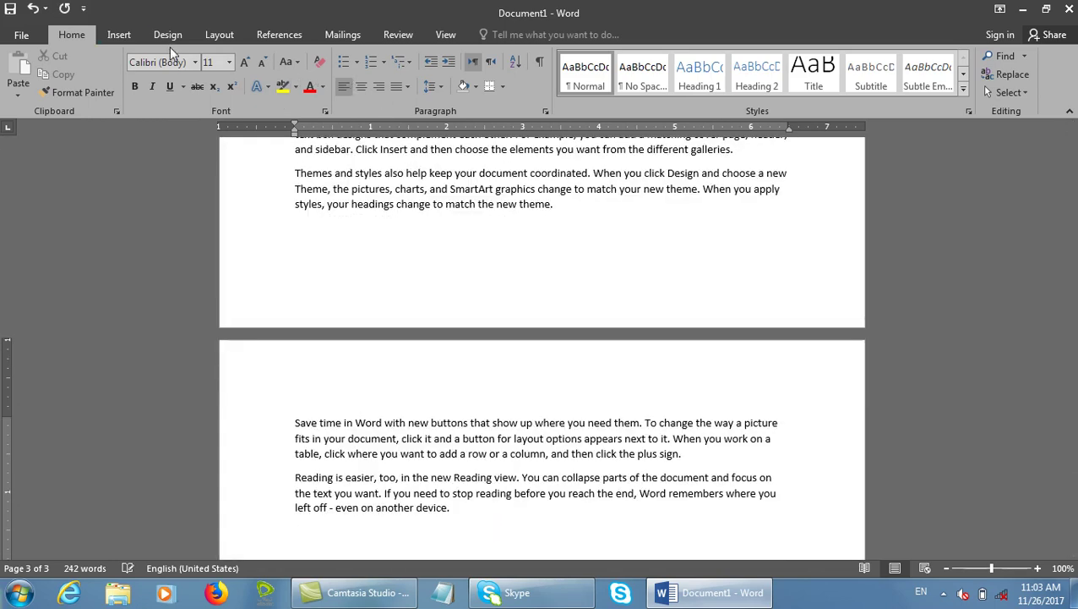
- Insert a Figure 2 caption after the last paragraph and place the Koala picture below it
{"action": "left_click", "coordinate": [280, 36]}
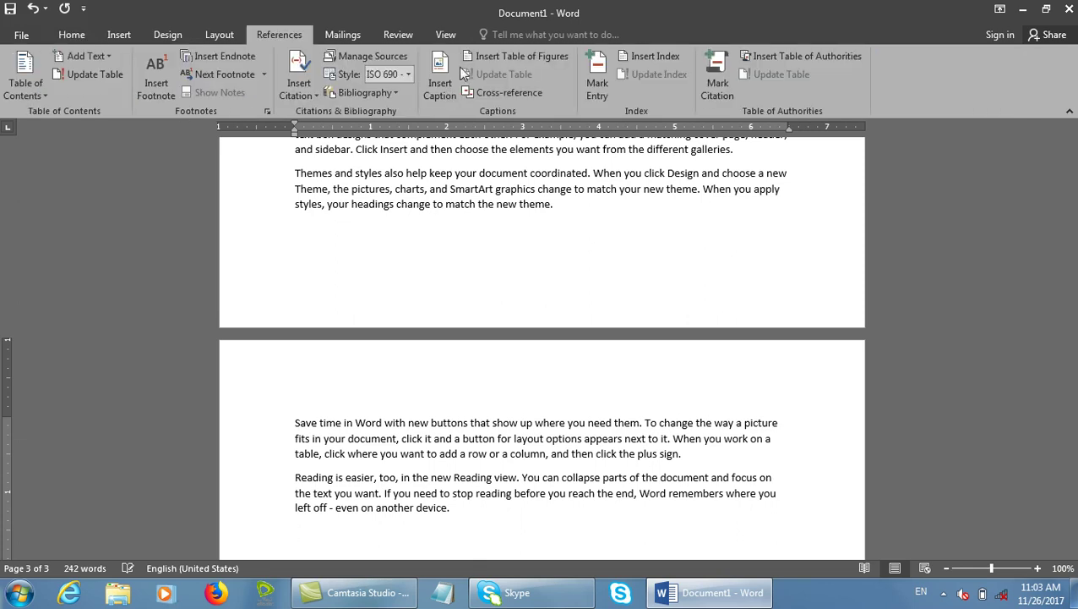
{"action": "left_click", "coordinate": [453, 78]}
{"action": "left_click", "coordinate": [578, 245]}
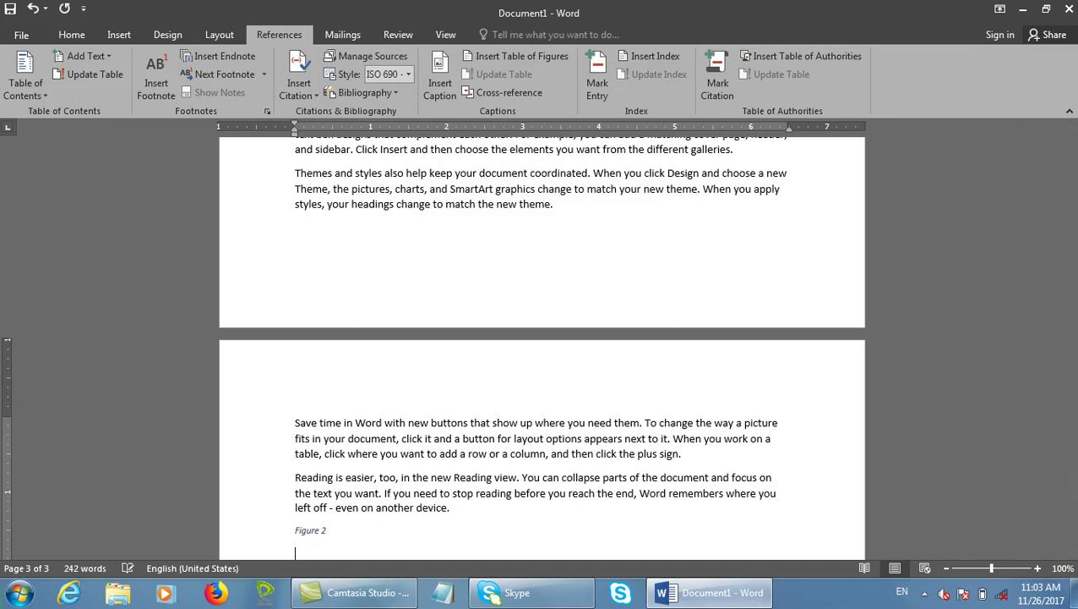
{"action": "left_click", "coordinate": [118, 35]}
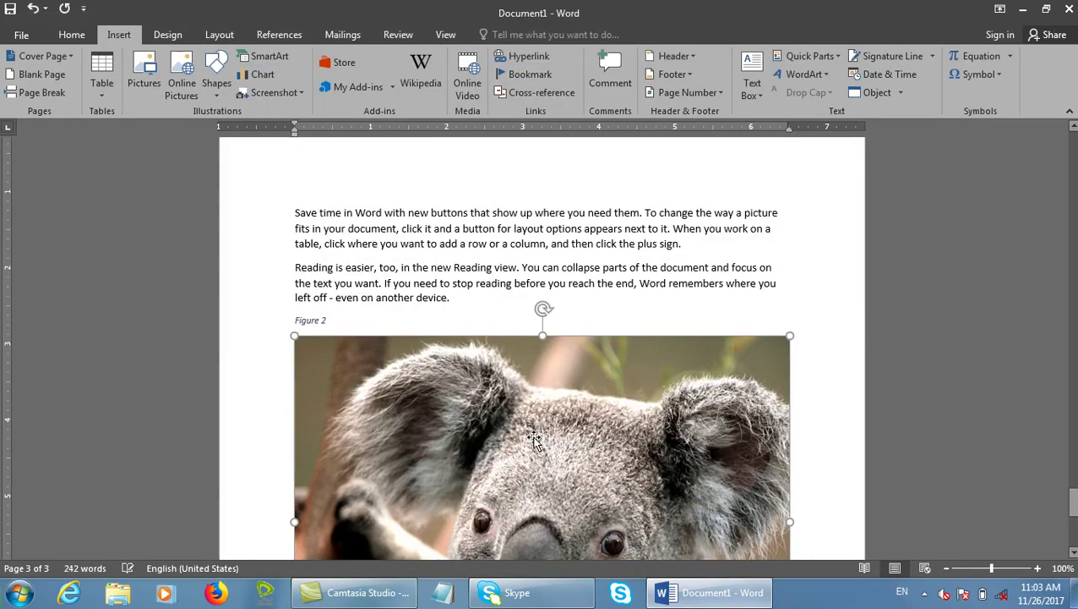
- Insert a table of figures for the Figure captions on the blank first page with default settings, and undo it
{"action": "scroll", "coordinate": [533, 439], "scroll_direction": "up", "scroll_amount": 4}
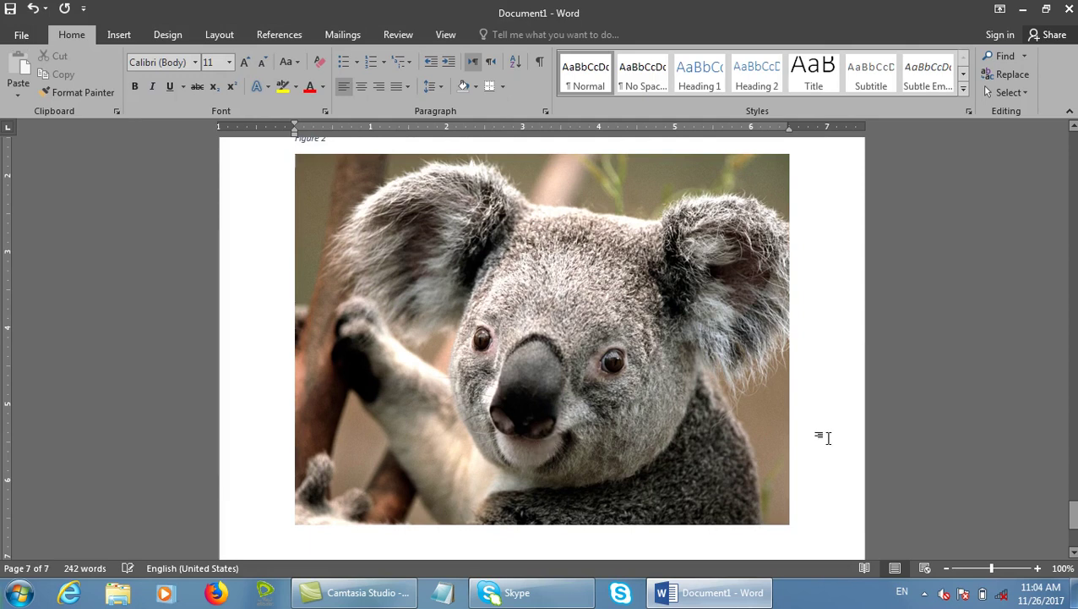
{"action": "scroll", "coordinate": [785, 420], "scroll_direction": "up", "scroll_amount": 20}
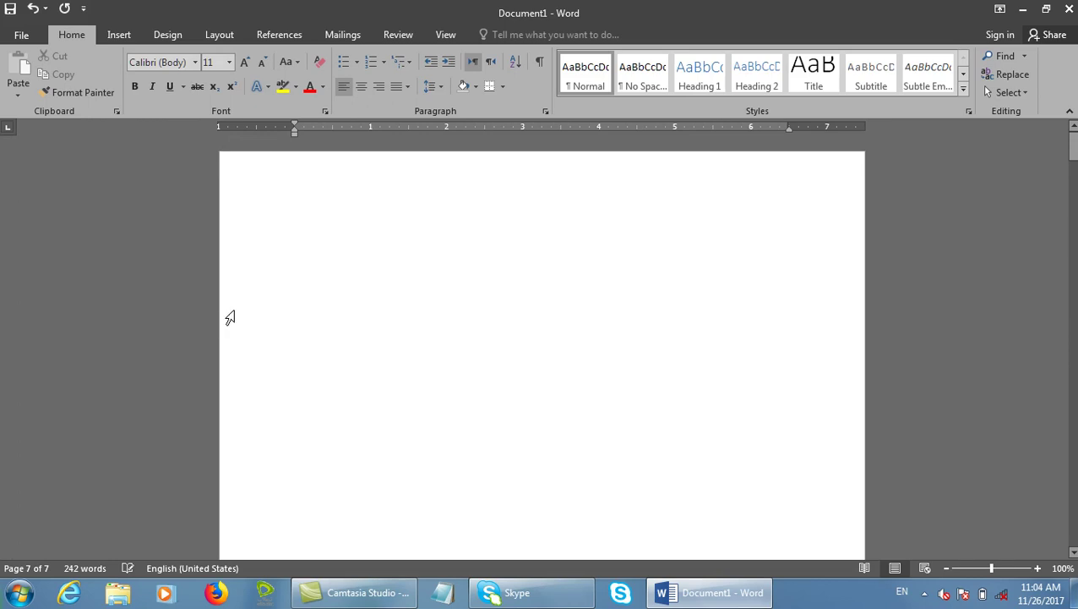
{"action": "left_click", "coordinate": [319, 251]}
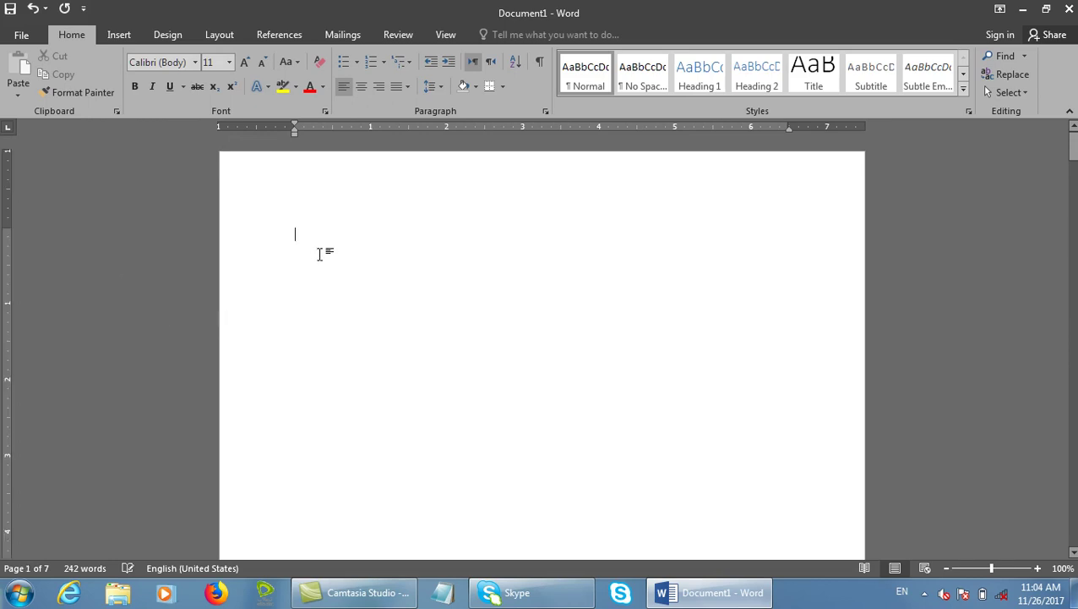
{"action": "left_click", "coordinate": [279, 35]}
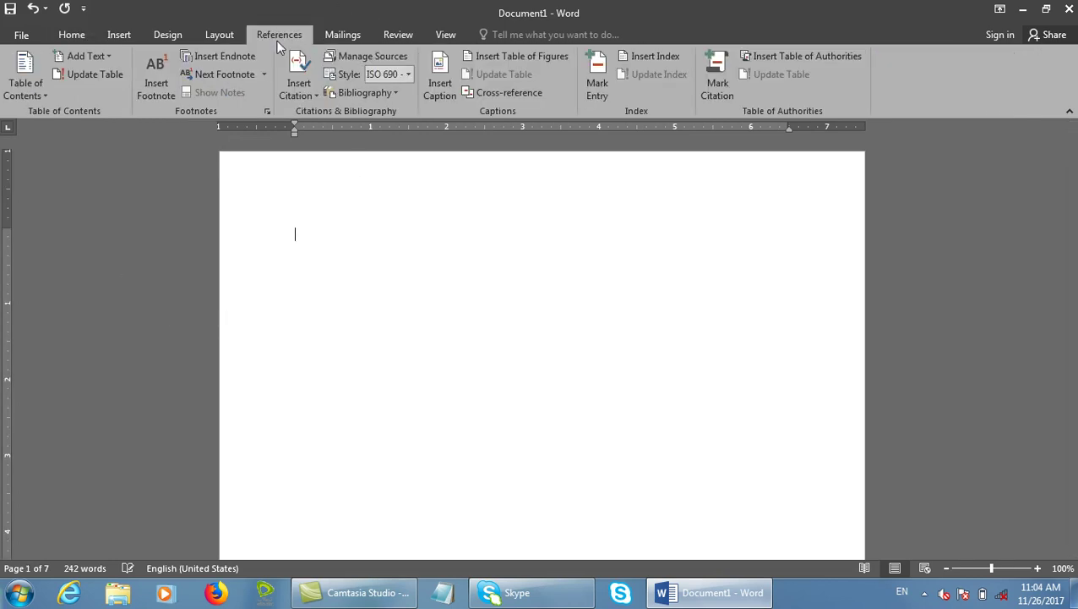
{"action": "left_click", "coordinate": [529, 64]}
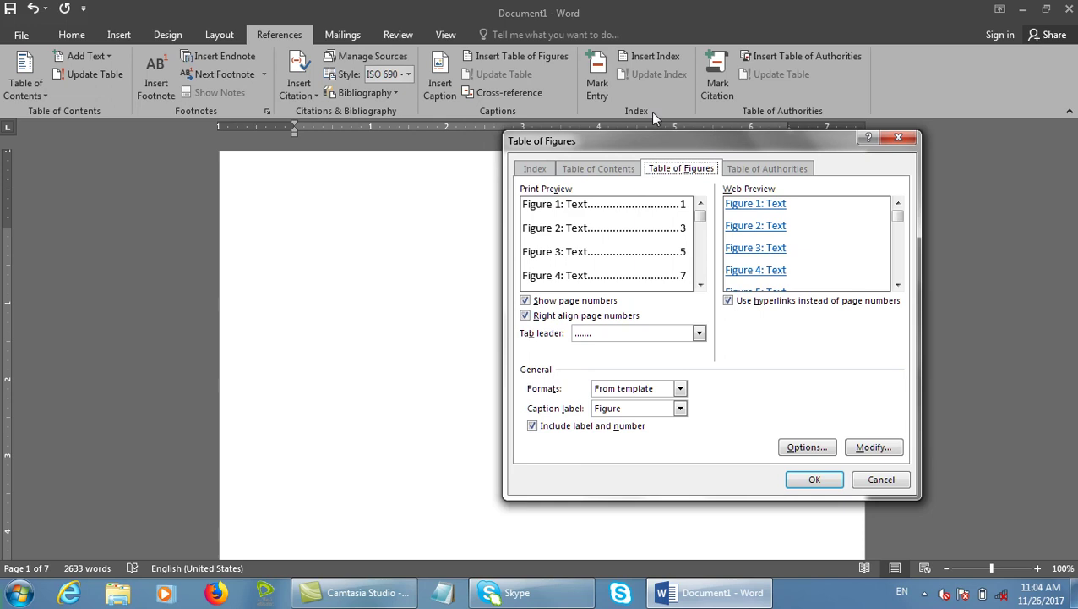
{"action": "left_click_drag", "start_coordinate": [660, 141], "coordinate": [587, 140]}
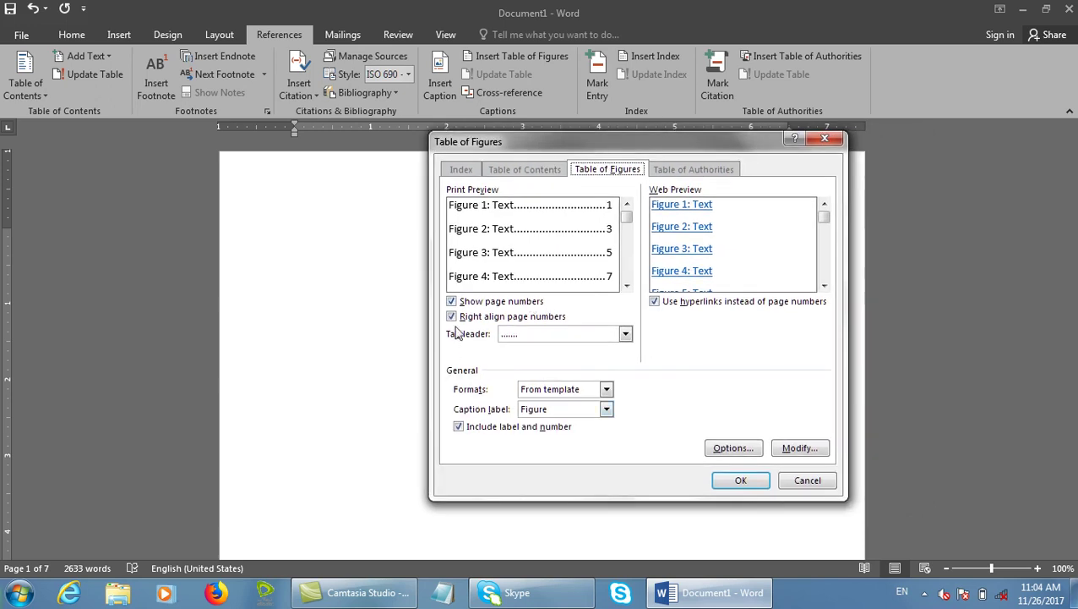
{"action": "left_click", "coordinate": [754, 484]}
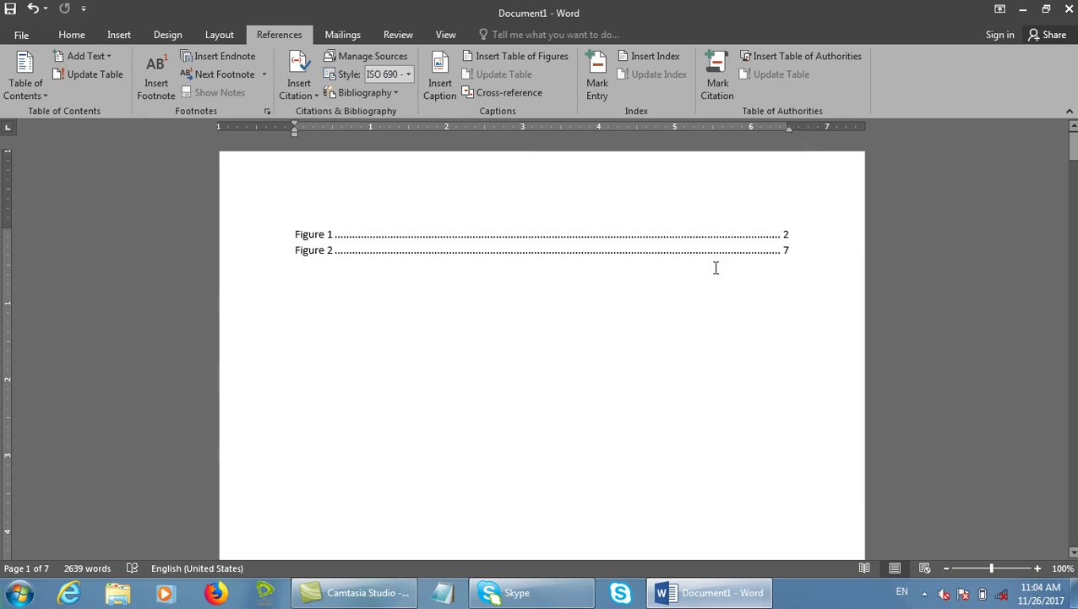
{"action": "key", "text": "ctrl+z"}
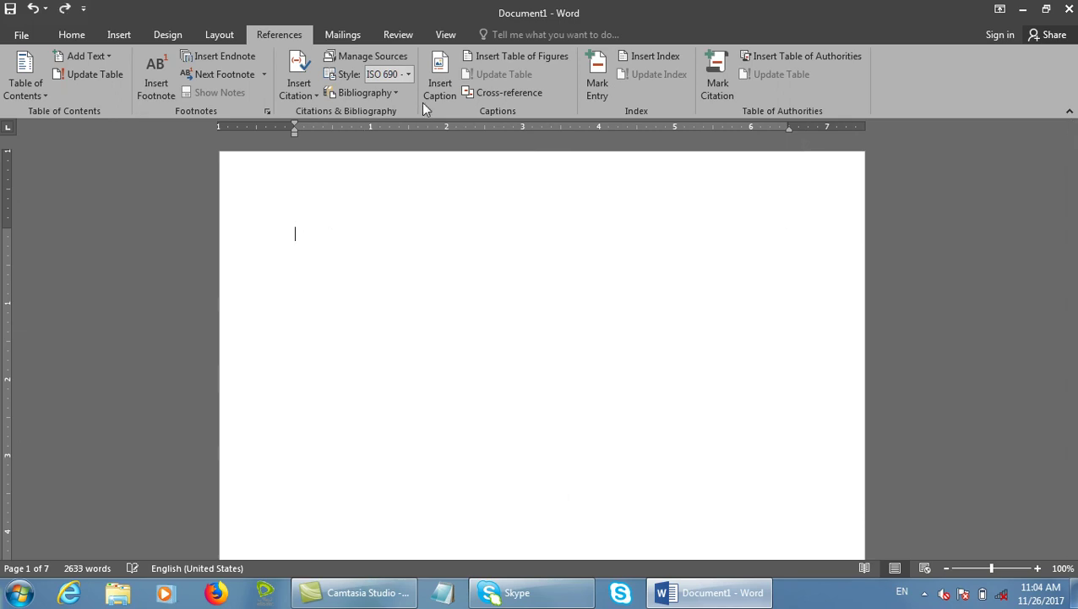
- Insert a table of figures on the first page with the label and number excluded, and undo it
{"action": "left_click", "coordinate": [494, 56]}
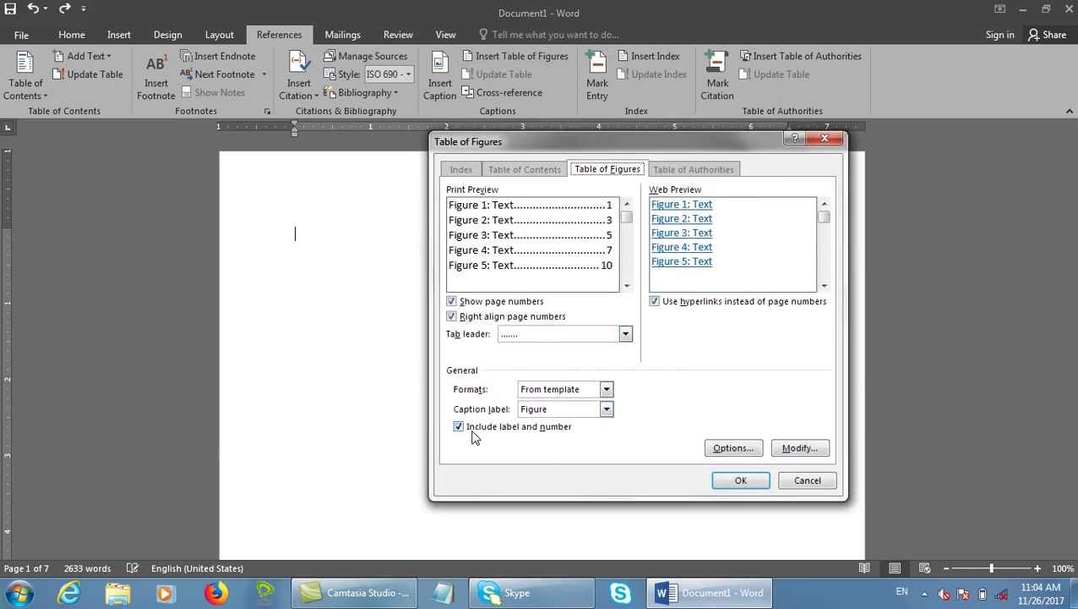
{"action": "left_click", "coordinate": [545, 431]}
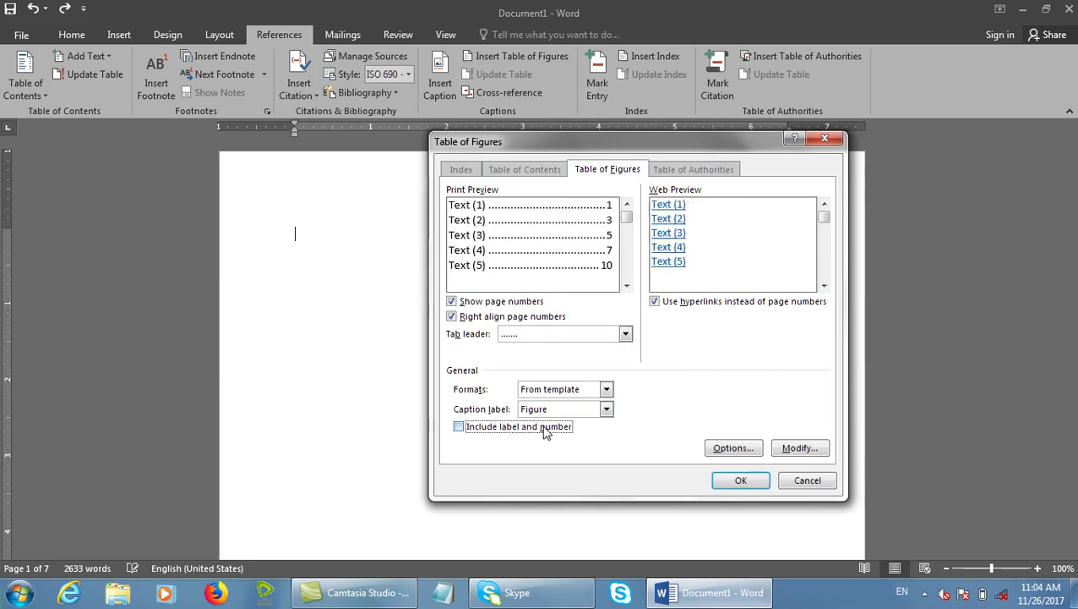
{"action": "left_click", "coordinate": [740, 480]}
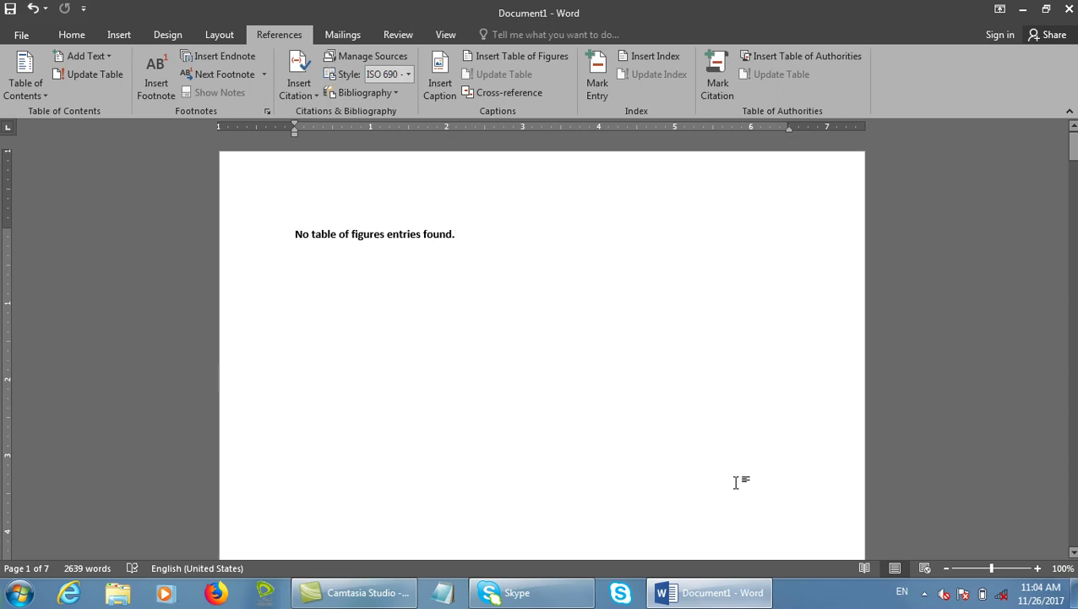
{"action": "key", "text": "ctrl+z"}
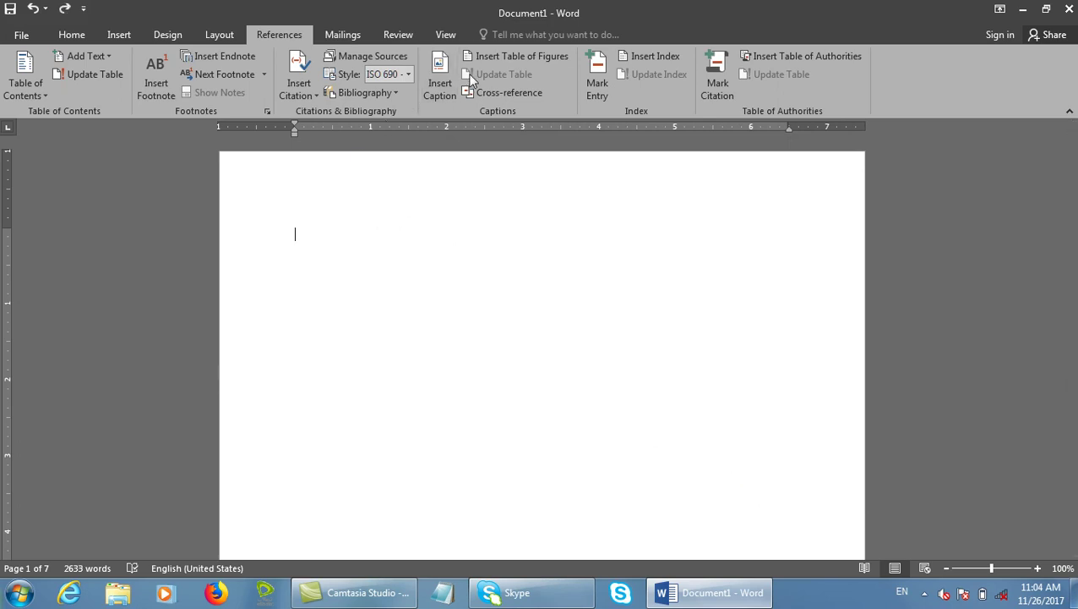
- Examine the style settings available for the table of figures entries and leave them unmodified
{"action": "left_click", "coordinate": [516, 56]}
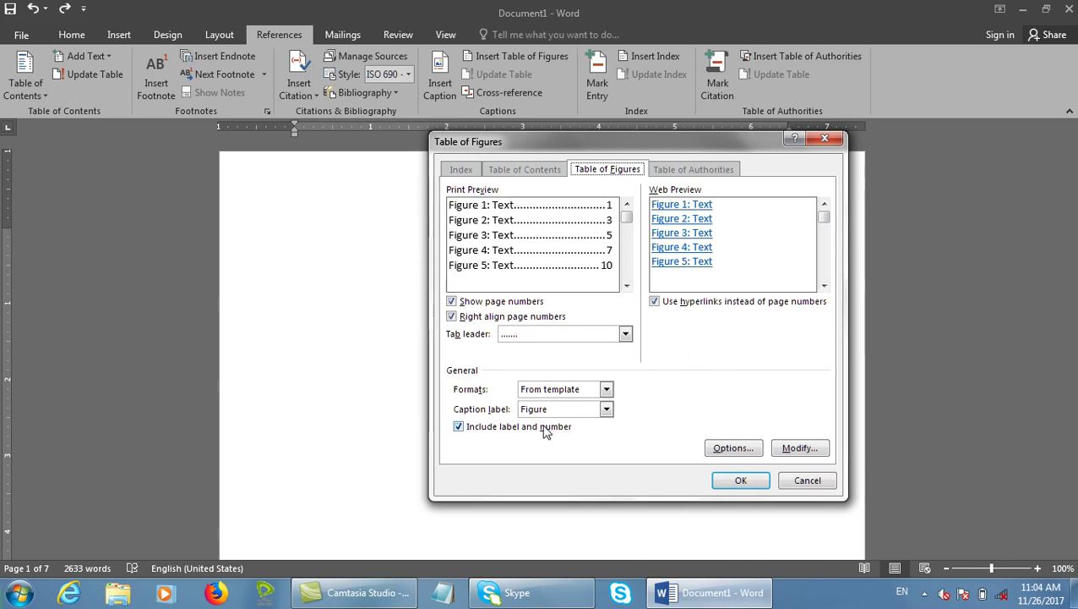
{"action": "left_click", "coordinate": [798, 448]}
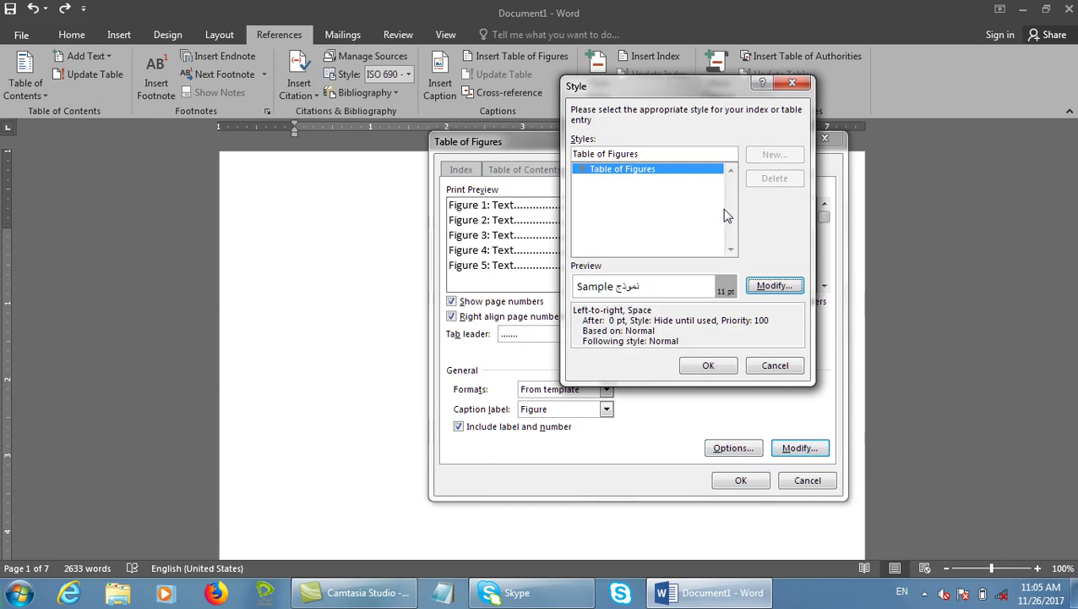
{"action": "left_click", "coordinate": [792, 366]}
- Set the table of figures options to build from the Caption style and table entry fields with identifier F
{"action": "left_click", "coordinate": [752, 454]}
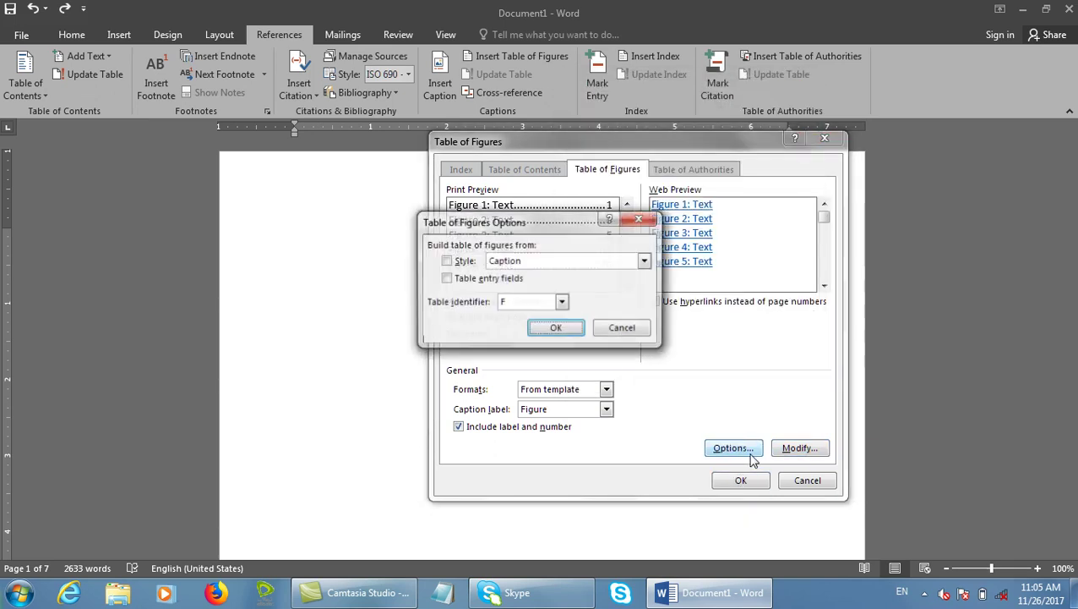
{"action": "left_click", "coordinate": [516, 262]}
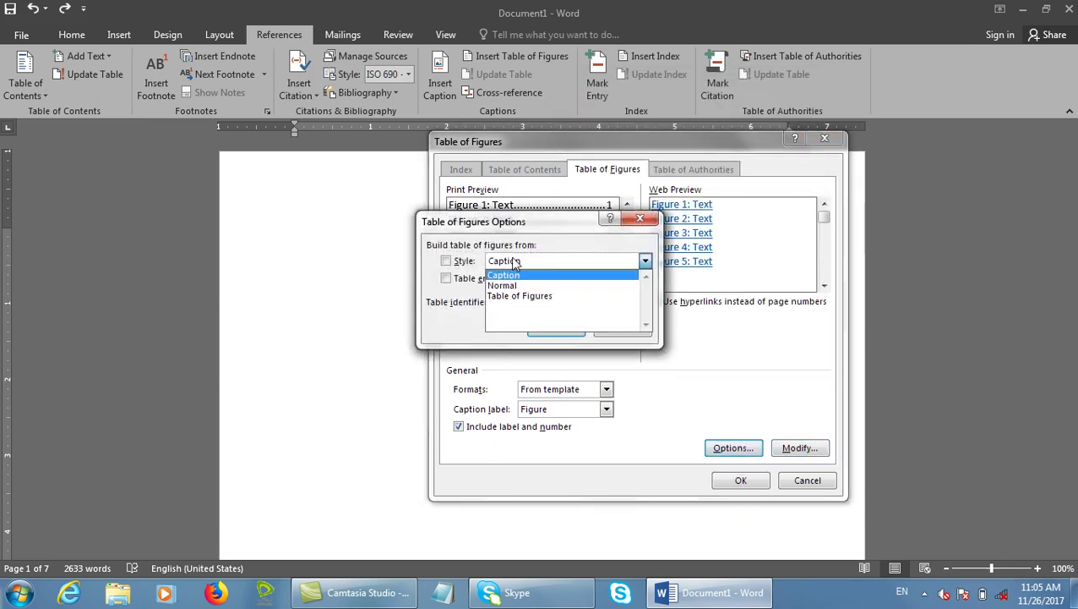
{"action": "left_click", "coordinate": [519, 275]}
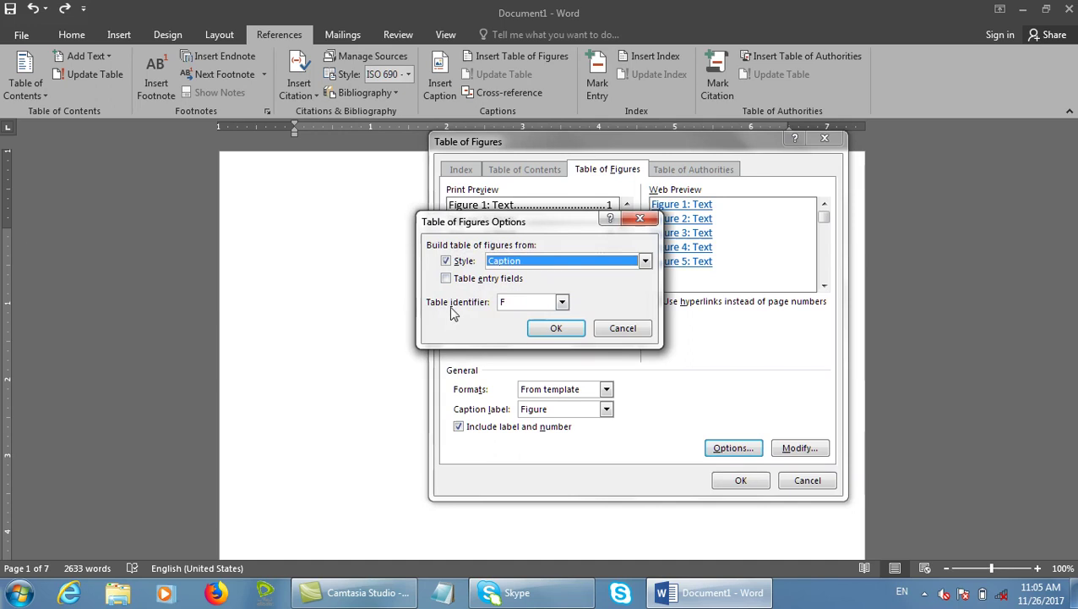
{"action": "left_click", "coordinate": [562, 301]}
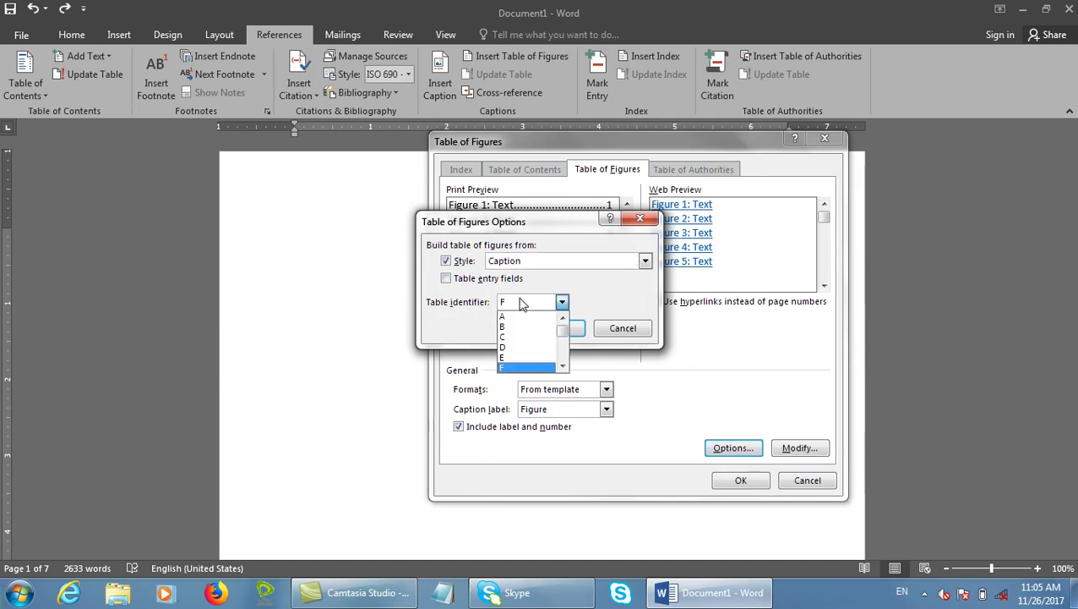
{"action": "left_click", "coordinate": [525, 369]}
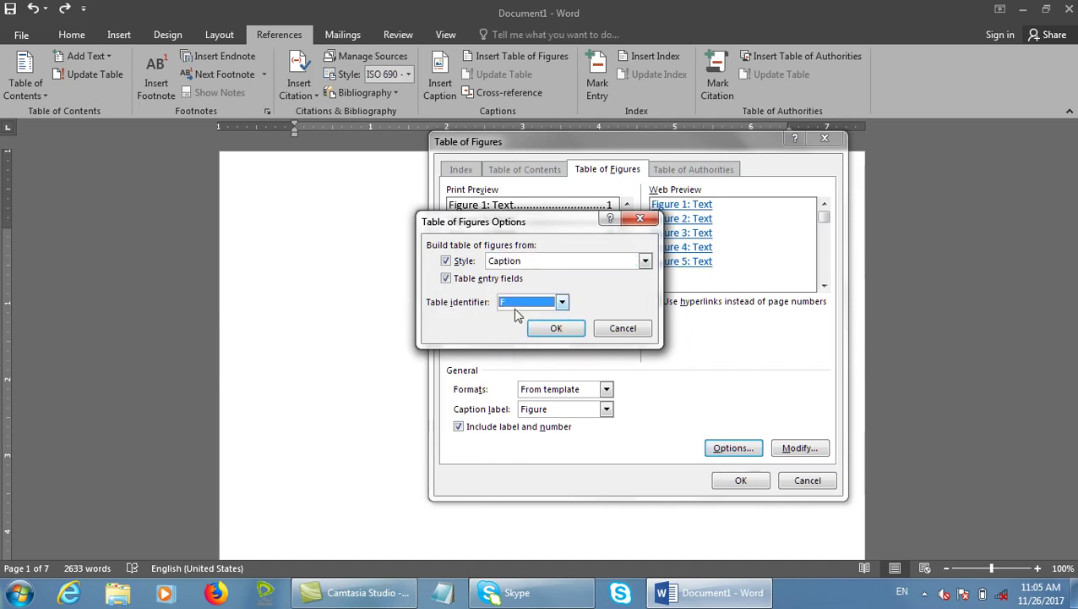
{"action": "left_click", "coordinate": [554, 328]}
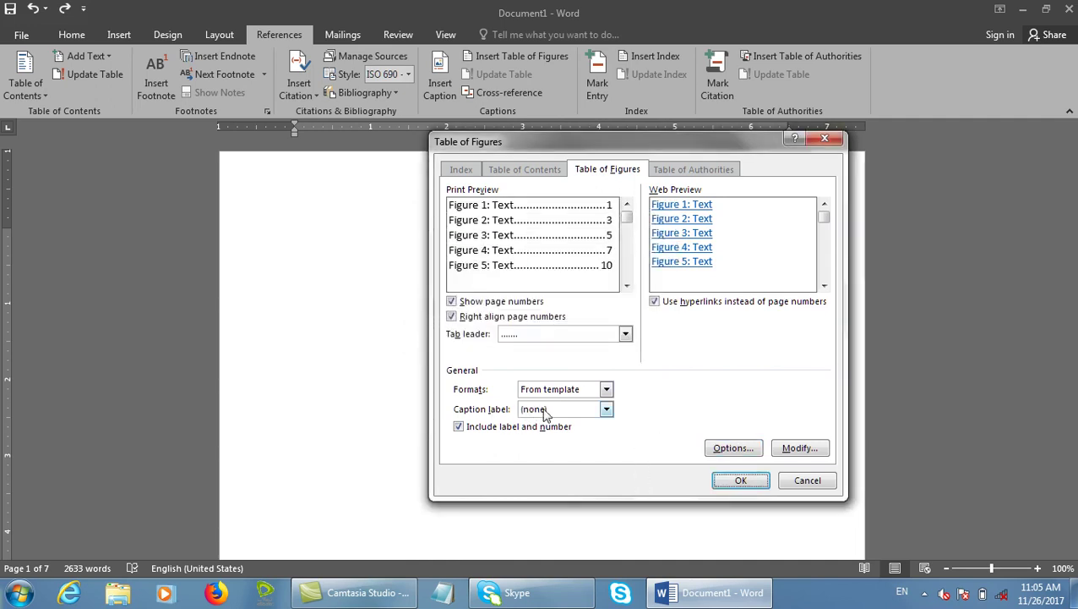
- Set the caption label to Figure, insert the table of figures, and undo the insertion together with the stray z
{"action": "left_click", "coordinate": [529, 412]}
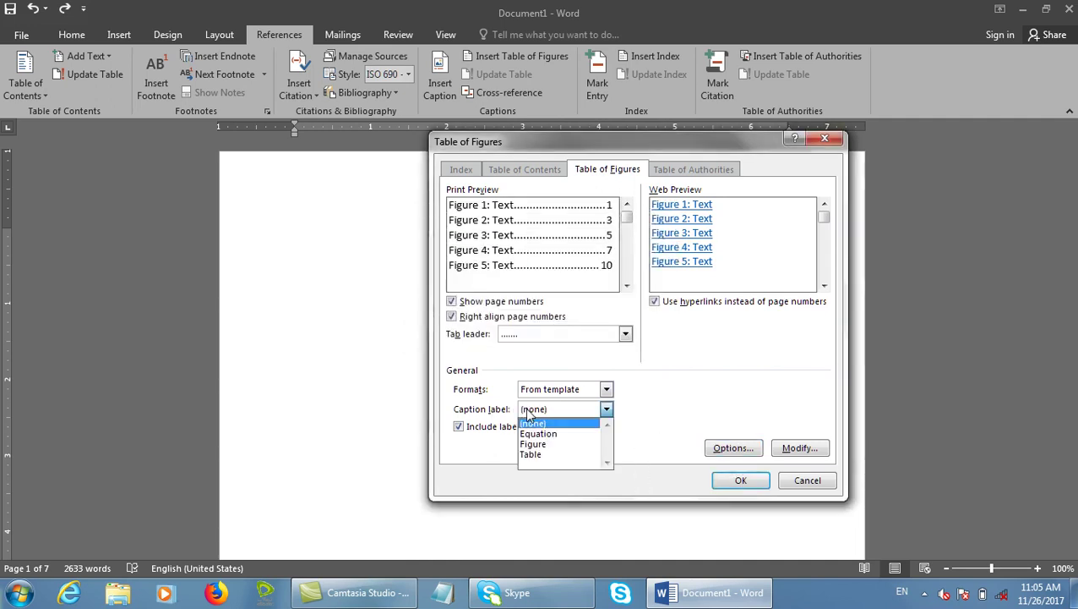
{"action": "left_click", "coordinate": [571, 445]}
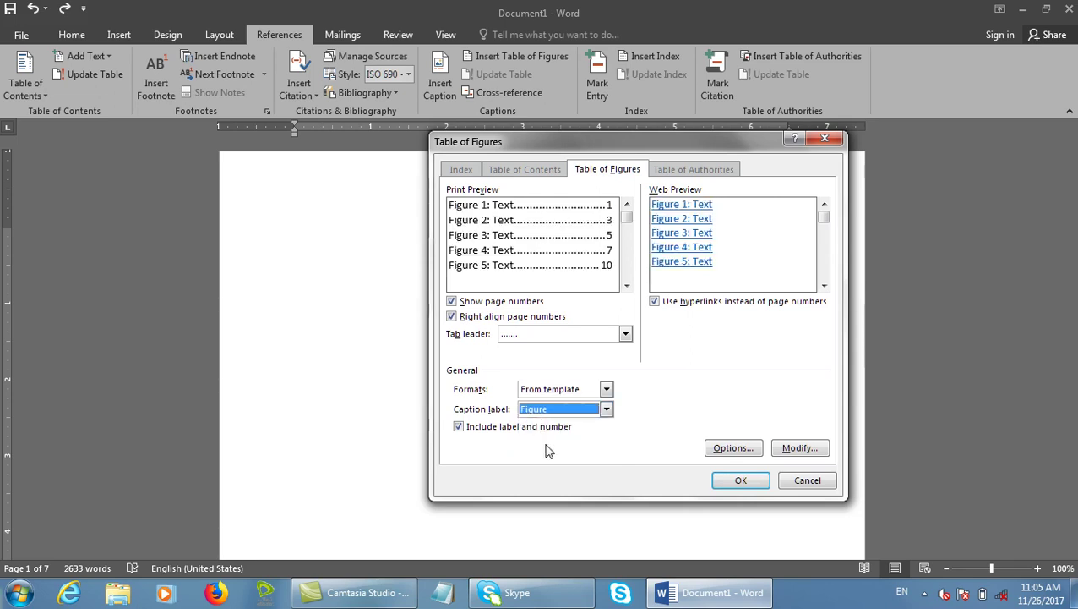
{"action": "left_click", "coordinate": [727, 480]}
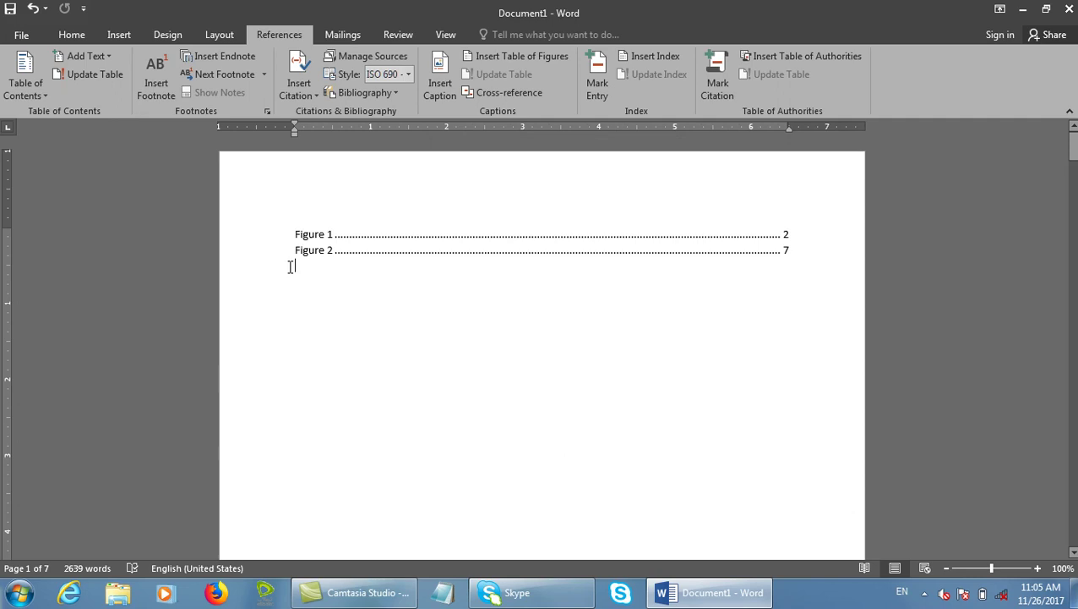
{"action": "type", "text": "z"}
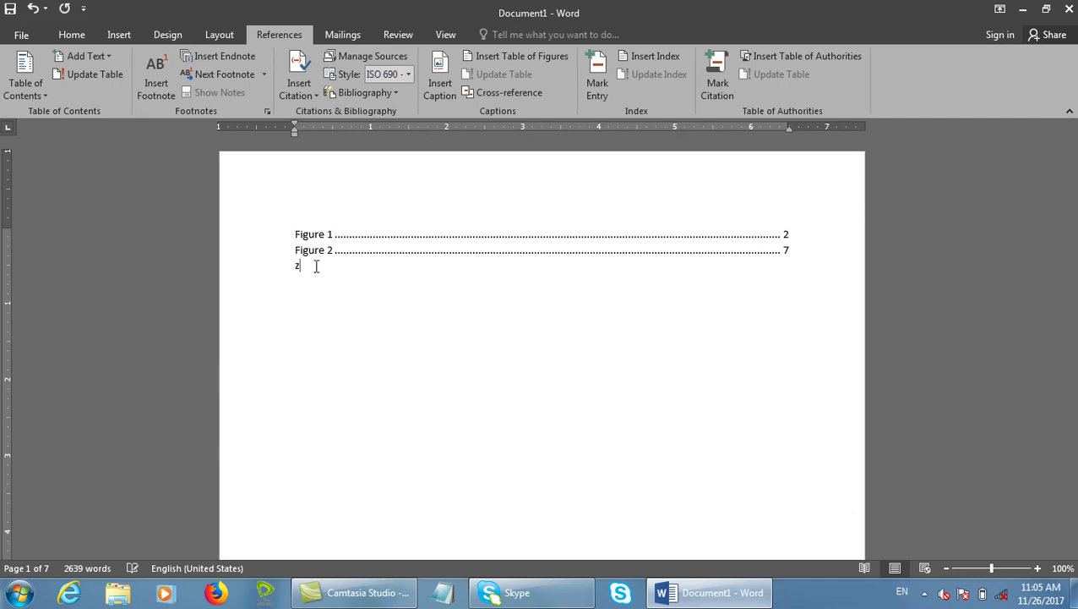
{"action": "key", "text": "ctrl+z"}
{"action": "key", "text": "ctrl+y"}
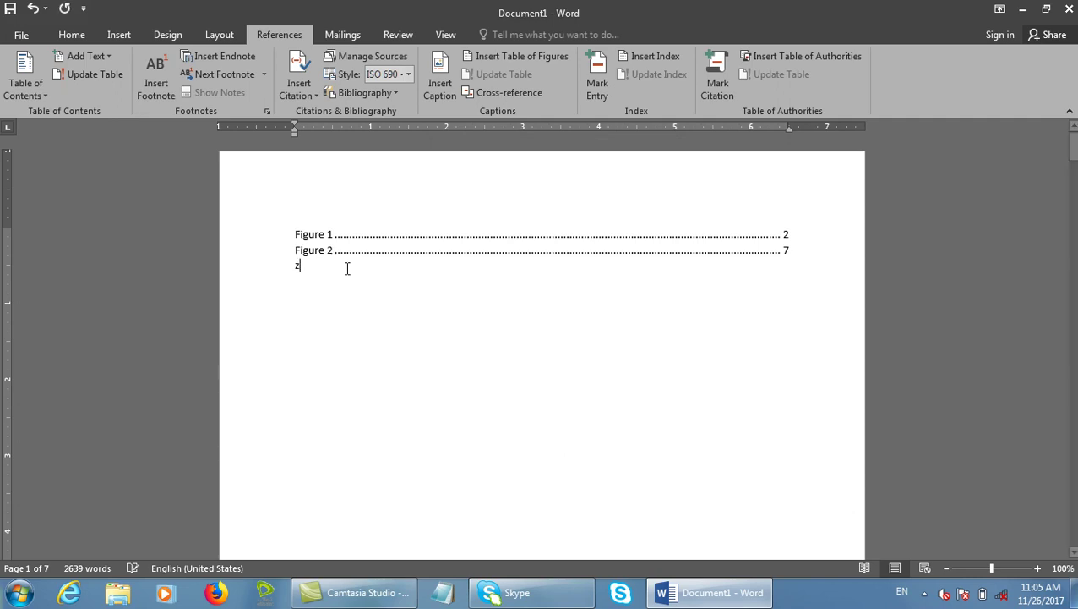
{"action": "key", "text": "ctrl+z"}
{"action": "key", "text": "ctrl+z"}
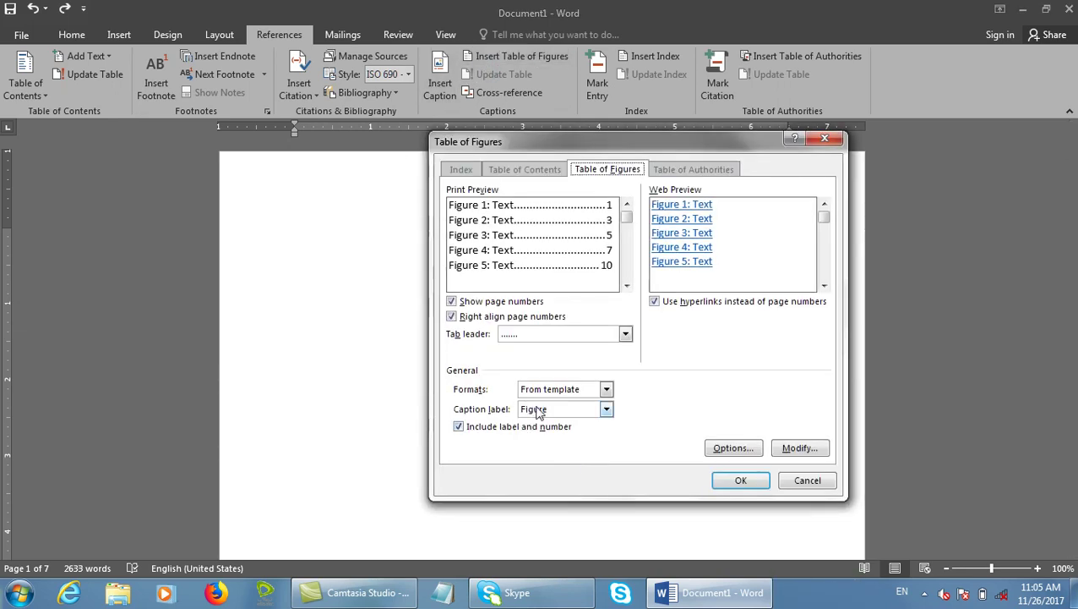
- Review the caption label and format choices for the table of figures without applying any
{"action": "left_click", "coordinate": [537, 411]}
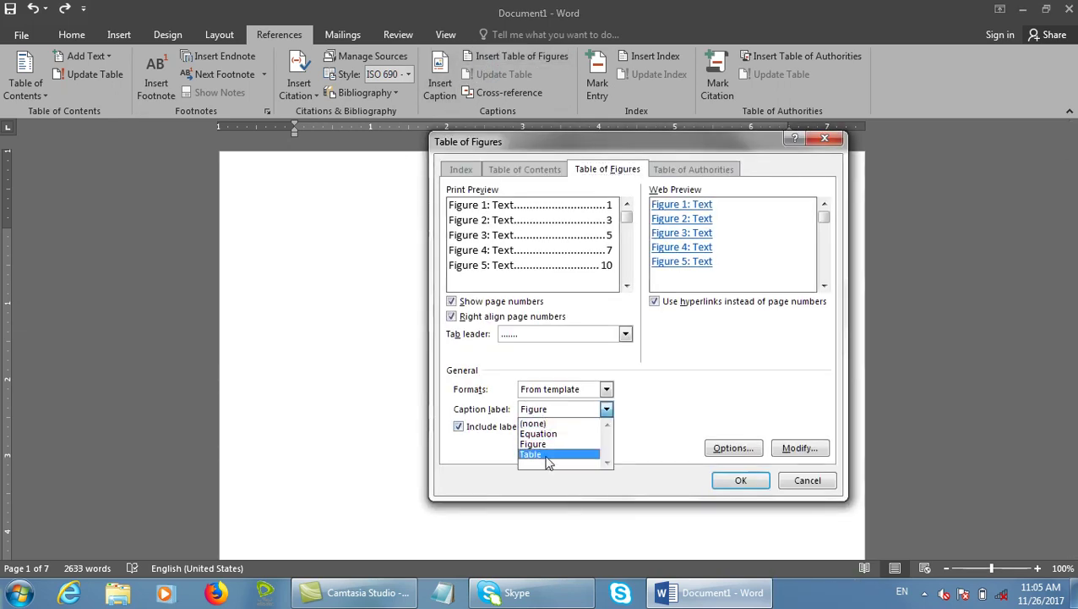
{"action": "left_click", "coordinate": [571, 389]}
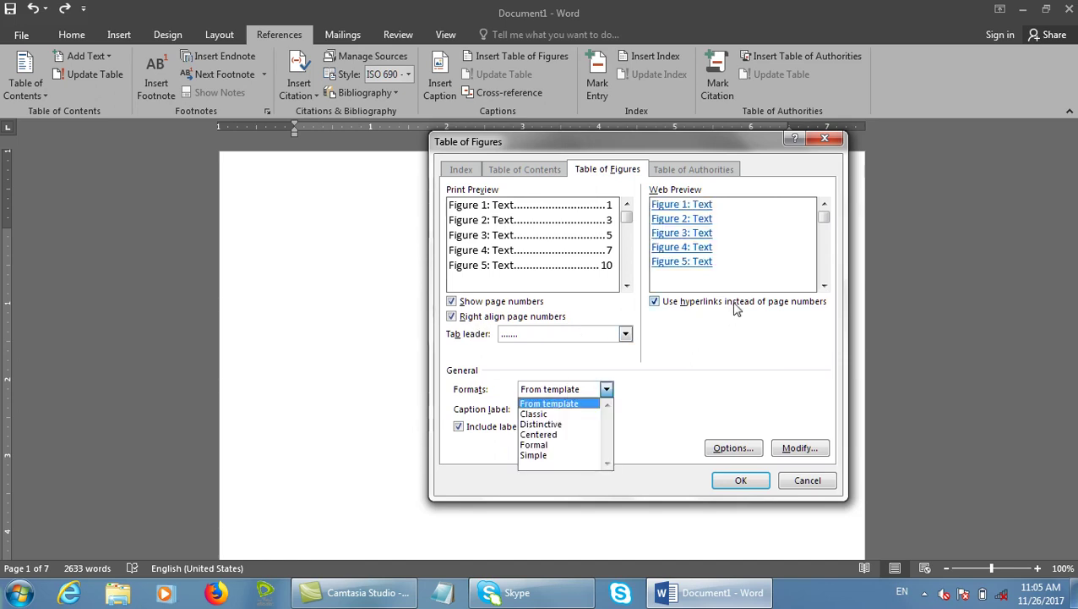
{"action": "left_click", "coordinate": [815, 487]}
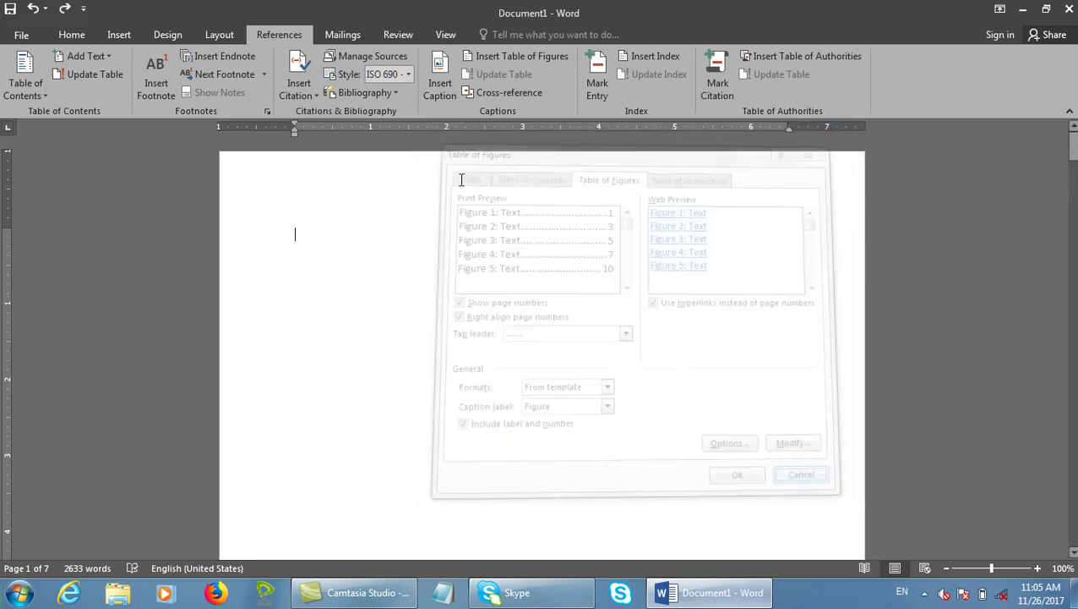
- Insert a table of figures for the Figure captions on the first page, using the From template format
{"action": "left_click", "coordinate": [508, 61]}
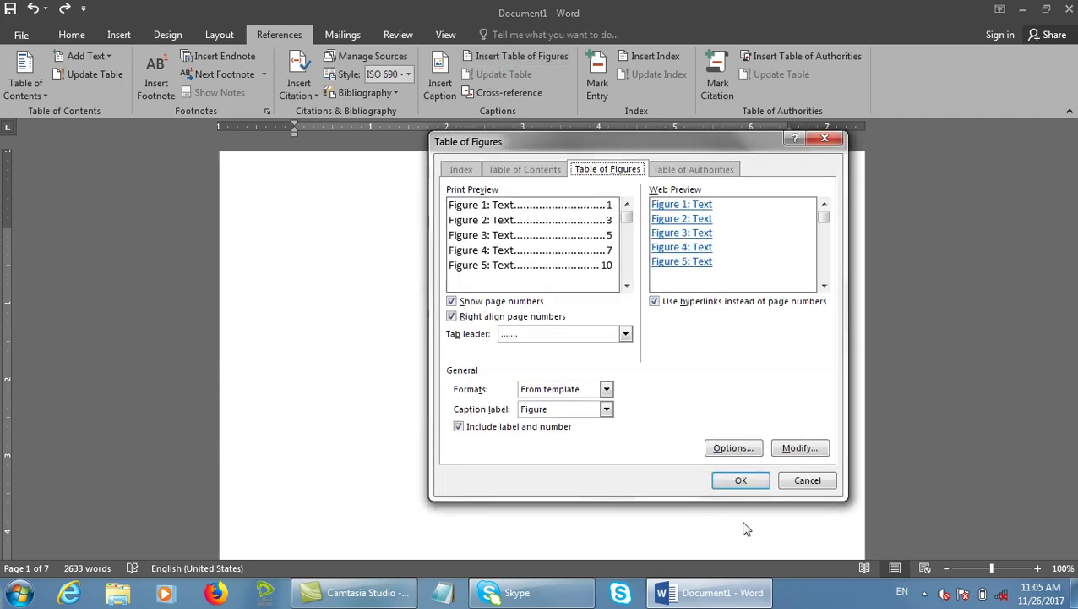
{"action": "left_click", "coordinate": [742, 480]}
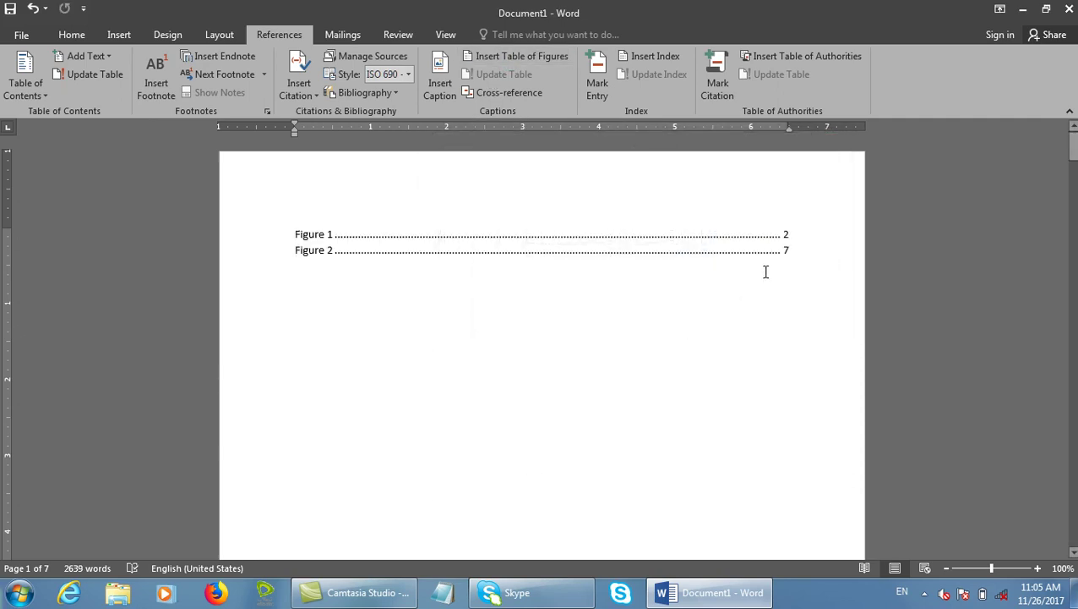
- Insert a page break before the first sample paragraph to push the body text one page further
{"action": "scroll", "coordinate": [668, 321], "scroll_direction": "down", "scroll_amount": 15}
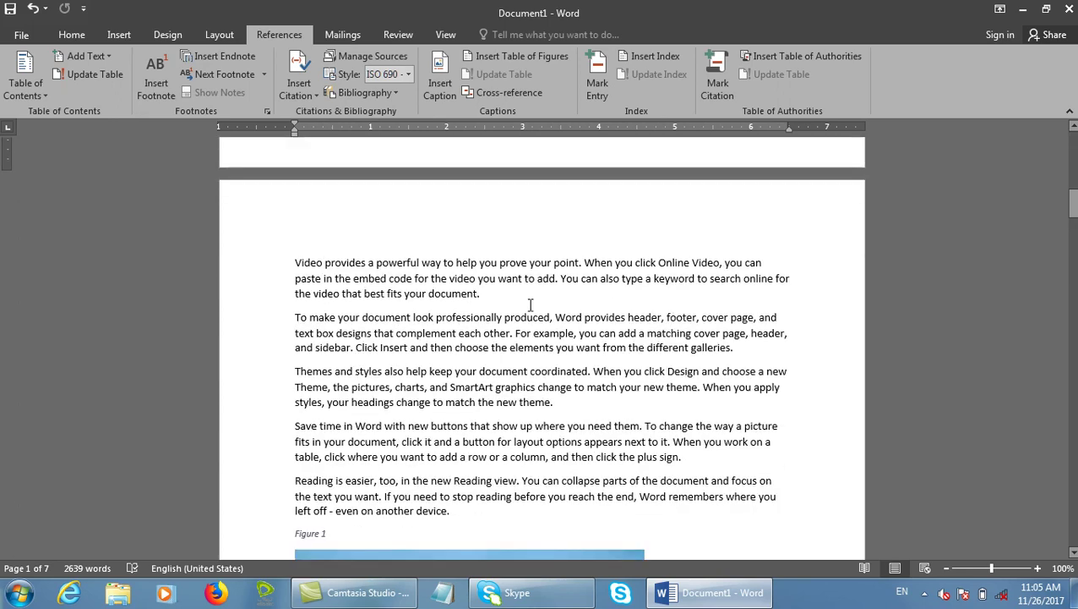
{"action": "left_click", "coordinate": [294, 277]}
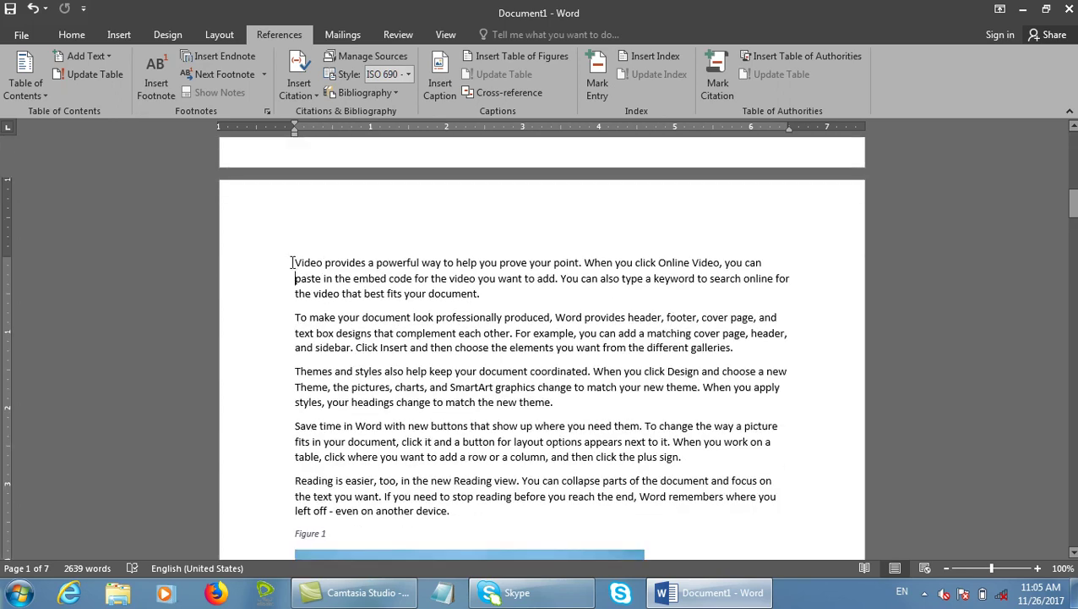
{"action": "scroll", "coordinate": [313, 260], "scroll_direction": "up", "scroll_amount": 15}
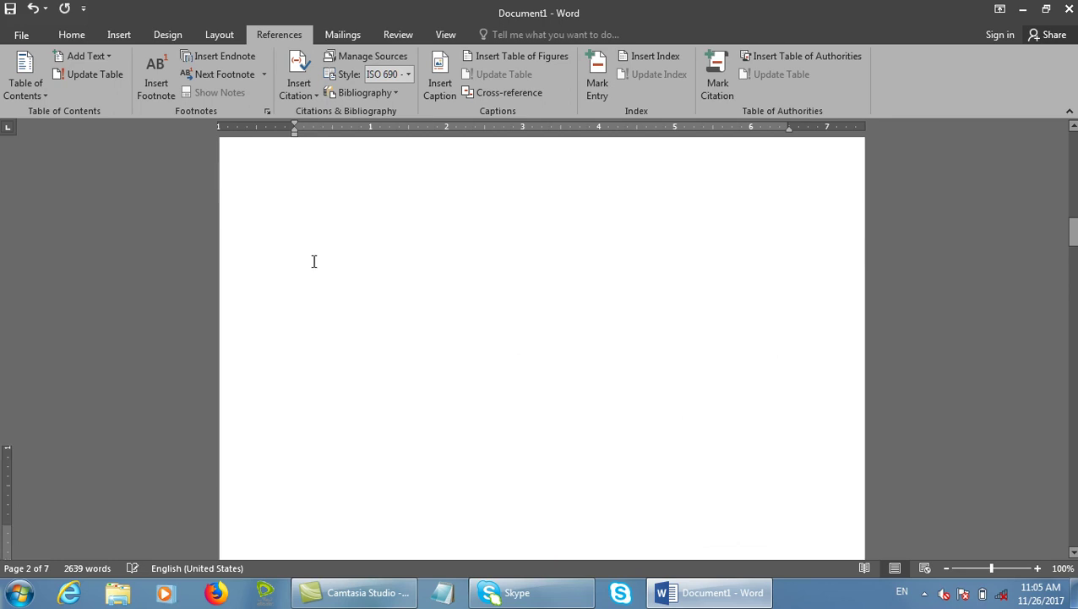
- Check the update options for the table of figures without applying them, and try to update a table of contents
{"action": "left_click", "coordinate": [541, 247]}
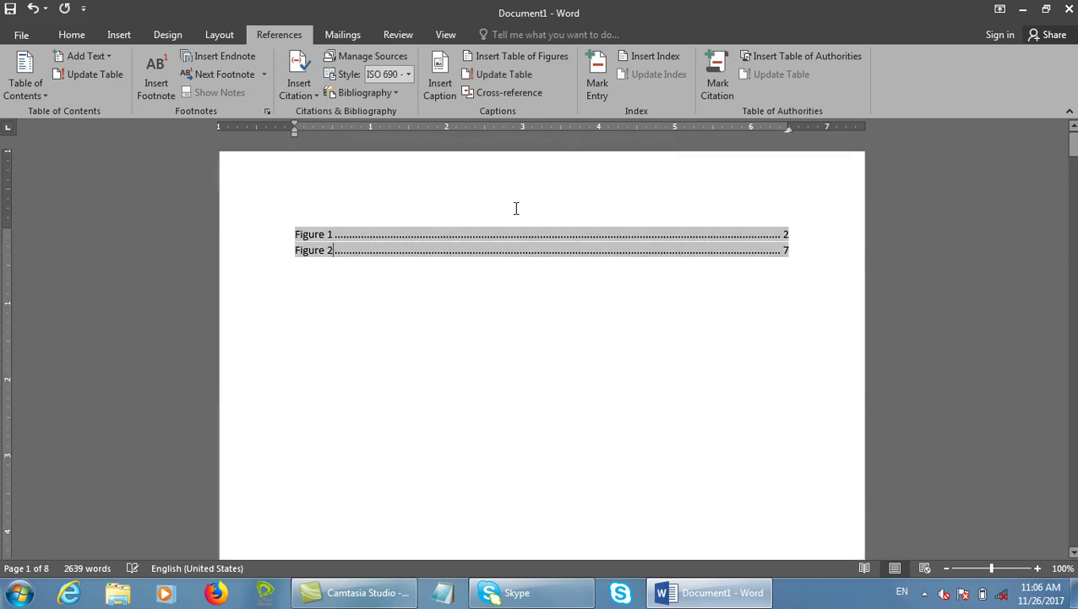
{"action": "left_click", "coordinate": [498, 75]}
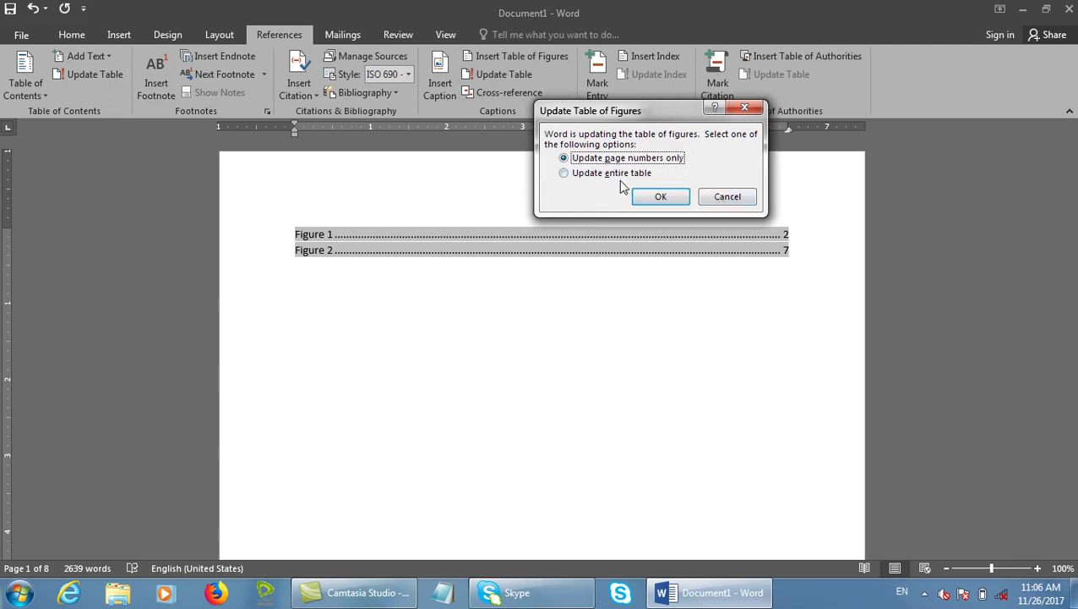
{"action": "left_click", "coordinate": [715, 196]}
{"action": "left_click", "coordinate": [94, 76]}
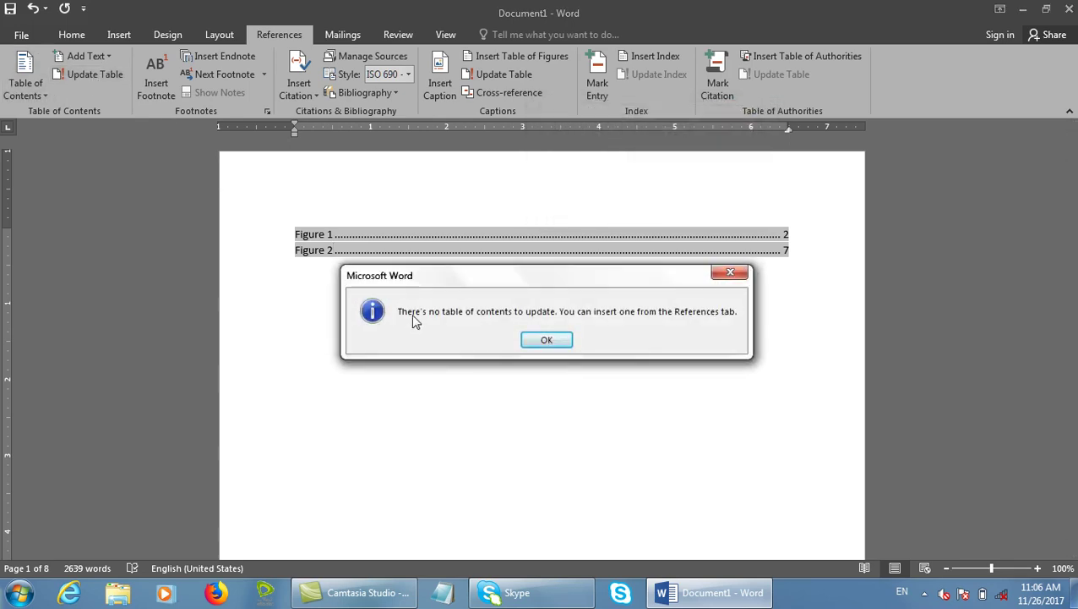
{"action": "left_click", "coordinate": [534, 338]}
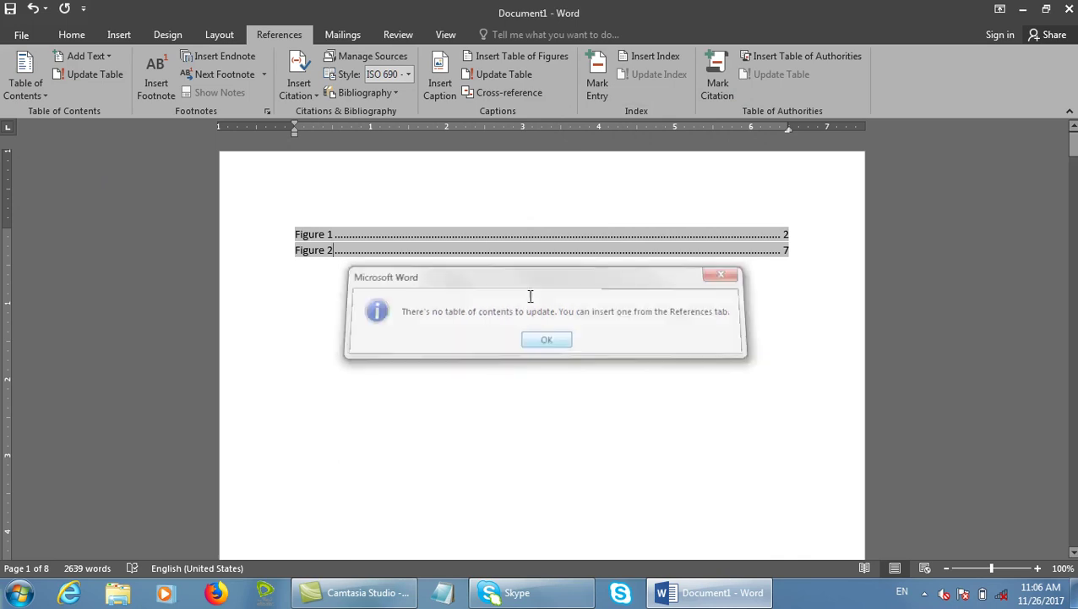
- Check which labels are available for a new caption, without inserting one
{"action": "left_click", "coordinate": [438, 88]}
{"action": "left_click", "coordinate": [530, 155]}
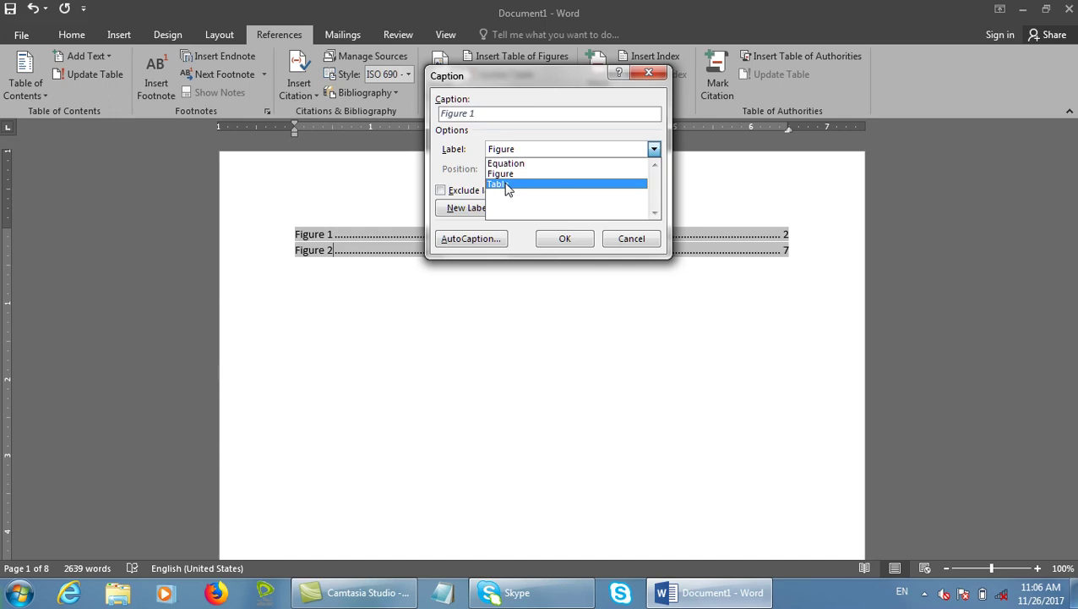
{"action": "left_click", "coordinate": [620, 240]}
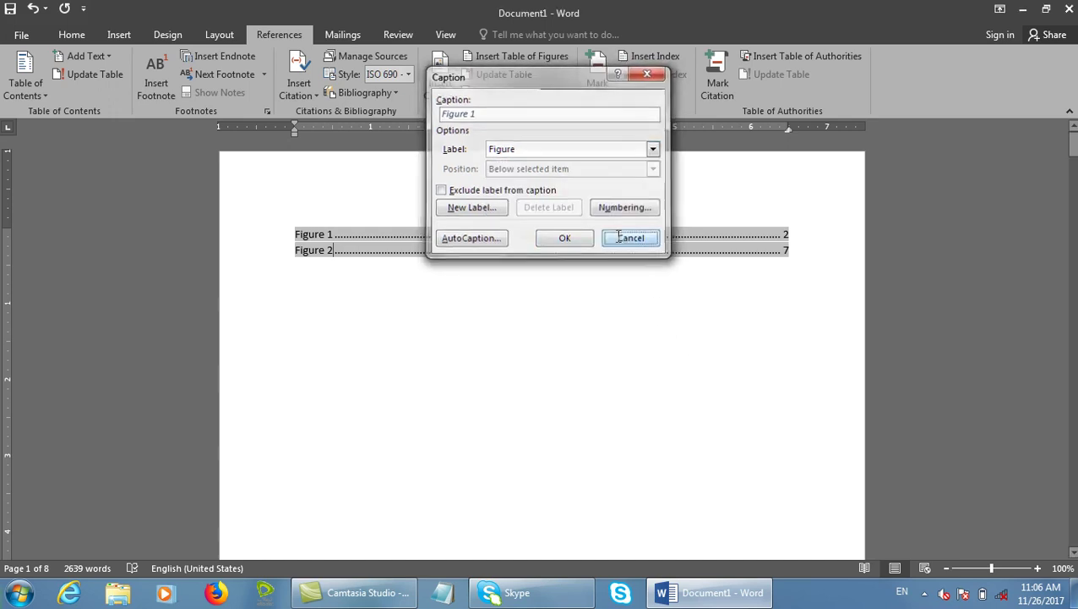
- Close the document without saving it and create a new blank document
{"action": "key", "text": "ctrl+w"}
{"action": "key", "text": "n"}
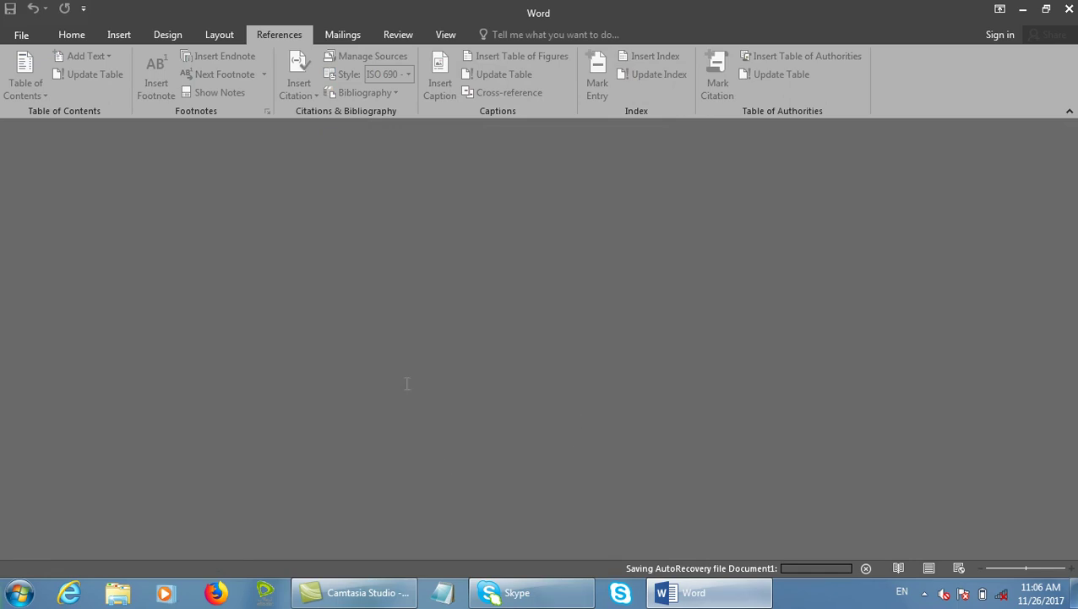
{"action": "key", "text": "ctrl+n"}
- Start a second page and insert a caption with the Table label at its beginning
{"action": "scroll", "coordinate": [447, 411], "scroll_direction": "down", "scroll_amount": 8}
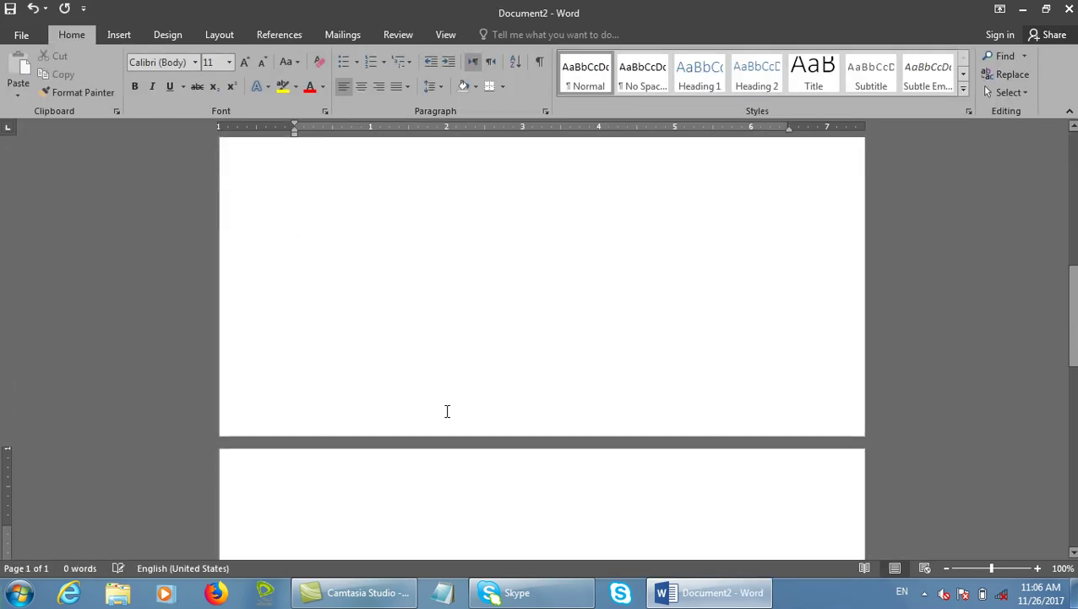
{"action": "type", "text": "Student"}
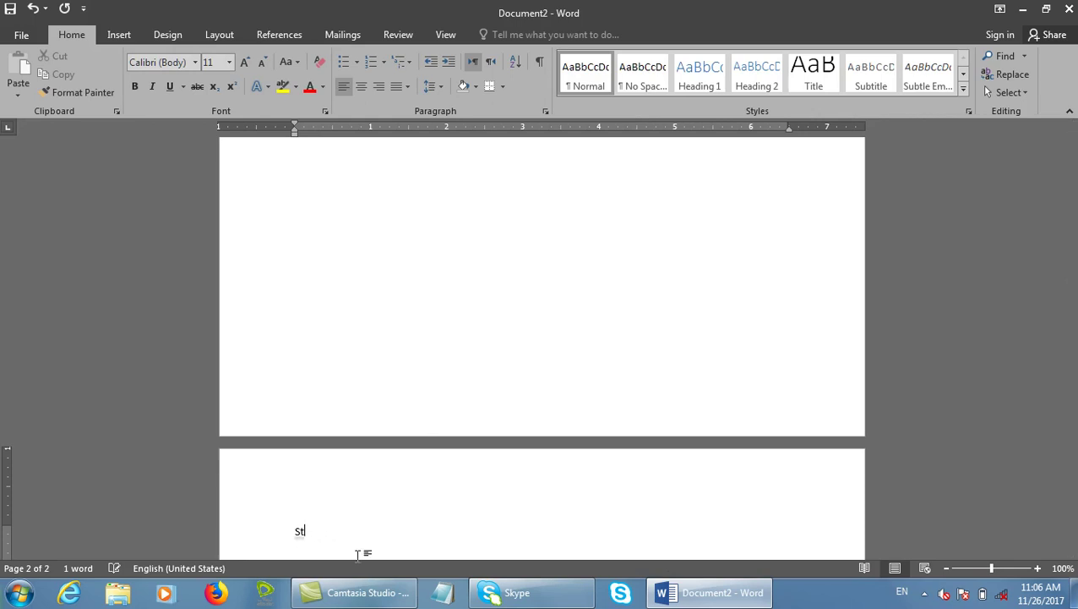
{"action": "key", "text": "BackSpace"}
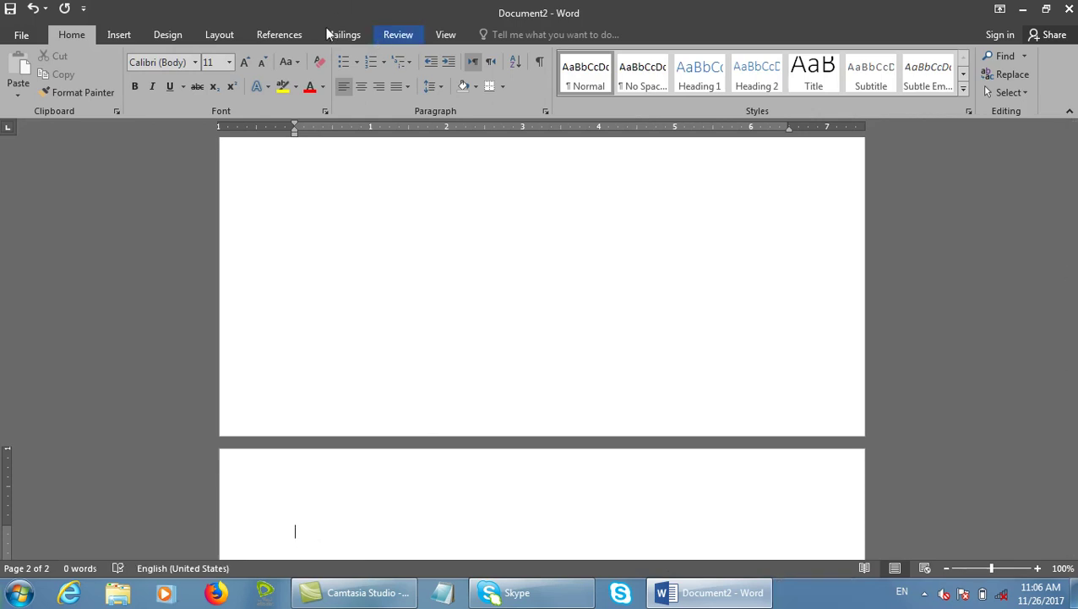
{"action": "left_click", "coordinate": [267, 38]}
{"action": "left_click", "coordinate": [439, 78]}
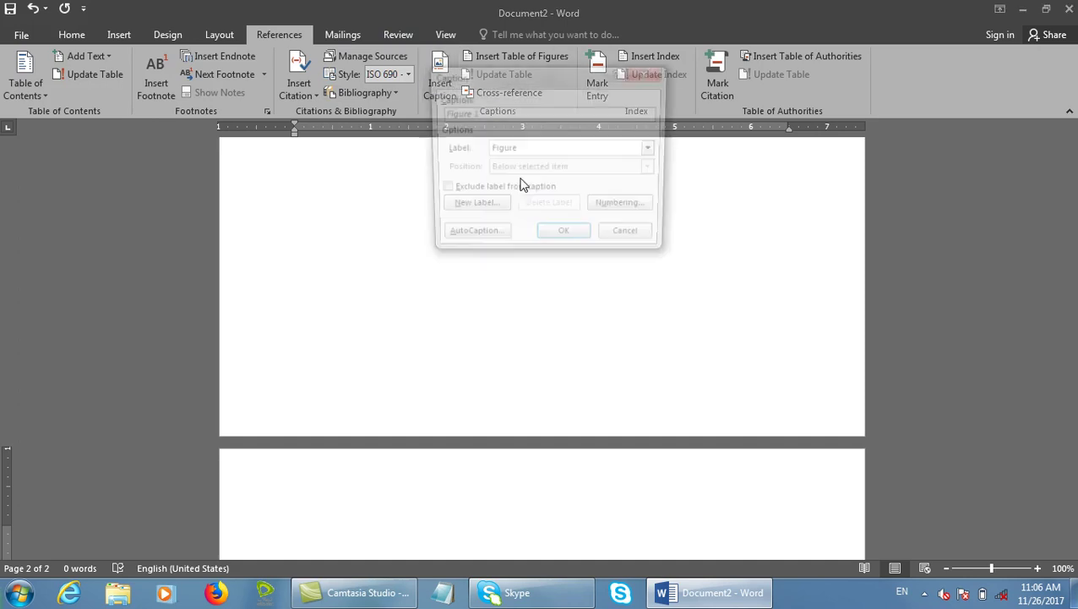
{"action": "left_click", "coordinate": [493, 149]}
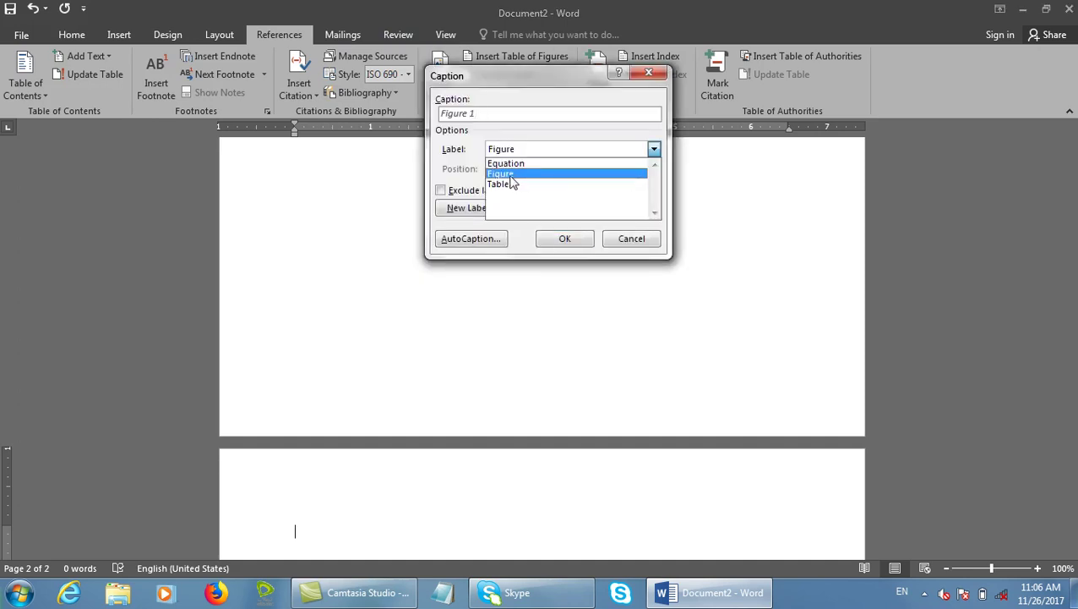
{"action": "left_click", "coordinate": [502, 185]}
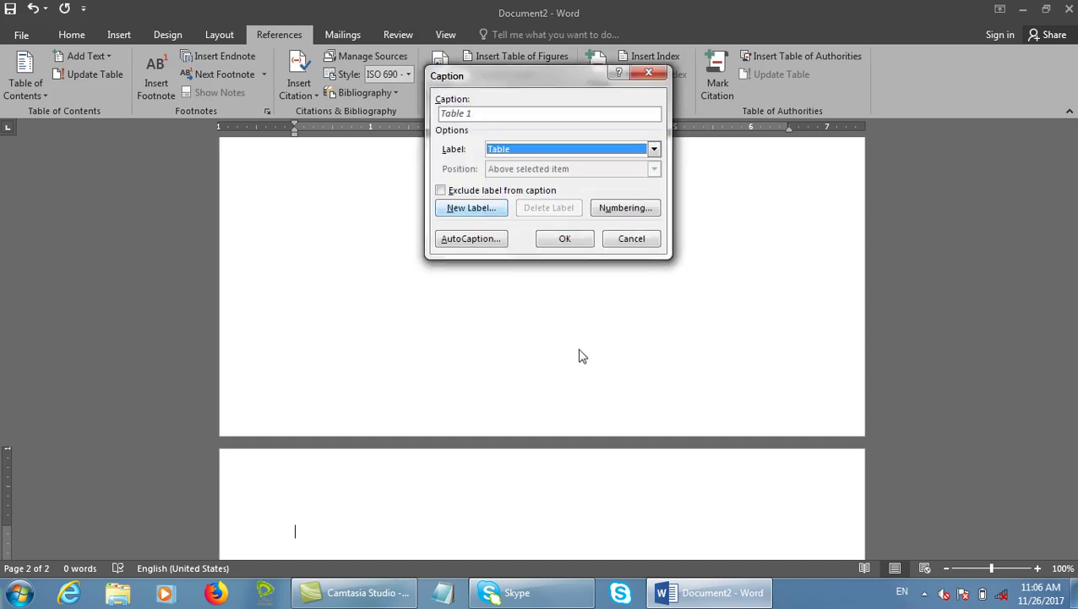
{"action": "left_click", "coordinate": [566, 238]}
- Insert a table with five columns and seven rows below the table caption on the second page
{"action": "key", "text": "ctrl+Home"}
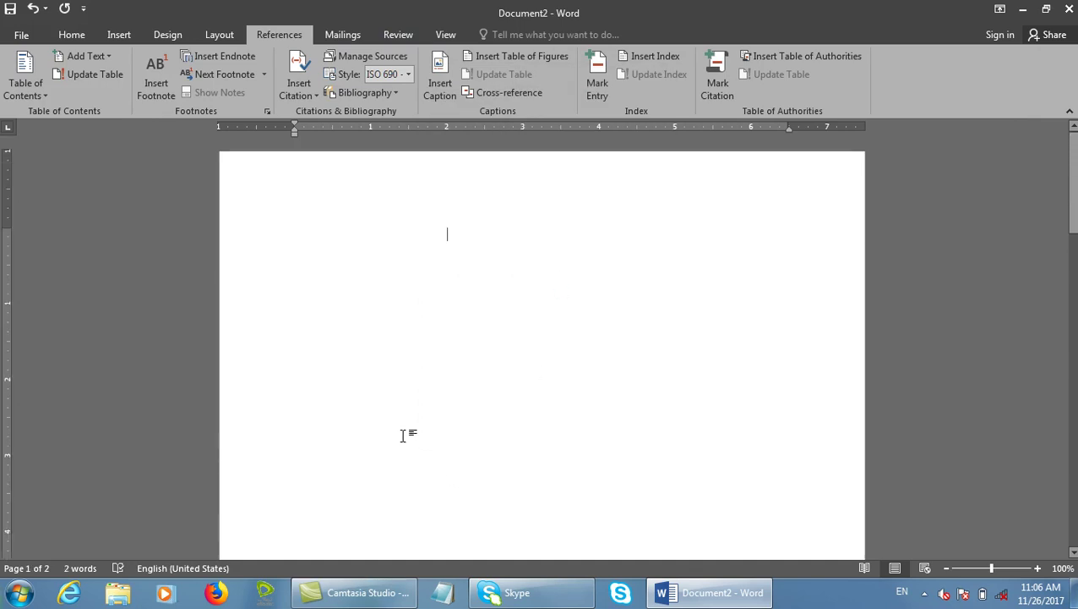
{"action": "key", "text": "ctrl+End"}
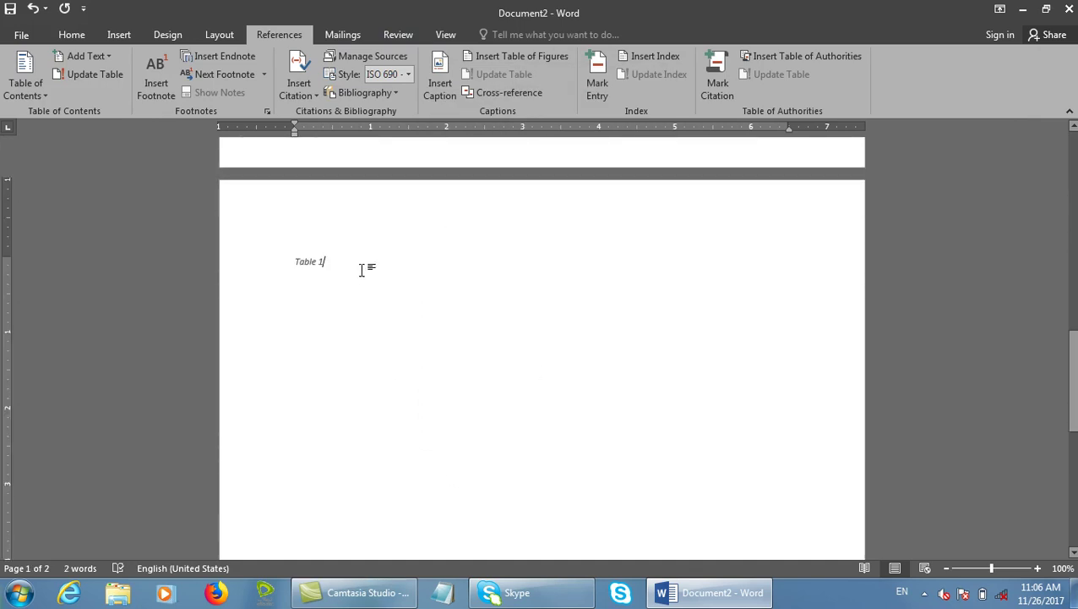
{"action": "left_click", "coordinate": [118, 35]}
{"action": "left_click", "coordinate": [103, 83]}
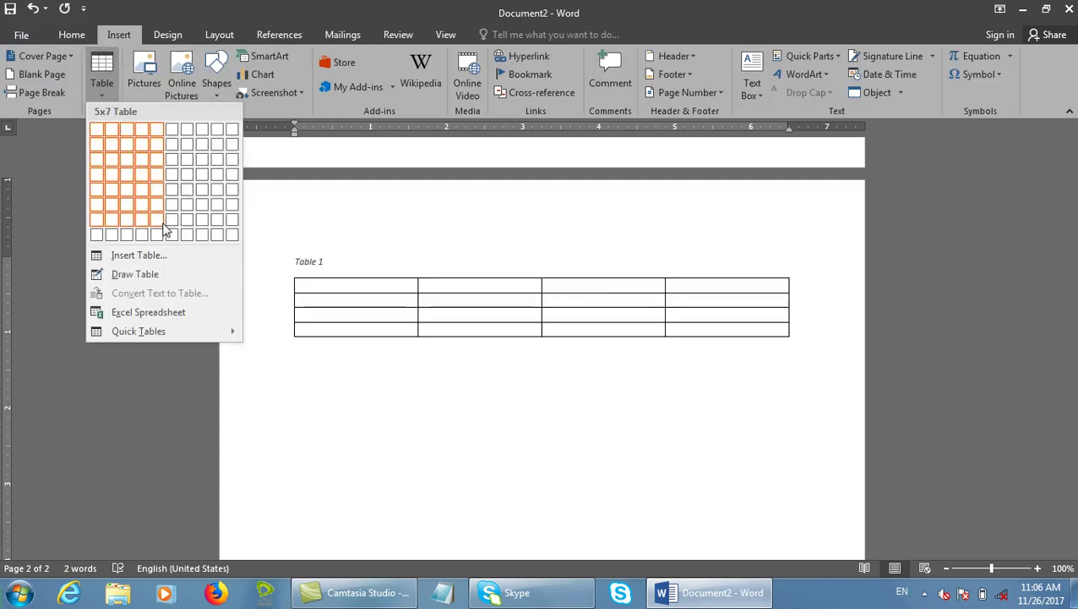
{"action": "left_click", "coordinate": [152, 169]}
{"action": "left_click", "coordinate": [424, 416]}
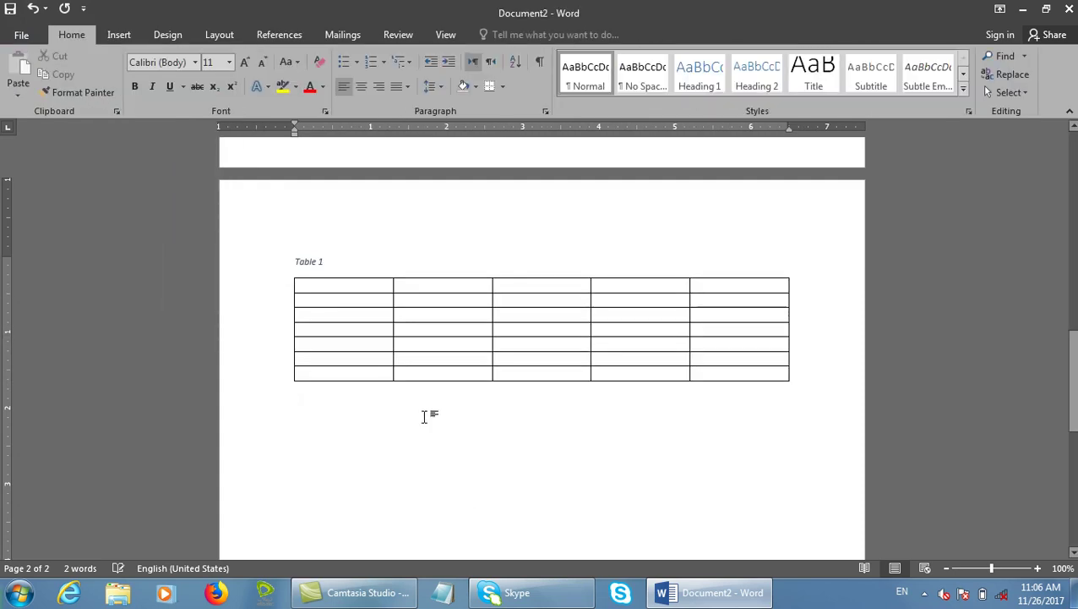
- Add three page breaks after the table and insert another caption with the Table label on the fifth page
{"action": "key", "text": "ctrl+Return"}
{"action": "key", "text": "ctrl+Return"}
{"action": "key", "text": "ctrl+Return"}
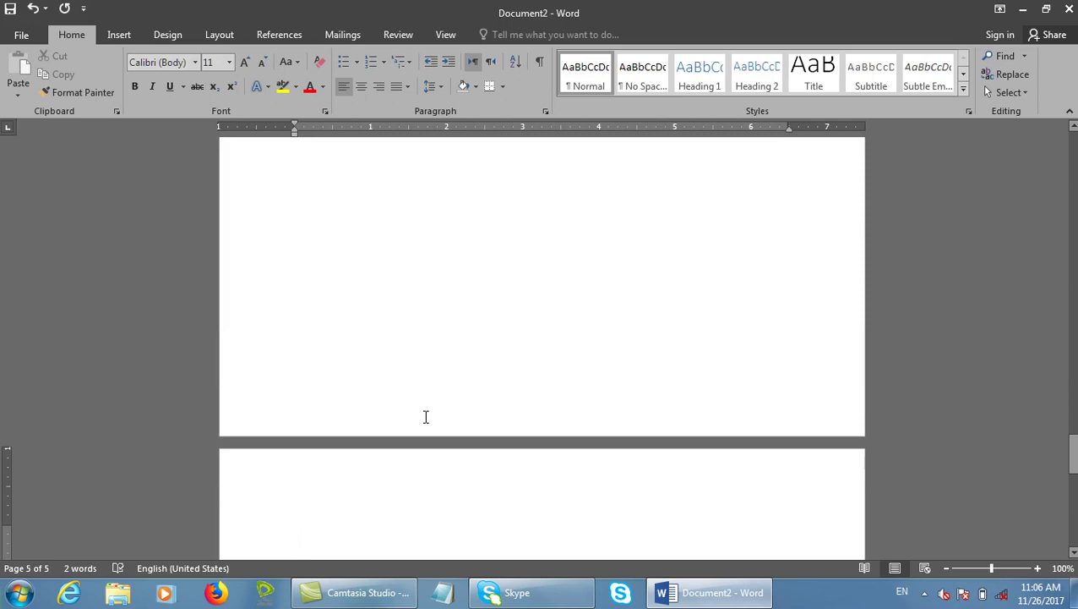
{"action": "left_click", "coordinate": [219, 35]}
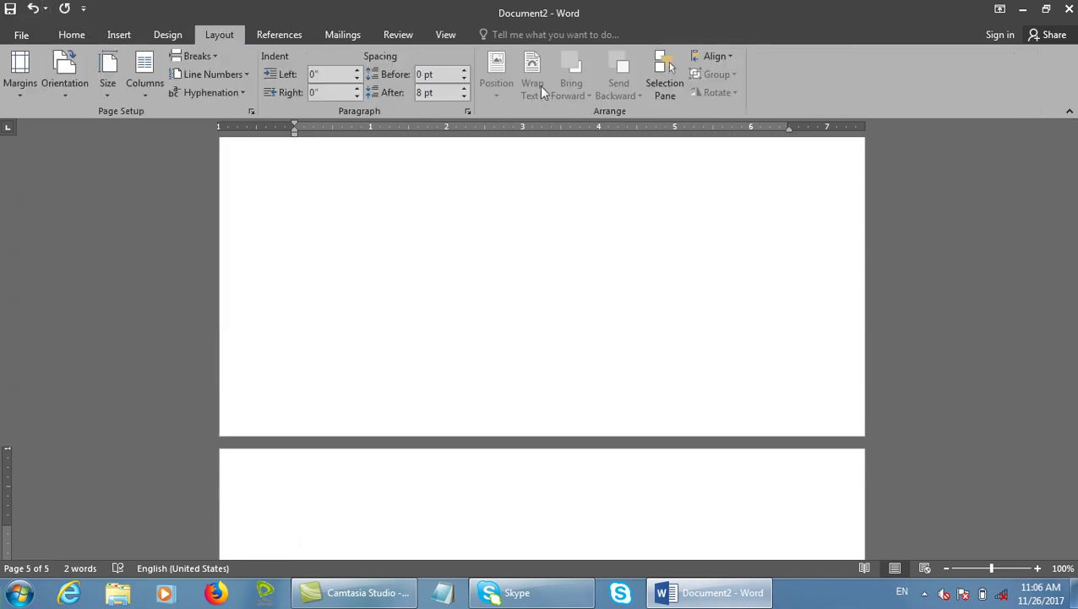
{"action": "left_click", "coordinate": [292, 34]}
{"action": "left_click", "coordinate": [440, 83]}
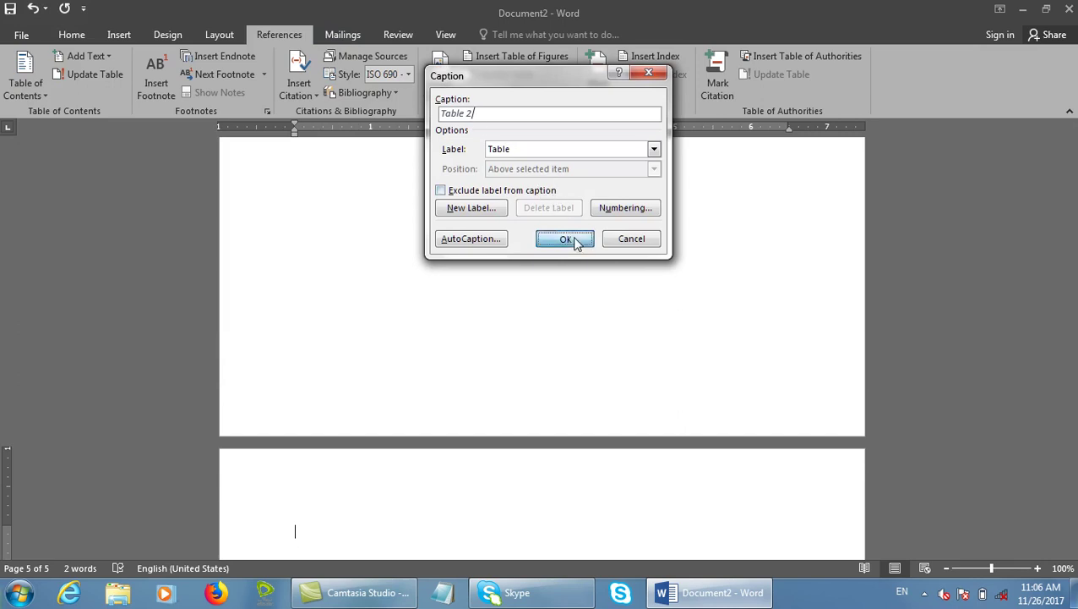
{"action": "left_click", "coordinate": [568, 239]}
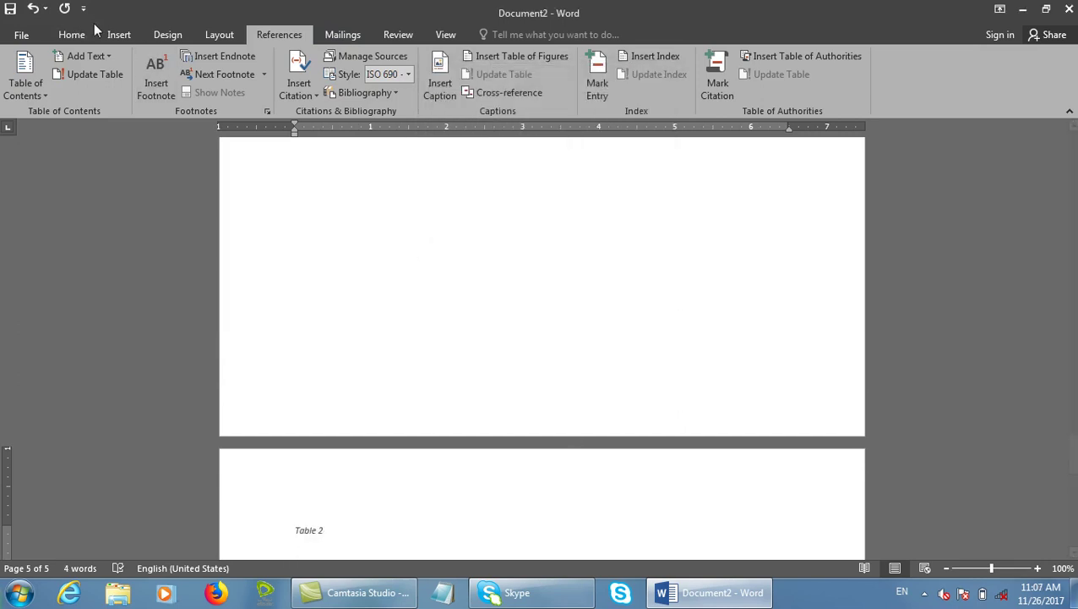
- Insert a six-column table below the caption on the fifth page
{"action": "left_click", "coordinate": [119, 34]}
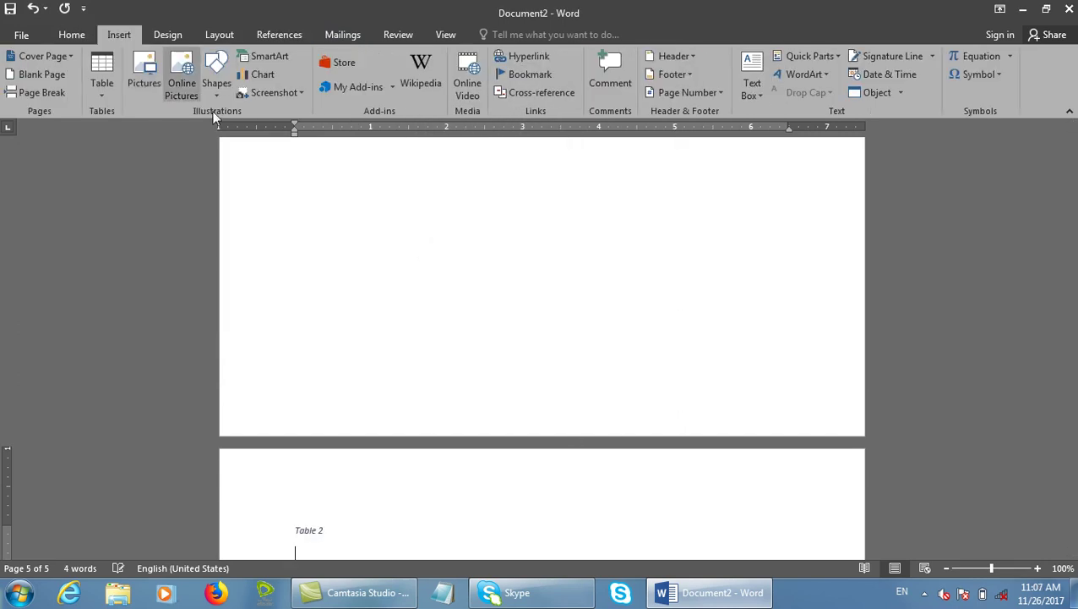
{"action": "left_click", "coordinate": [101, 93]}
{"action": "left_click", "coordinate": [179, 226]}
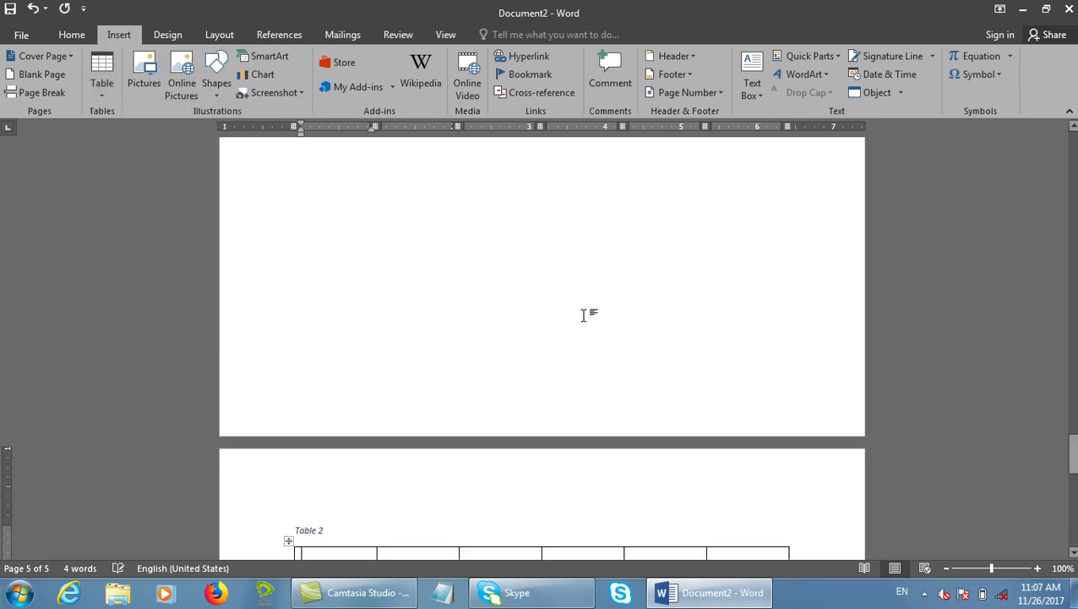
- Try a table of figures listing the table captions on the first page, and undo it
{"action": "key", "text": "ctrl+z"}
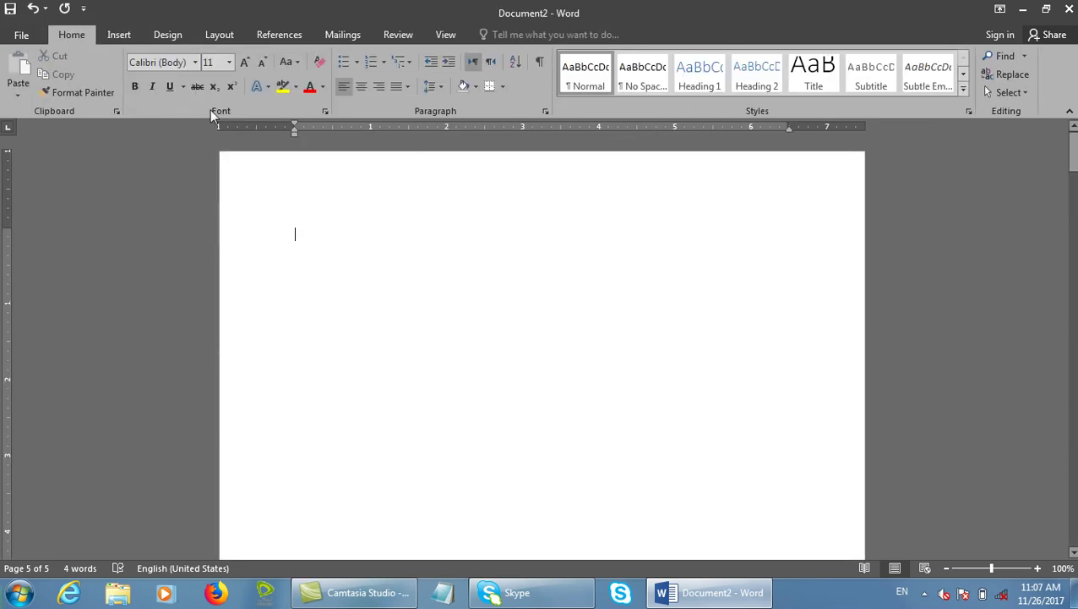
{"action": "left_click", "coordinate": [277, 36]}
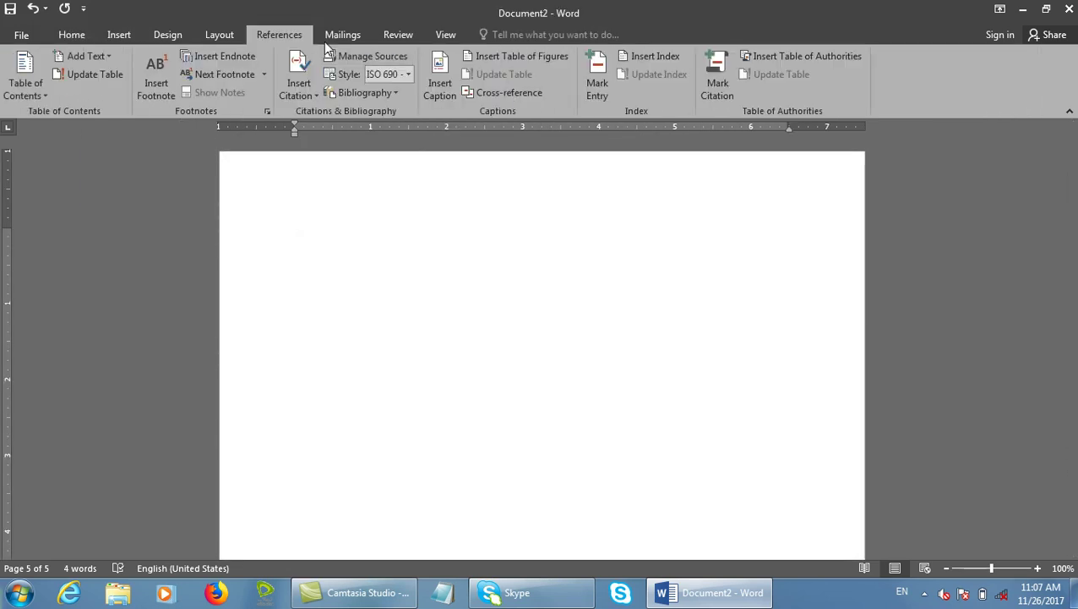
{"action": "left_click", "coordinate": [546, 57]}
{"action": "left_click", "coordinate": [741, 480]}
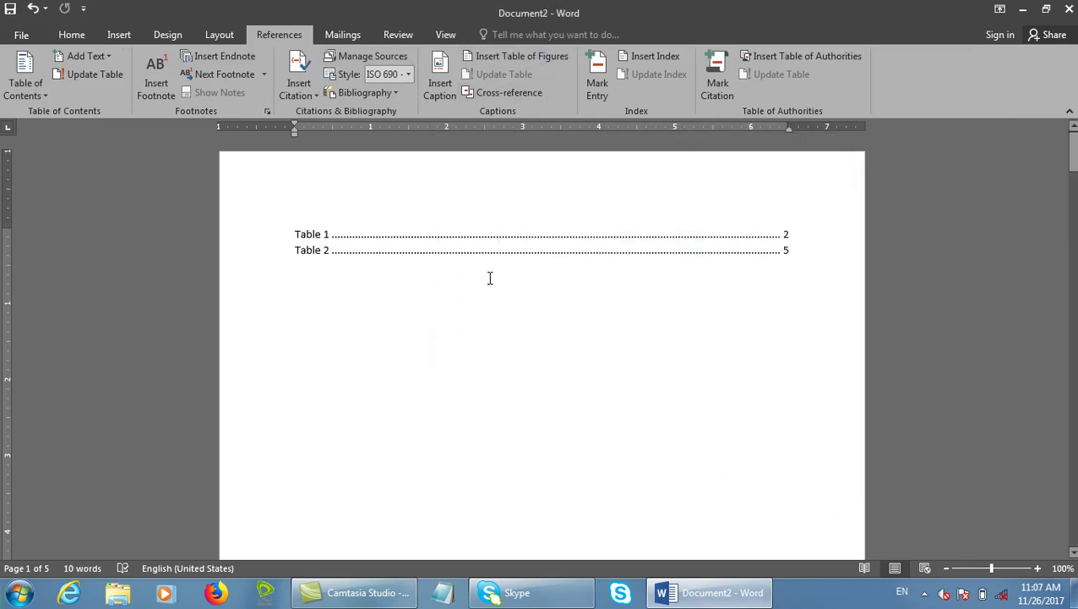
{"action": "key", "text": "ctrl+z"}
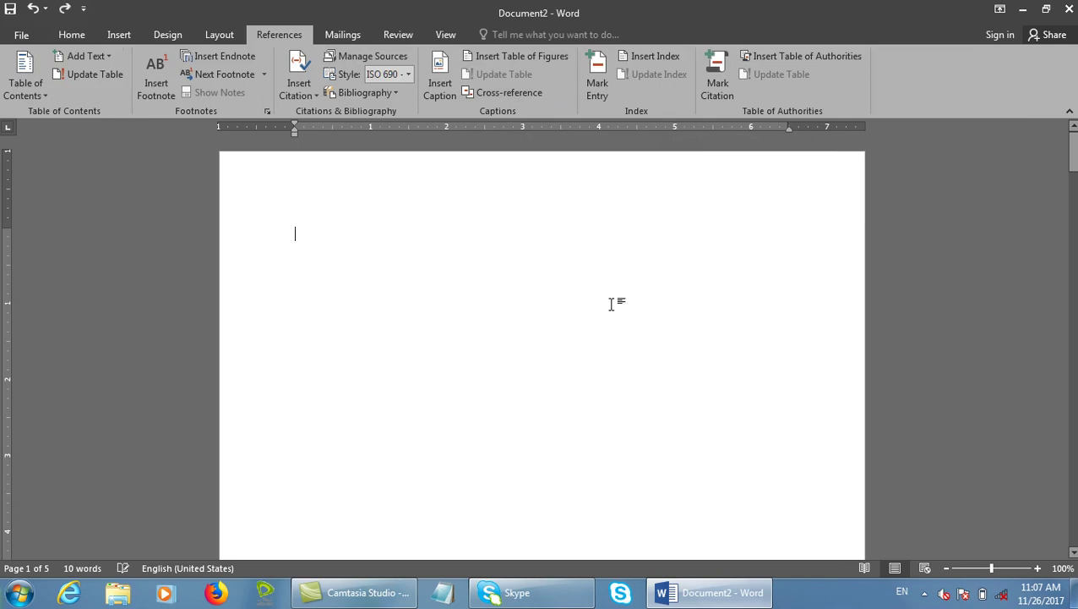
- Dismiss a new caption without inserting it, and replace the unsaved document with a new blank one
{"action": "left_click", "coordinate": [436, 93]}
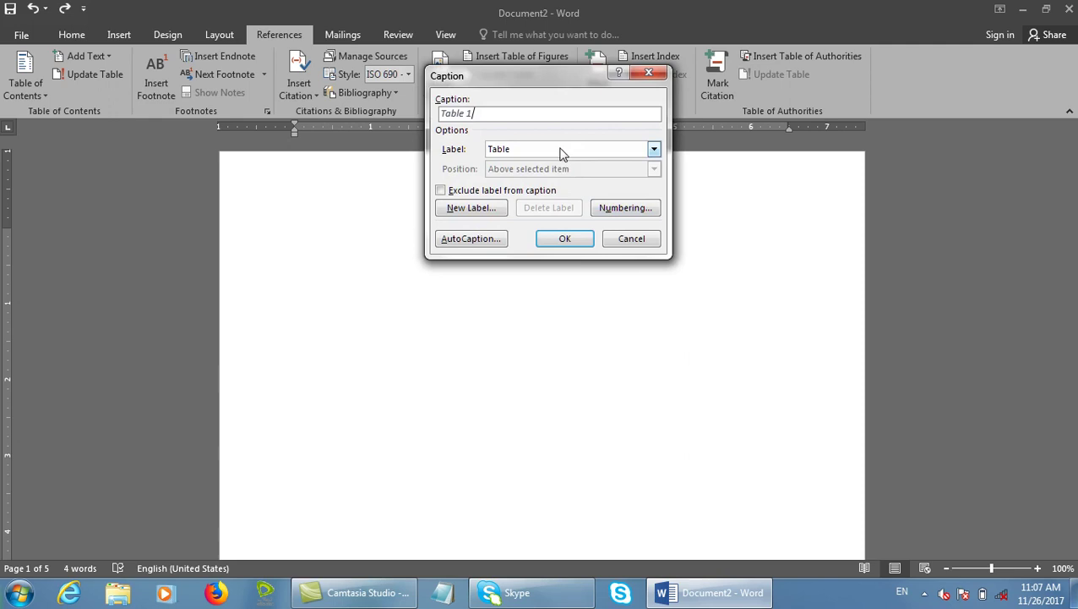
{"action": "left_click", "coordinate": [631, 240]}
{"action": "key", "text": "ctrl+w"}
{"action": "key", "text": "n"}
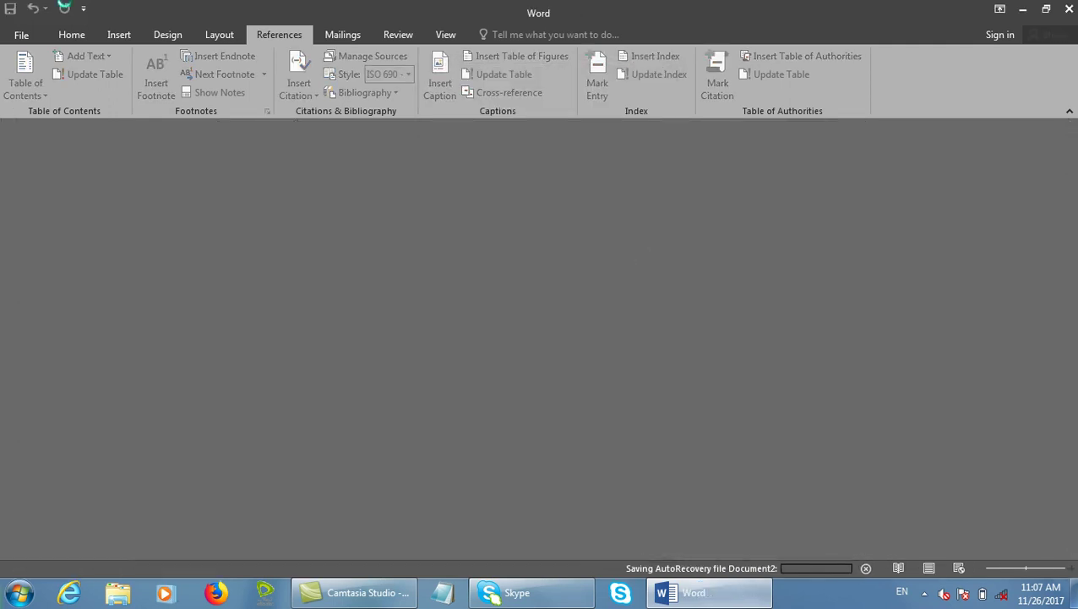
{"action": "key", "text": "ctrl+n"}
- Add a page break and insert a caption with the Equation label on the second page
{"action": "left_click", "coordinate": [135, 36]}
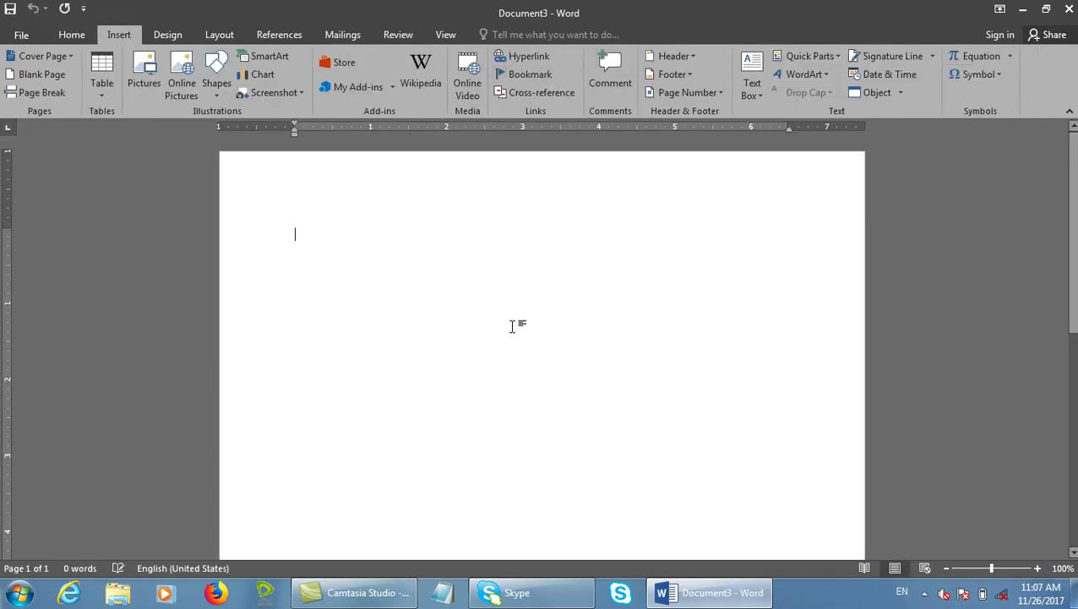
{"action": "key", "text": "ctrl+Return"}
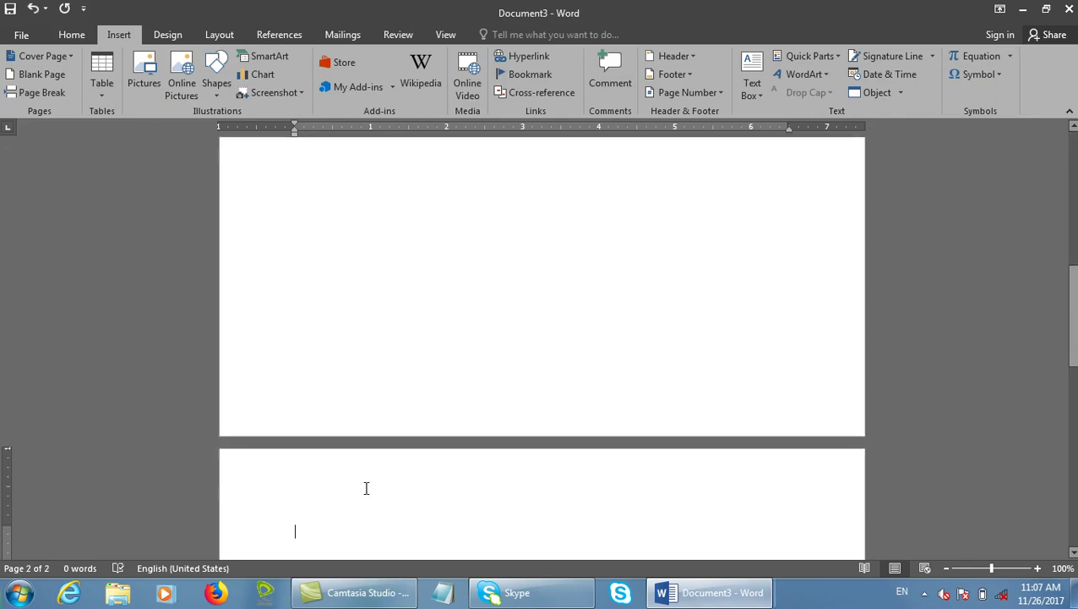
{"action": "left_click", "coordinate": [283, 40]}
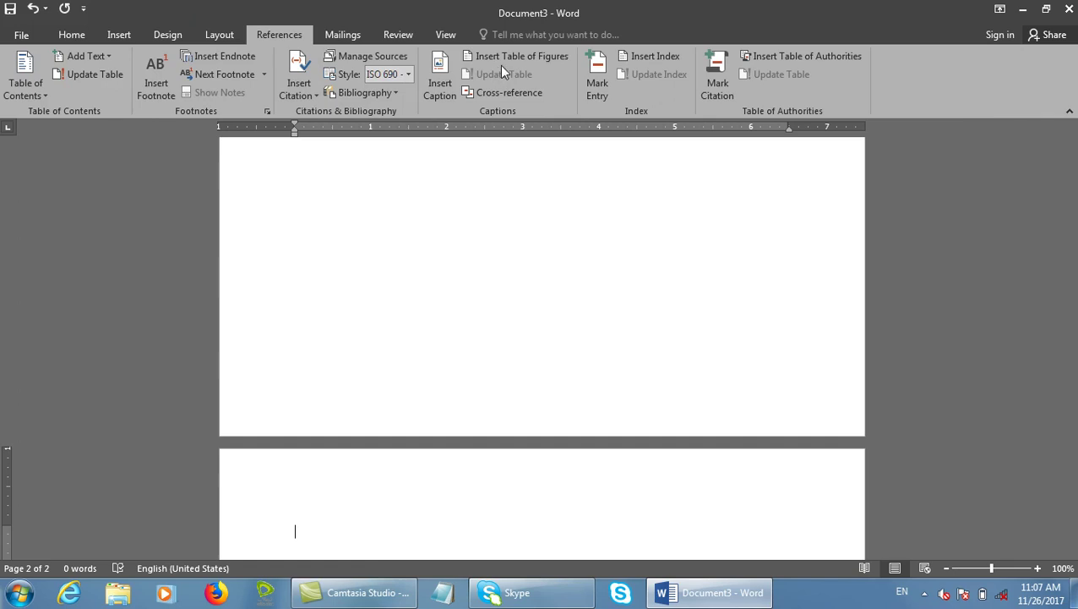
{"action": "left_click", "coordinate": [441, 88]}
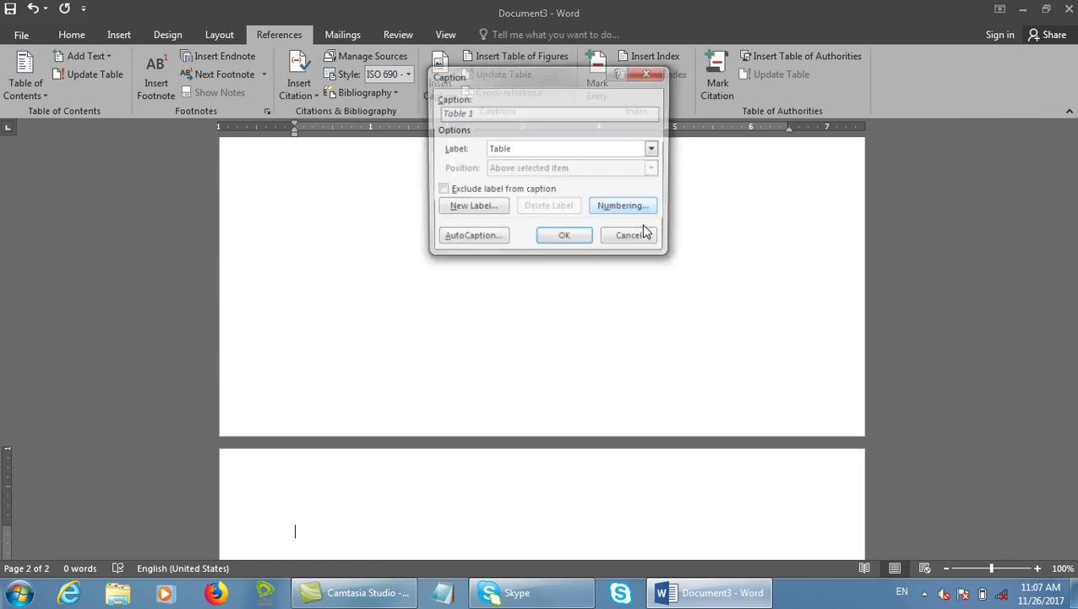
{"action": "left_click", "coordinate": [524, 149]}
{"action": "left_click", "coordinate": [515, 163]}
{"action": "left_click", "coordinate": [565, 238]}
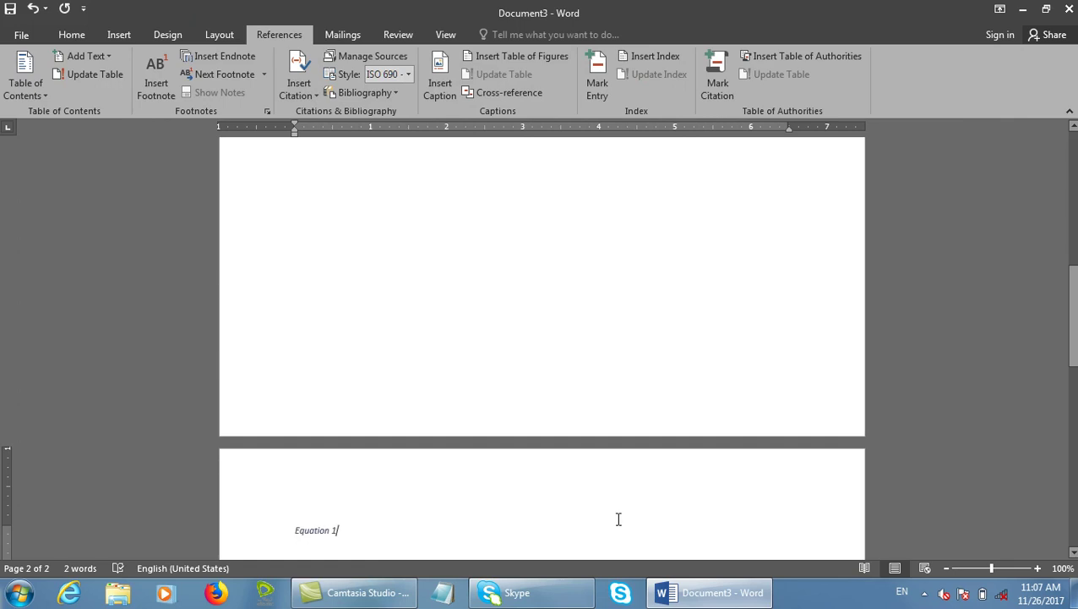
- Insert a new empty equation placeholder on the line below the equation caption
{"action": "key", "text": "Return"}
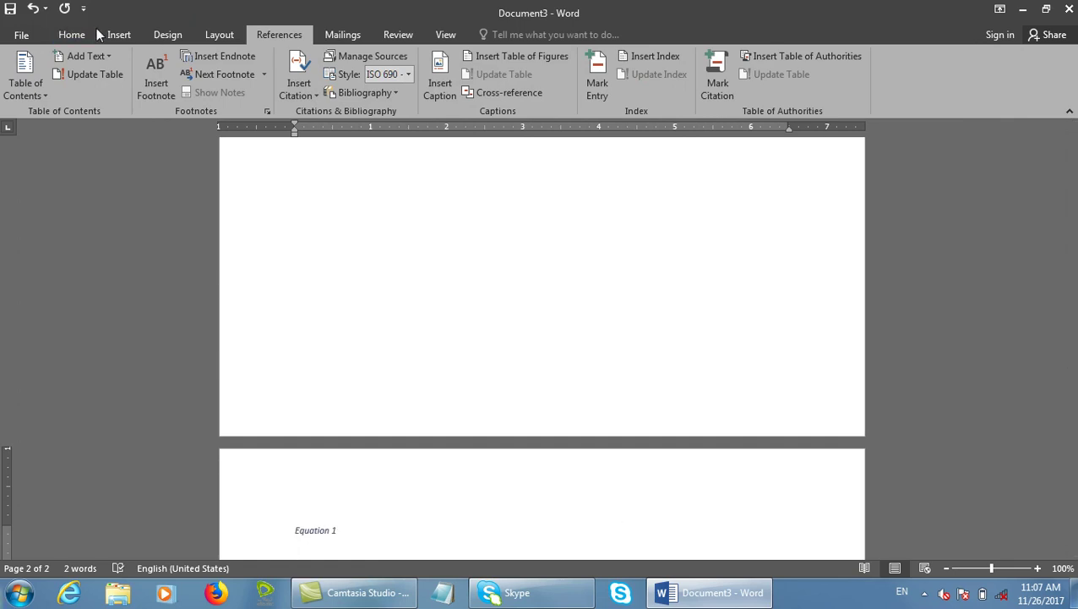
{"action": "left_click", "coordinate": [118, 35]}
{"action": "left_click", "coordinate": [963, 56]}
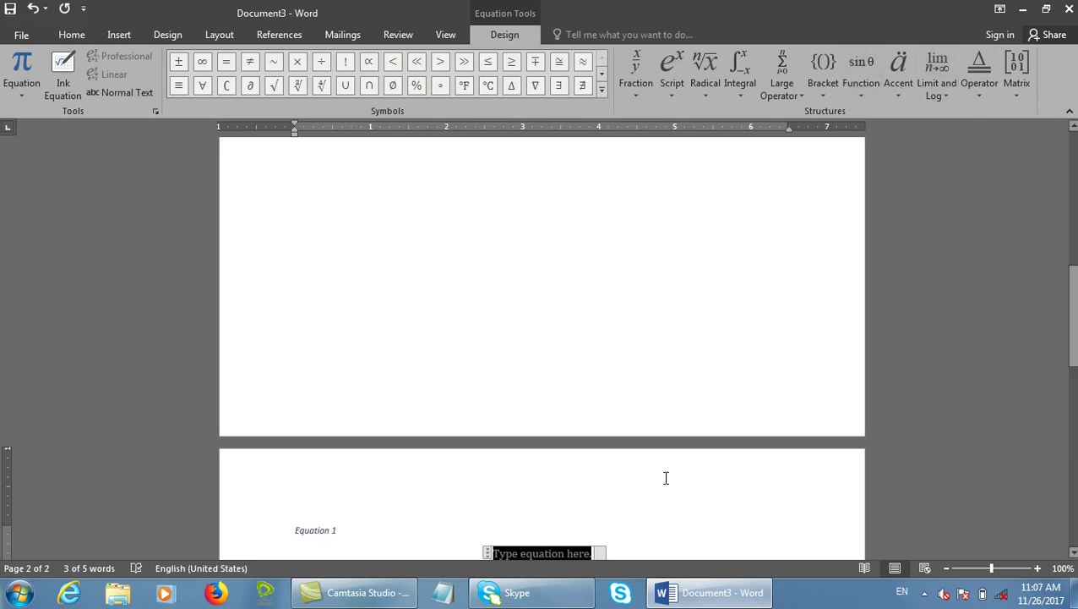
{"action": "scroll", "coordinate": [664, 476], "scroll_direction": "down", "scroll_amount": 5}
{"action": "left_click", "coordinate": [614, 189]}
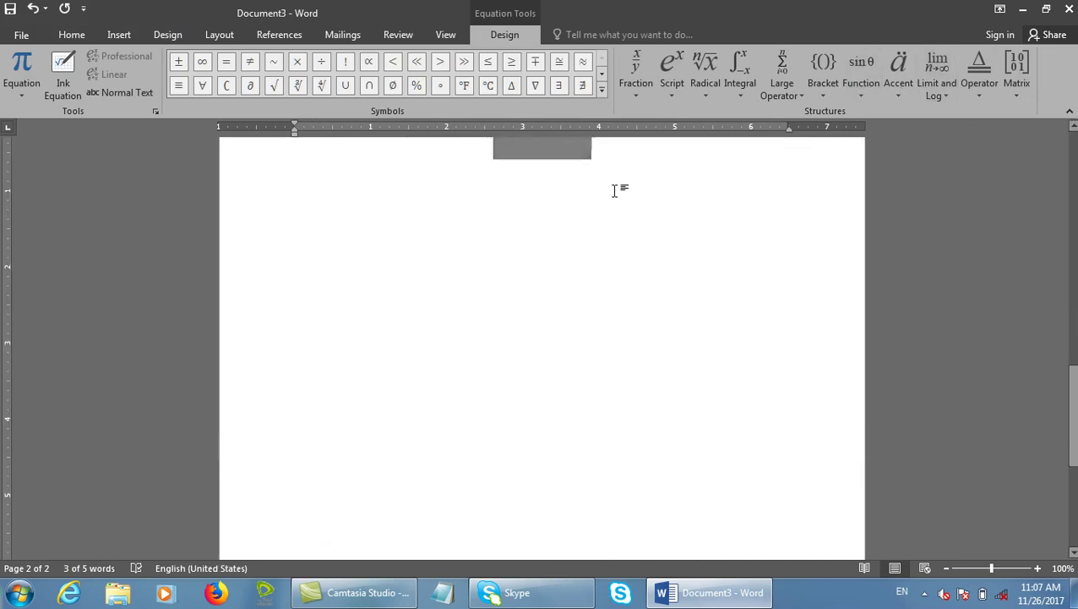
- Close the equation example without saving it and open a new blank document
{"action": "scroll", "coordinate": [607, 240], "scroll_direction": "up", "scroll_amount": 10}
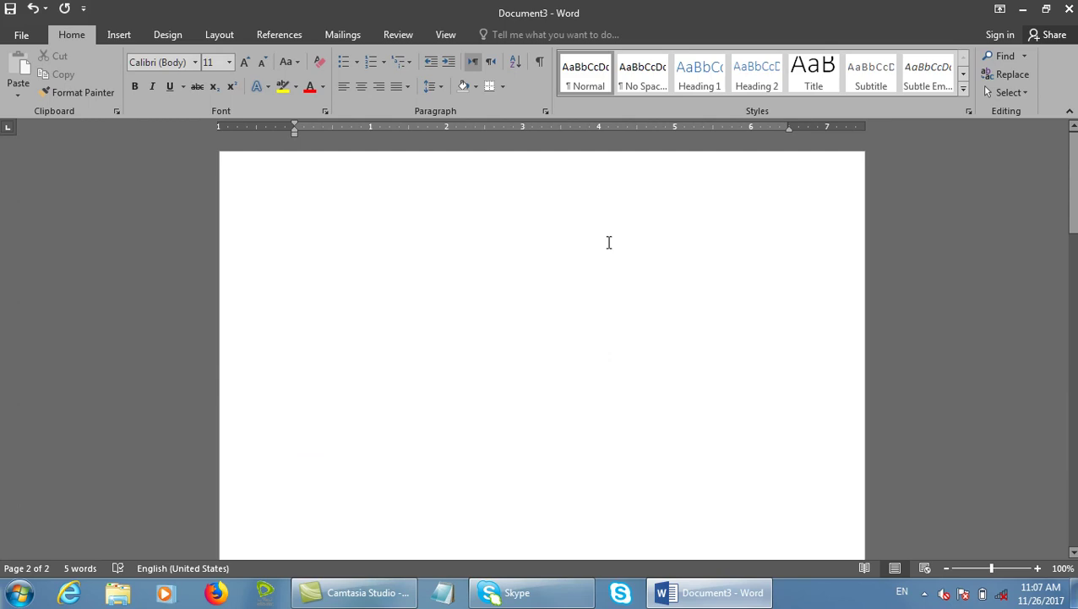
{"action": "key", "text": "alt+F4"}
{"action": "key", "text": "n"}
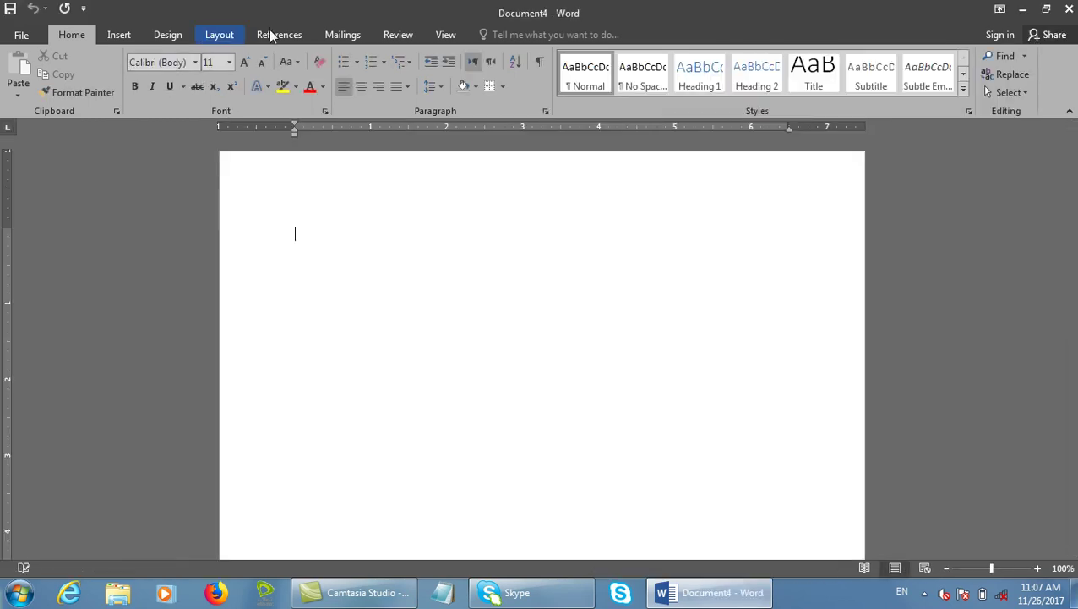
- Check the citation choices and the caption settings without inserting anything
{"action": "left_click", "coordinate": [278, 35]}
{"action": "left_click", "coordinate": [299, 89]}
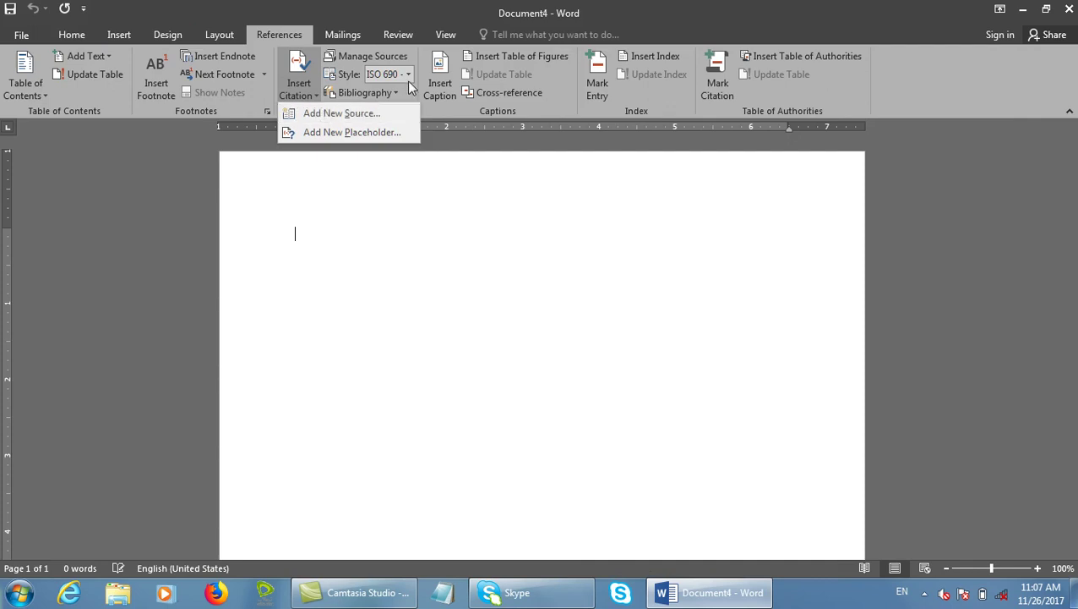
{"action": "left_click", "coordinate": [433, 82]}
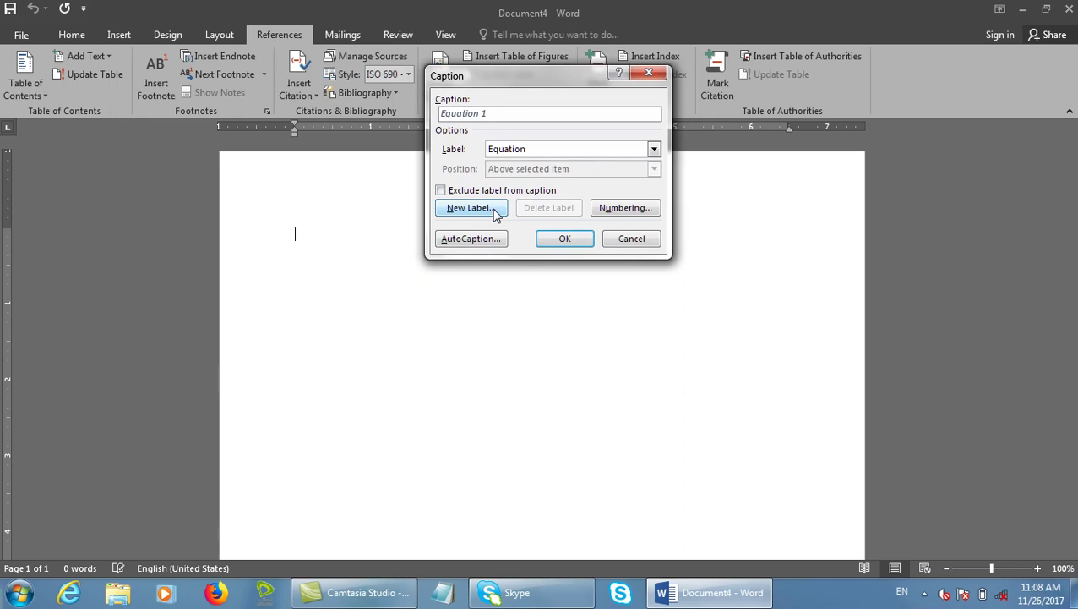
{"action": "left_click", "coordinate": [632, 239]}
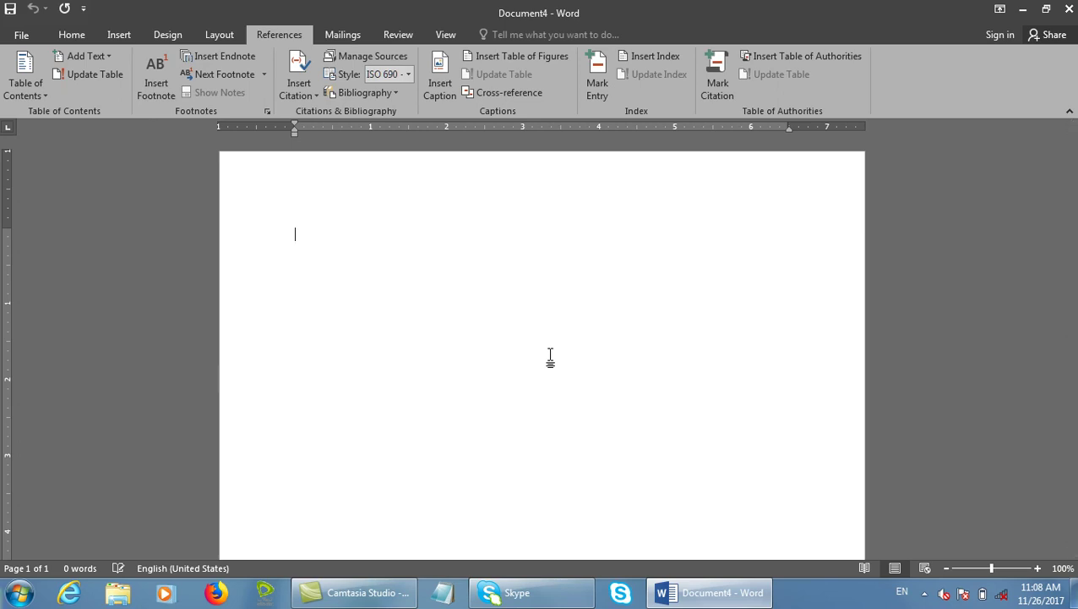
- Create a new caption label named Student Table without inserting a caption
{"action": "left_click", "coordinate": [431, 90]}
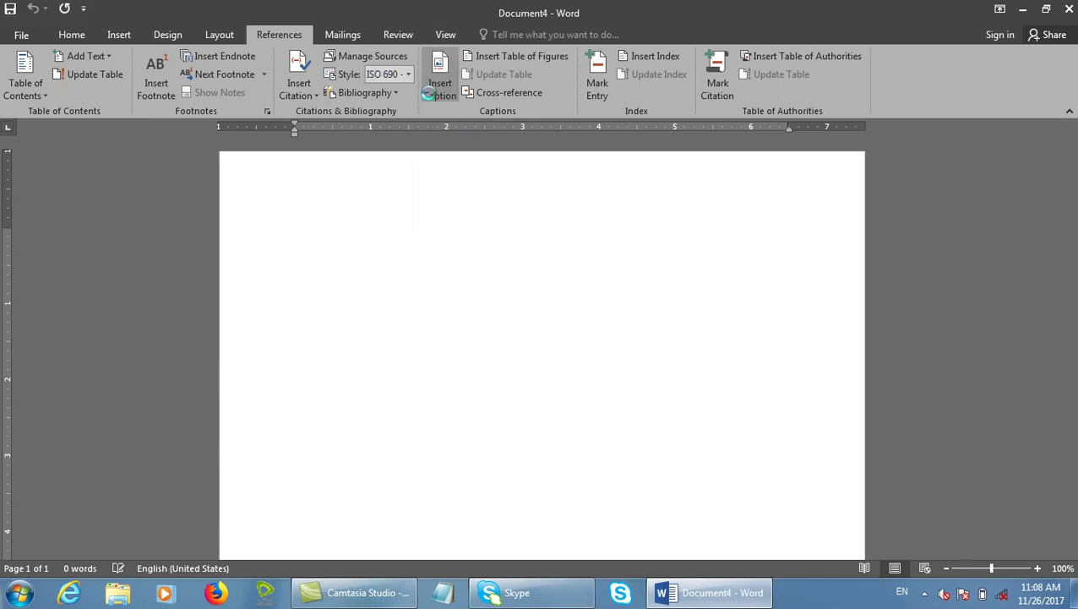
{"action": "left_click", "coordinate": [493, 211]}
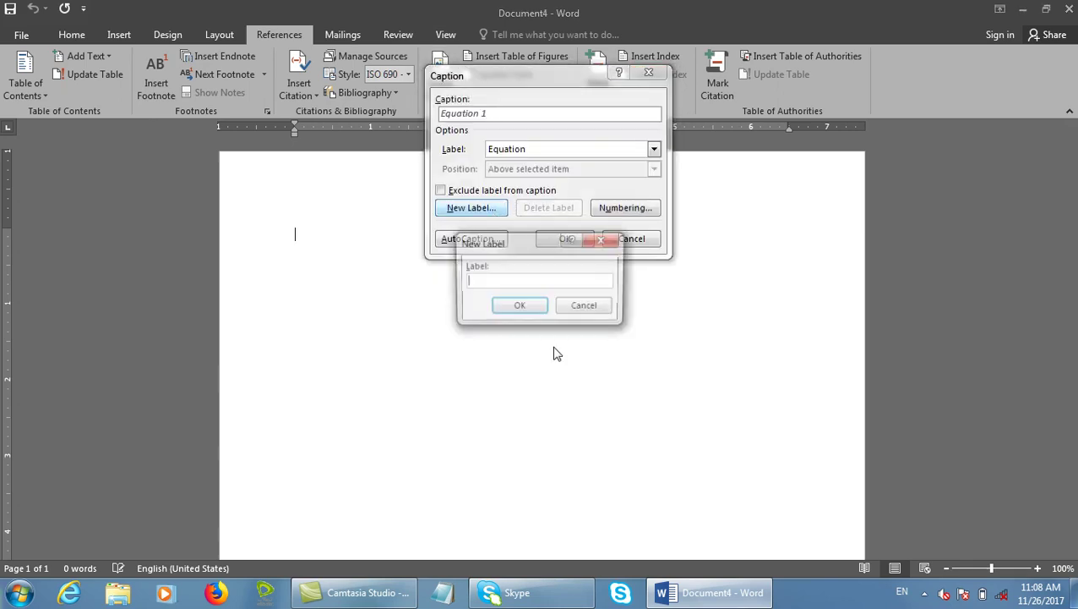
{"action": "type", "text": "Student Table"}
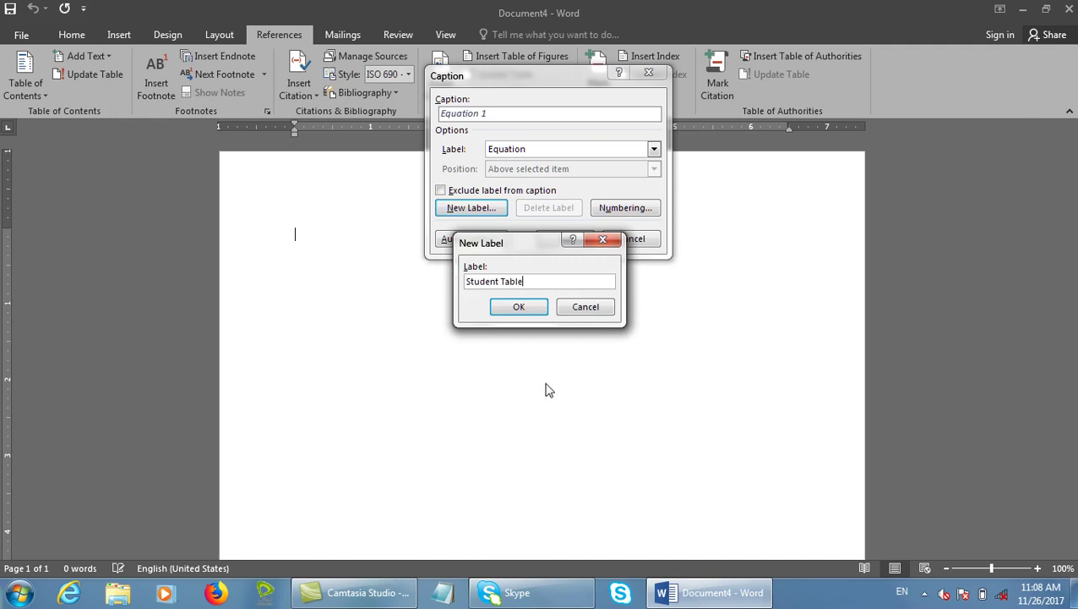
{"action": "left_click", "coordinate": [521, 307]}
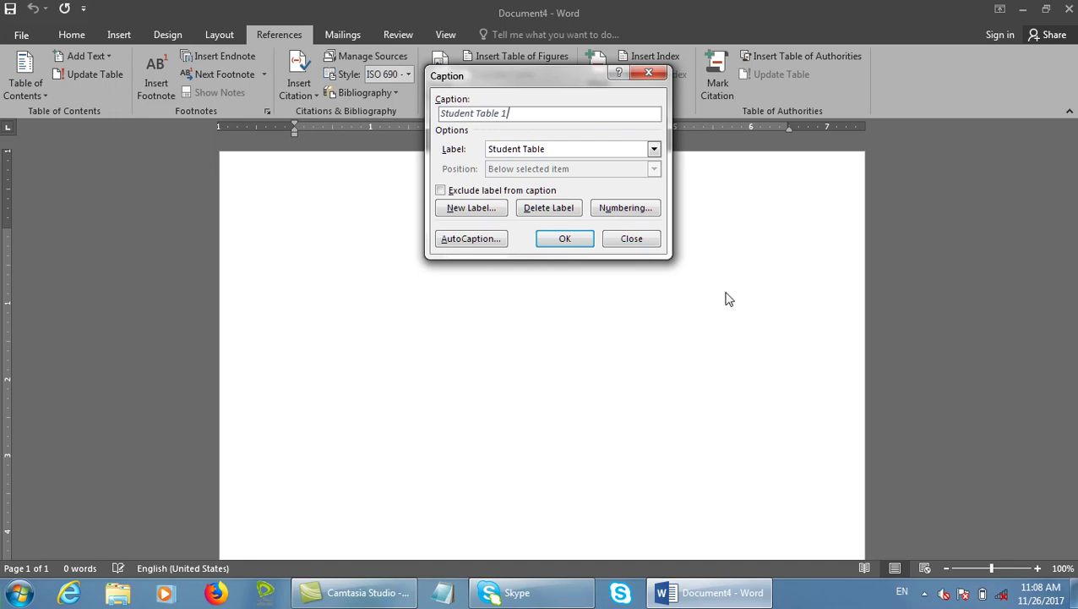
{"action": "left_click", "coordinate": [631, 238]}
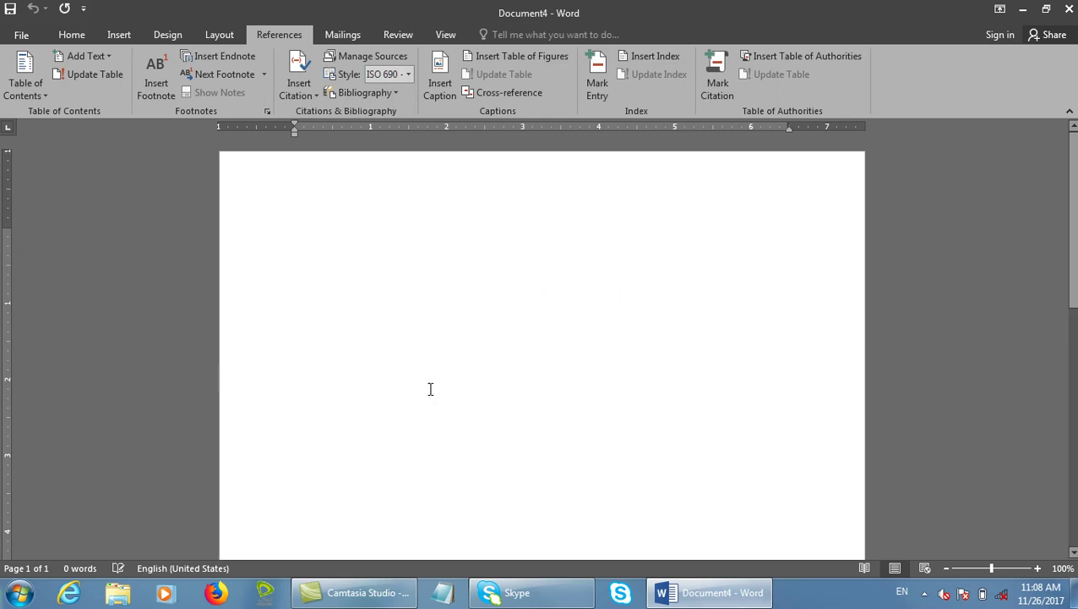
- Start a second page with a page break and insert a caption with the Student Table label there
{"action": "scroll", "coordinate": [404, 500], "scroll_direction": "down", "scroll_amount": 10}
{"action": "left_click", "coordinate": [435, 93]}
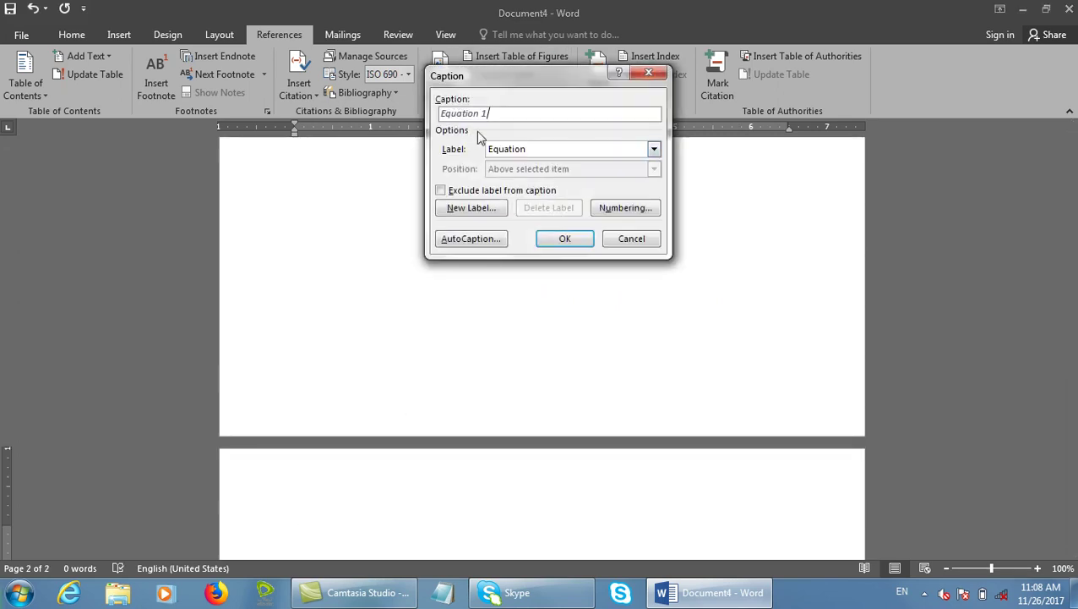
{"action": "left_click", "coordinate": [512, 151]}
{"action": "left_click", "coordinate": [525, 183]}
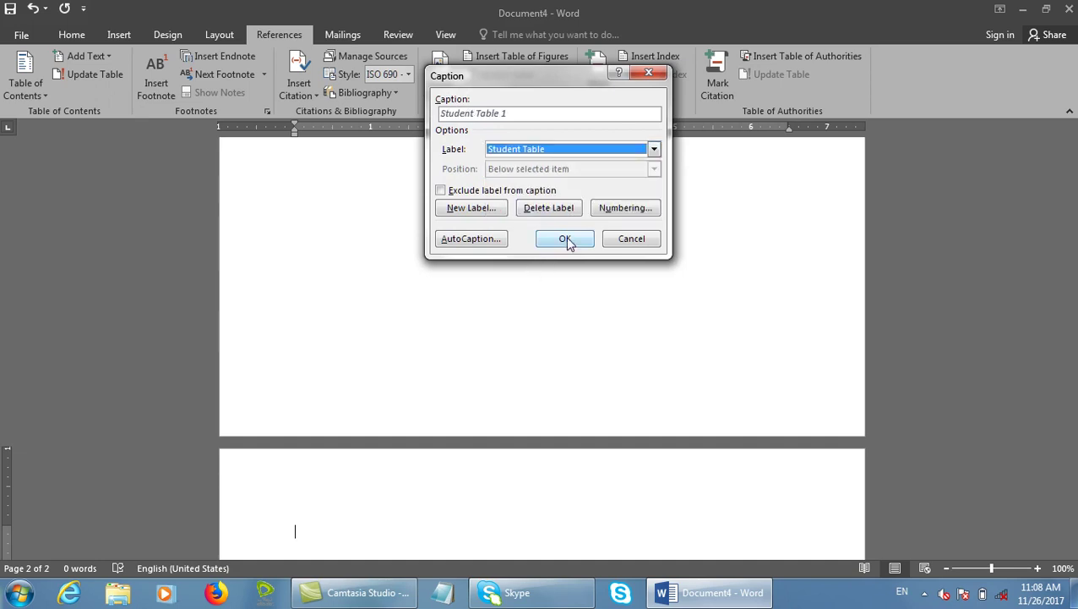
{"action": "left_click", "coordinate": [566, 240]}
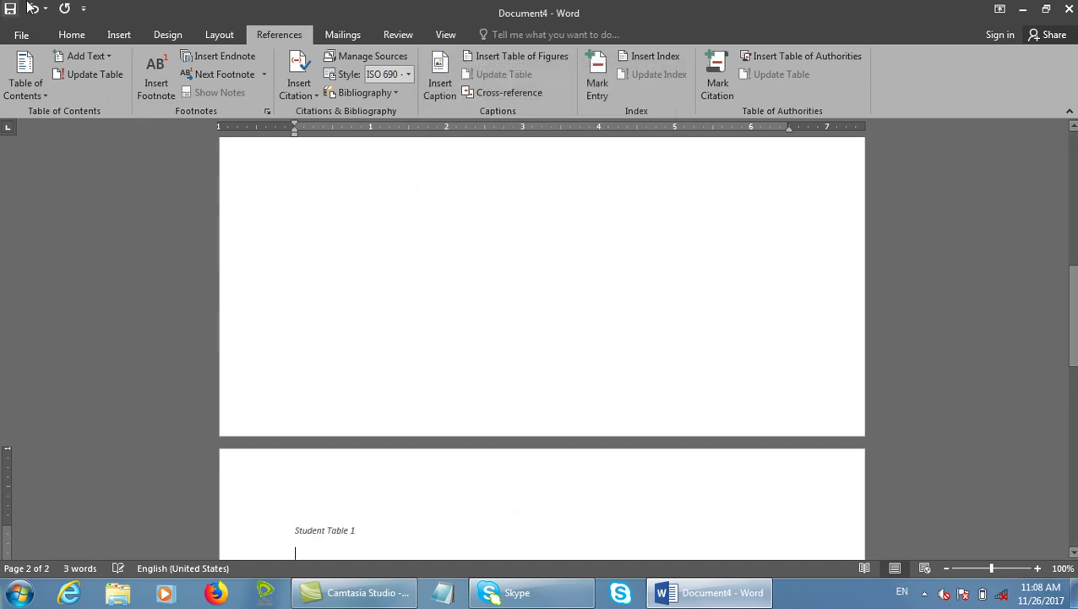
- Insert an empty table on the line below the first Student Table caption
{"action": "left_click", "coordinate": [119, 34]}
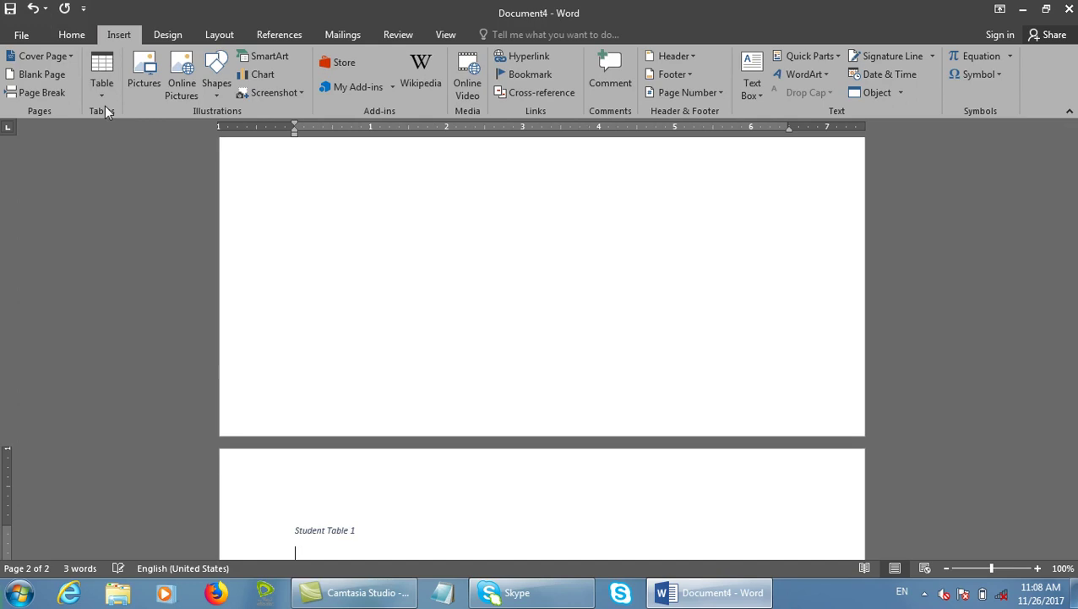
{"action": "left_click", "coordinate": [103, 100]}
{"action": "left_click", "coordinate": [199, 217]}
- Add a page break after the table and insert another Student Table caption on the third page
{"action": "scroll", "coordinate": [541, 406], "scroll_direction": "down", "scroll_amount": 10}
{"action": "scroll", "coordinate": [534, 392], "scroll_direction": "up", "scroll_amount": 3}
{"action": "left_click", "coordinate": [539, 392]}
{"action": "key", "text": "ctrl+Return"}
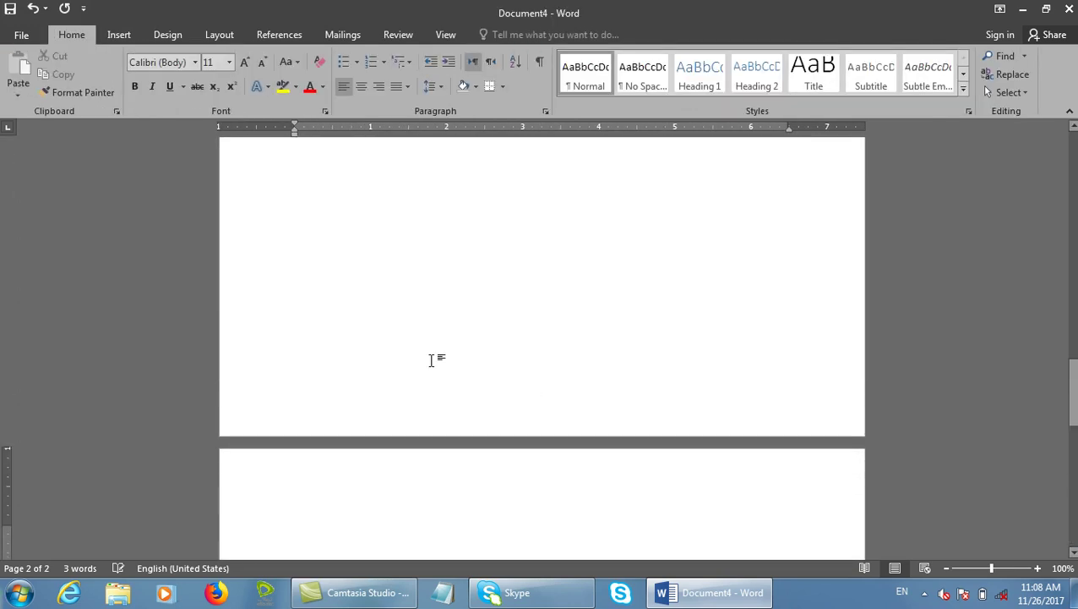
{"action": "left_click", "coordinate": [247, 38]}
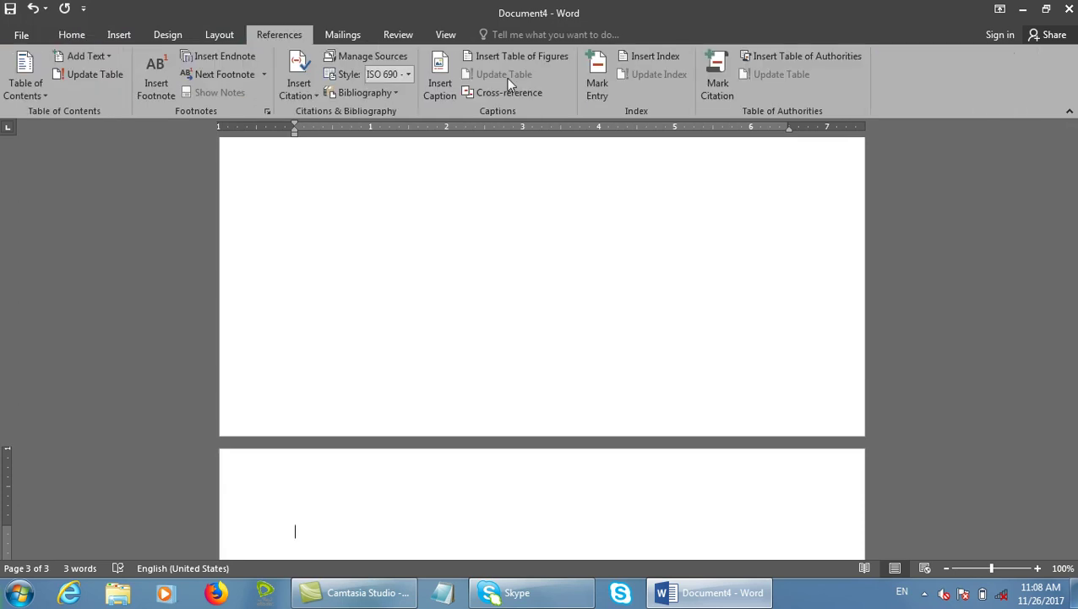
{"action": "left_click", "coordinate": [444, 87]}
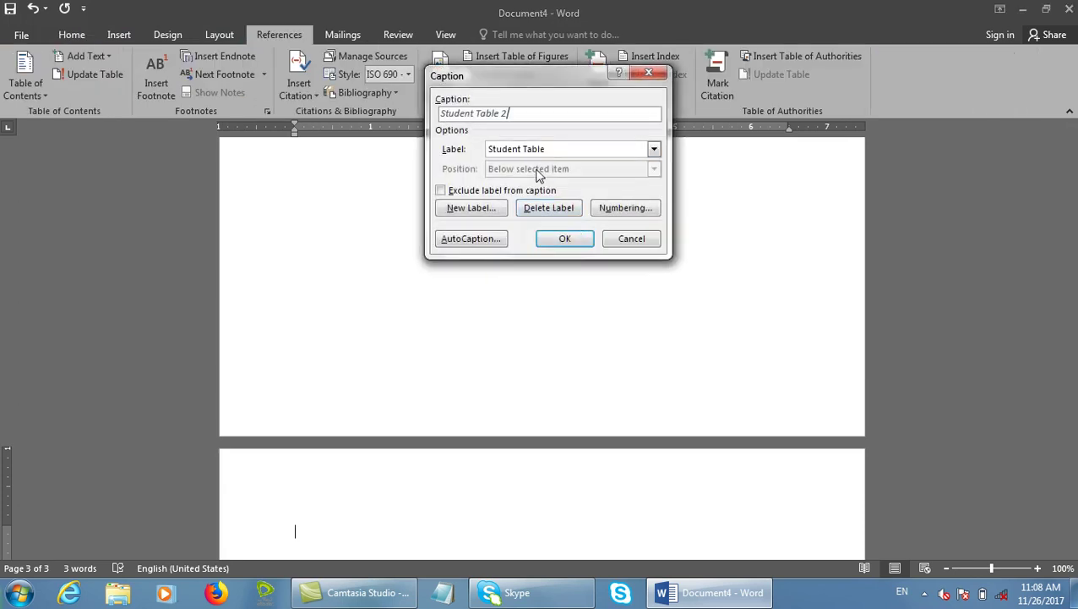
{"action": "left_click", "coordinate": [562, 239]}
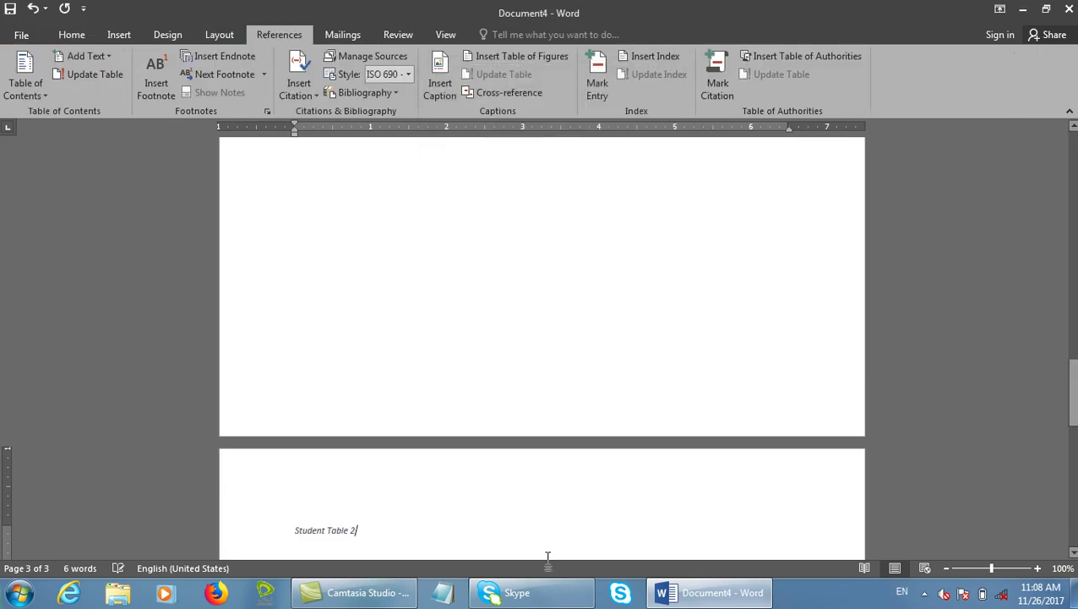
- Insert an empty five-column table below the Student Table caption on the third page
{"action": "left_click", "coordinate": [118, 35]}
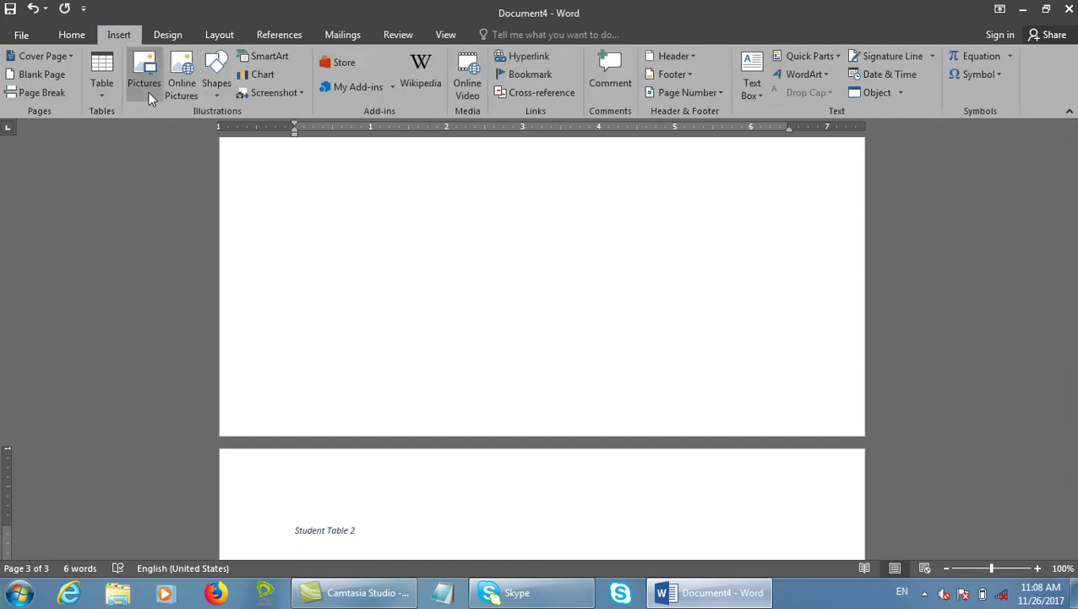
{"action": "left_click", "coordinate": [102, 90]}
{"action": "left_click", "coordinate": [157, 216]}
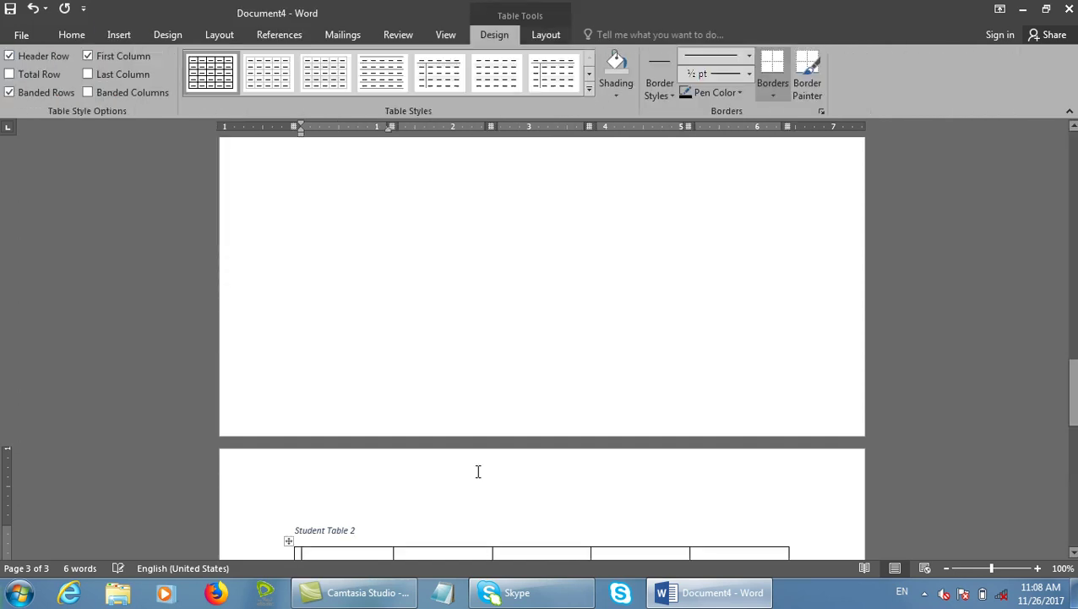
- Insert a table of figures for the Student Table label at the start of the first page and undo it
{"action": "key", "text": "ctrl+Home"}
{"action": "left_click_drag", "start_coordinate": [258, 279], "coordinate": [290, 245]}
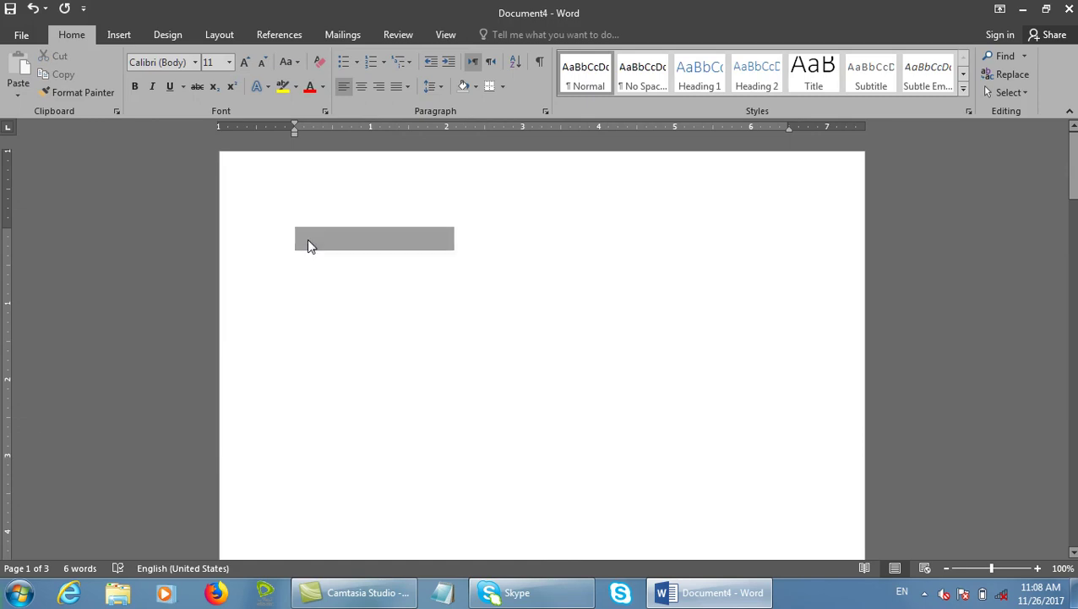
{"action": "key", "text": "BackSpace"}
{"action": "left_click", "coordinate": [253, 31]}
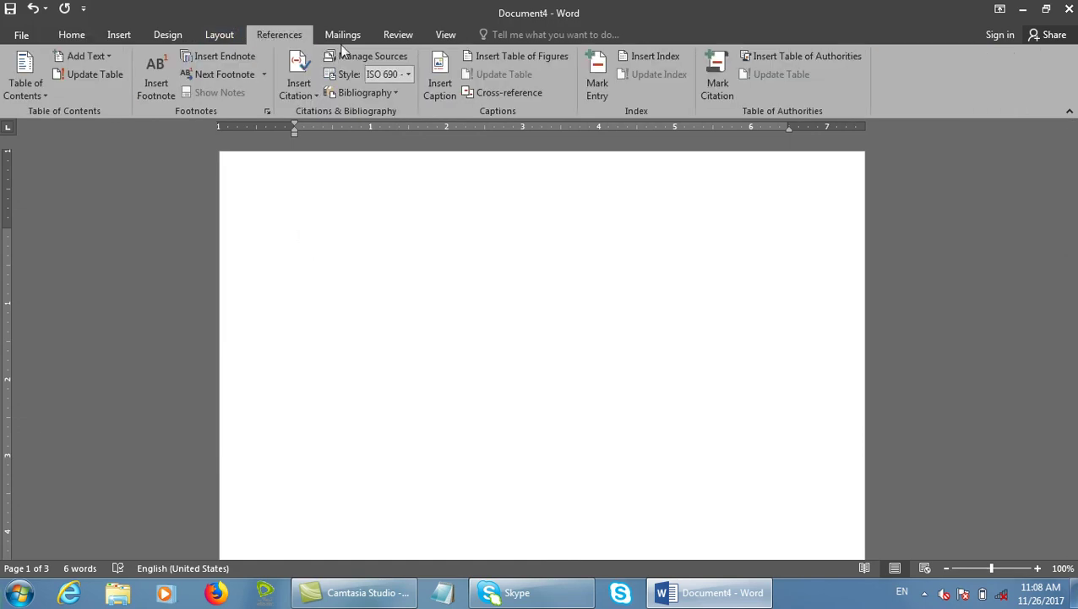
{"action": "left_click", "coordinate": [483, 56]}
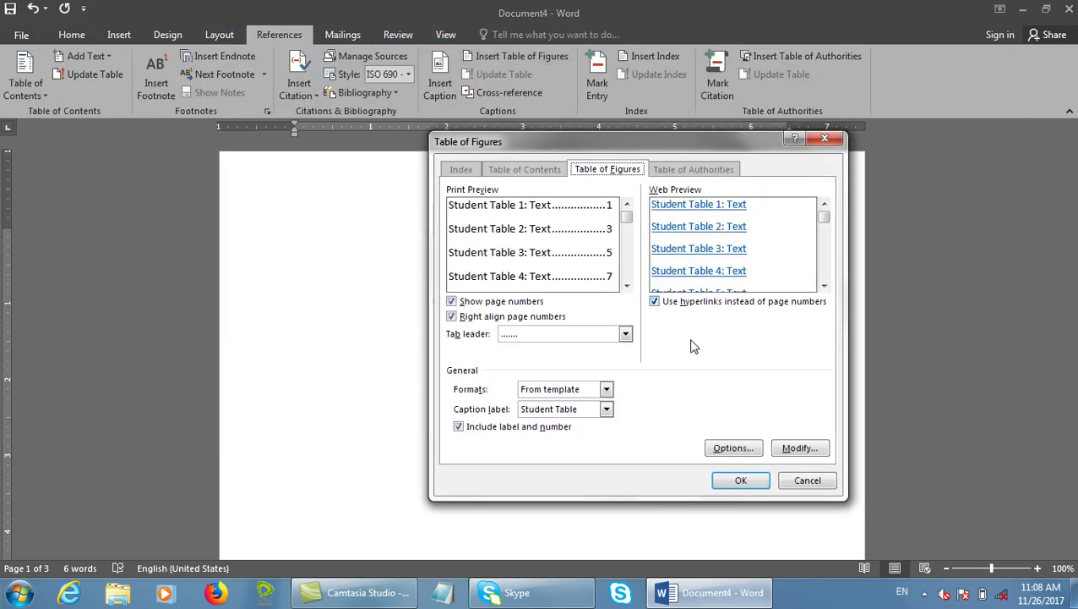
{"action": "left_click", "coordinate": [742, 481]}
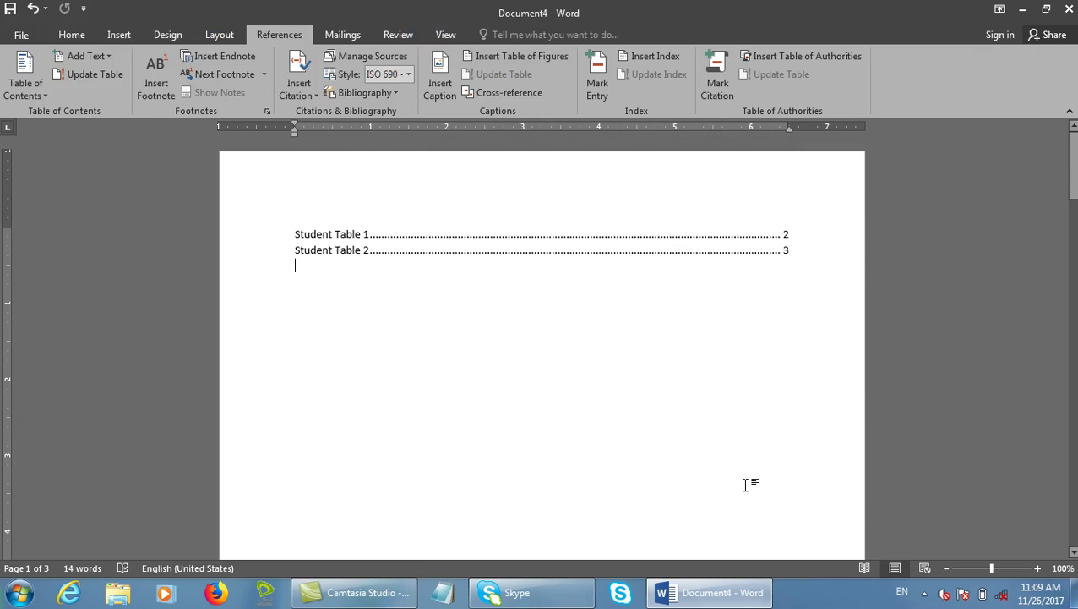
{"action": "key", "text": "ctrl+z"}
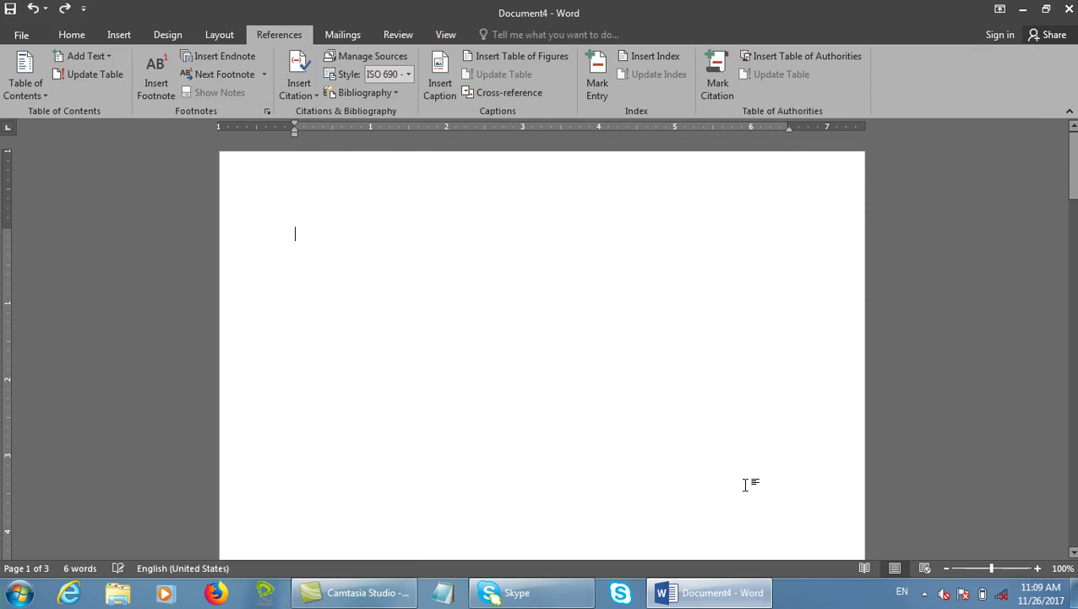
- Delete the custom Student Table label in the caption settings
{"action": "left_click", "coordinate": [448, 101]}
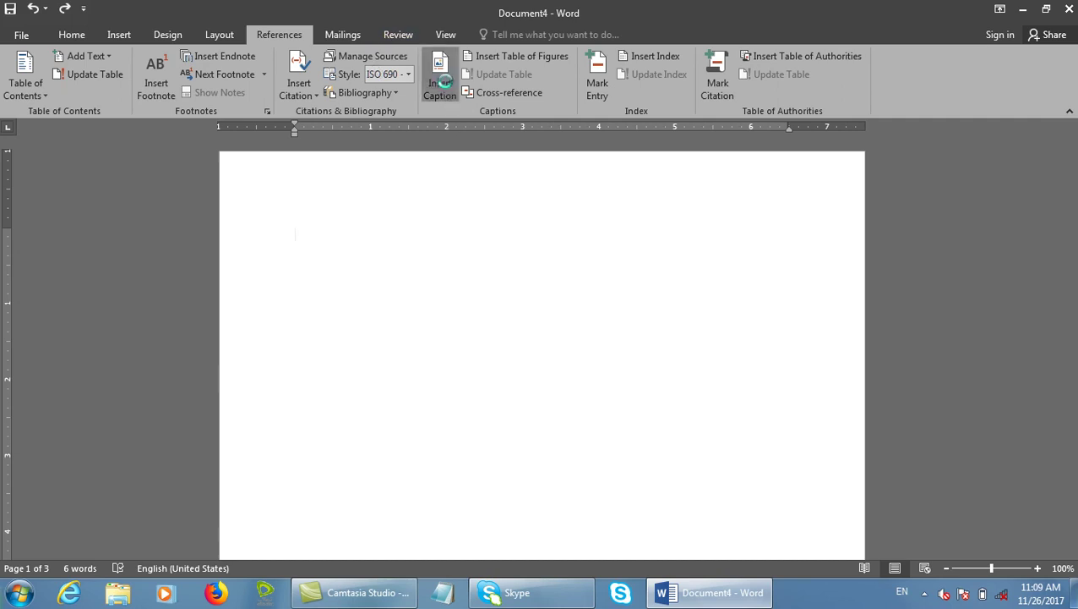
{"action": "left_click", "coordinate": [534, 152]}
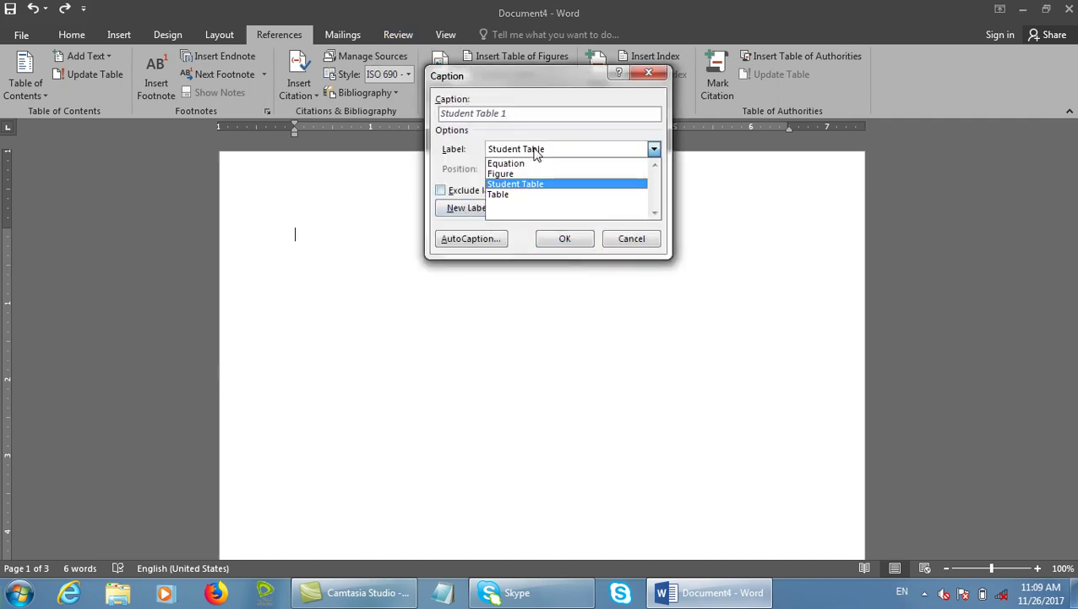
{"action": "left_click", "coordinate": [507, 181]}
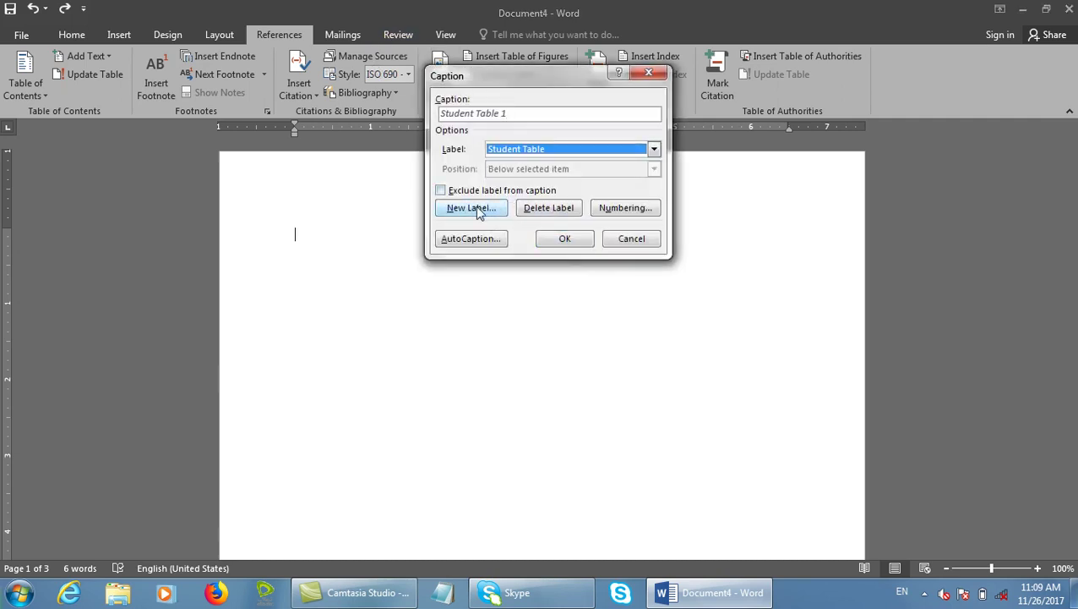
{"action": "left_click", "coordinate": [551, 208]}
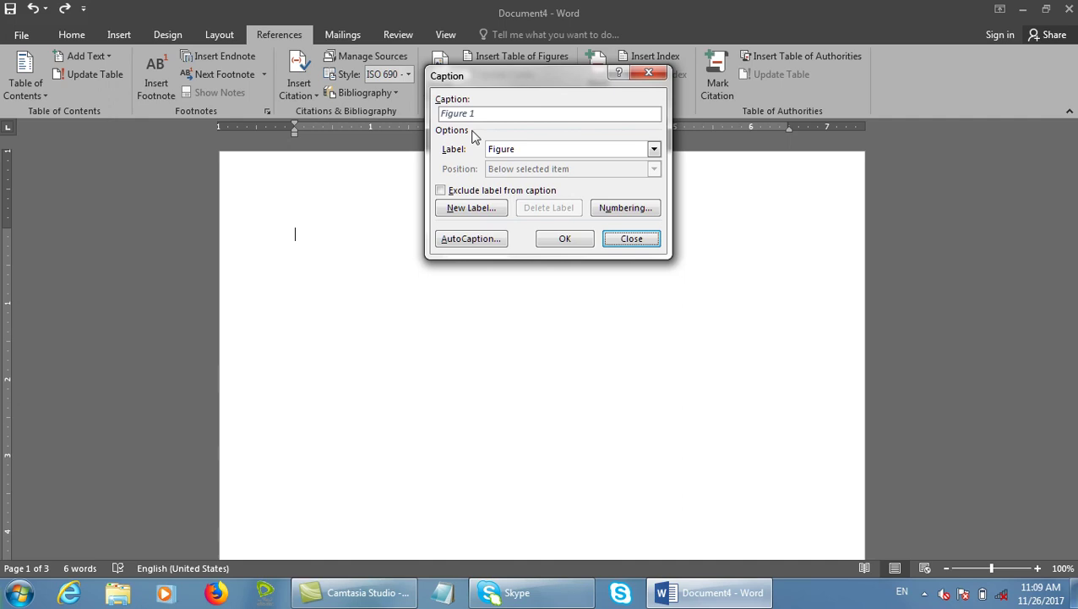
- Set the number format of the Figure caption to A, B, C
{"action": "left_click", "coordinate": [626, 208]}
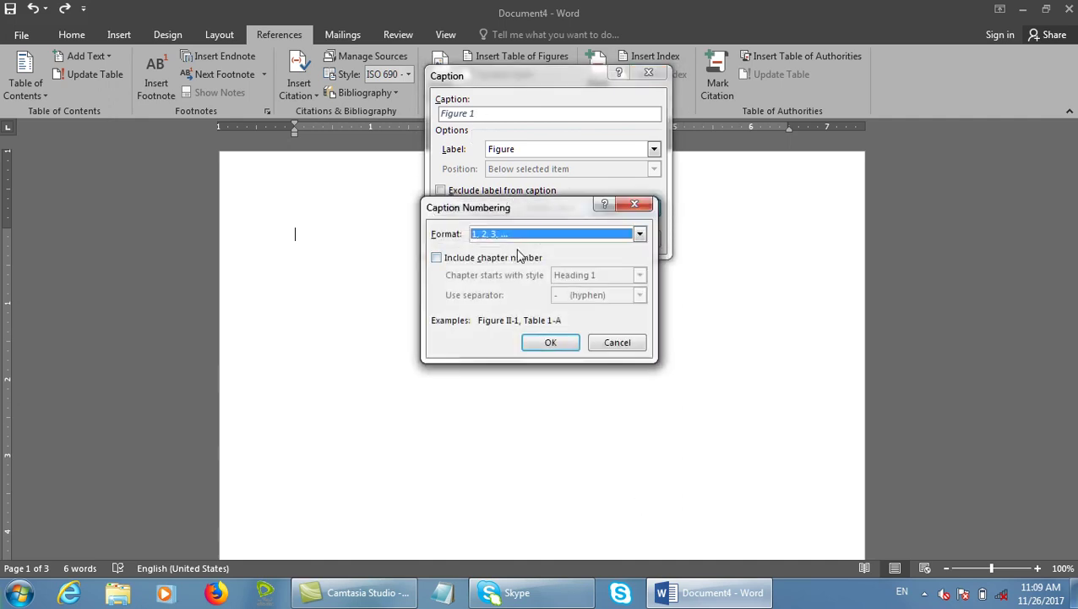
{"action": "left_click", "coordinate": [524, 235]}
{"action": "left_click", "coordinate": [511, 289]}
{"action": "left_click", "coordinate": [550, 342]}
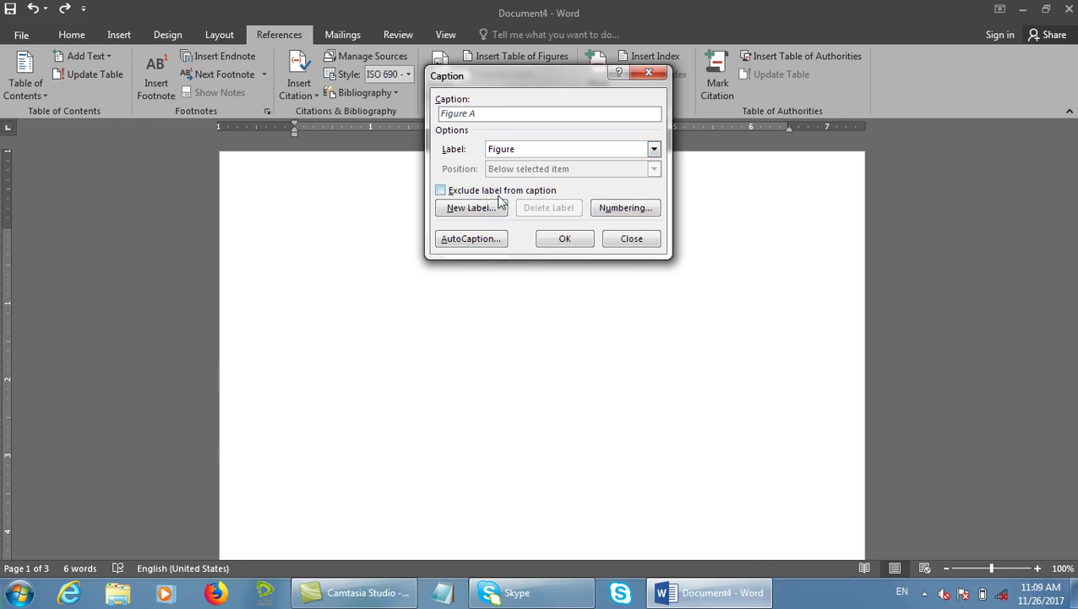
- Set the Figure caption's number format back to 1, 2, 3
{"action": "left_click", "coordinate": [610, 209]}
{"action": "left_click", "coordinate": [492, 235]}
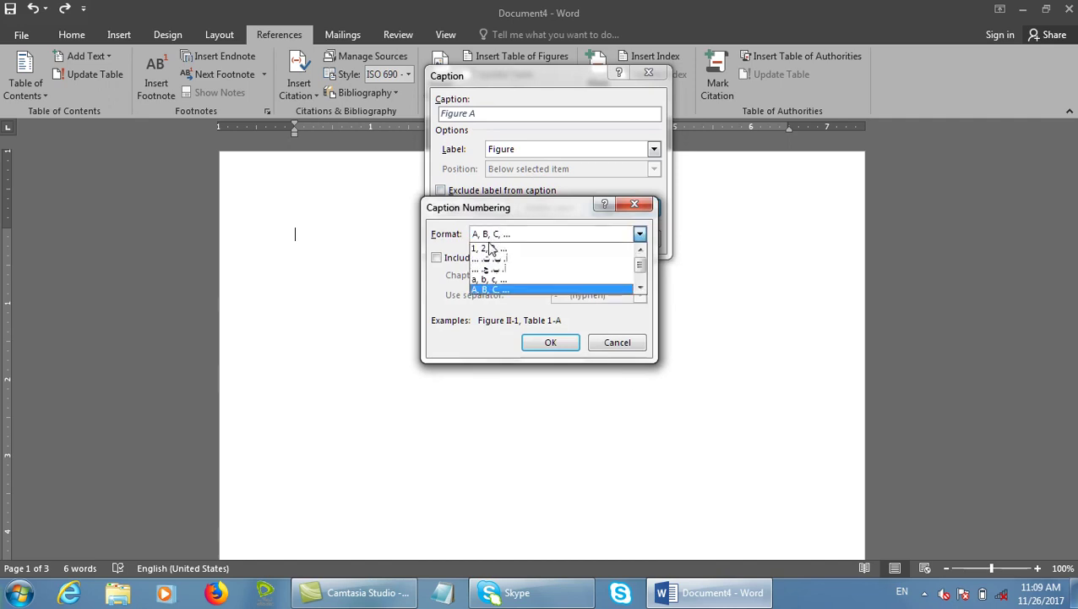
{"action": "left_click", "coordinate": [490, 248]}
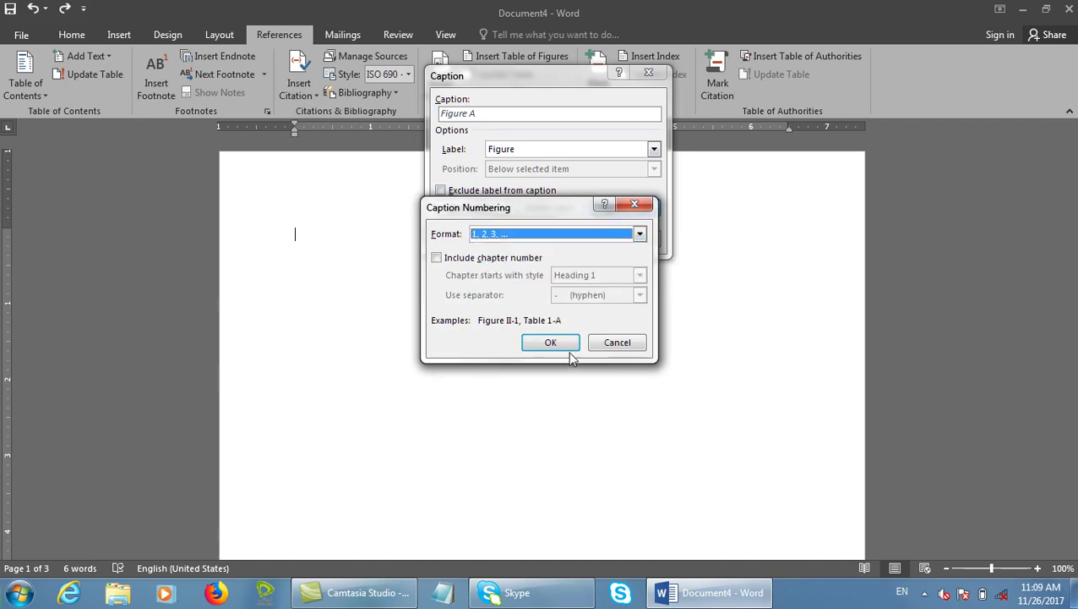
{"action": "left_click", "coordinate": [551, 342]}
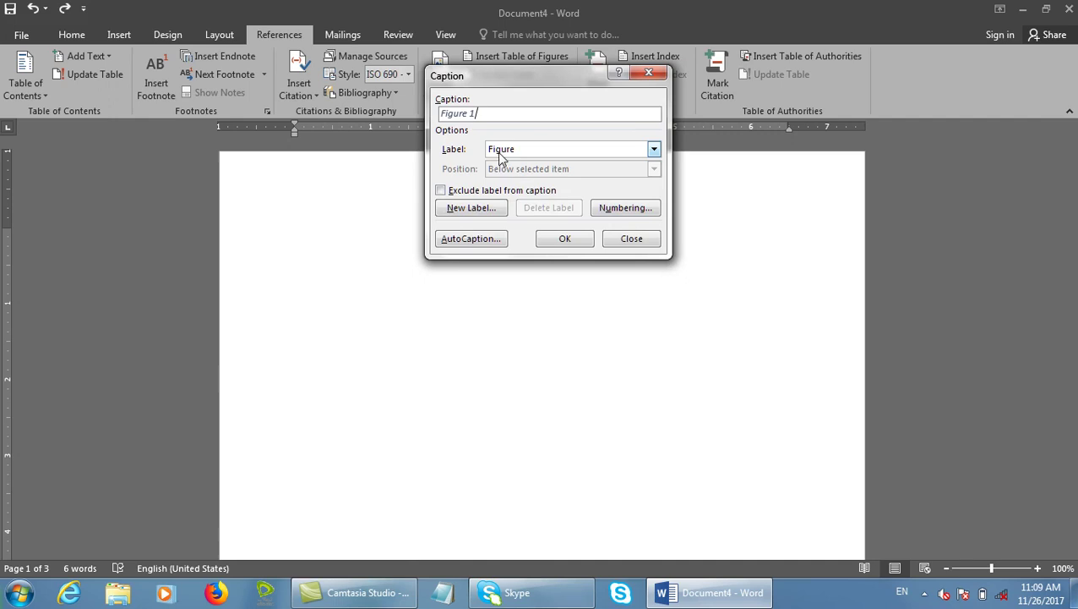
- Try excluding the label from the caption, include it again and close the caption settings without inserting
{"action": "left_click_drag", "start_coordinate": [499, 89], "coordinate": [537, 169]}
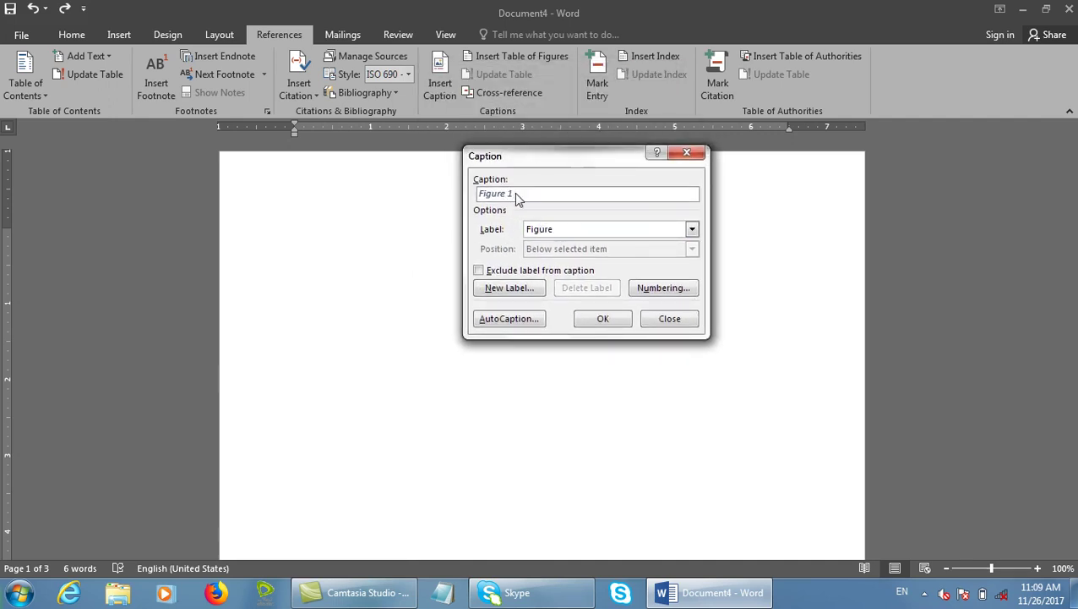
{"action": "left_click", "coordinate": [530, 271]}
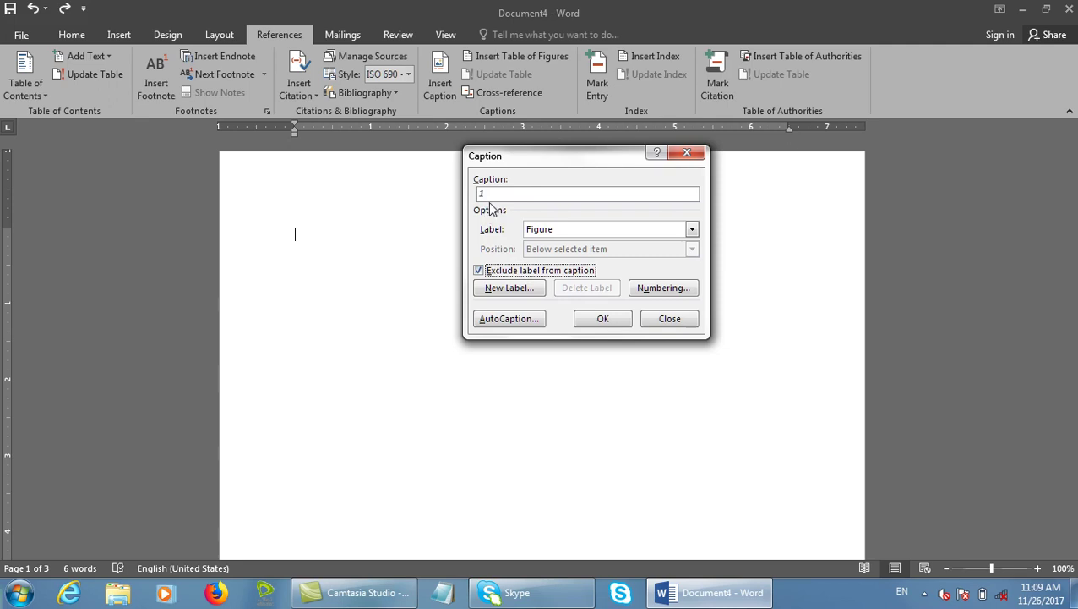
{"action": "left_click", "coordinate": [560, 271]}
{"action": "left_click", "coordinate": [673, 321]}
- Add a page break after the first page and insert the koala picture on the new second page
{"action": "scroll", "coordinate": [402, 309], "scroll_direction": "down", "scroll_amount": 10}
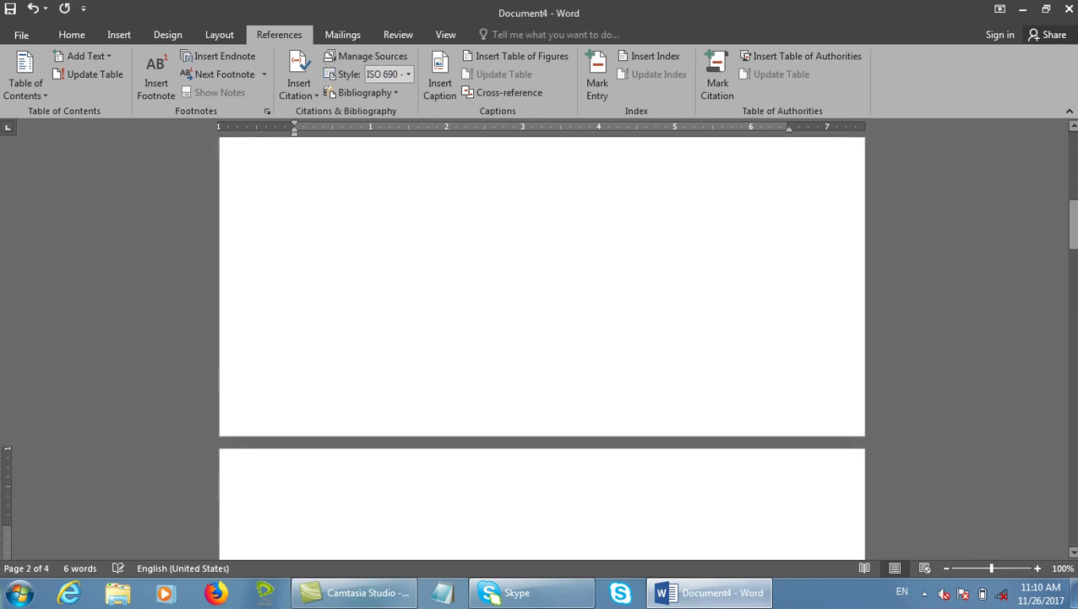
{"action": "left_click", "coordinate": [114, 35]}
{"action": "left_click", "coordinate": [148, 79]}
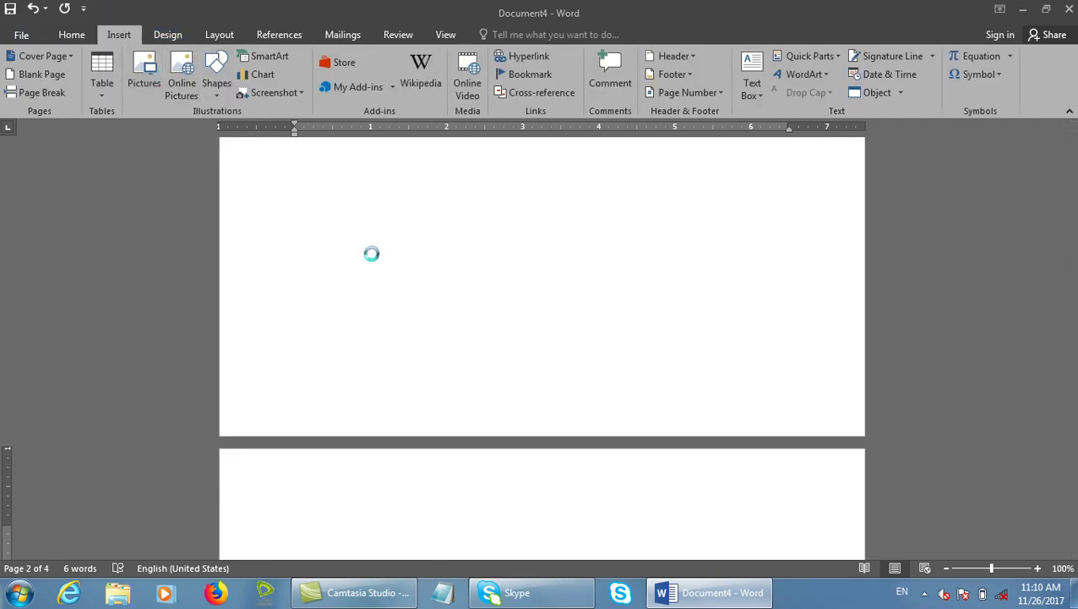
{"action": "double_click", "coordinate": [513, 160]}
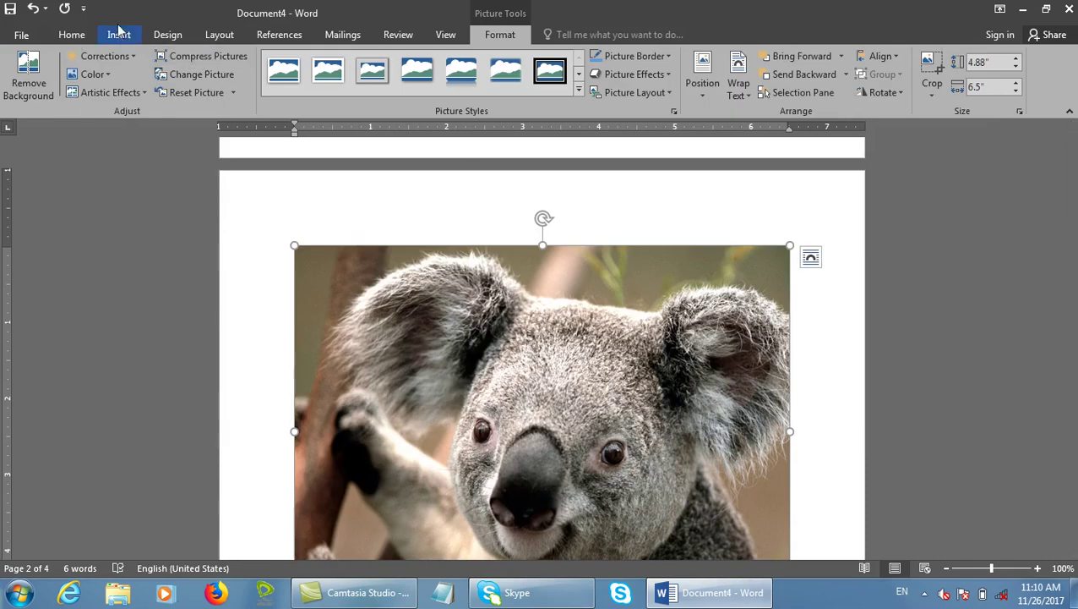
- Review the caption position choices for the koala picture and close the caption settings without inserting
{"action": "left_click", "coordinate": [279, 35]}
{"action": "left_click", "coordinate": [440, 83]}
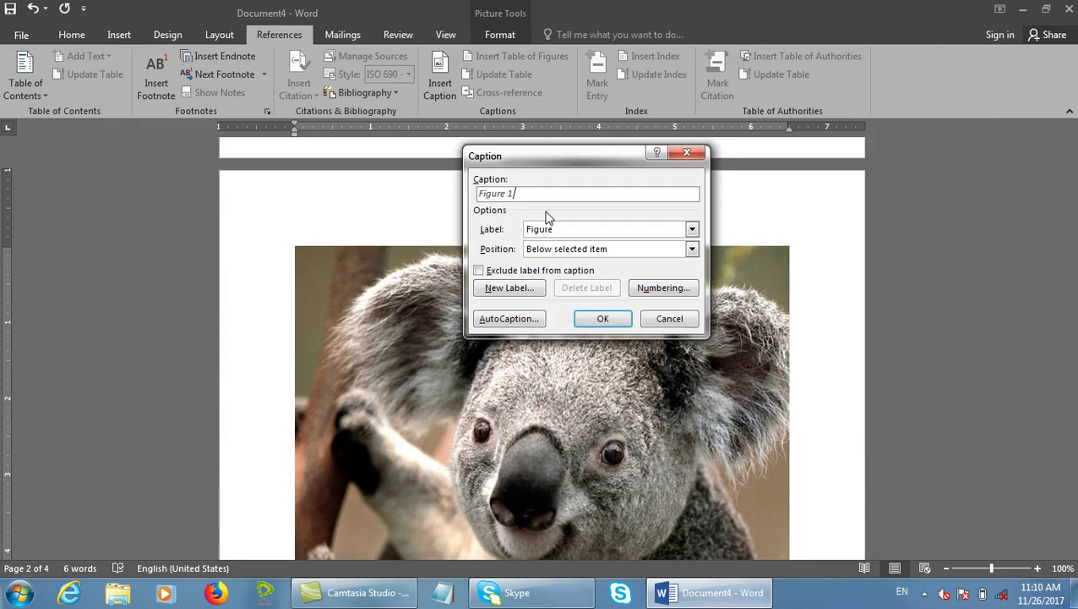
{"action": "left_click", "coordinate": [584, 251]}
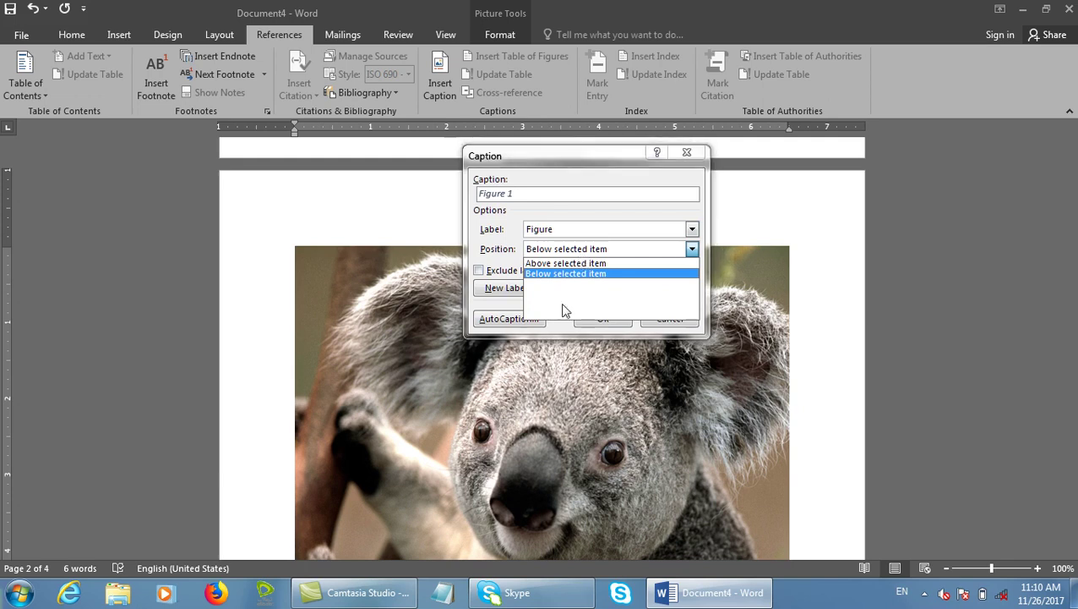
{"action": "left_click", "coordinate": [676, 337]}
{"action": "left_click", "coordinate": [667, 321]}
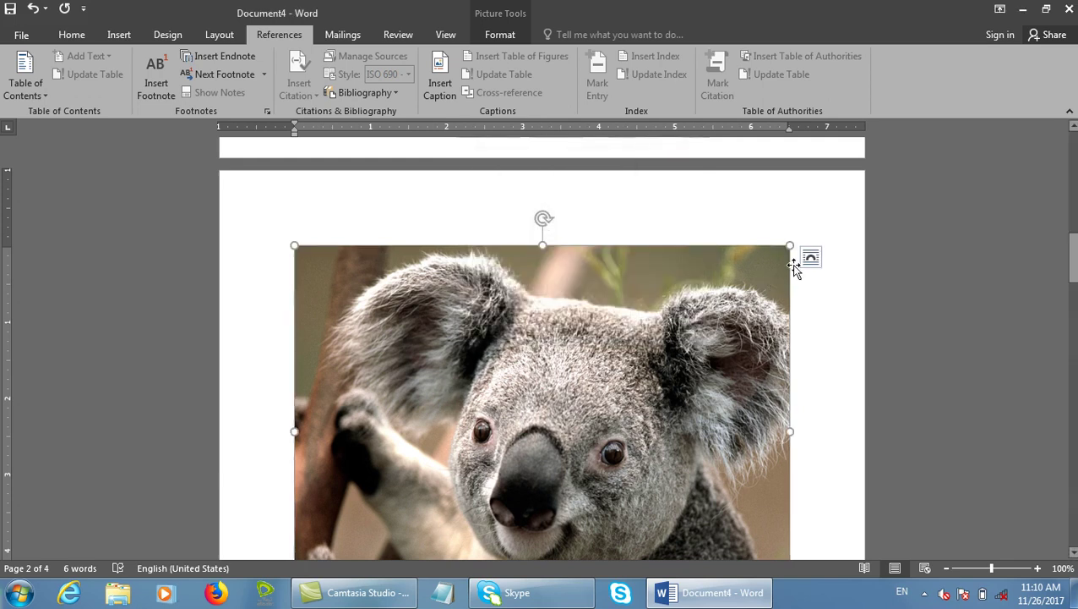
- Shrink the koala picture, reposition it on the page and insert the caption Figure 1 below it
{"action": "left_click_drag", "start_coordinate": [794, 245], "coordinate": [672, 337]}
{"action": "left_click_drag", "start_coordinate": [501, 425], "coordinate": [536, 406]}
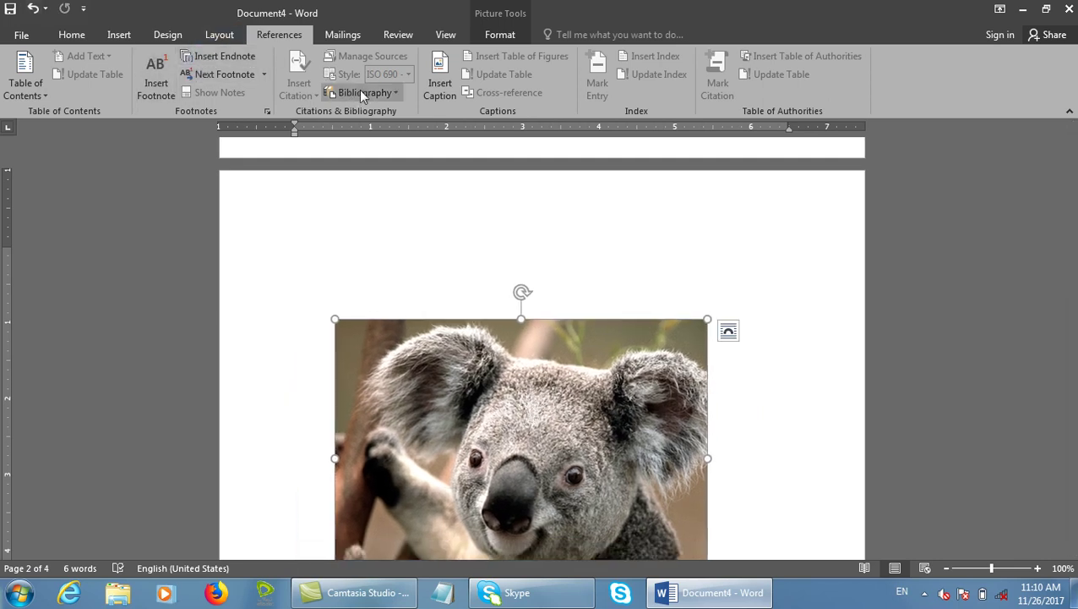
{"action": "left_click", "coordinate": [440, 84]}
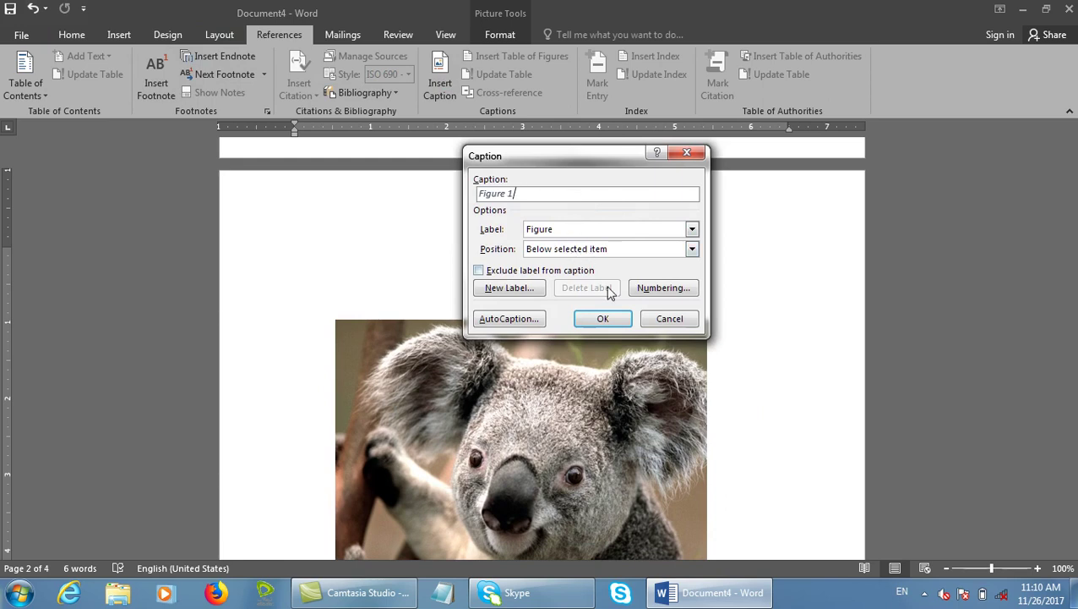
{"action": "left_click", "coordinate": [605, 318]}
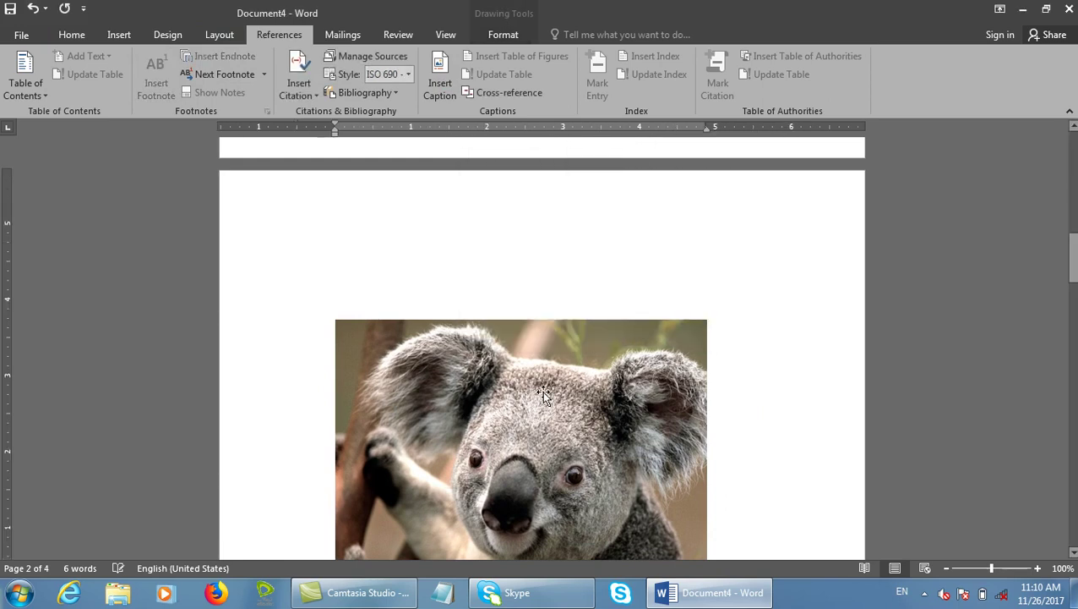
{"action": "scroll", "coordinate": [440, 351], "scroll_direction": "down", "scroll_amount": 15}
{"action": "scroll", "coordinate": [437, 349], "scroll_direction": "up", "scroll_amount": 10}
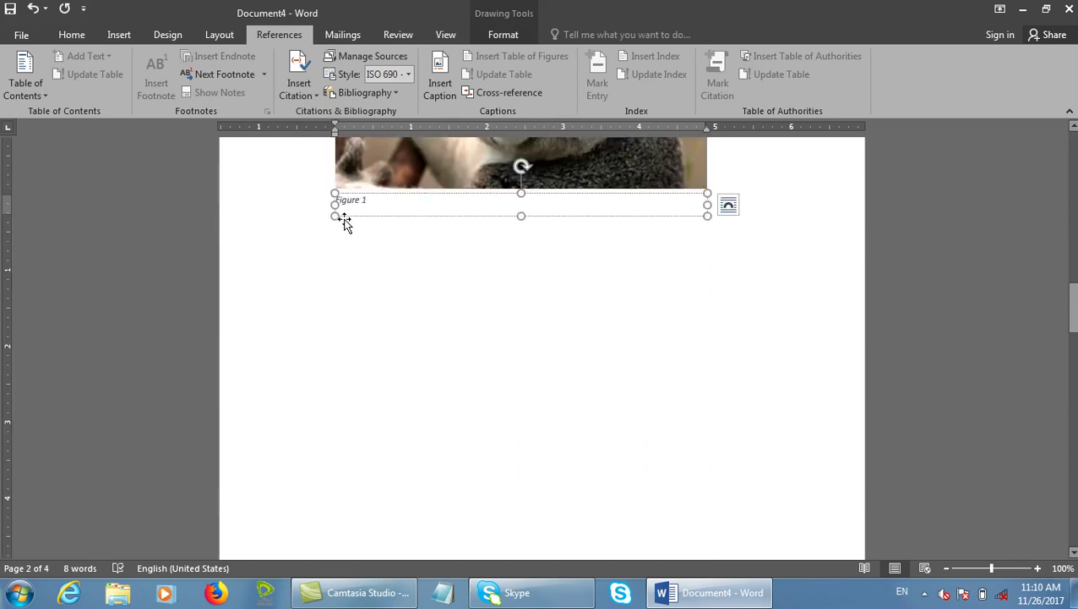
- Undo the caption below the koala picture and insert the caption Figure 1 above the picture instead
{"action": "scroll", "coordinate": [420, 233], "scroll_direction": "up", "scroll_amount": 5}
{"action": "left_click", "coordinate": [465, 254]}
{"action": "left_click", "coordinate": [440, 83]}
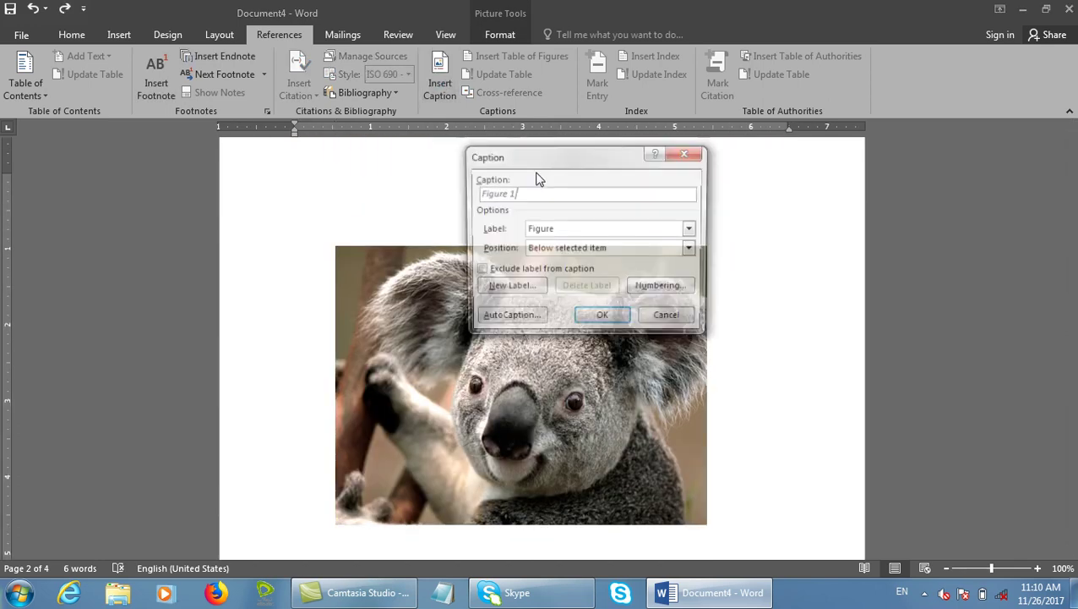
{"action": "left_click", "coordinate": [544, 249]}
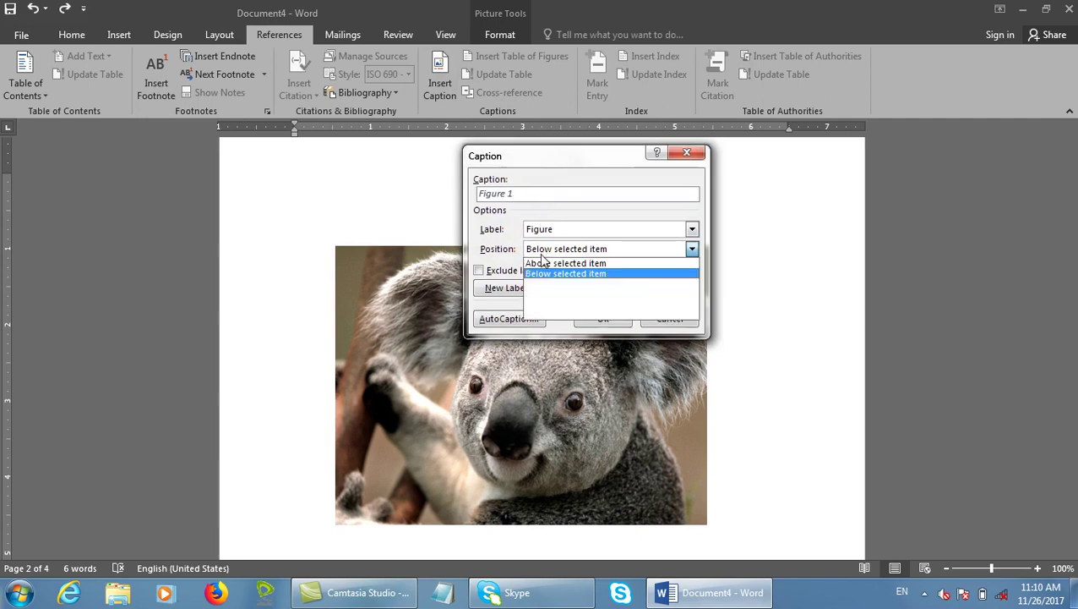
{"action": "left_click", "coordinate": [543, 263]}
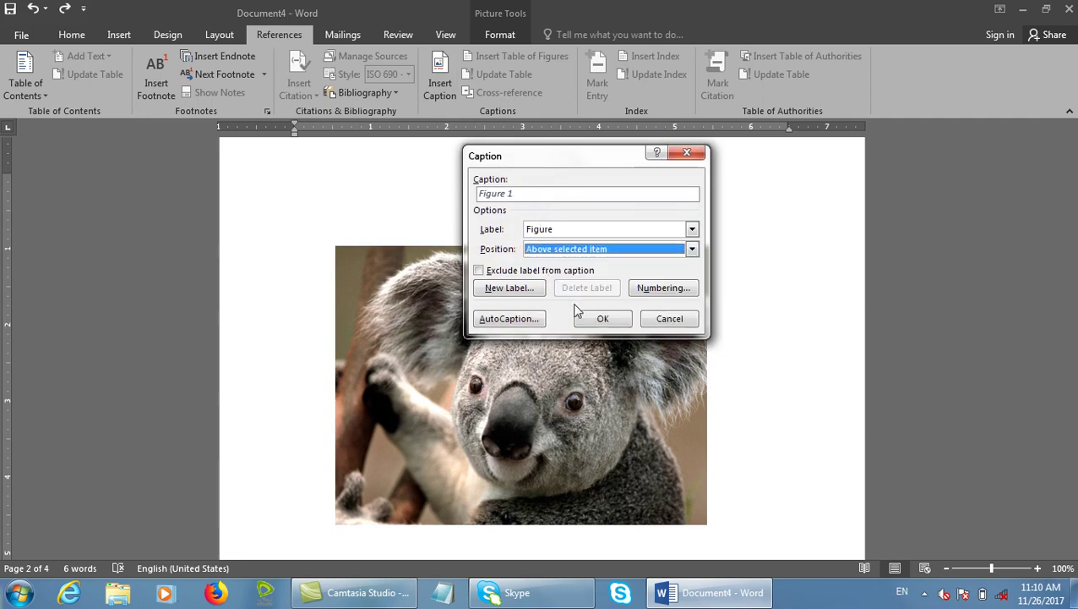
{"action": "left_click", "coordinate": [603, 318]}
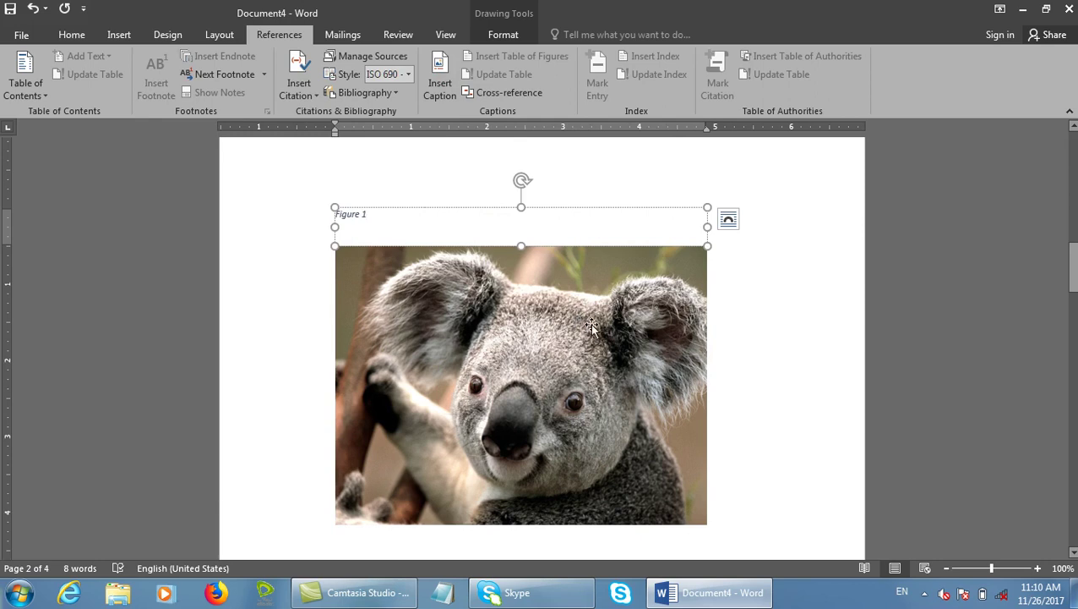
- Undo the caption above the koala picture and close the document without saving it
{"action": "key", "text": "ctrl+z"}
{"action": "left_click", "coordinate": [440, 84]}
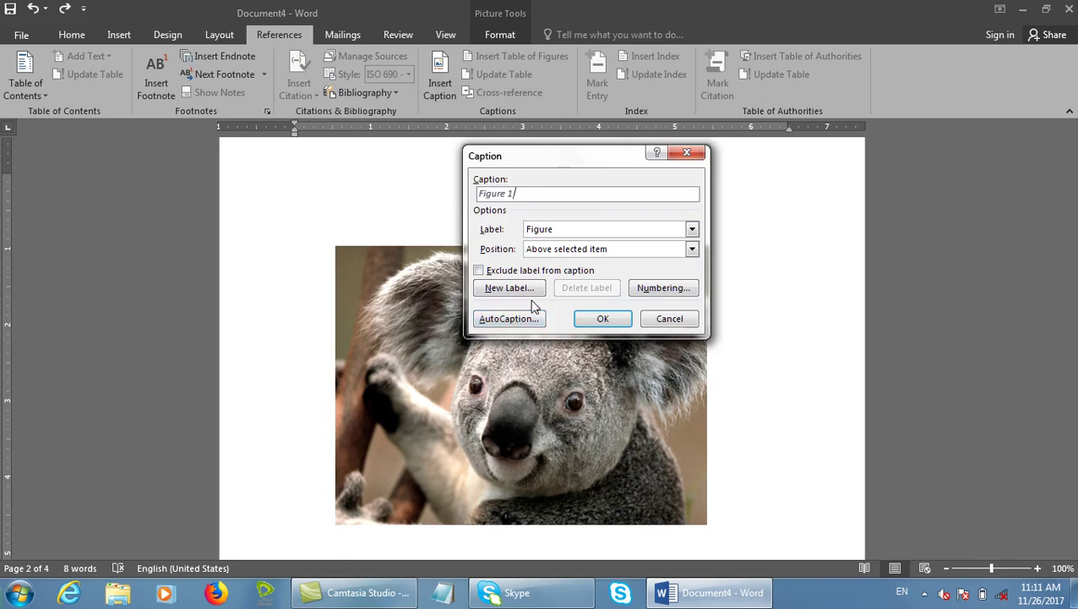
{"action": "left_click", "coordinate": [672, 319]}
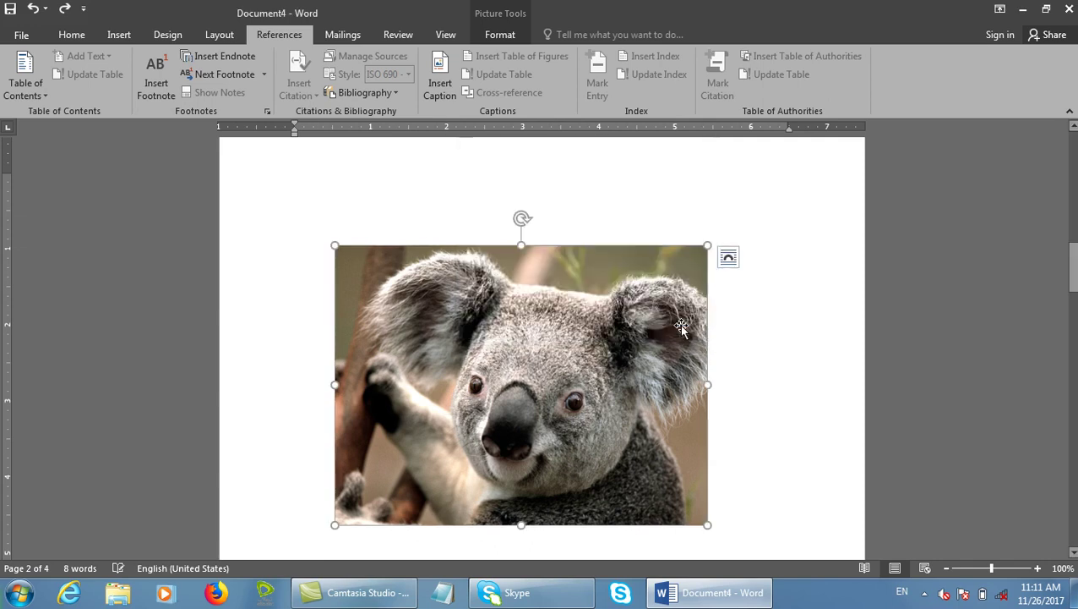
{"action": "key", "text": "ctrl+w"}
{"action": "left_click", "coordinate": [598, 323]}
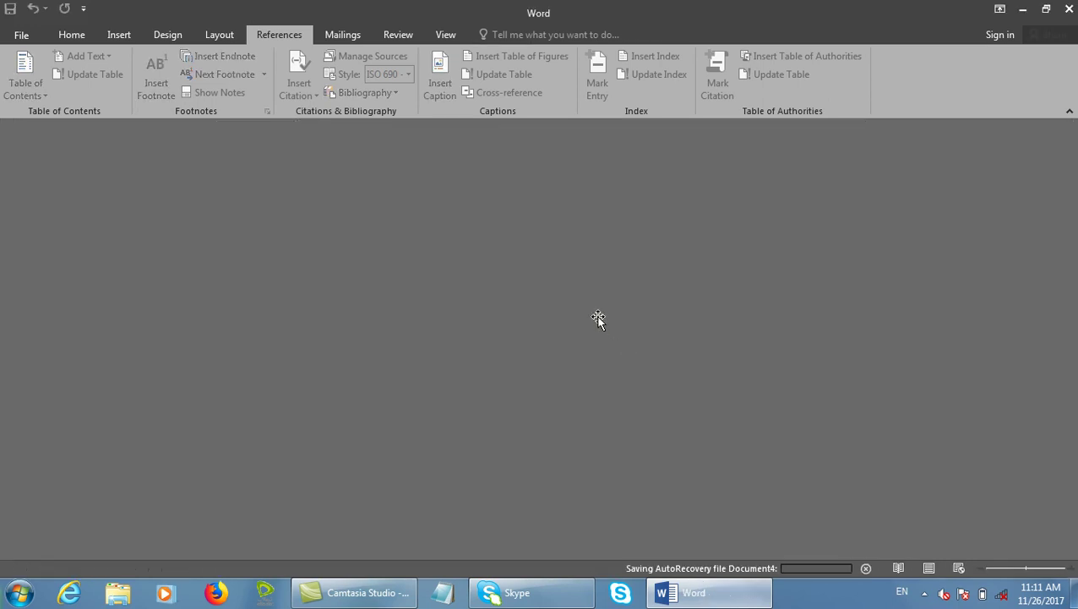
- Create a blank document with a page break and insert a Microsoft Excel Worksheet object on the second page
{"action": "key", "text": "ctrl+n"}
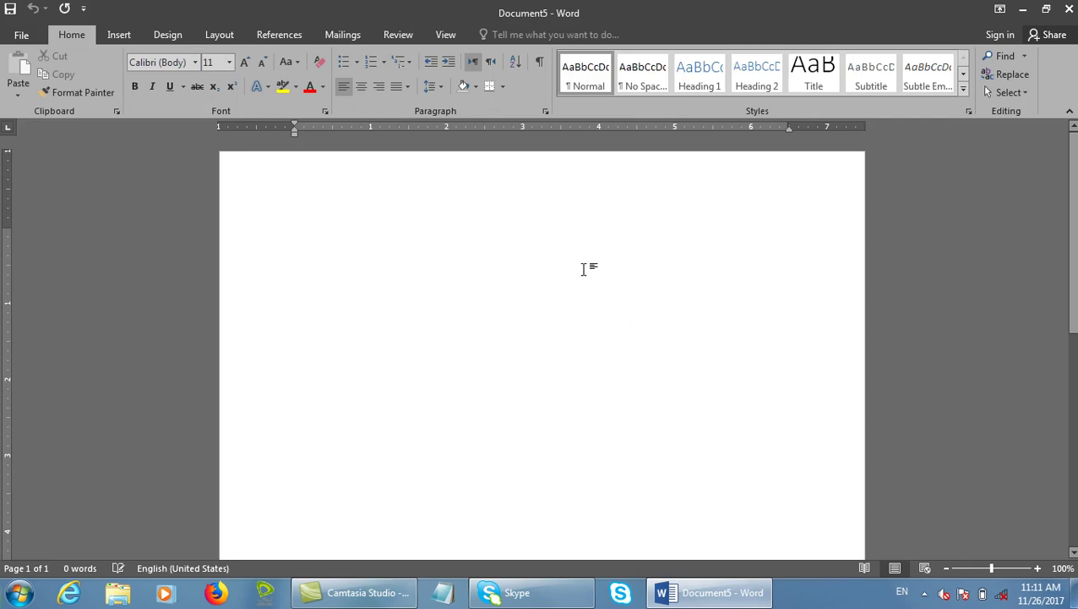
{"action": "key", "text": "ctrl+Return"}
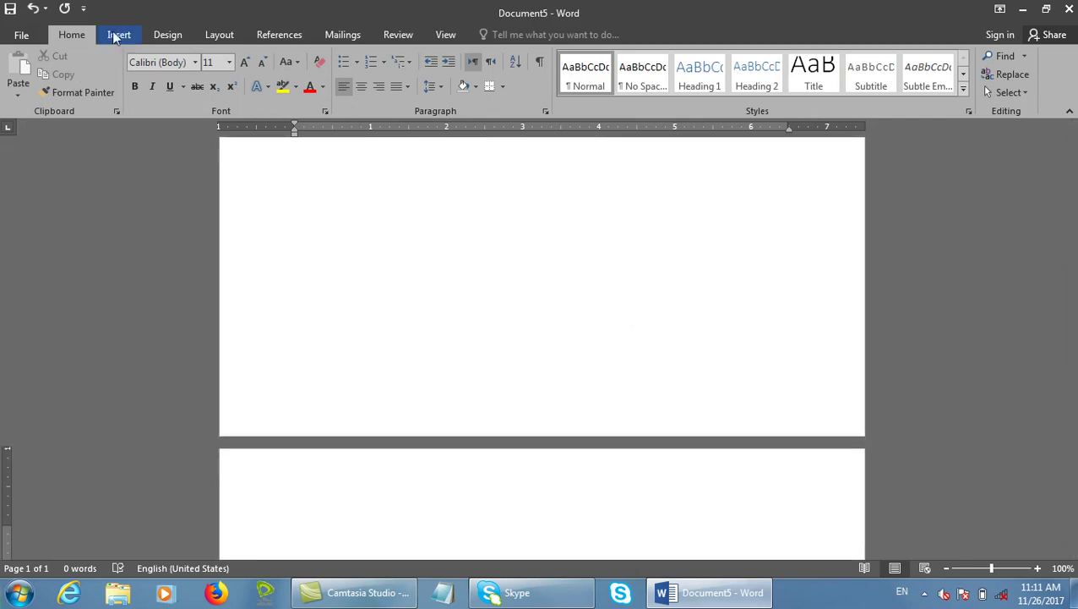
{"action": "left_click", "coordinate": [118, 35]}
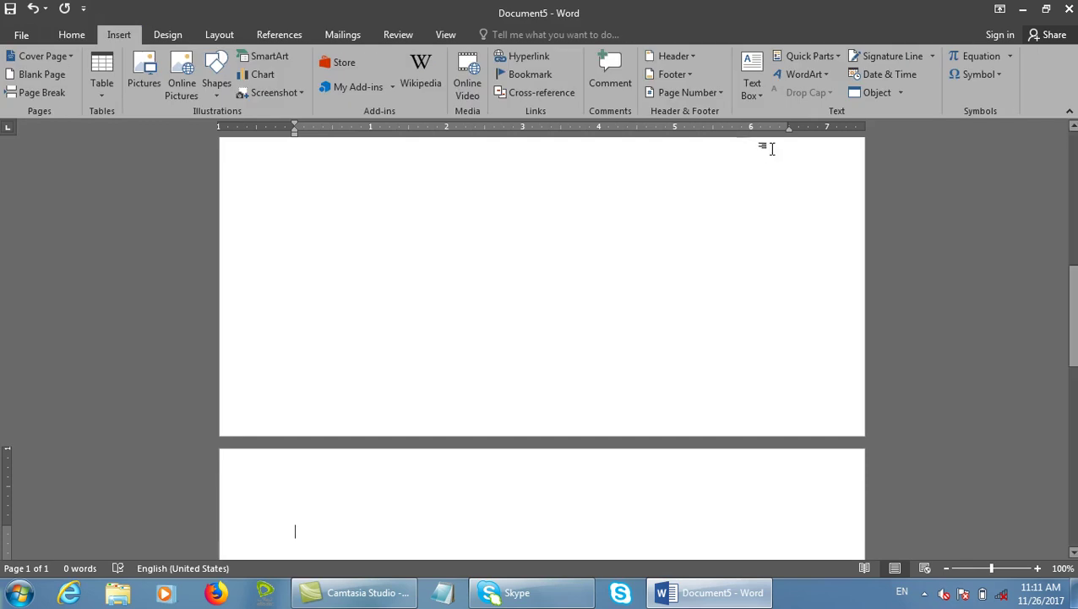
{"action": "left_click", "coordinate": [902, 93]}
{"action": "left_click", "coordinate": [895, 113]}
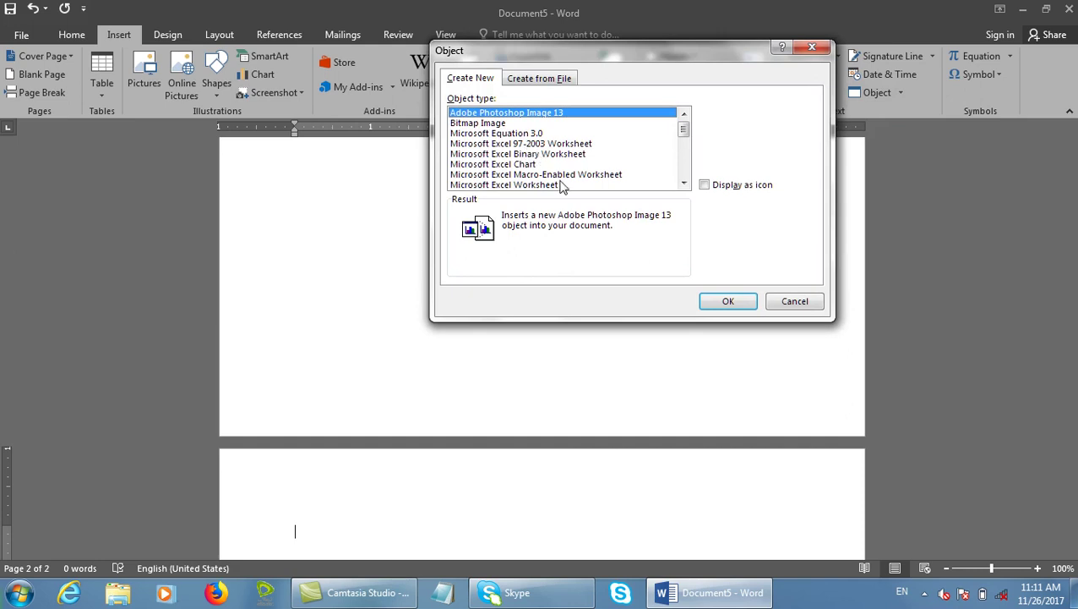
{"action": "left_click", "coordinate": [560, 184]}
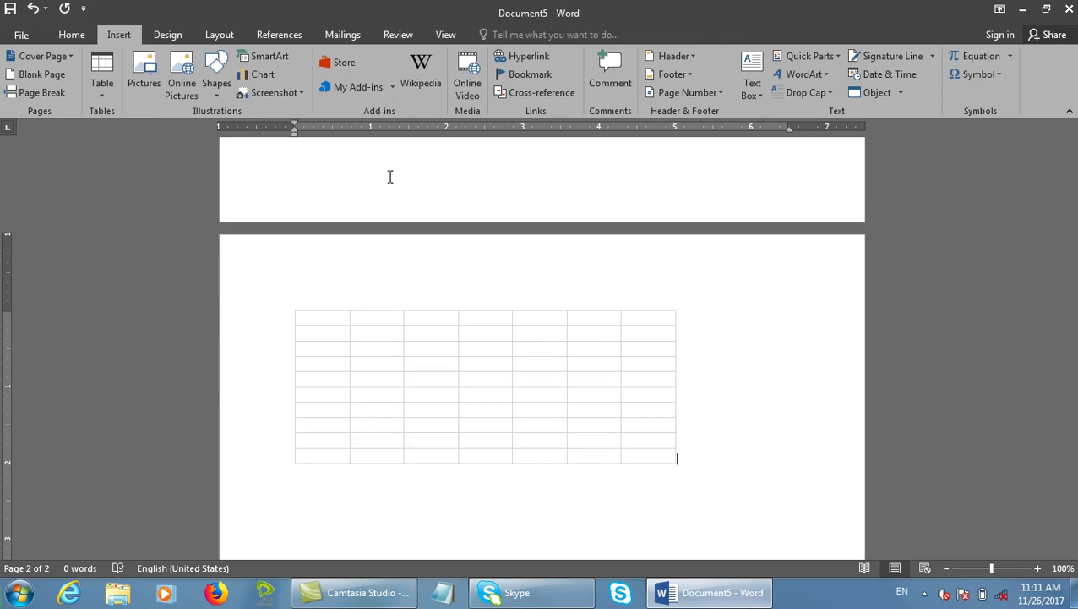
- Close the document containing the worksheet and create a new blank document
{"action": "key", "text": "alt+F4"}
{"action": "key", "text": "Escape"}
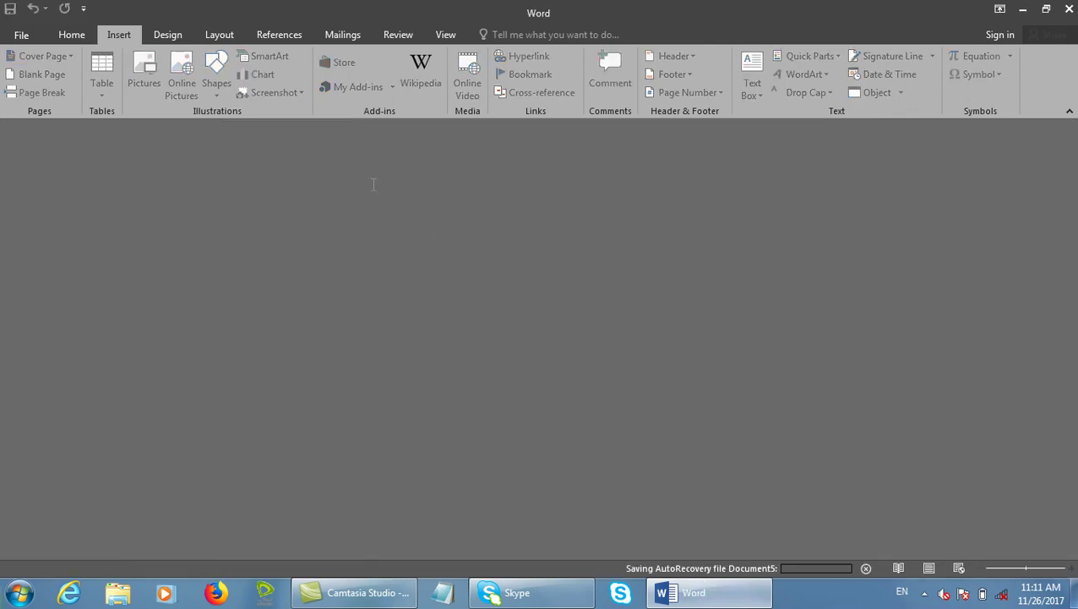
{"action": "key", "text": "ctrl+n"}
- Enable AutoCaption for Microsoft Excel Worksheet objects, leaving Figure as the label for now
{"action": "left_click", "coordinate": [279, 38]}
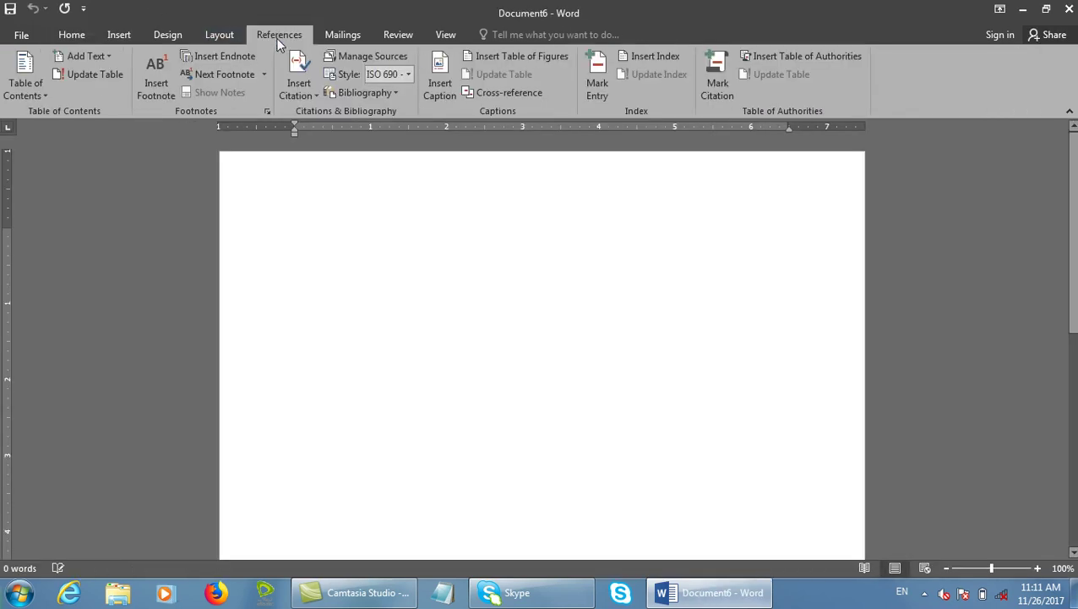
{"action": "left_click", "coordinate": [432, 94]}
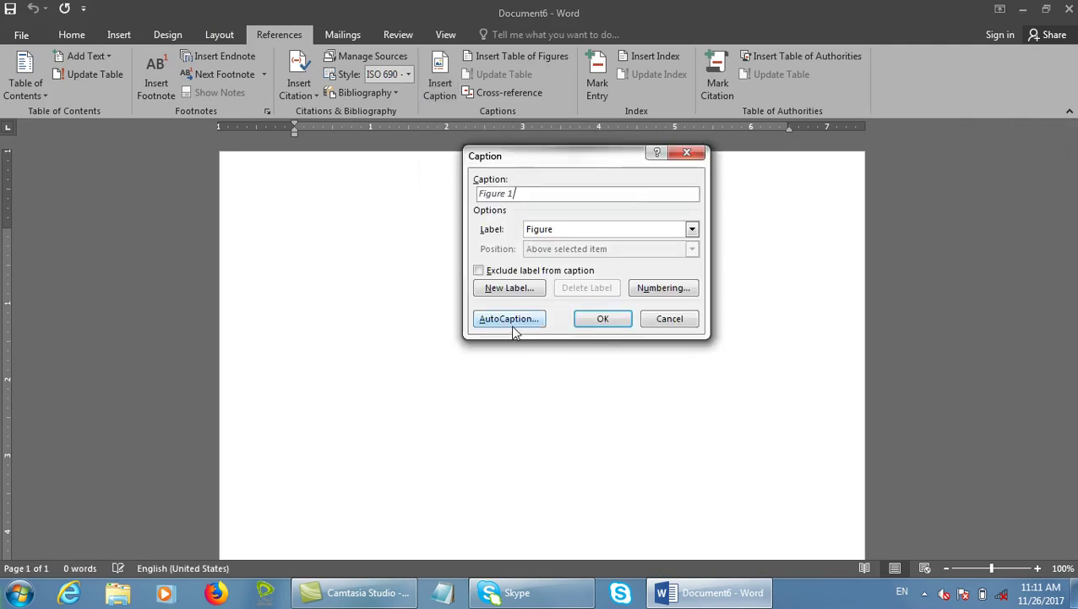
{"action": "left_click", "coordinate": [510, 324]}
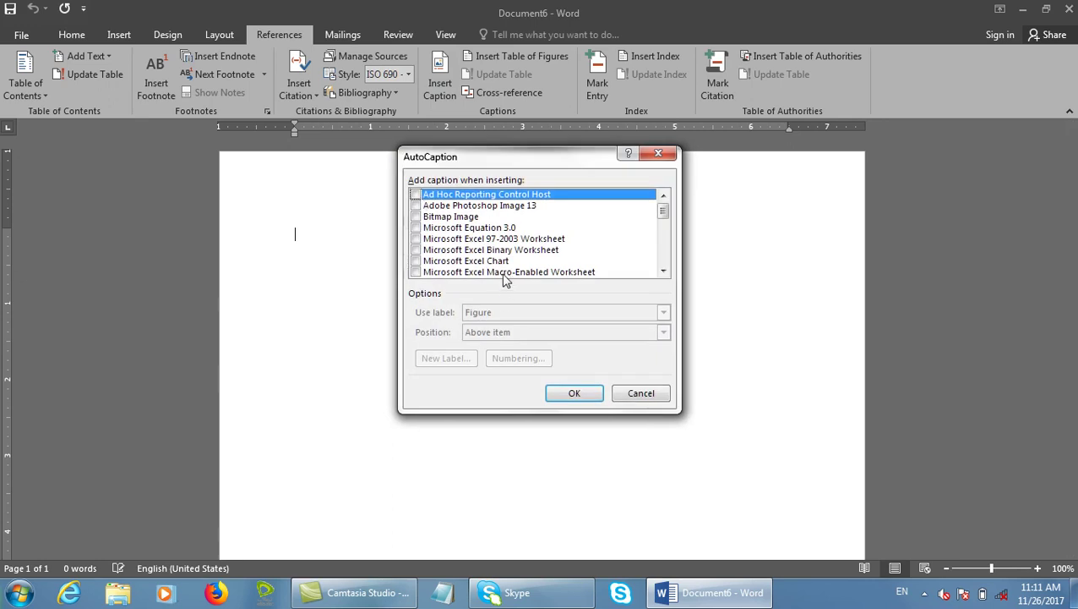
{"action": "left_click", "coordinate": [664, 271]}
{"action": "left_click", "coordinate": [664, 272]}
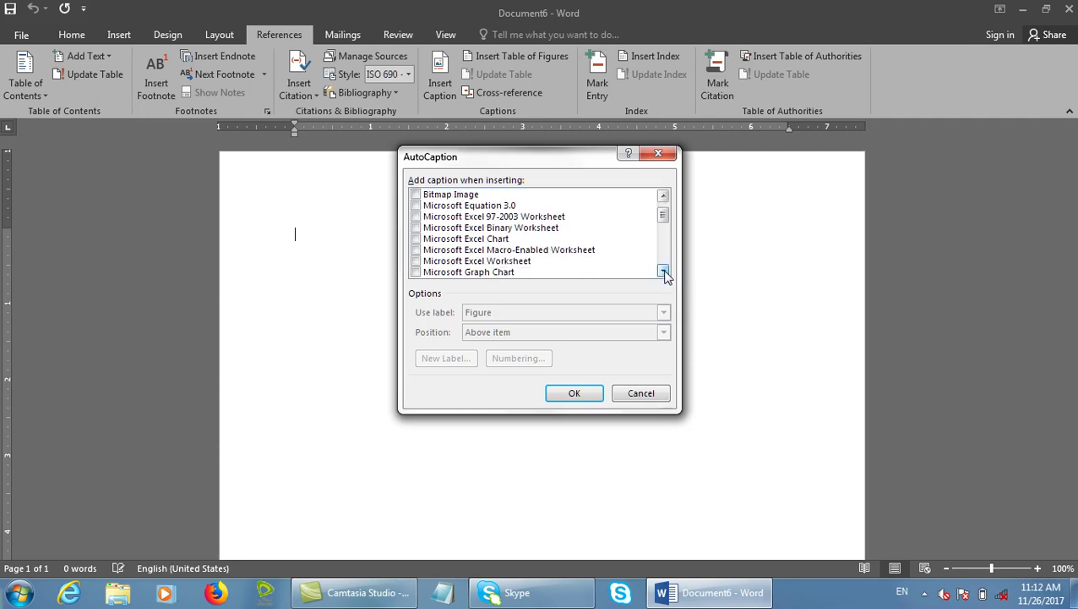
{"action": "left_click", "coordinate": [506, 262]}
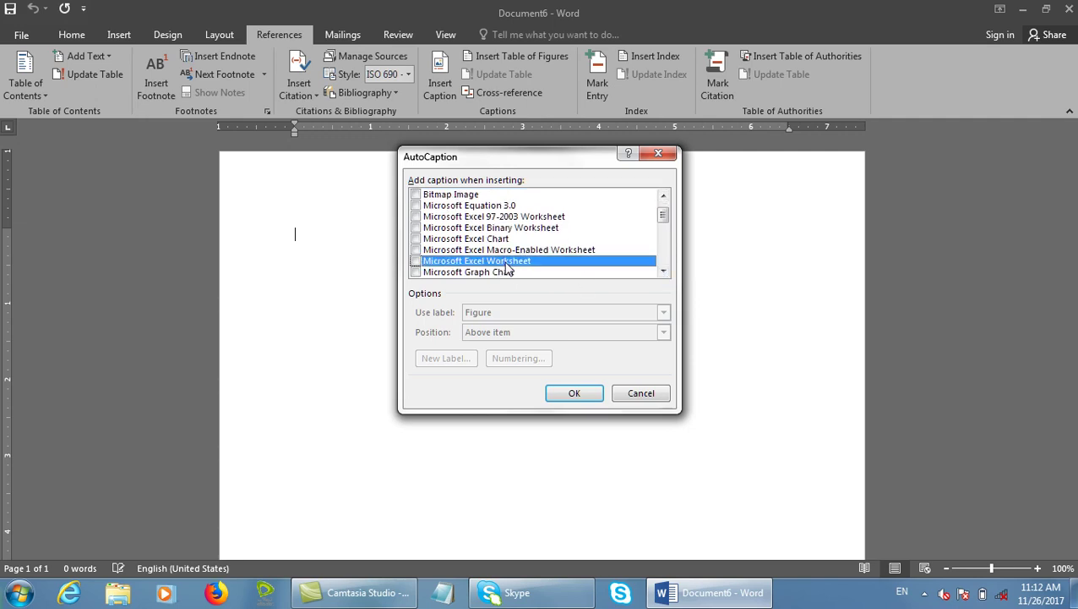
{"action": "left_click", "coordinate": [415, 261]}
{"action": "left_click", "coordinate": [497, 315]}
{"action": "left_click", "coordinate": [497, 318]}
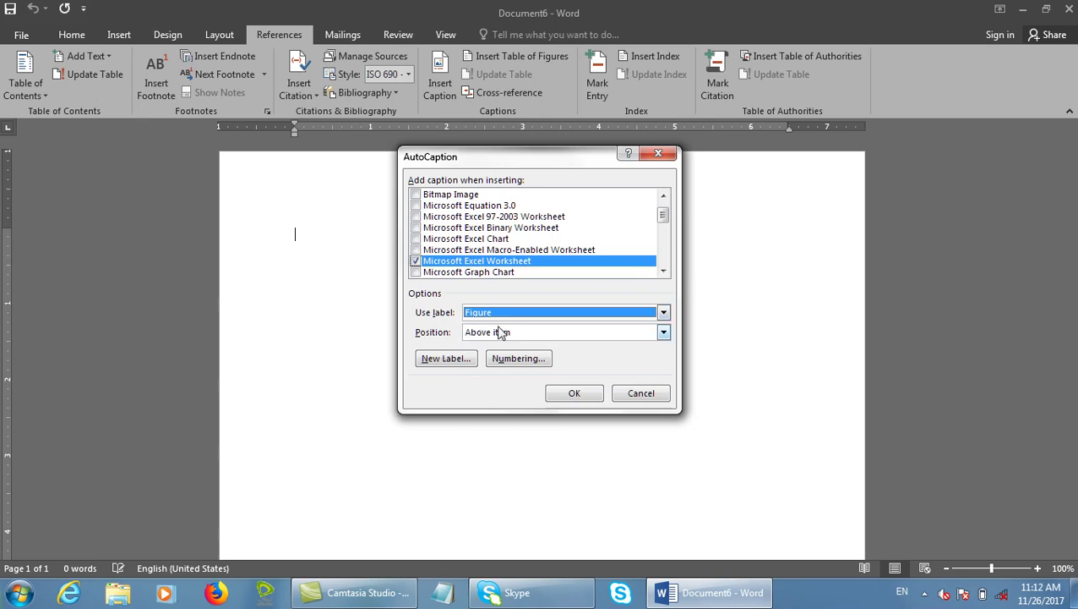
- Create a new label named Microsoft Excel for the worksheet AutoCaption
{"action": "left_click", "coordinate": [443, 364]}
{"action": "type", "text": "Microsoft Excel"}
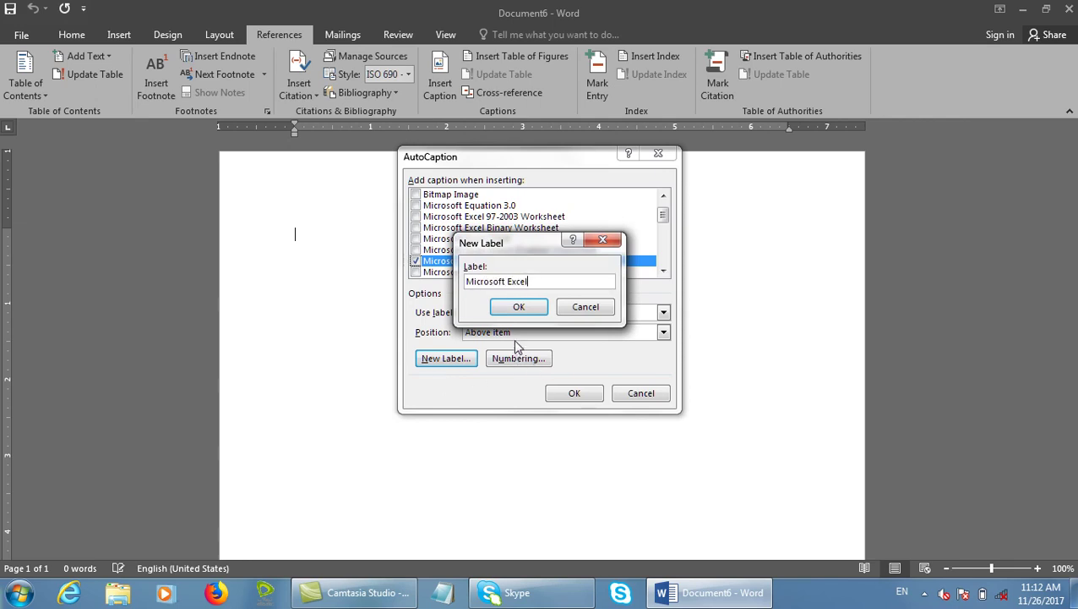
{"action": "left_click", "coordinate": [540, 311]}
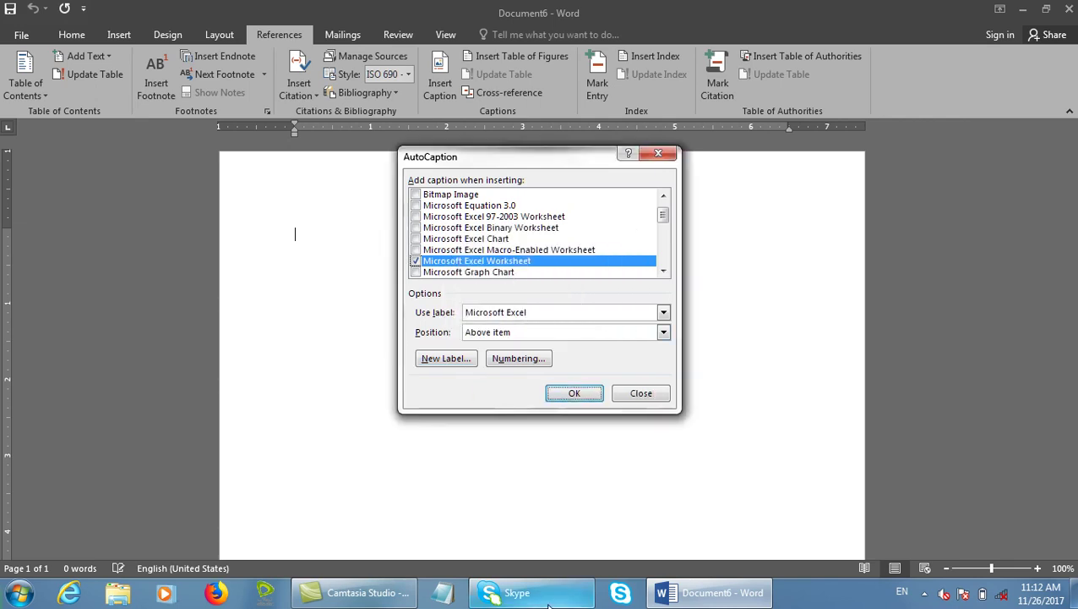
- Review the AutoCaption numbering, choose Above item as the caption position and apply the AutoCaption settings
{"action": "left_click", "coordinate": [519, 361]}
{"action": "left_click", "coordinate": [618, 346]}
{"action": "left_click", "coordinate": [488, 335]}
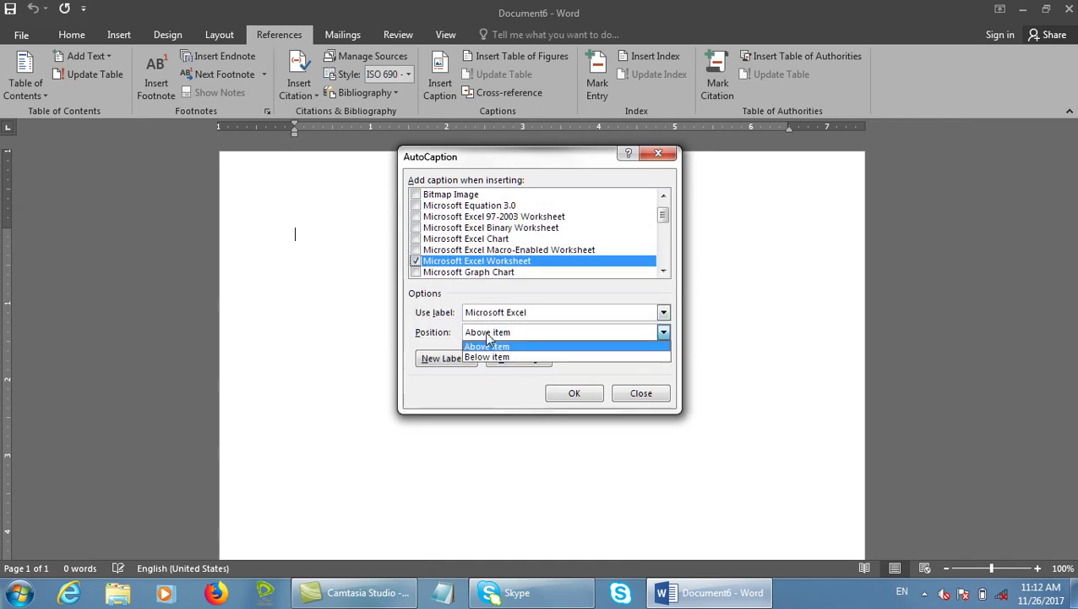
{"action": "left_click", "coordinate": [490, 336]}
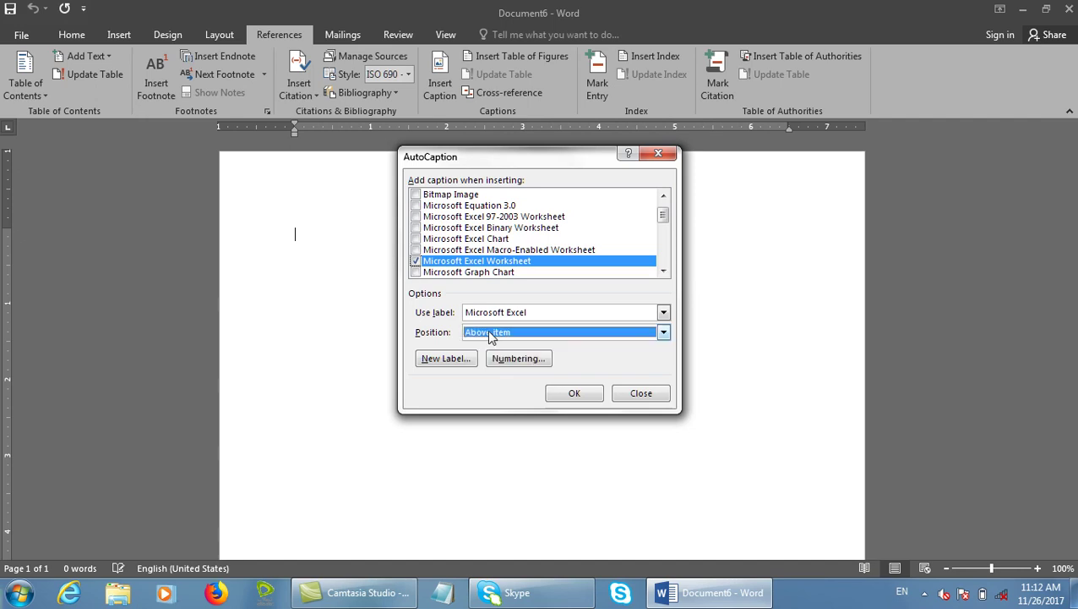
{"action": "left_click", "coordinate": [573, 392]}
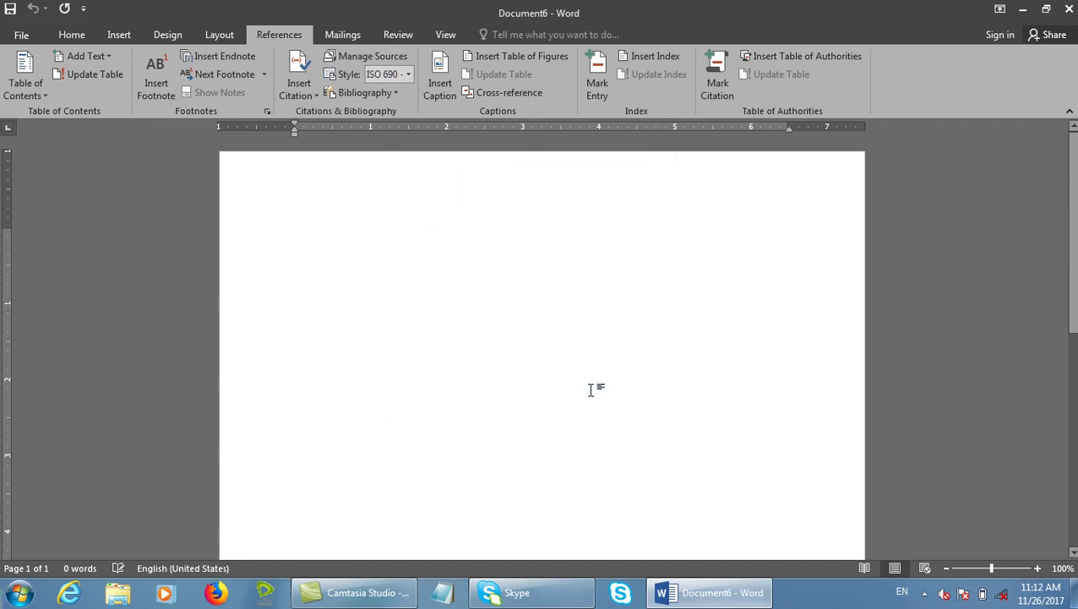
- Close the current document, create a new blank document and start a second page with a page break
{"action": "key", "text": "ctrl+w"}
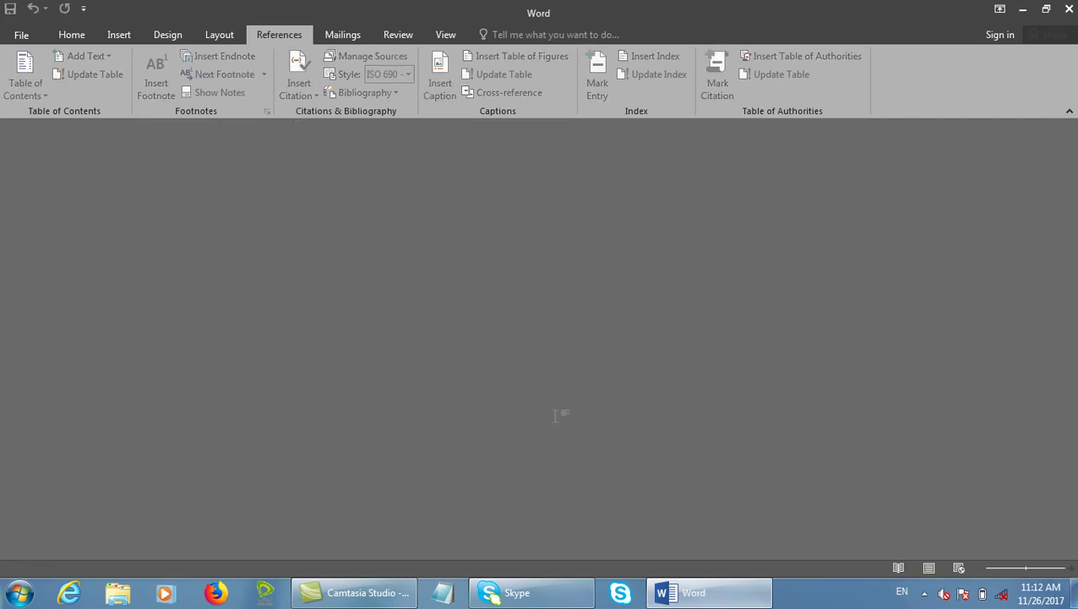
{"action": "key", "text": "ctrl+n"}
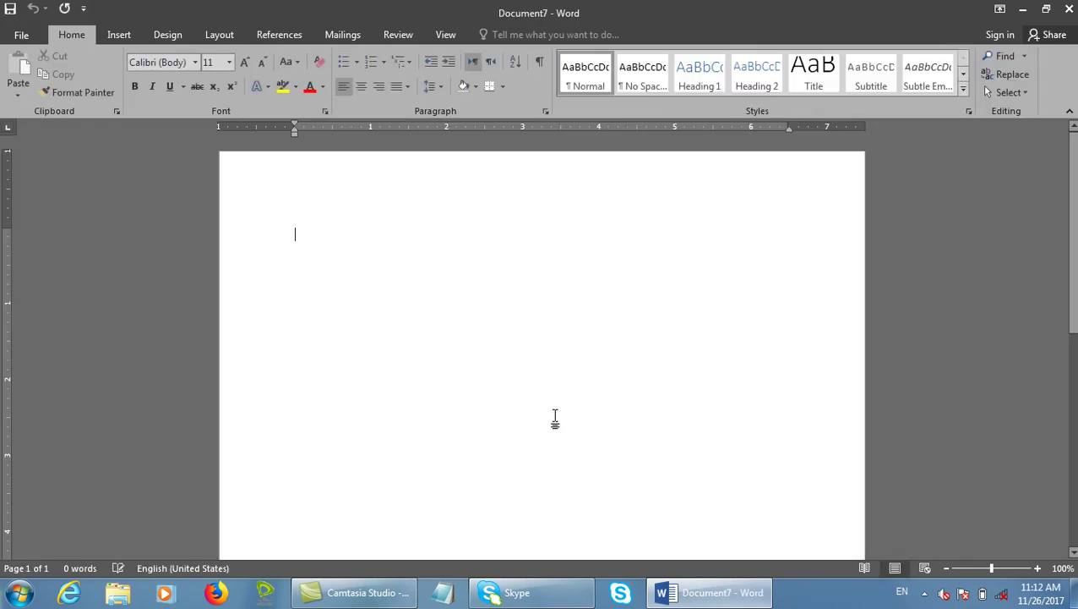
{"action": "scroll", "coordinate": [556, 418], "scroll_direction": "down", "scroll_amount": 10}
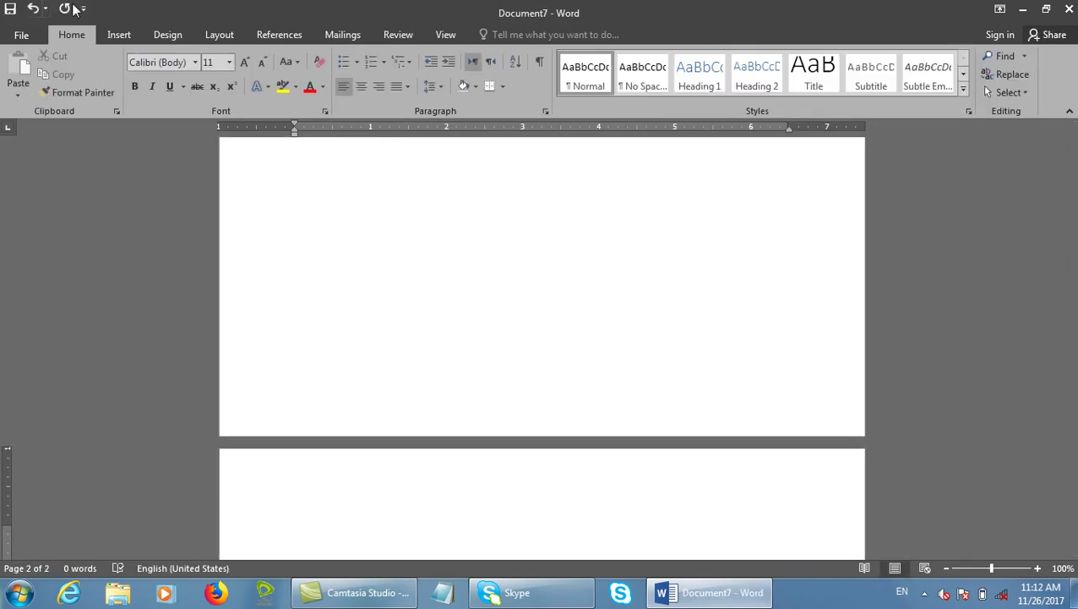
- Insert a new Microsoft Excel Worksheet object on the second page and return to the document text
{"action": "left_click", "coordinate": [119, 35]}
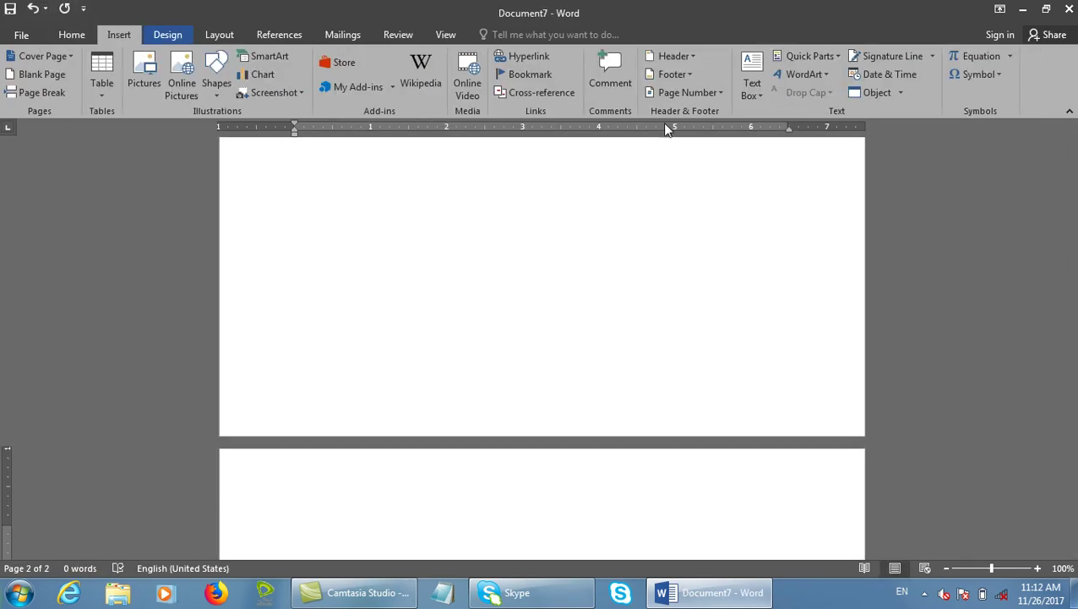
{"action": "left_click", "coordinate": [901, 93]}
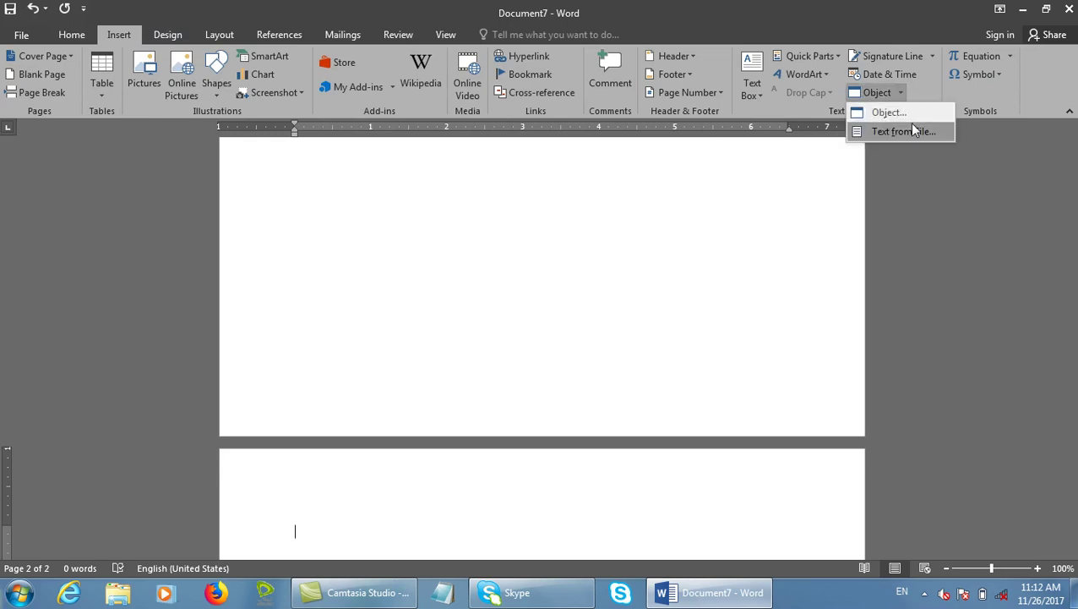
{"action": "left_click", "coordinate": [906, 108]}
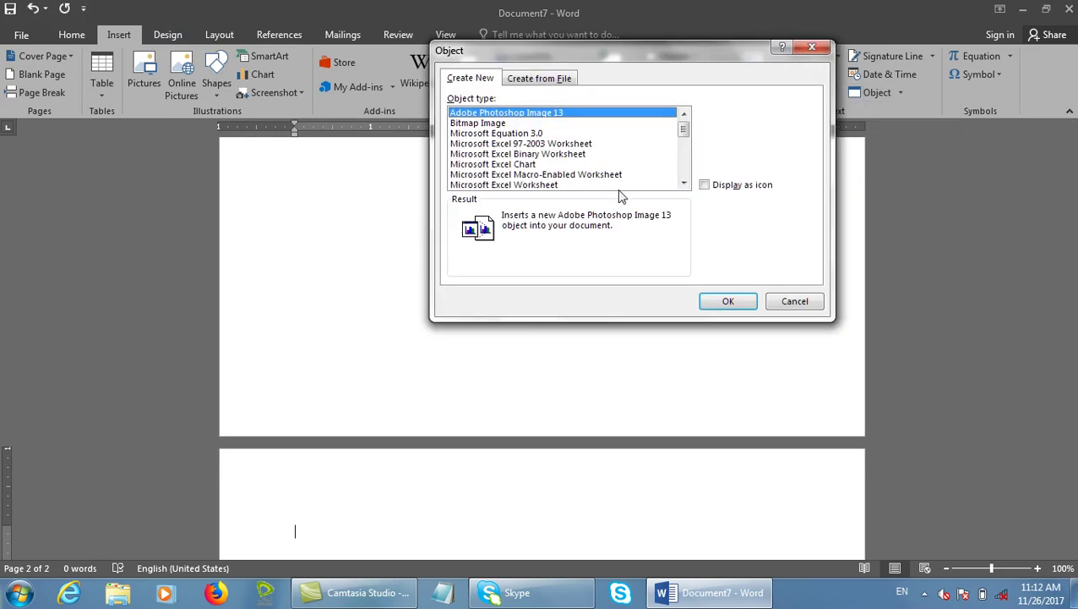
{"action": "left_click", "coordinate": [517, 174]}
{"action": "left_click", "coordinate": [533, 185]}
{"action": "left_click", "coordinate": [725, 303]}
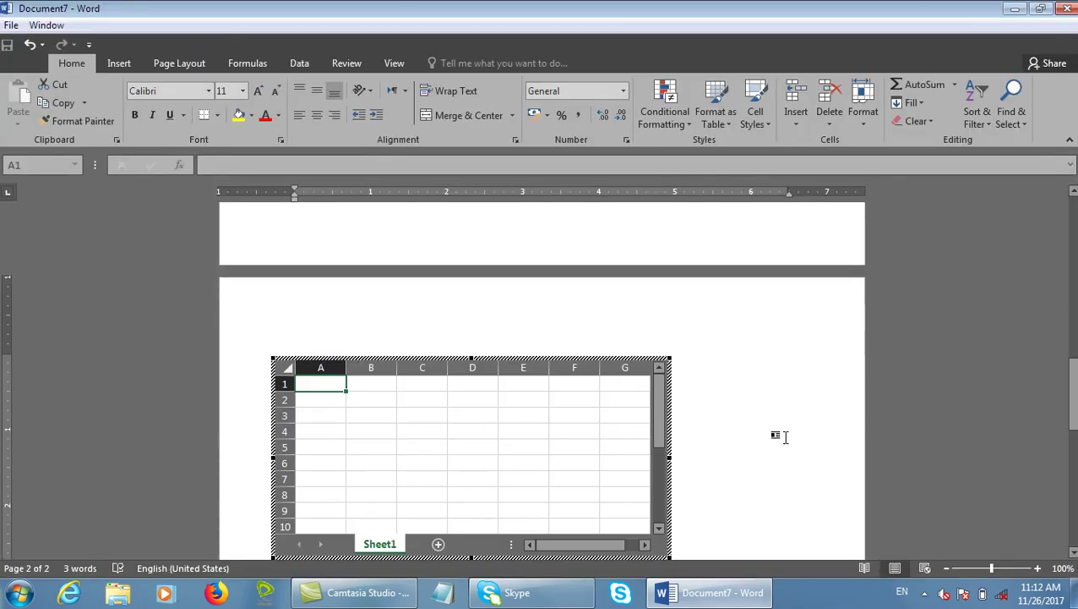
{"action": "left_click", "coordinate": [783, 435]}
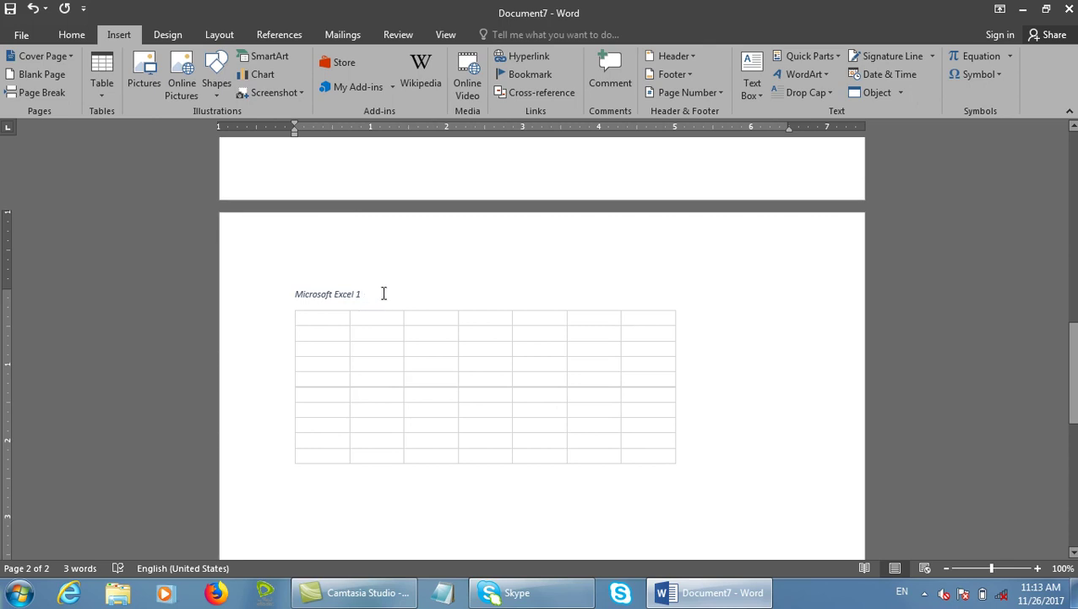
- Toggle excluding the label from the caption on and off, and delete the custom Microsoft Excel caption label
{"action": "left_click", "coordinate": [281, 34]}
{"action": "left_click", "coordinate": [448, 78]}
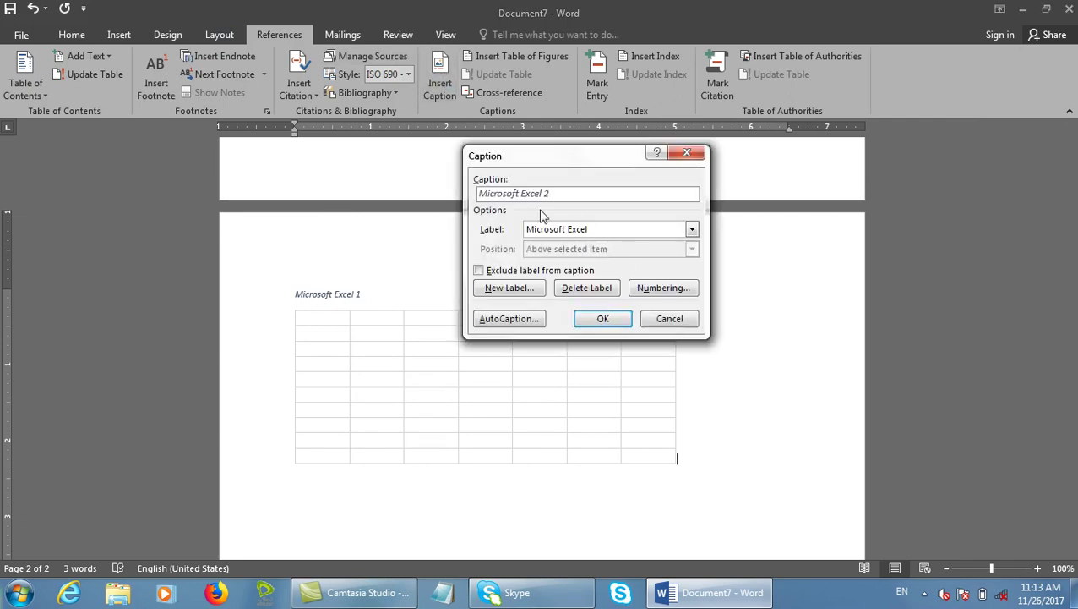
{"action": "left_click", "coordinate": [545, 269]}
{"action": "left_click", "coordinate": [546, 270]}
{"action": "left_click", "coordinate": [546, 271]}
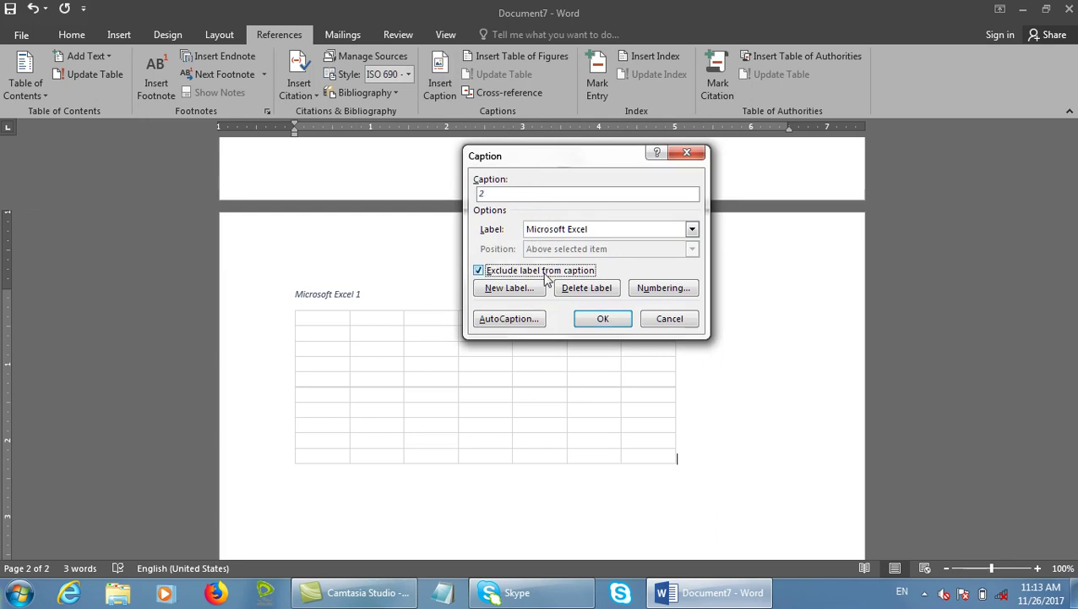
{"action": "left_click", "coordinate": [547, 272]}
{"action": "left_click", "coordinate": [589, 233]}
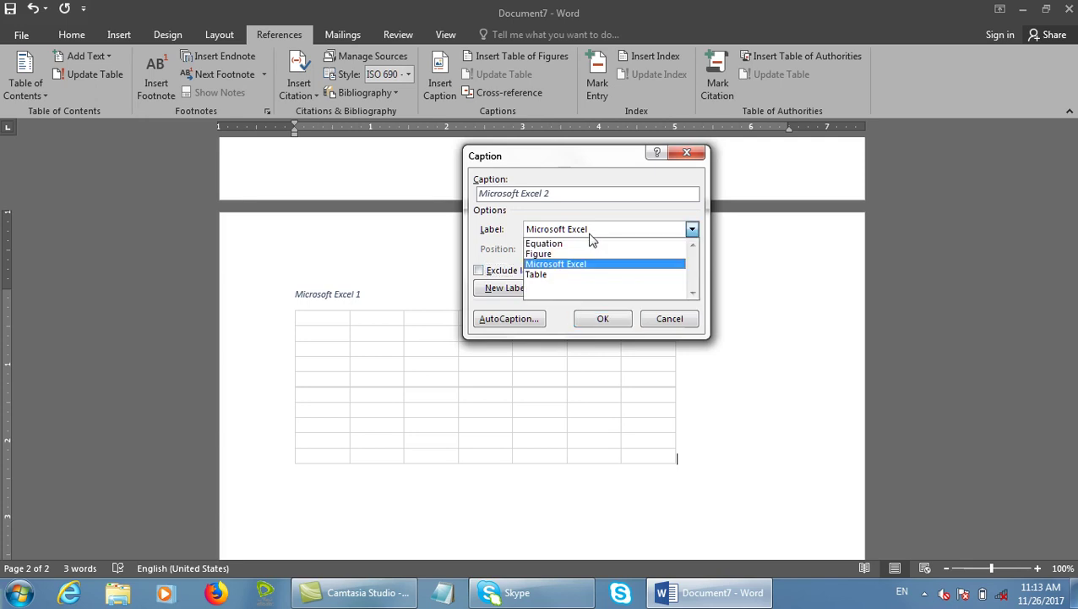
{"action": "left_click", "coordinate": [573, 266]}
{"action": "left_click", "coordinate": [607, 294]}
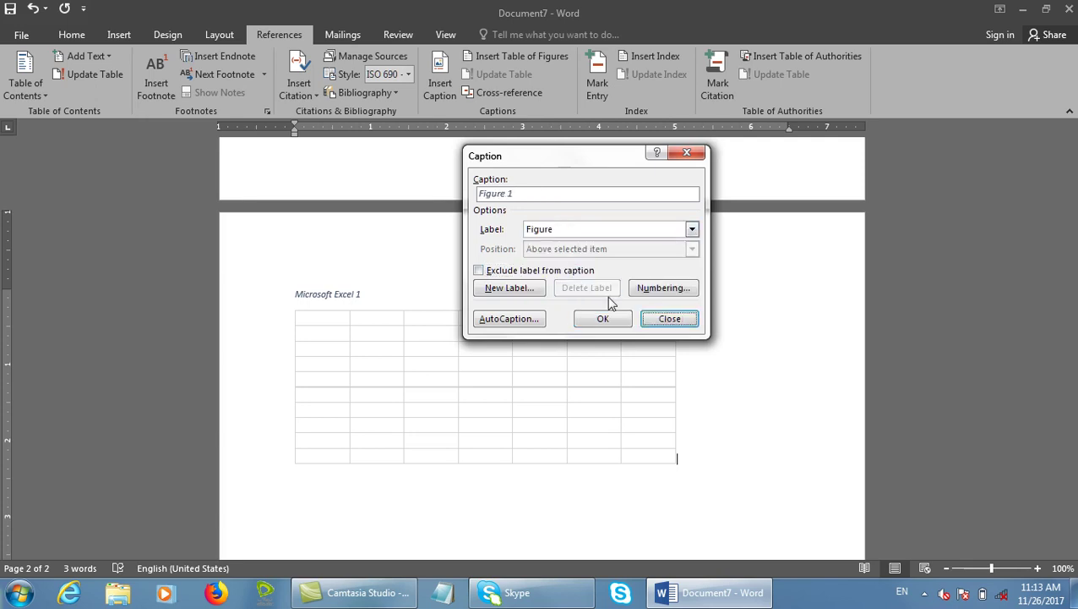
- Review the AutoCaption object types without changing them and locate the Cross-reference command
{"action": "left_click", "coordinate": [524, 324]}
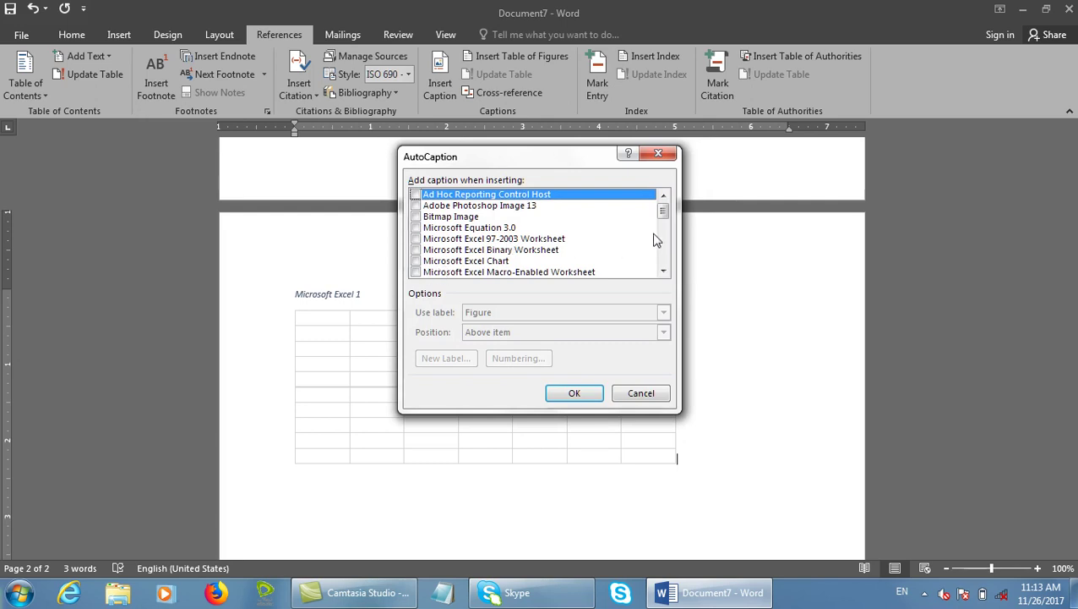
{"action": "left_click_drag", "start_coordinate": [663, 211], "coordinate": [665, 258]}
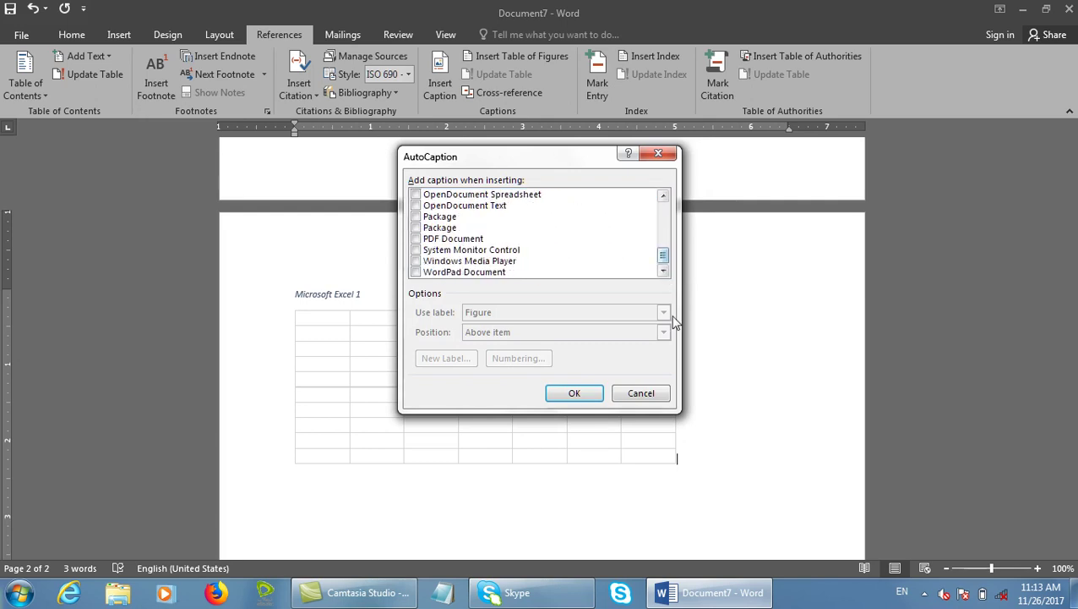
{"action": "left_click", "coordinate": [658, 392]}
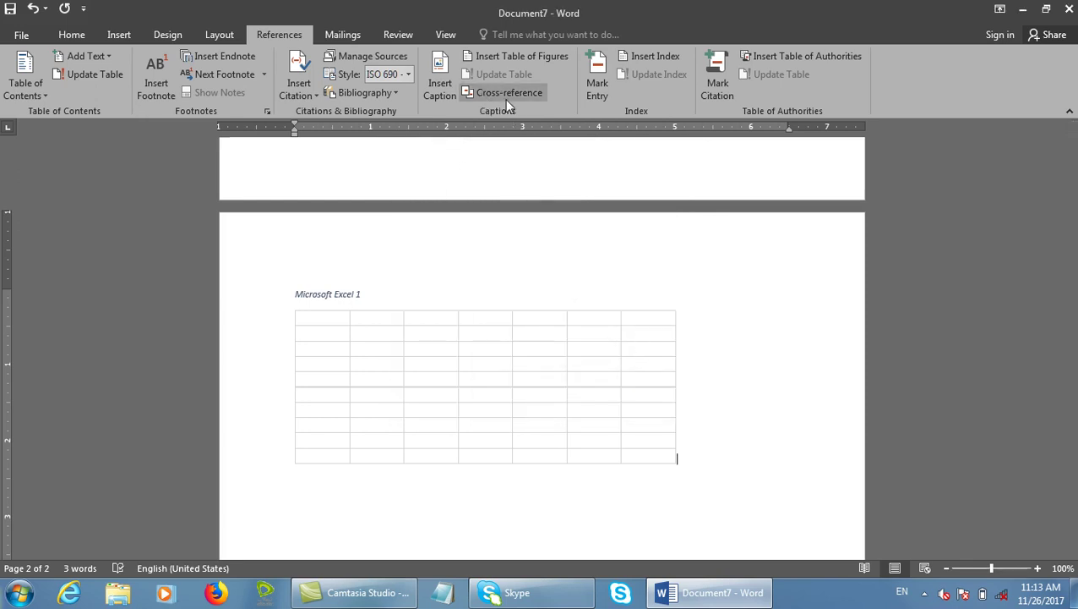
{"action": "left_click", "coordinate": [119, 37]}
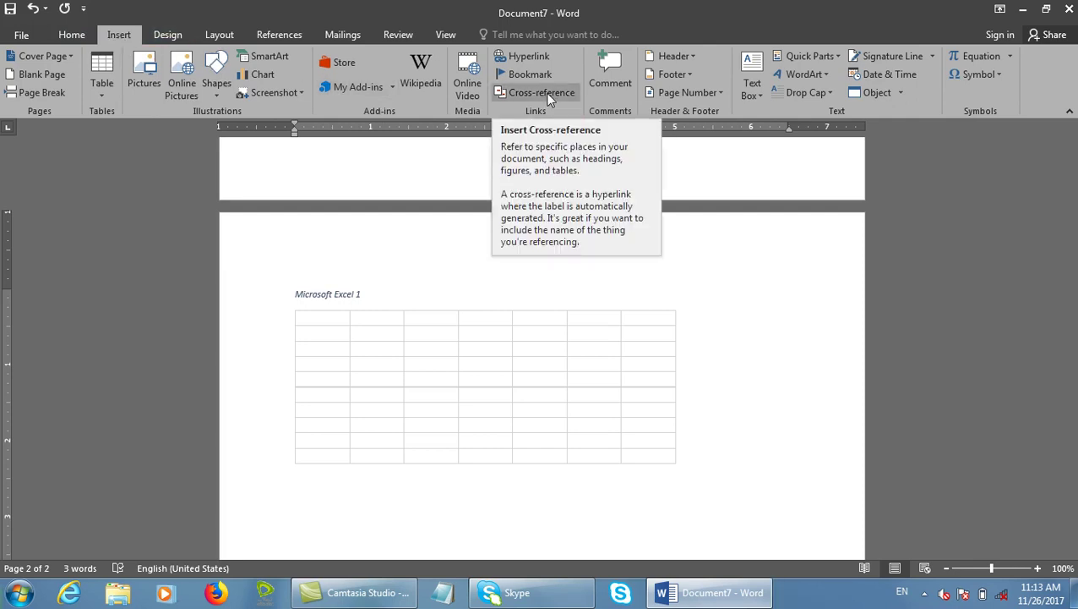
{"action": "left_click", "coordinate": [278, 34]}
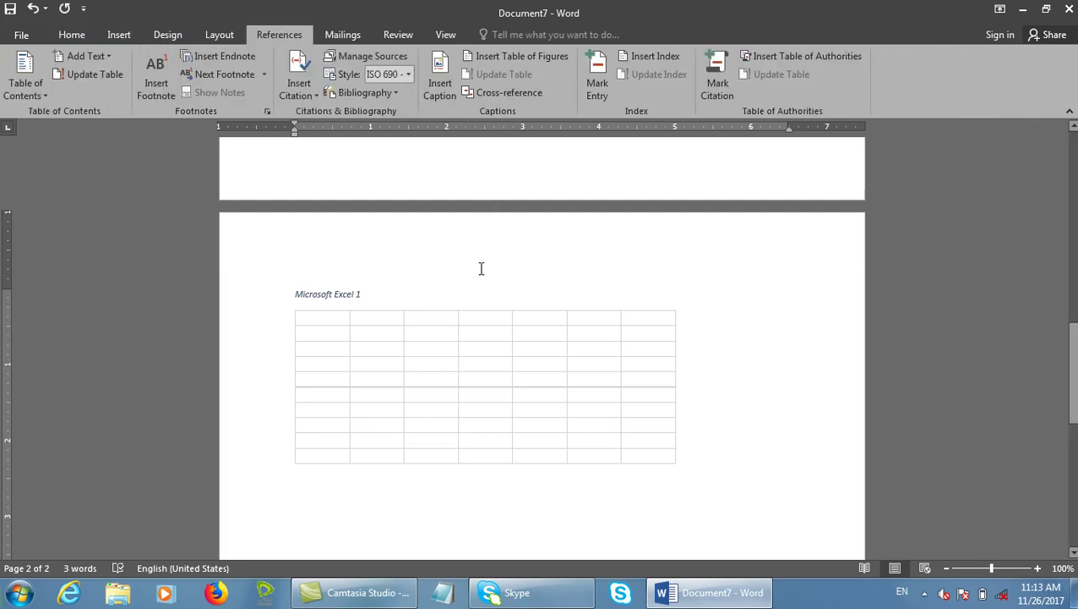
- Close the worksheet document, create another blank document and add a page break to leave its first page empty
{"action": "key", "text": "alt+F4"}
{"action": "key", "text": "Escape"}
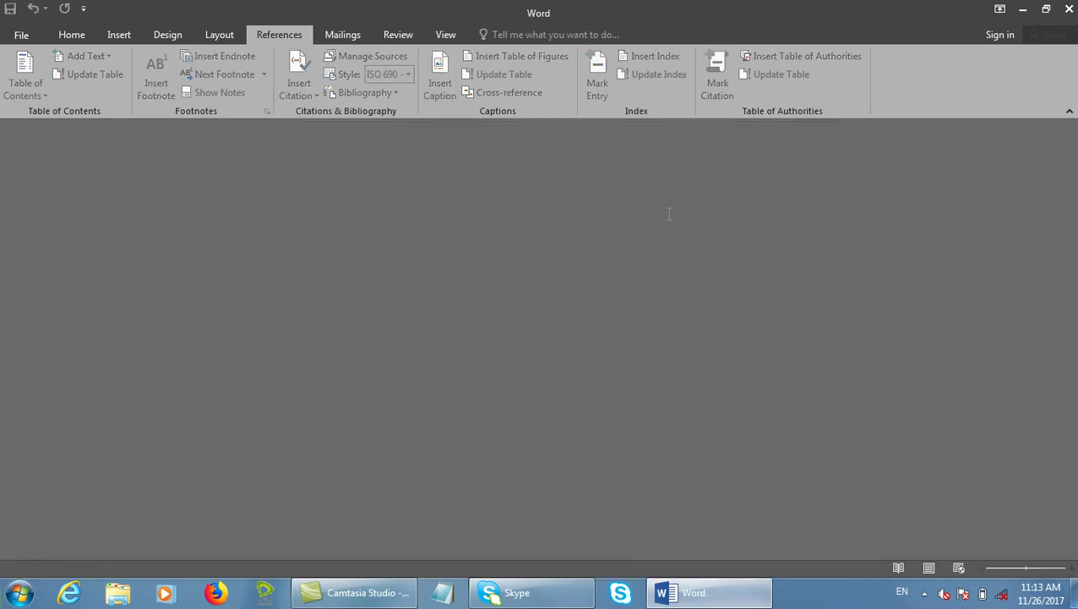
{"action": "key", "text": "ctrl+n"}
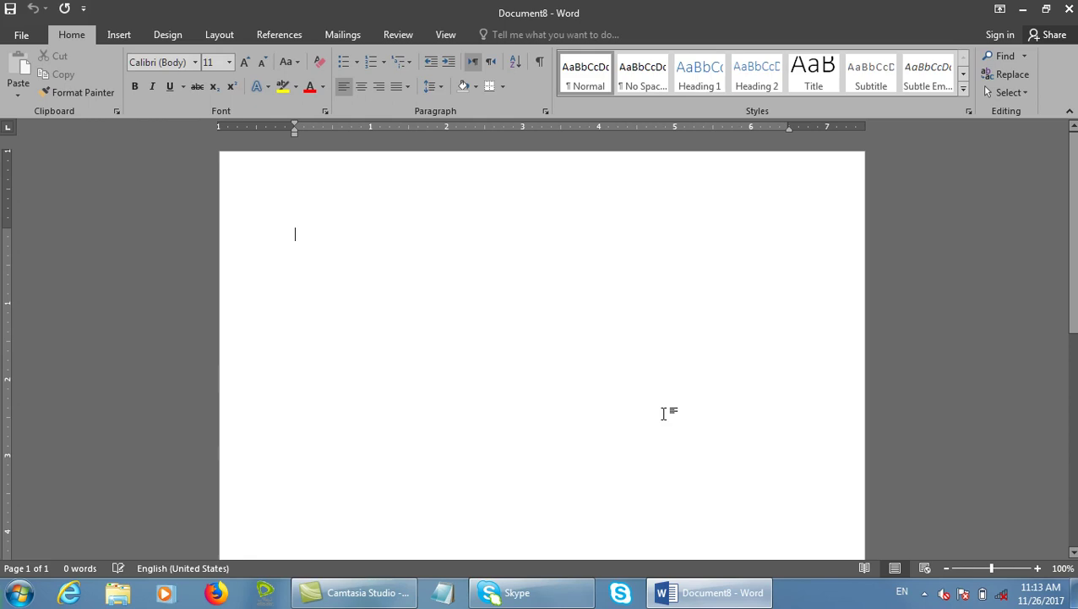
{"action": "scroll", "coordinate": [665, 413], "scroll_direction": "down", "scroll_amount": 6}
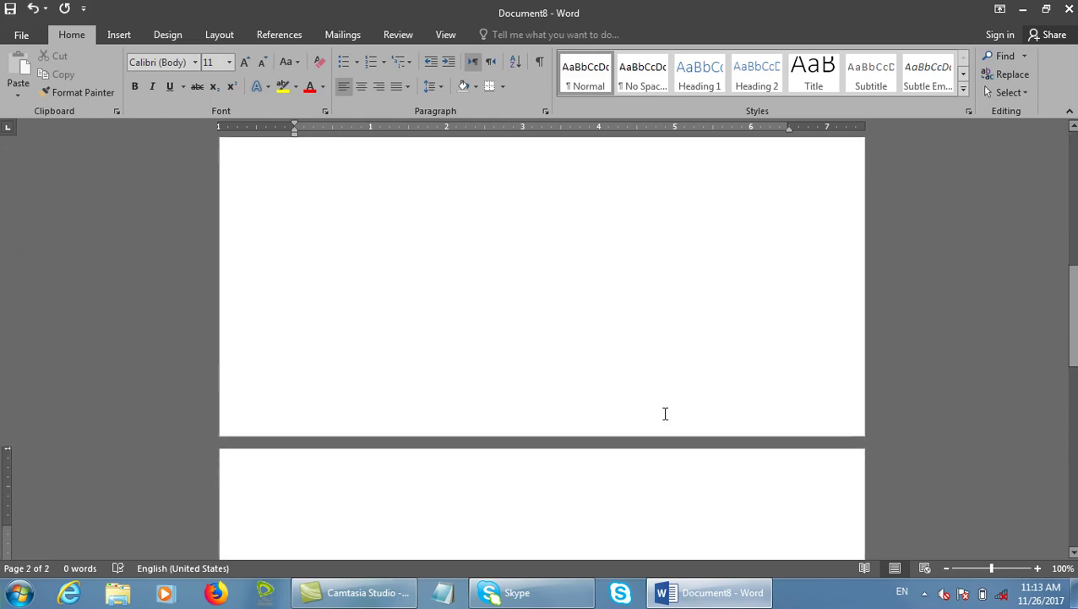
- Add the title Word on the second page with sample paragraphs generated by =rand() beneath it
{"action": "type", "text": "Word"}
{"action": "key", "text": "Return"}
{"action": "type", "text": "=ran"}
{"action": "key", "text": "BackSpace"}
{"action": "key", "text": "BackSpace"}
{"action": "key", "text": "BackSpace"}
{"action": "type", "text": "rand()"}
{"action": "key", "text": "Return"}
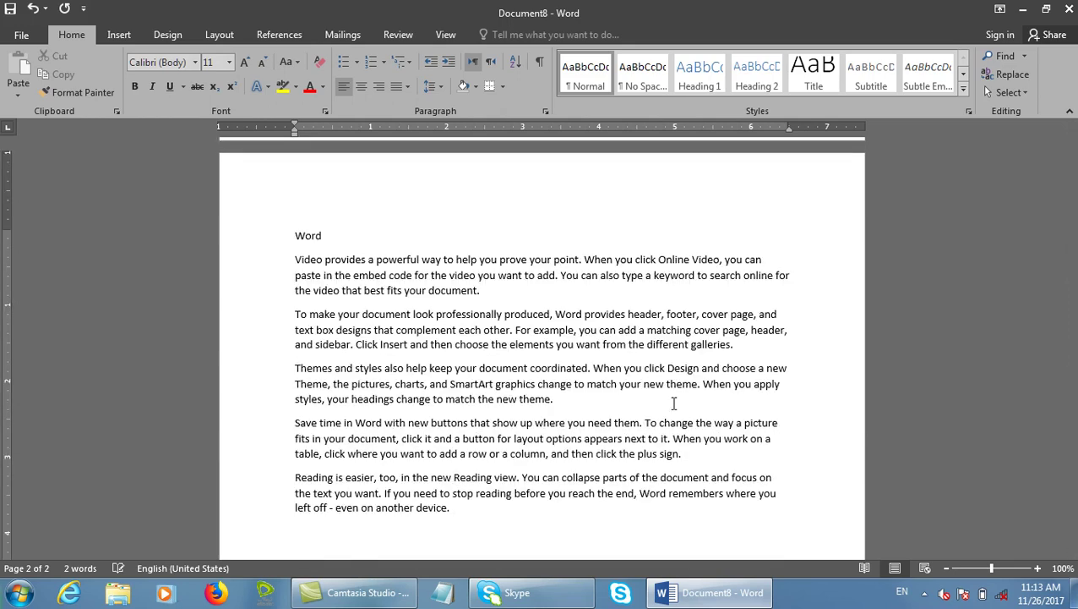
- Start a third page with the title Excel and generate sample paragraphs beneath it with =rand()
{"action": "key", "text": "ctrl+z"}
{"action": "key", "text": "ctrl+z"}
{"action": "key", "text": "ctrl+z"}
{"action": "key", "text": "ctrl+z"}
{"action": "type", "text": "Ex"}
{"action": "key", "text": "alt"}
{"action": "key", "text": "ctrl+a"}
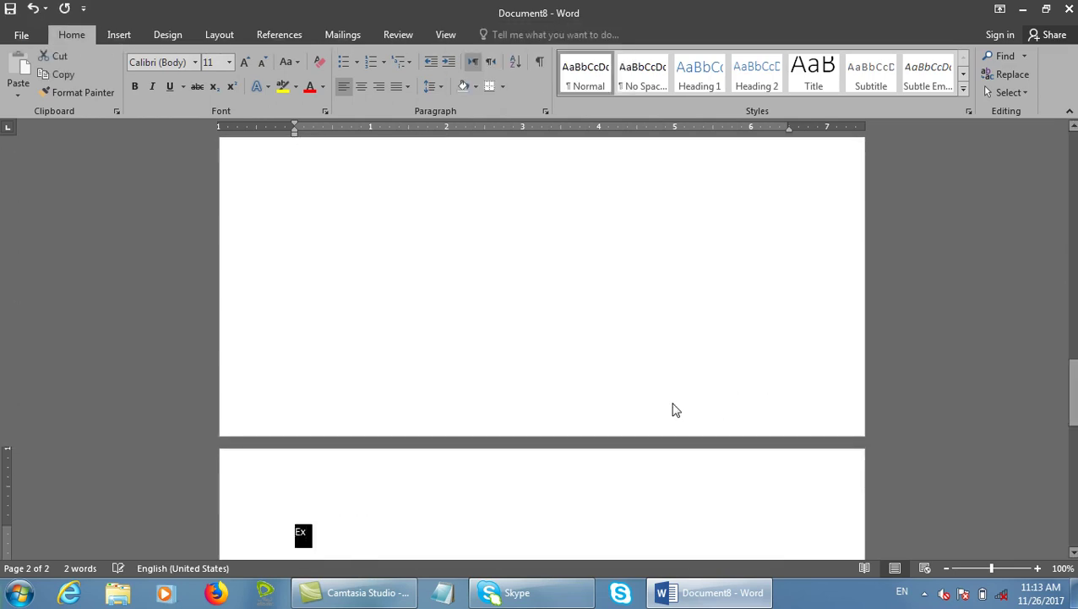
{"action": "left_click", "coordinate": [462, 509]}
{"action": "type", "text": "cell"}
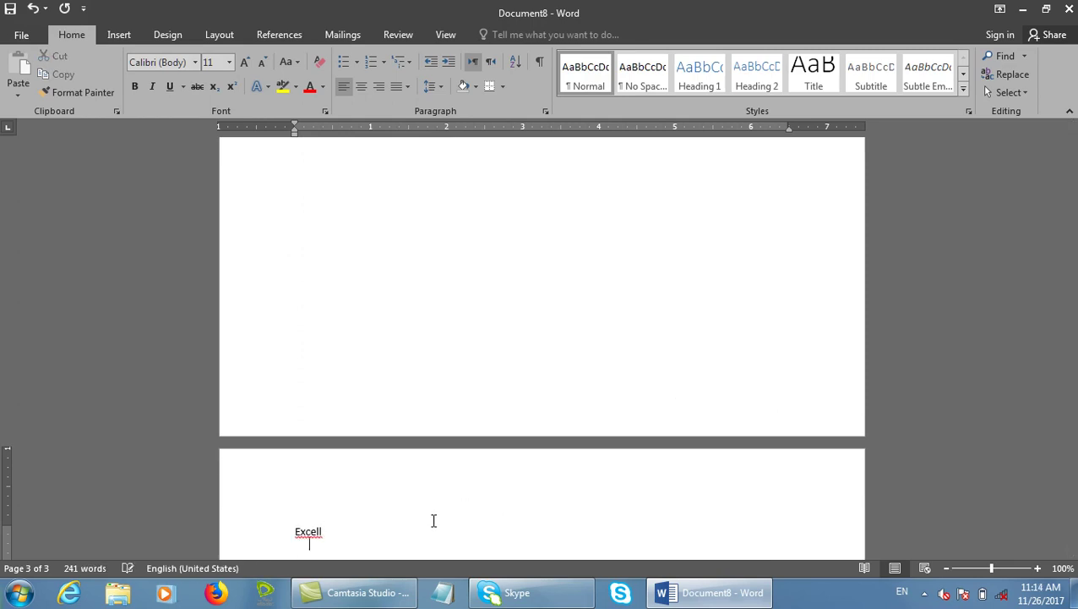
{"action": "key", "text": "Return"}
{"action": "type", "text": "=rand()"}
{"action": "key", "text": "Return"}
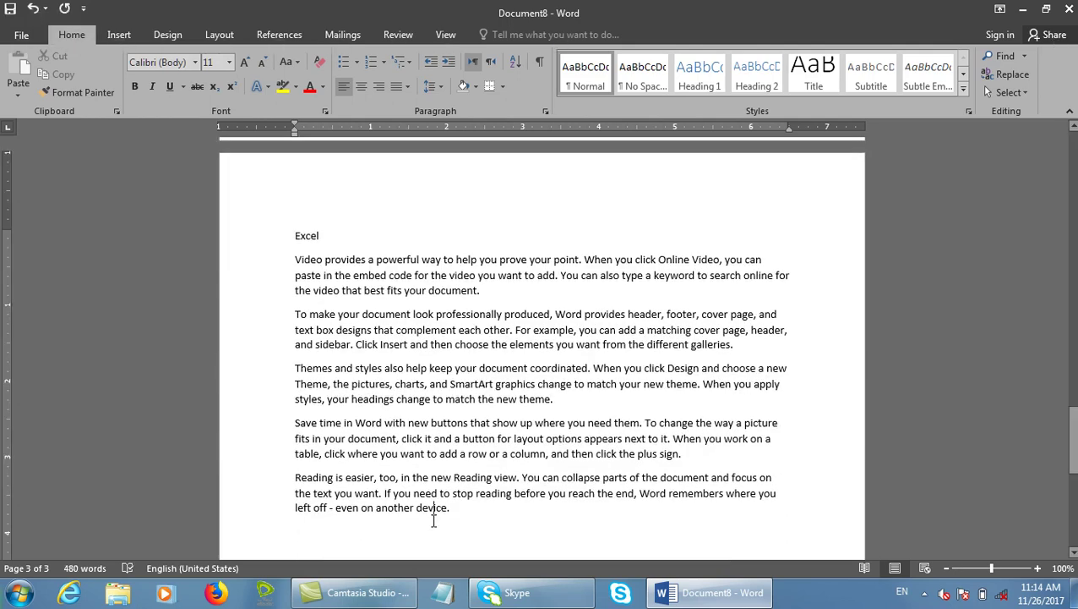
- Start a fourth page, replace the carried-over text with the title Power Point and generate one sample paragraph with =rand(1)
{"action": "key", "text": "ctrl+Return"}
{"action": "type", "text": "Pow"}
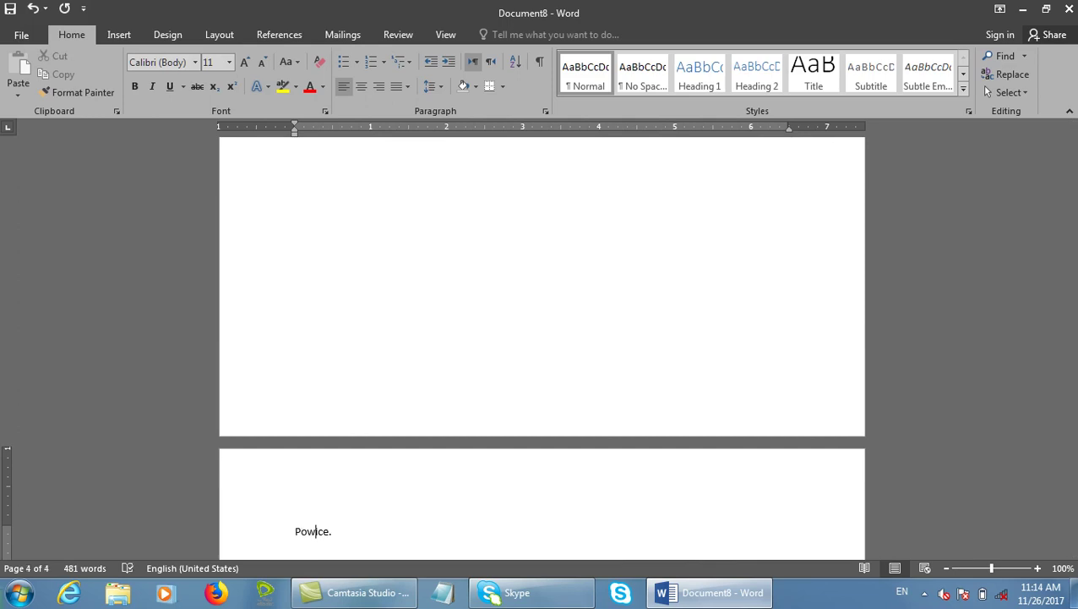
{"action": "left_click_drag", "start_coordinate": [330, 549], "coordinate": [265, 545]}
{"action": "type", "text": "Power Point"}
{"action": "key", "text": "Return"}
{"action": "type", "text": "=rand("}
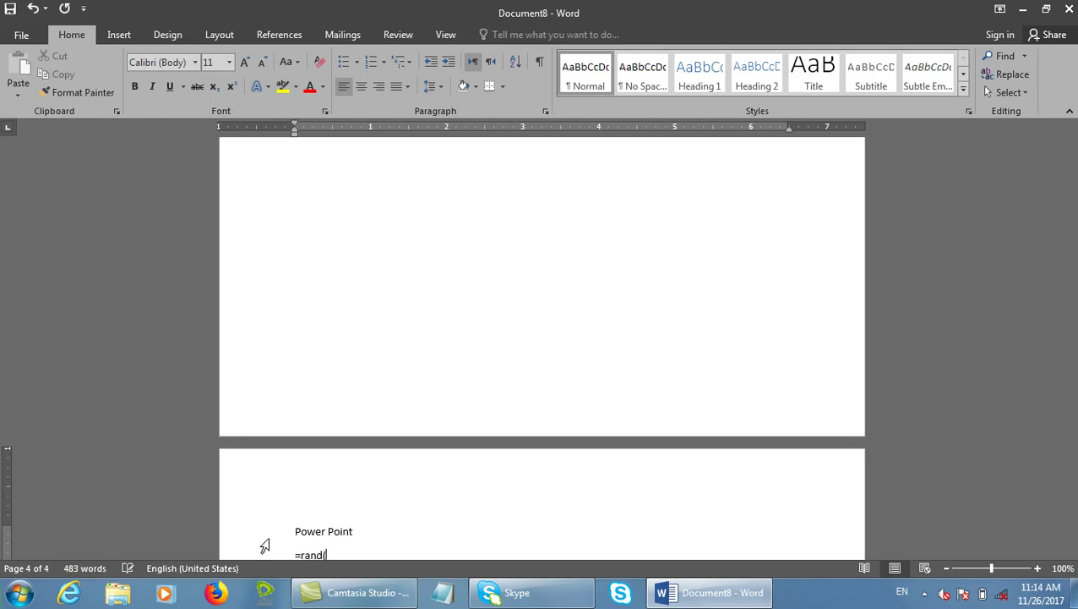
{"action": "type", "text": "1)"}
{"action": "key", "text": "Return"}
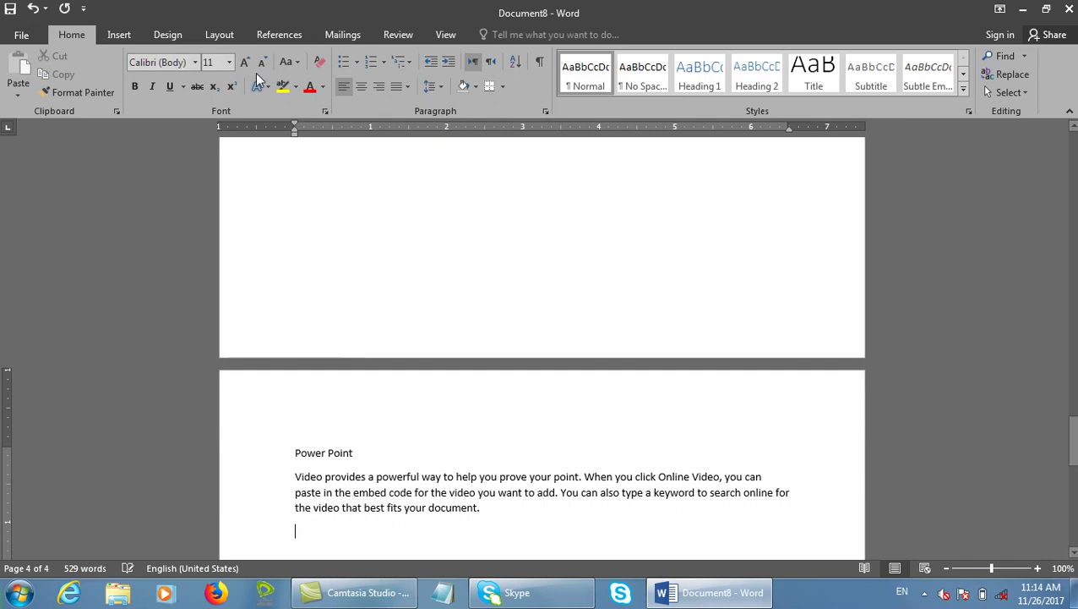
{"action": "left_click", "coordinate": [279, 35]}
{"action": "left_click", "coordinate": [504, 91]}
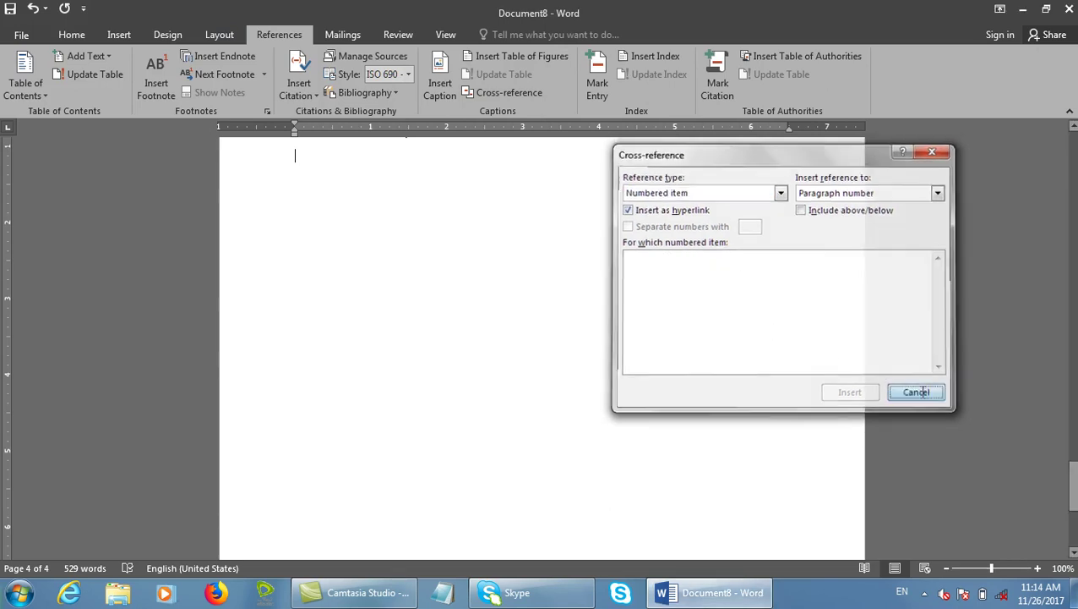
{"action": "left_click", "coordinate": [916, 393]}
- Apply the Heading 1 style to the Power Point, Excel and Word titles
{"action": "scroll", "coordinate": [557, 440], "scroll_direction": "down", "scroll_amount": 5}
{"action": "scroll", "coordinate": [390, 437], "scroll_direction": "down", "scroll_amount": 5}
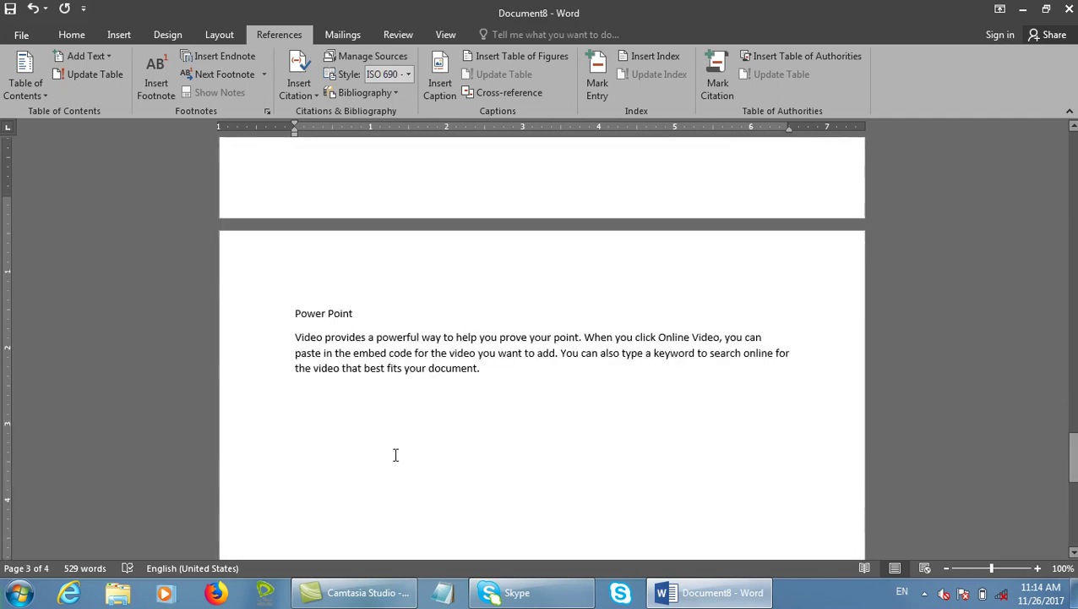
{"action": "left_click_drag", "start_coordinate": [378, 204], "coordinate": [94, 163]}
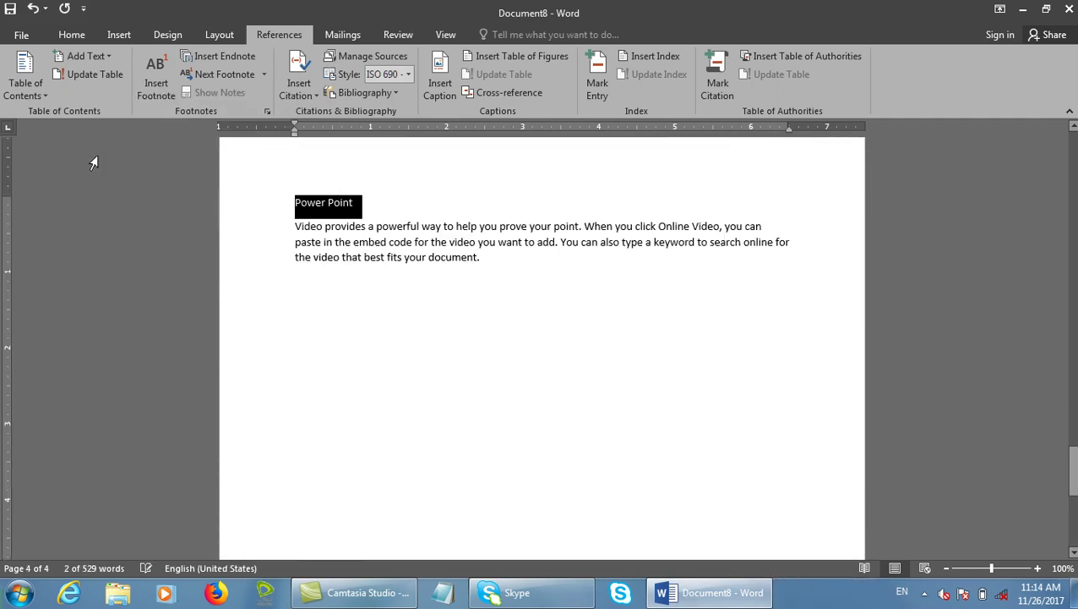
{"action": "scroll", "coordinate": [133, 193], "scroll_direction": "up", "scroll_amount": 15}
{"action": "left_click_drag", "start_coordinate": [386, 178], "coordinate": [120, 169]}
{"action": "key", "text": "ctrl+shift+period"}
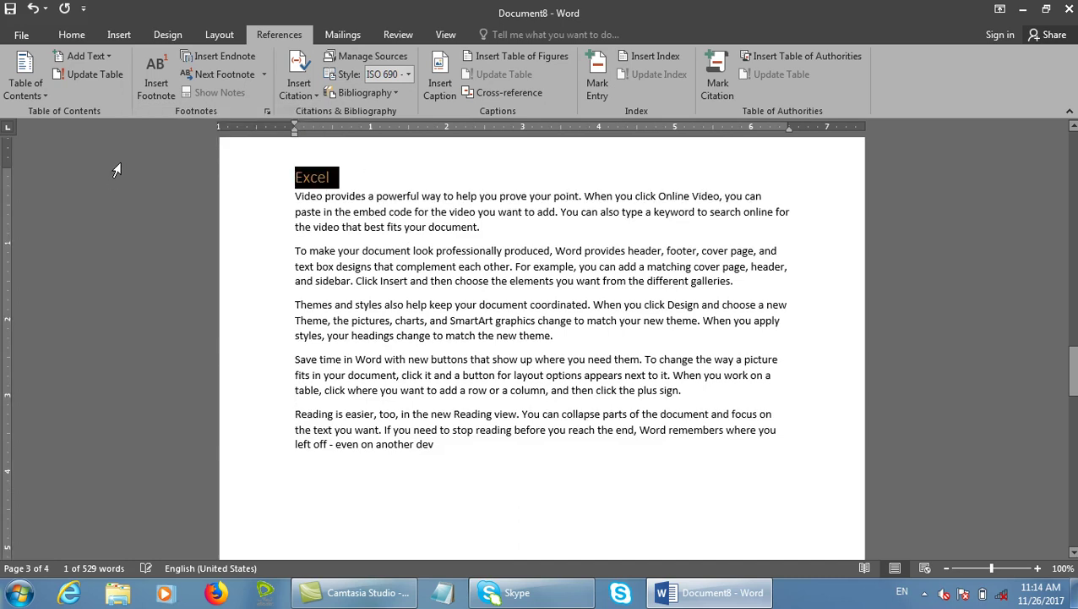
{"action": "scroll", "coordinate": [298, 241], "scroll_direction": "down", "scroll_amount": 2}
{"action": "scroll", "coordinate": [298, 241], "scroll_direction": "up", "scroll_amount": 2}
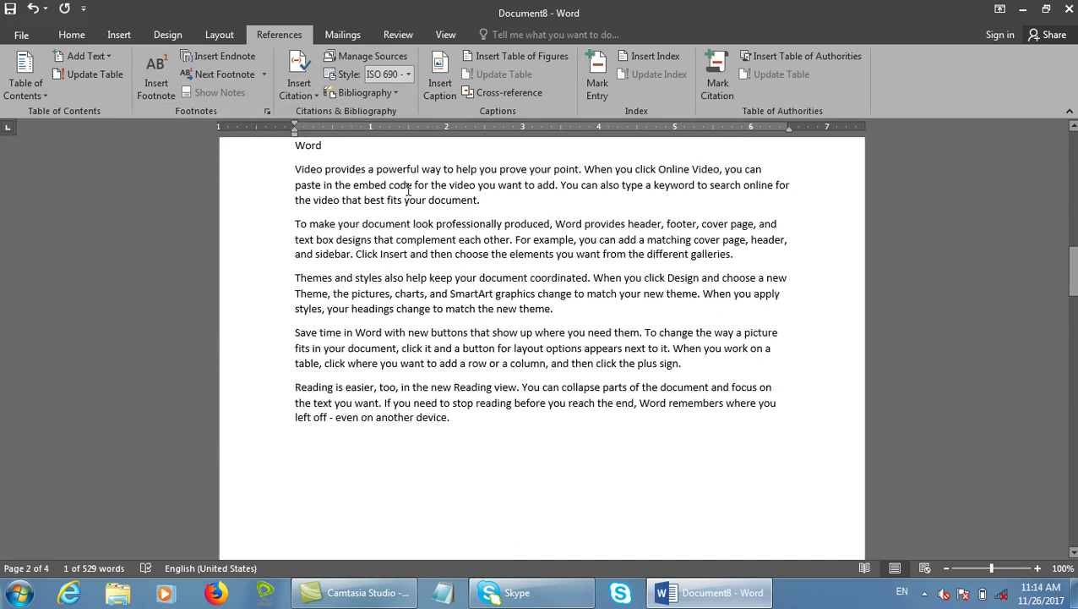
{"action": "left_click", "coordinate": [272, 143]}
{"action": "key", "text": "ctrl+shift+period"}
- Insert a hyperlinked cross-reference to the Word heading's text at the start of the blank first page
{"action": "scroll", "coordinate": [537, 332], "scroll_direction": "up", "scroll_amount": 5}
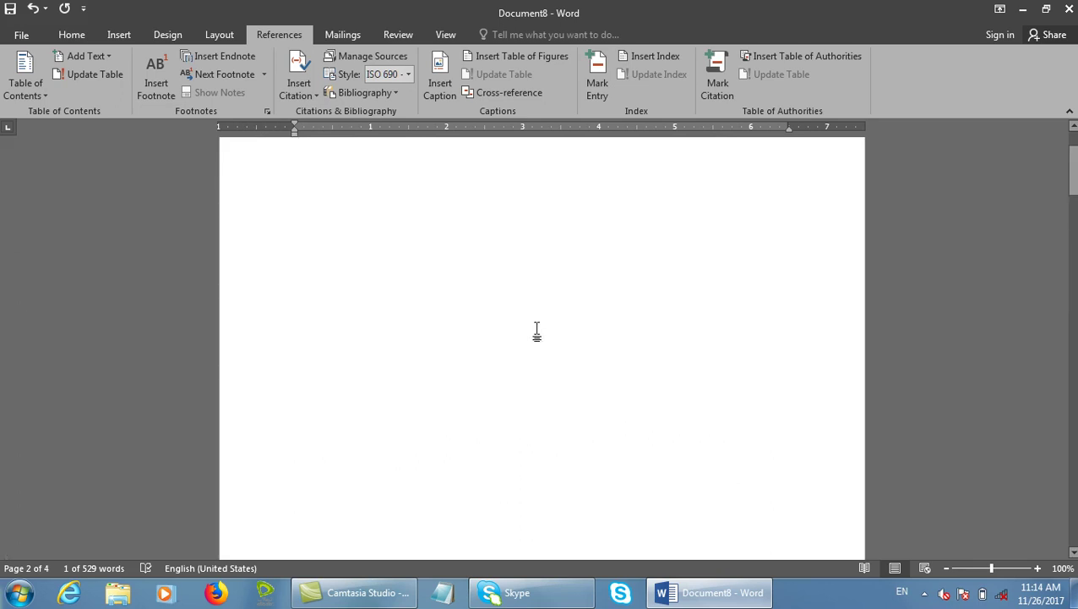
{"action": "left_click", "coordinate": [292, 221]}
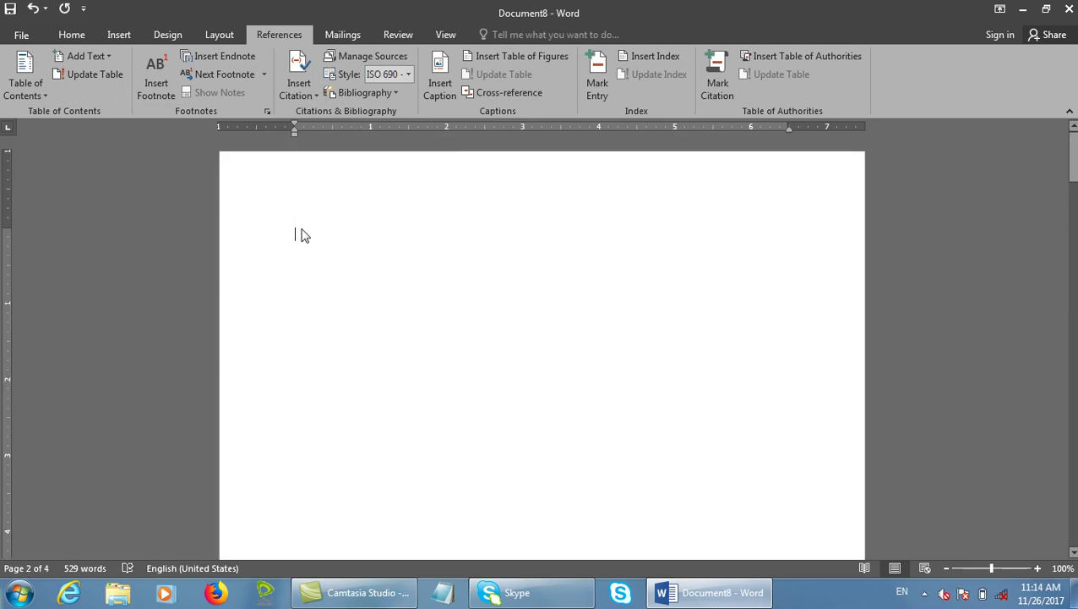
{"action": "left_click", "coordinate": [524, 100]}
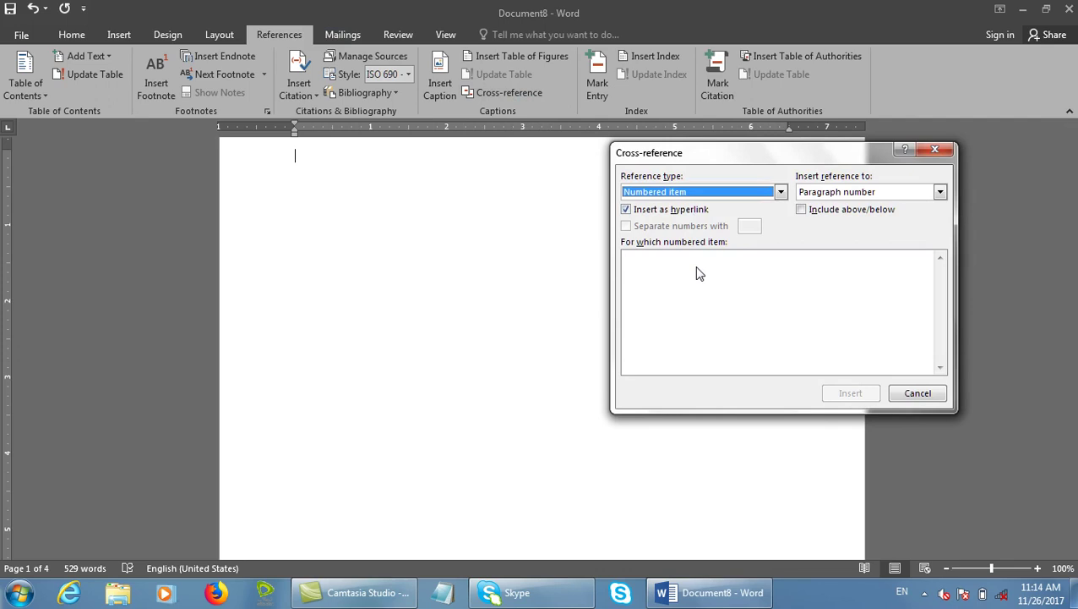
{"action": "left_click", "coordinate": [747, 193]}
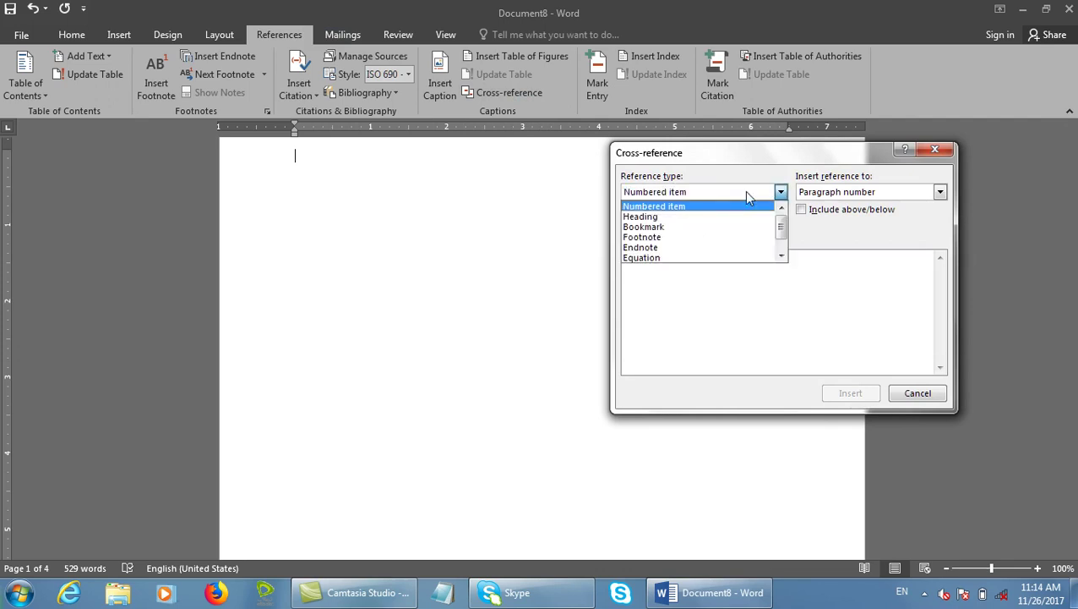
{"action": "left_click", "coordinate": [642, 216]}
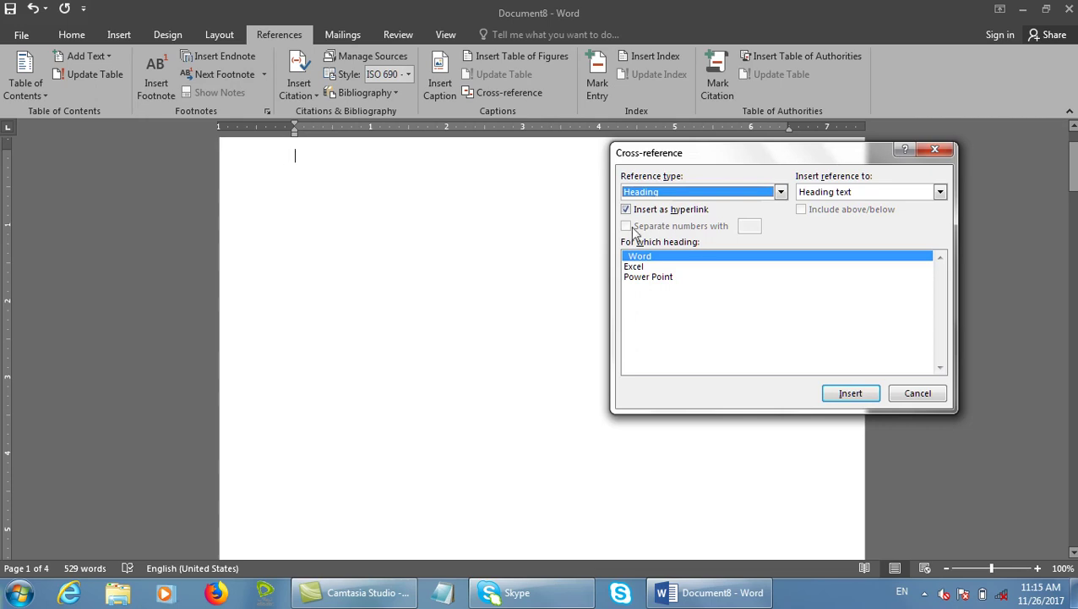
{"action": "left_click", "coordinate": [833, 394]}
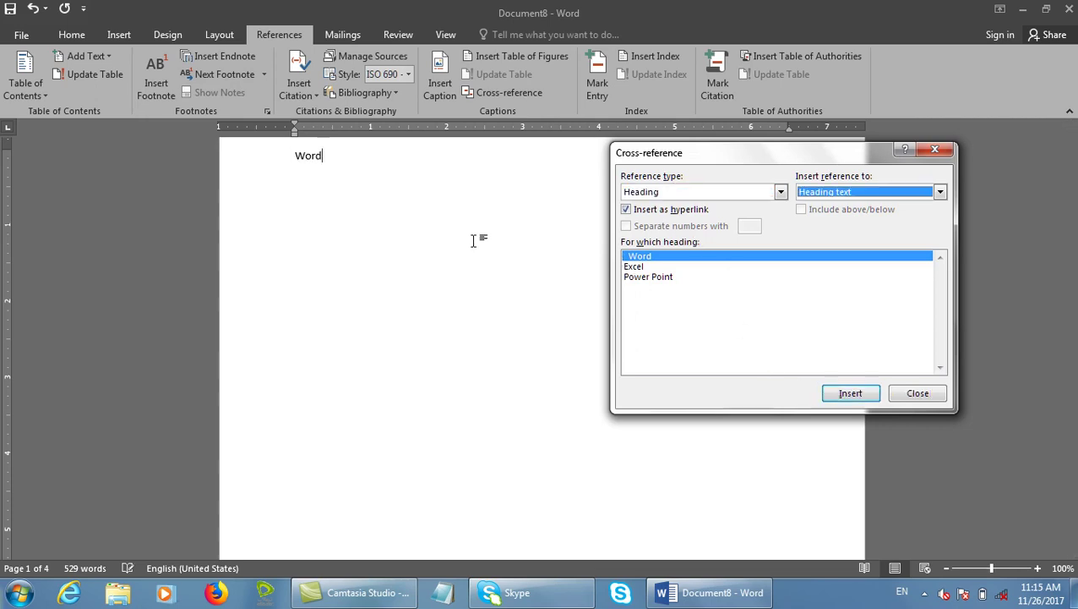
- Insert cross-references to the Excel and Power Point heading texts on separate lines below the Word reference
{"action": "left_click", "coordinate": [359, 148]}
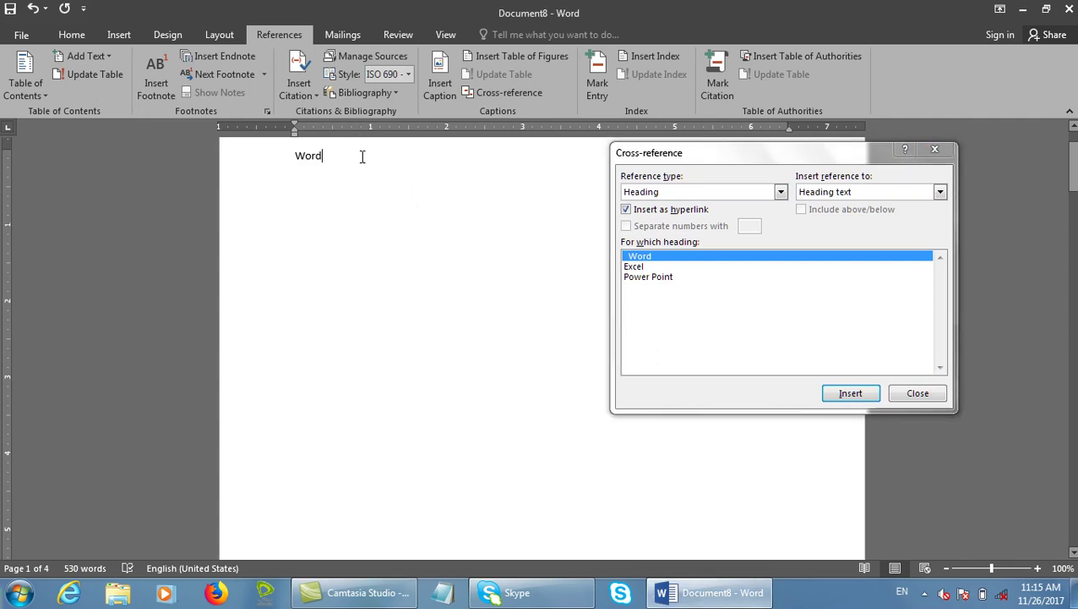
{"action": "key", "text": "Return"}
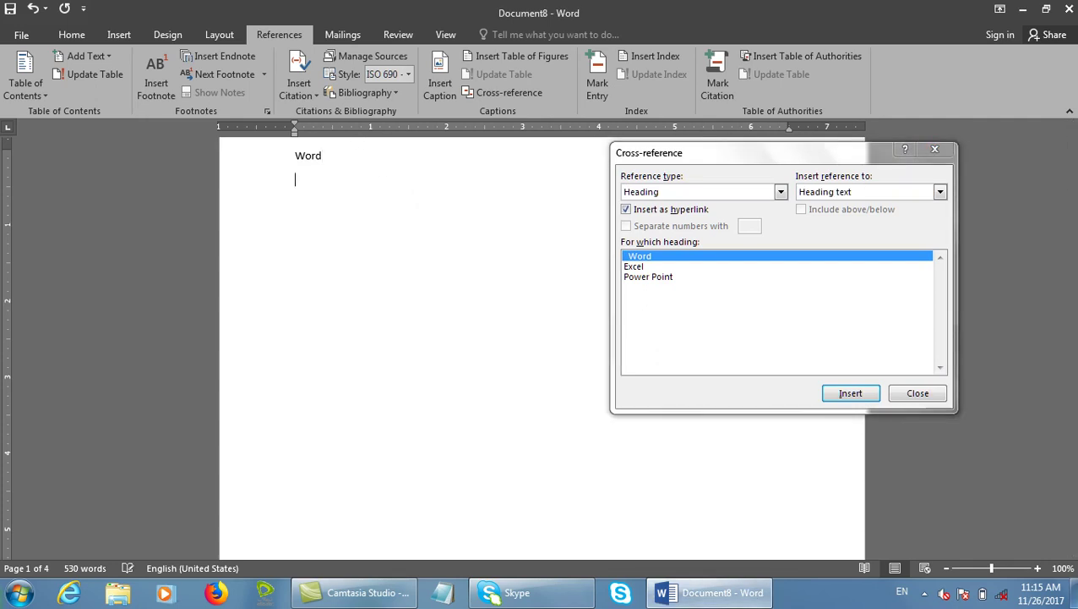
{"action": "left_click", "coordinate": [647, 267]}
{"action": "left_click", "coordinate": [849, 392]}
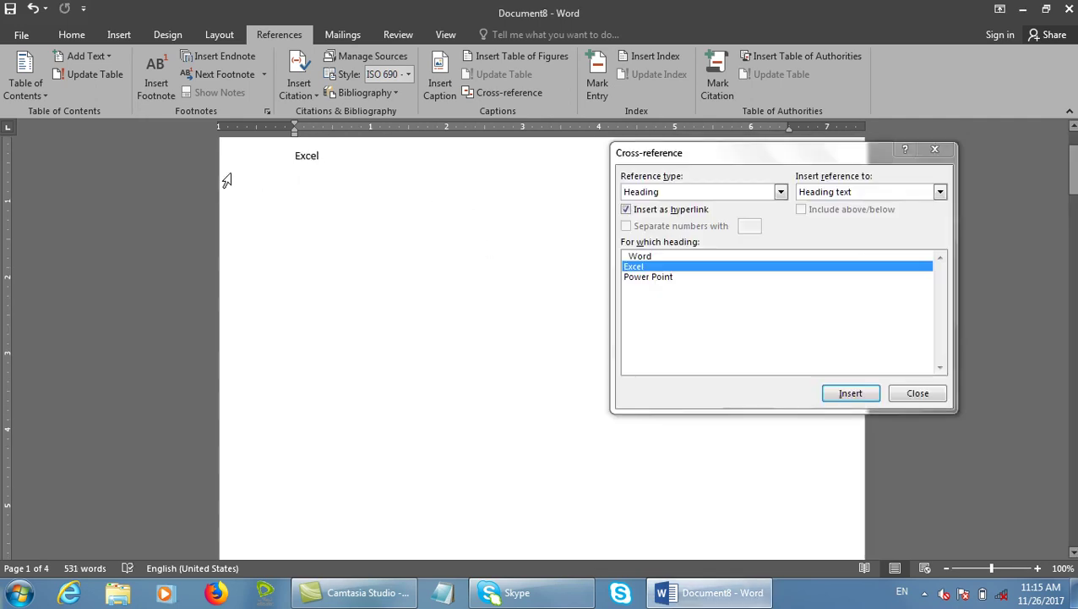
{"action": "left_click", "coordinate": [667, 286]}
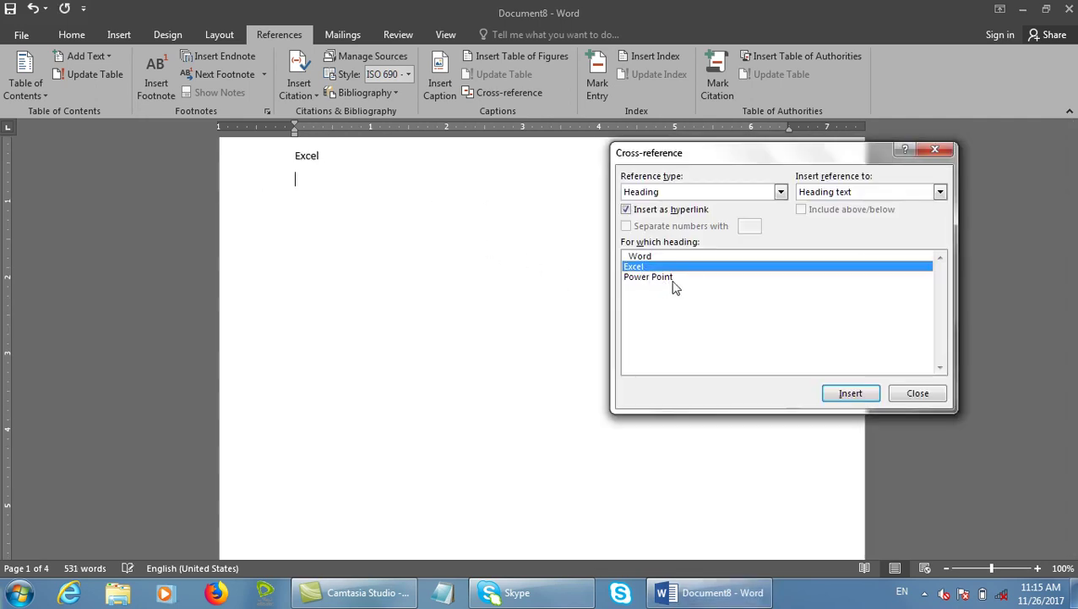
{"action": "left_click", "coordinate": [673, 279]}
{"action": "left_click", "coordinate": [842, 391]}
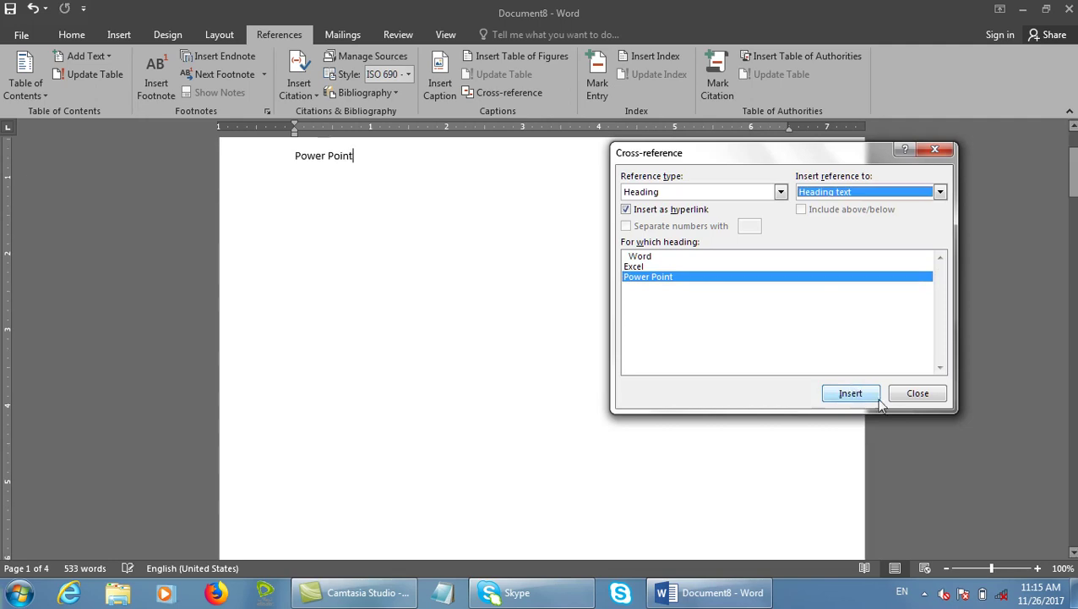
{"action": "left_click", "coordinate": [930, 397]}
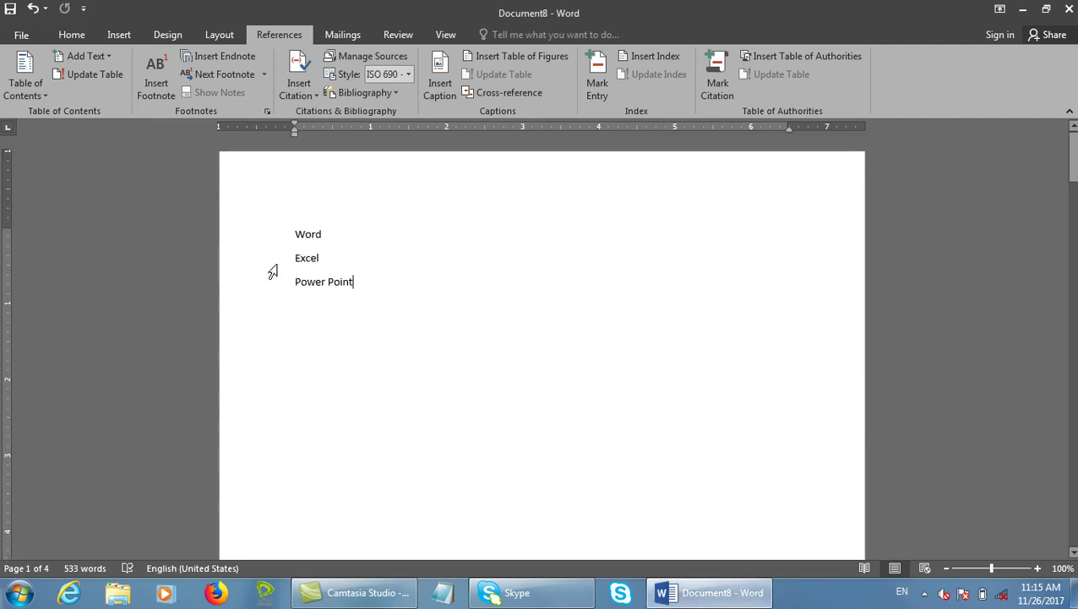
- Follow the Word cross-reference to its heading, return to the first page and delete all three cross-references
{"action": "left_click", "coordinate": [315, 240], "text": "ctrl"}
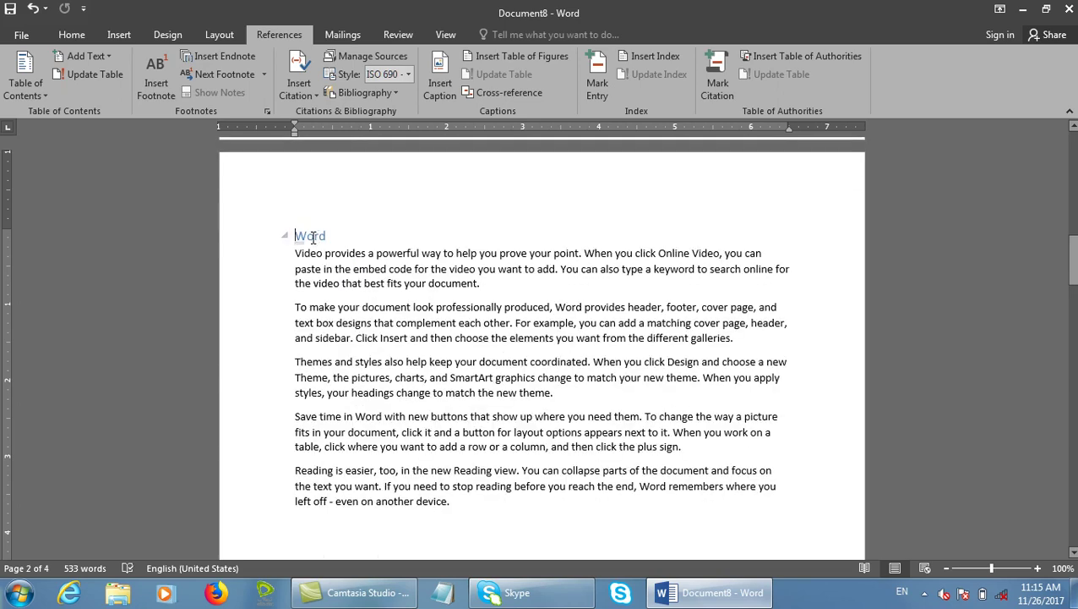
{"action": "key", "text": "alt+Left"}
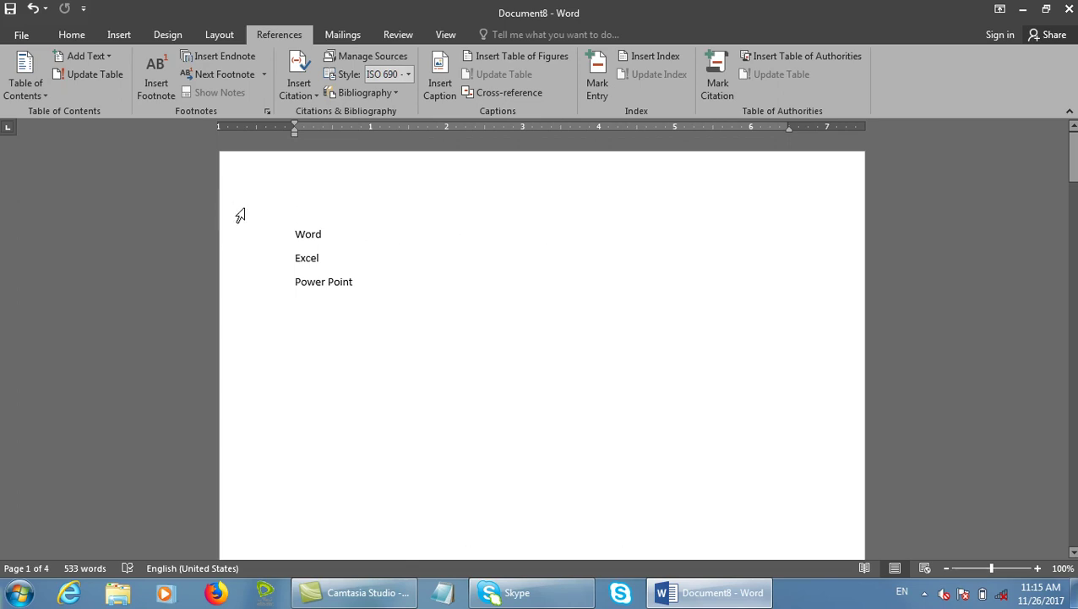
{"action": "left_click_drag", "start_coordinate": [367, 296], "coordinate": [226, 156]}
{"action": "key", "text": "Delete"}
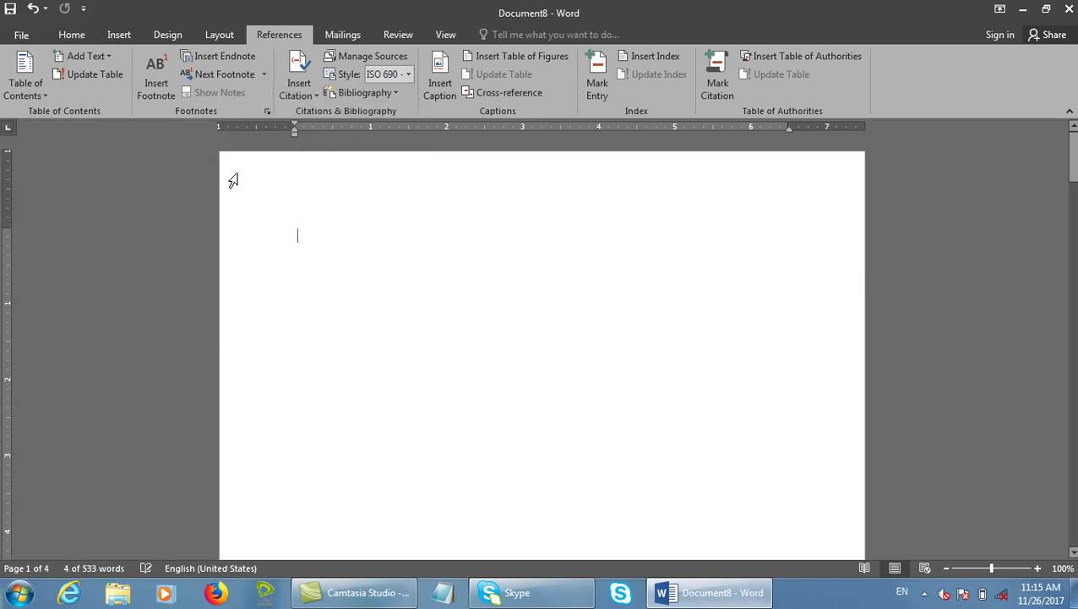
- Try the Automatic Table 2 table of contents on the blank first page twice, undoing the insertion each time
{"action": "left_click", "coordinate": [17, 59]}
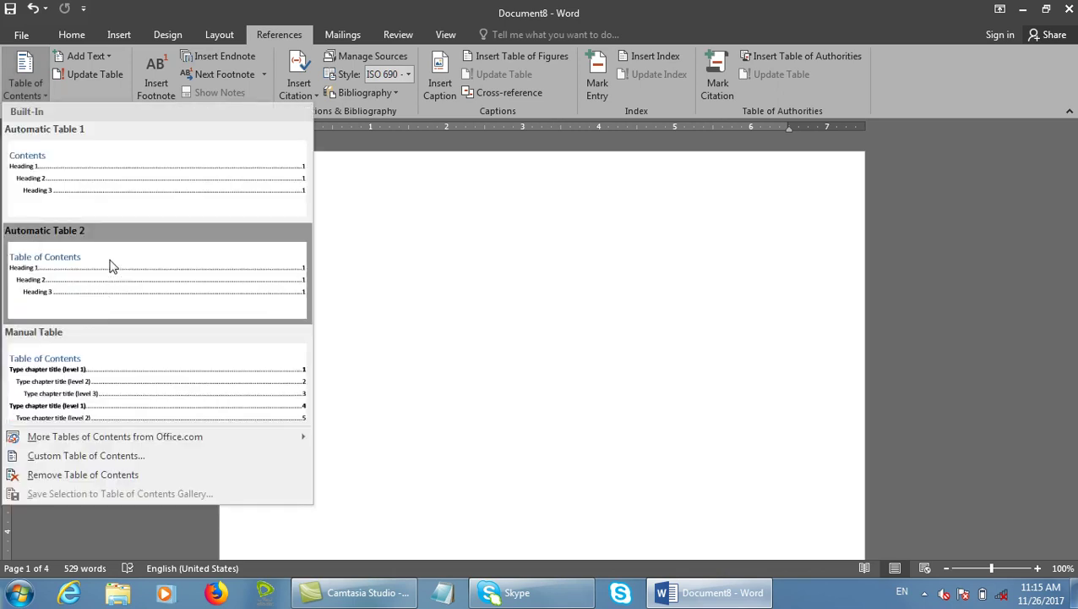
{"action": "left_click", "coordinate": [107, 264]}
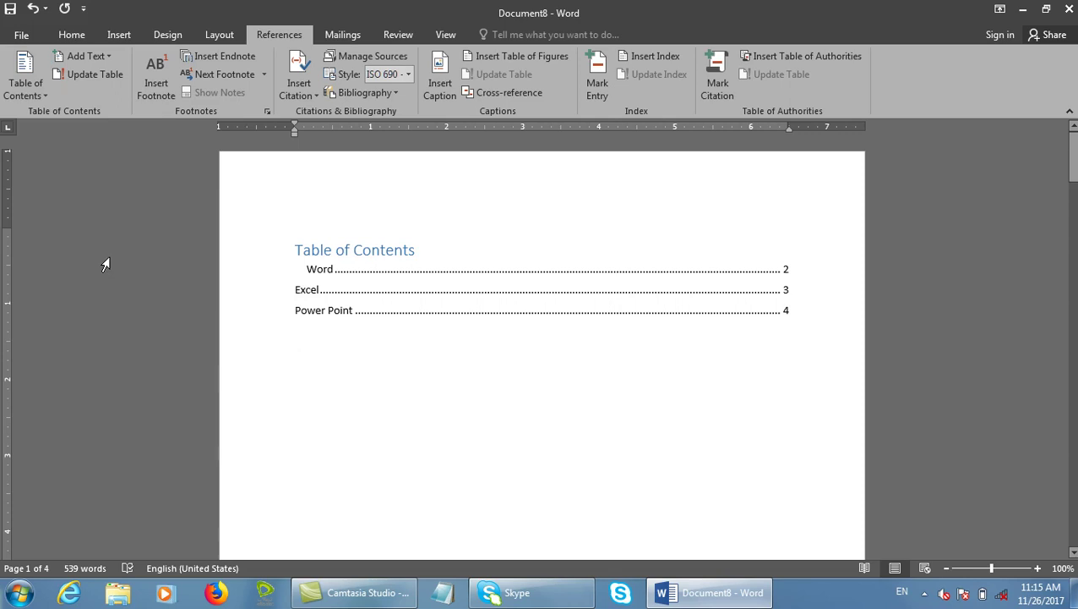
{"action": "key", "text": "ctrl+z"}
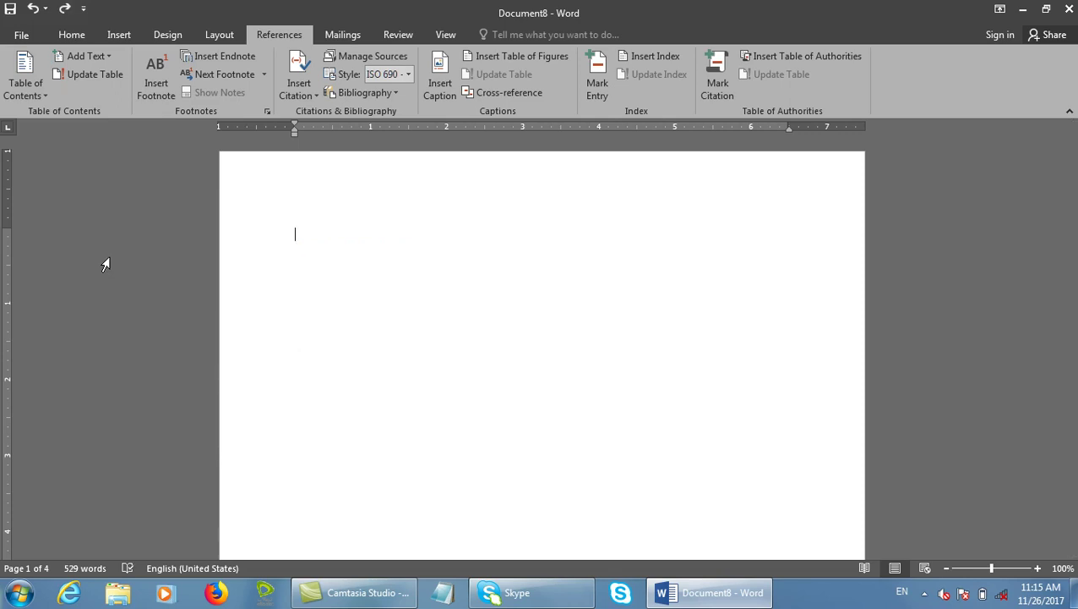
{"action": "scroll", "coordinate": [312, 389], "scroll_direction": "down", "scroll_amount": 15}
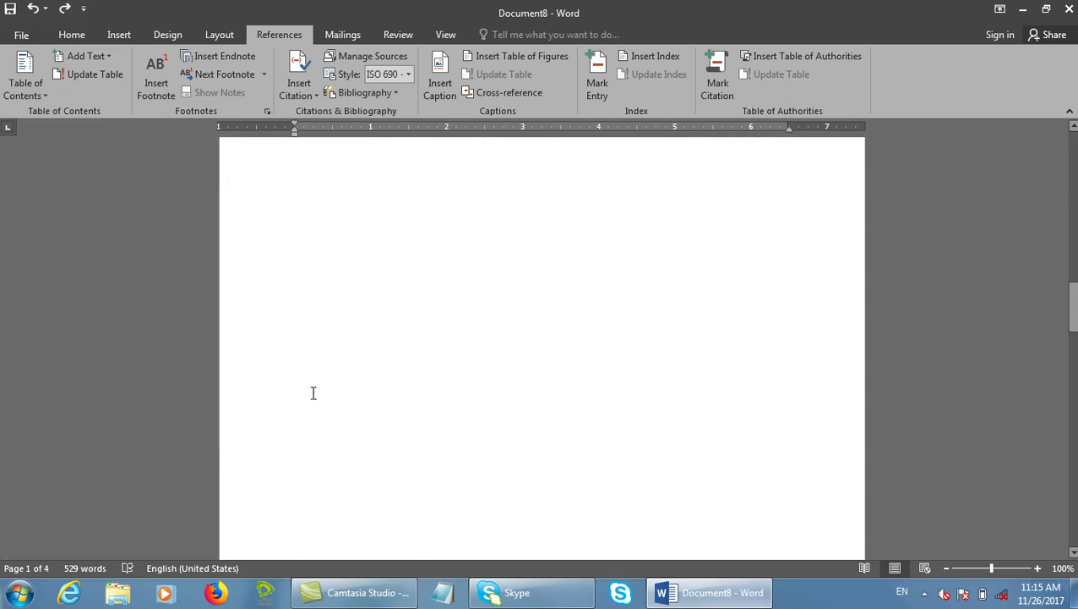
{"action": "scroll", "coordinate": [344, 310], "scroll_direction": "up", "scroll_amount": 15}
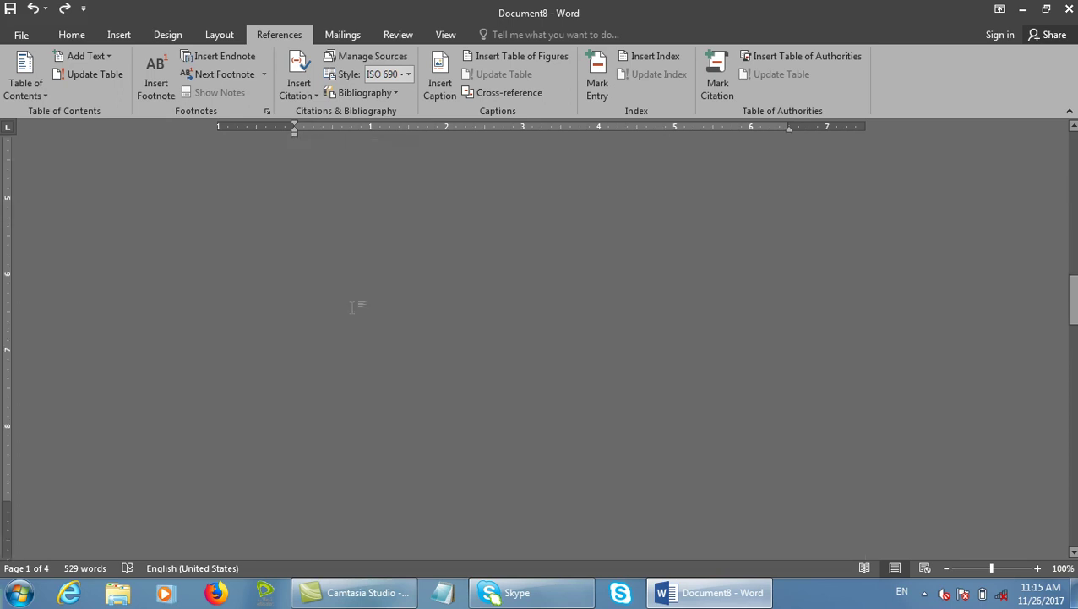
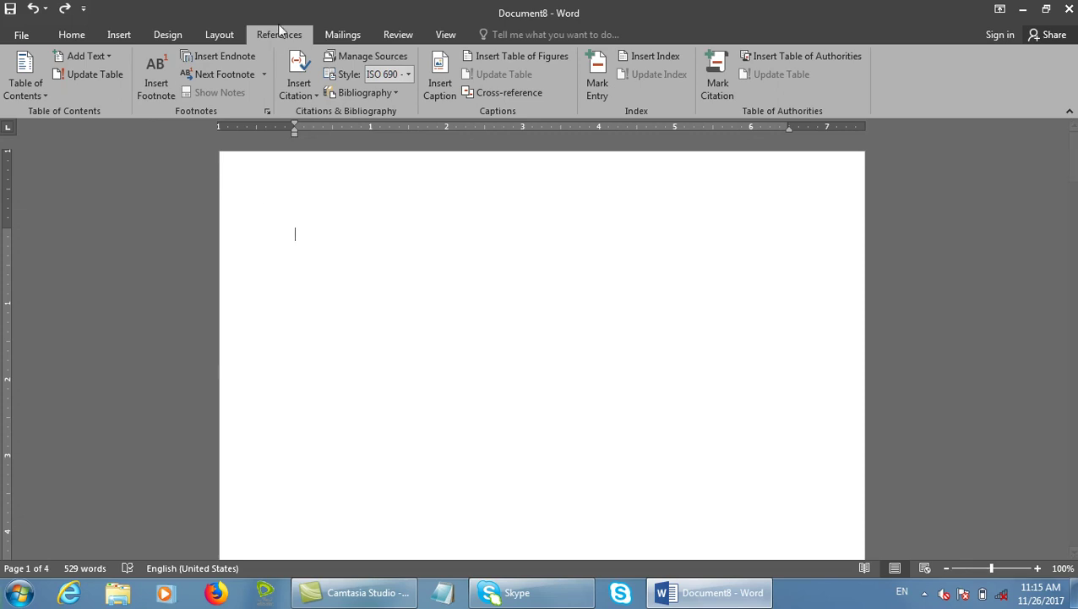
{"action": "left_click", "coordinate": [27, 74]}
{"action": "left_click", "coordinate": [158, 272]}
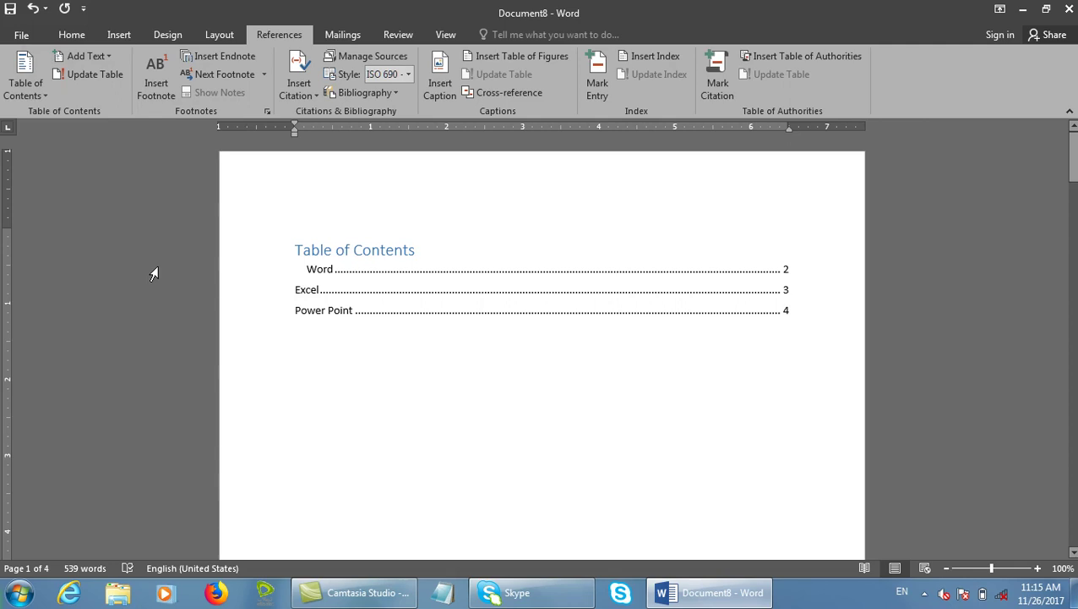
{"action": "key", "text": "ctrl+z"}
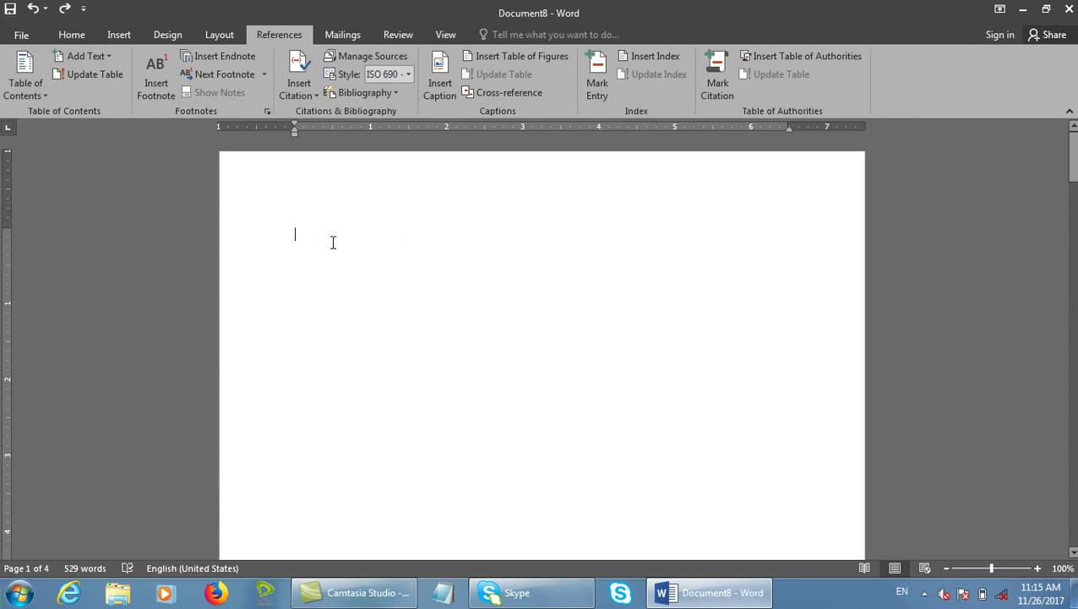
- Insert heading-text cross-references to Word and Excel on separate lines of the first page
{"action": "left_click", "coordinate": [513, 90]}
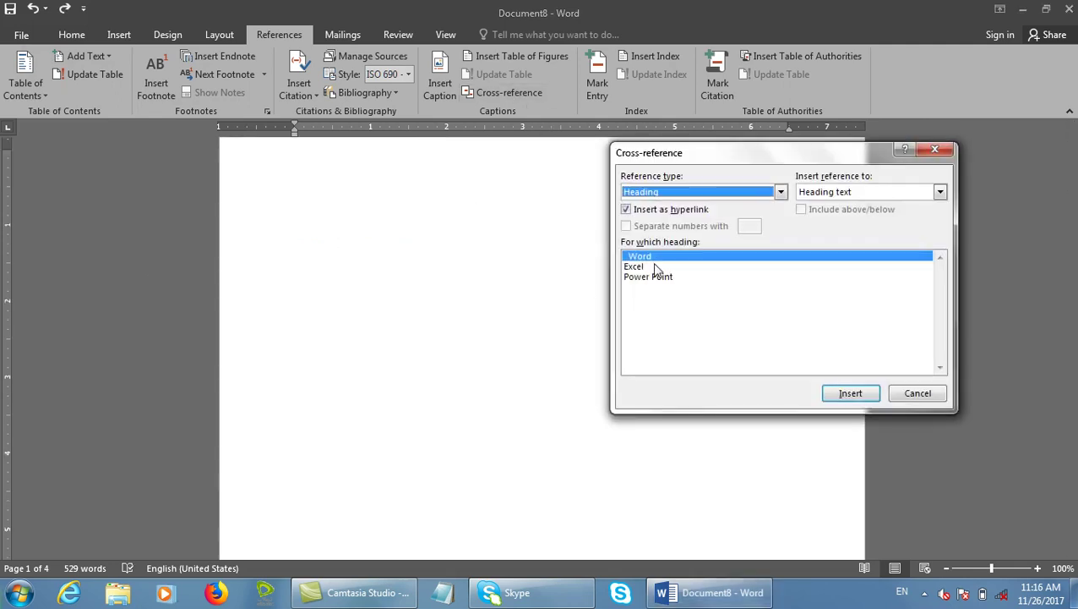
{"action": "left_click", "coordinate": [872, 396]}
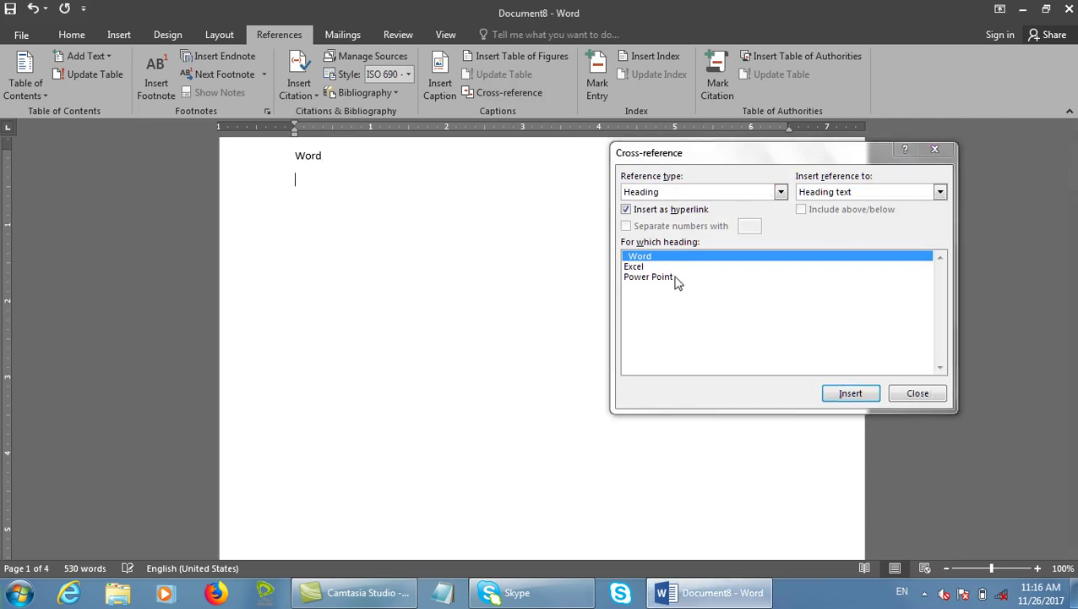
{"action": "left_click", "coordinate": [639, 267]}
{"action": "left_click", "coordinate": [849, 393]}
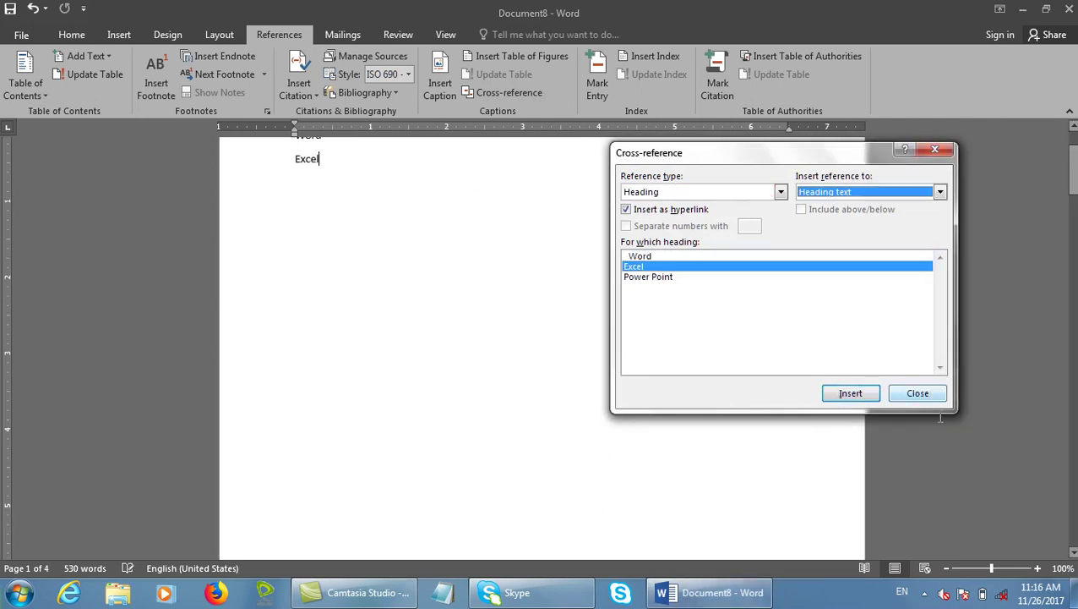
{"action": "left_click", "coordinate": [940, 394]}
{"action": "scroll", "coordinate": [524, 385], "scroll_direction": "up", "scroll_amount": 2}
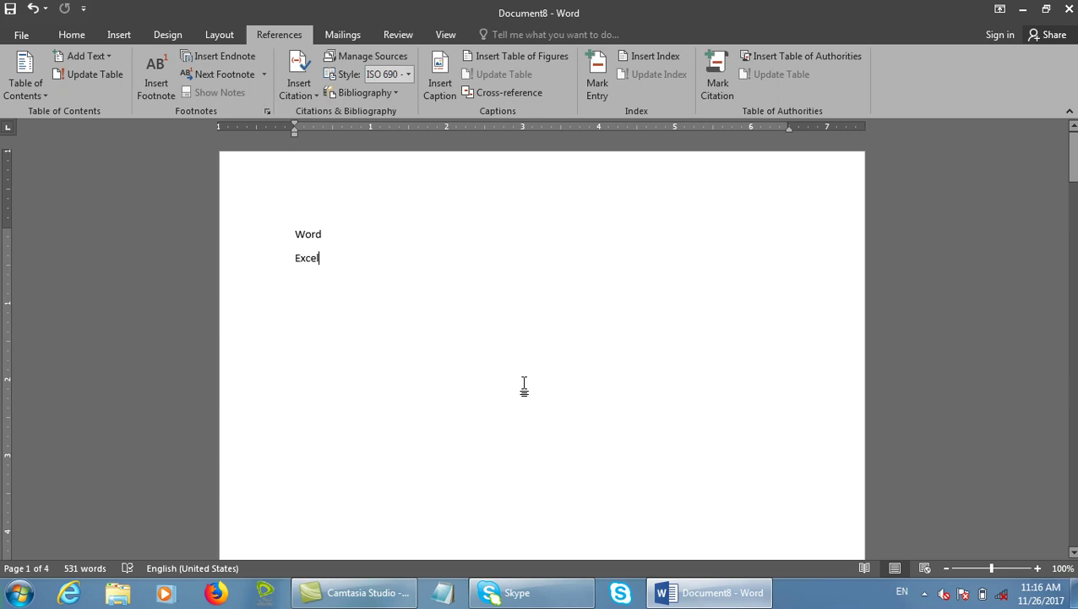
- Review the reference types offered for cross-references, such as Numbered item, Bookmark, Footnote, Endnote and Equation, without inserting one
{"action": "left_click", "coordinate": [505, 92]}
{"action": "left_click", "coordinate": [651, 196]}
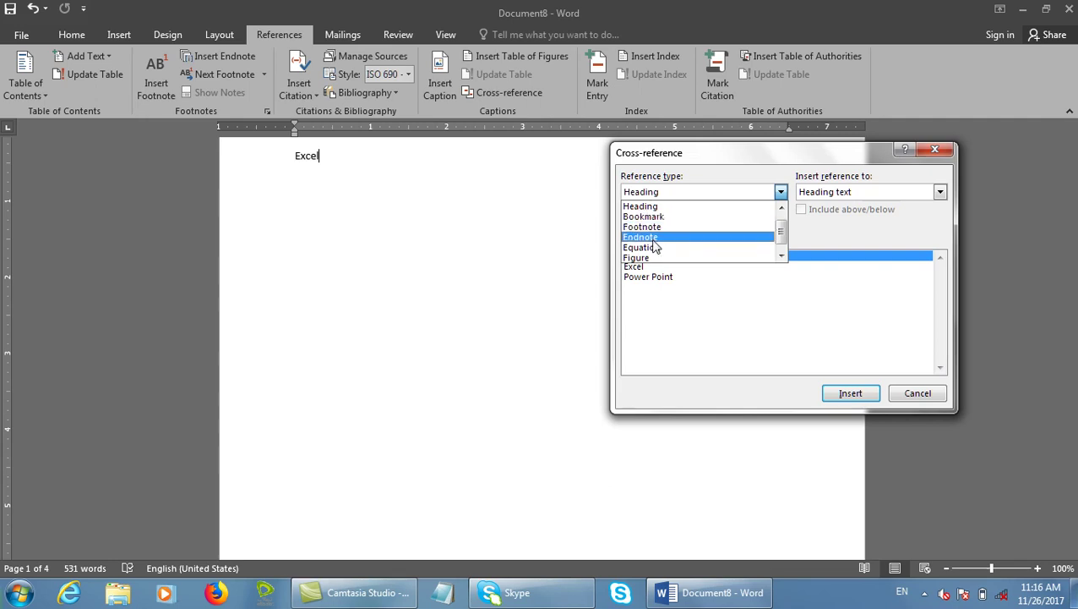
{"action": "scroll", "coordinate": [660, 258], "scroll_direction": "up", "scroll_amount": 1}
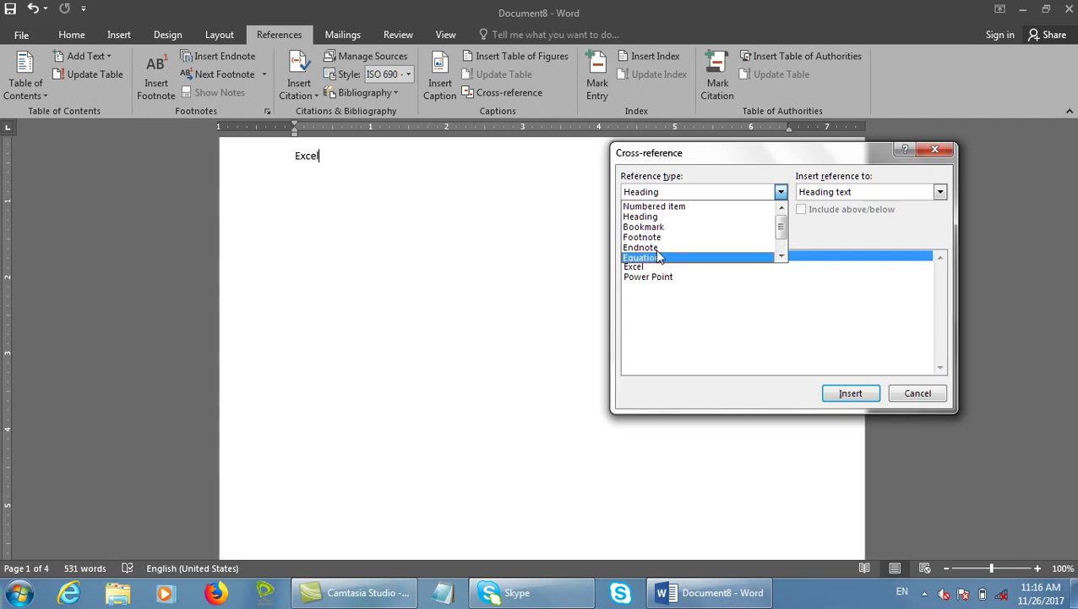
{"action": "left_click", "coordinate": [710, 321]}
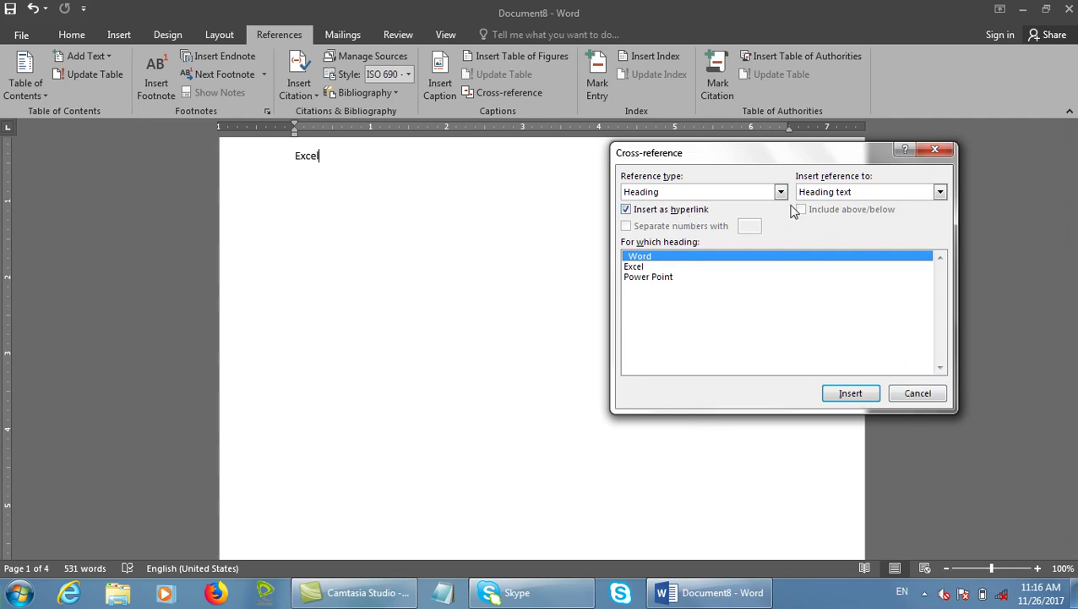
{"action": "left_click", "coordinate": [710, 192]}
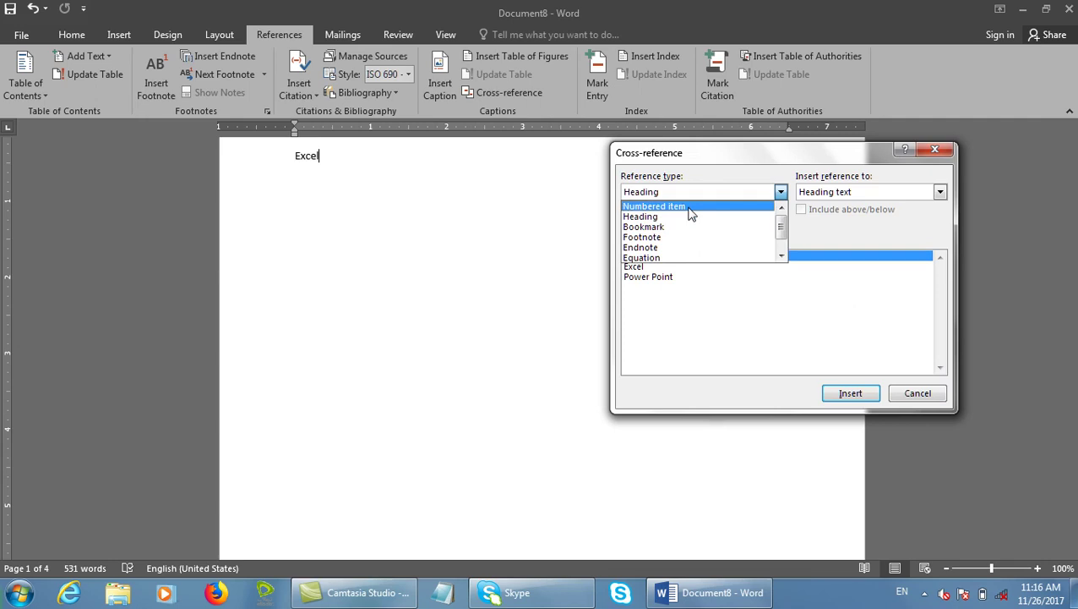
{"action": "left_click", "coordinate": [912, 404]}
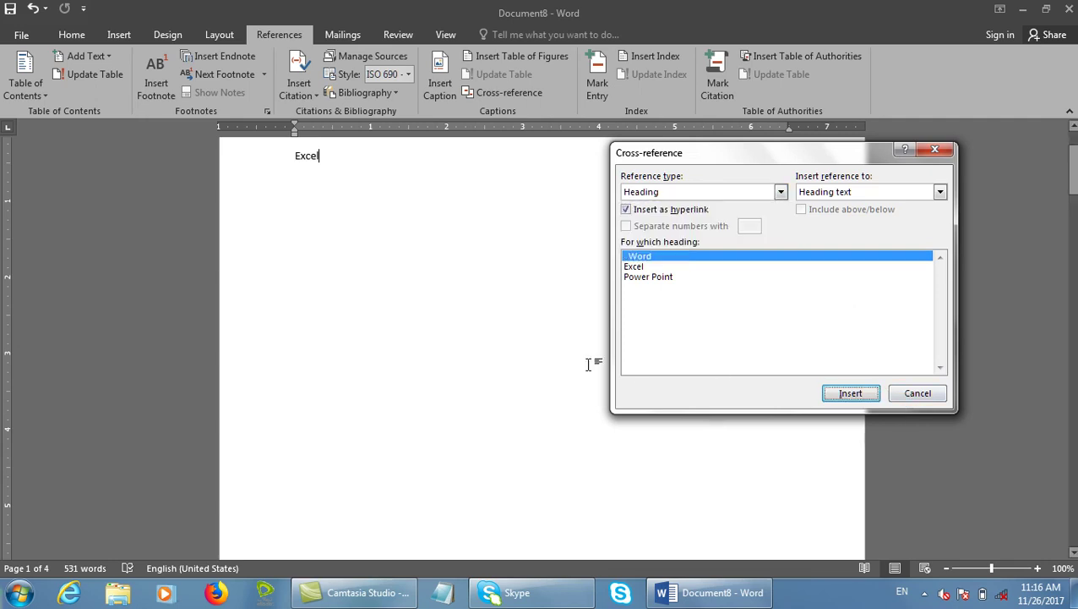
{"action": "left_click", "coordinate": [898, 397]}
- Close the cross-reference document without saving it and create a new blank document
{"action": "key", "text": "ctrl+w"}
{"action": "key", "text": "n"}
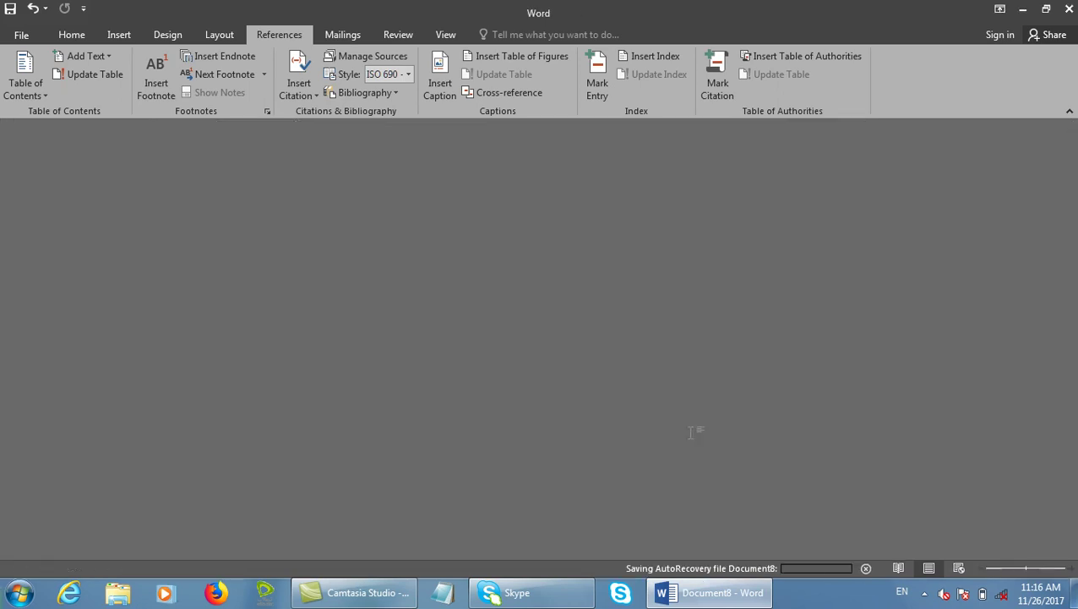
{"action": "key", "text": "ctrl+n"}
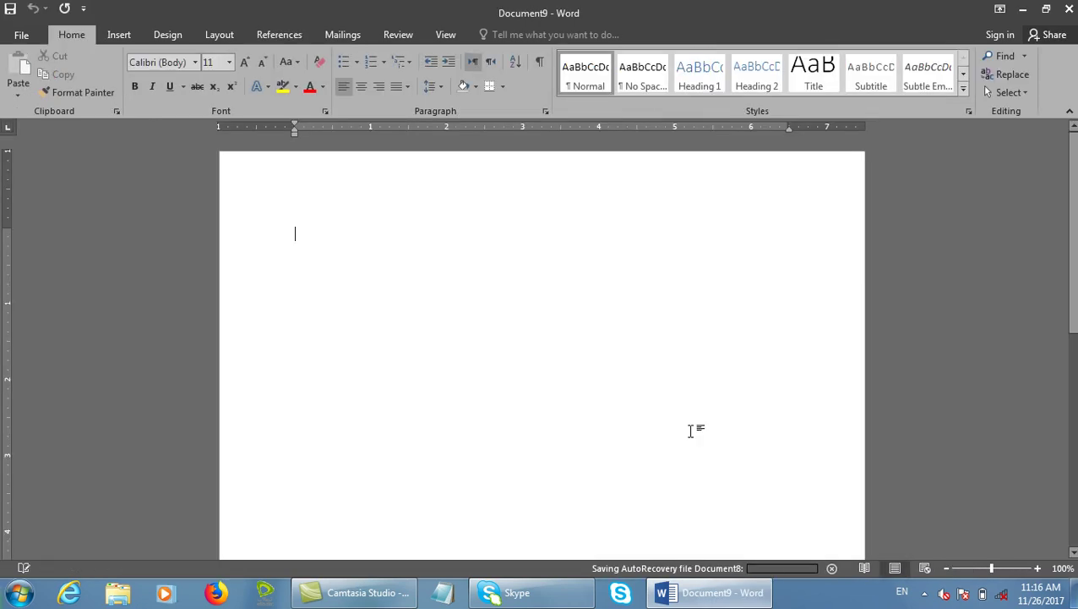
- Add a page break in the blank document and generate sample text on the second page with =rand()
{"action": "key", "text": "ctrl+Return"}
{"action": "type", "text": "=="}
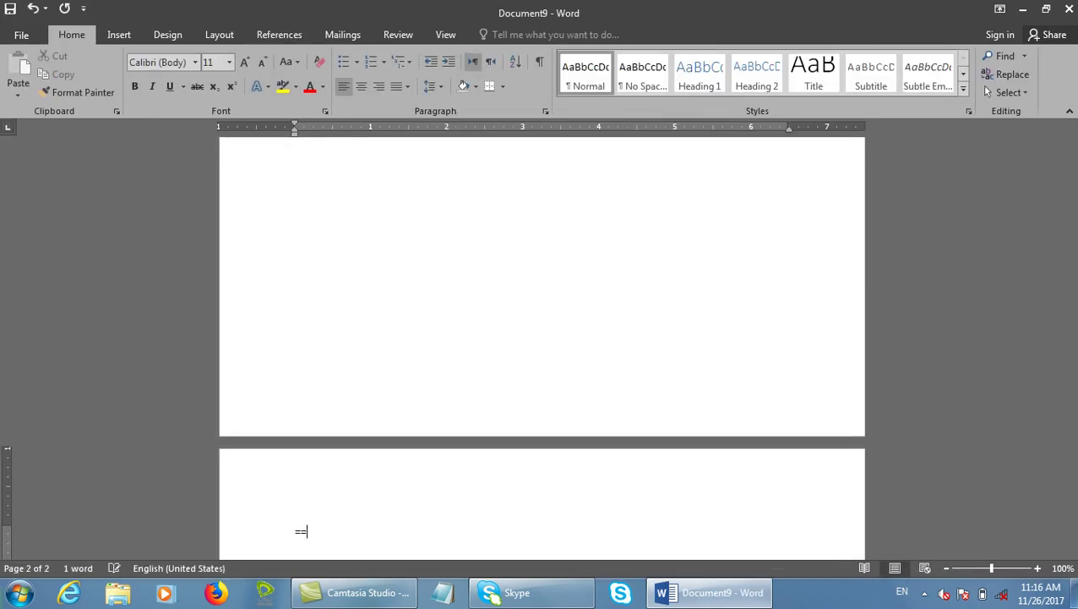
{"action": "type", "text": "and("}
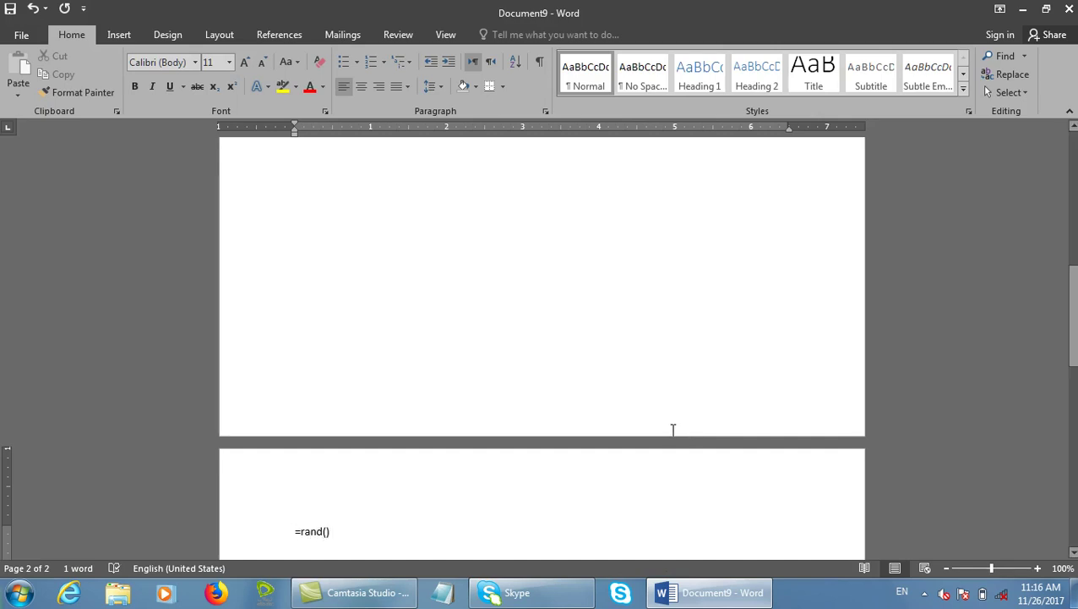
{"action": "type", "text": ")"}
{"action": "key", "text": "Return"}
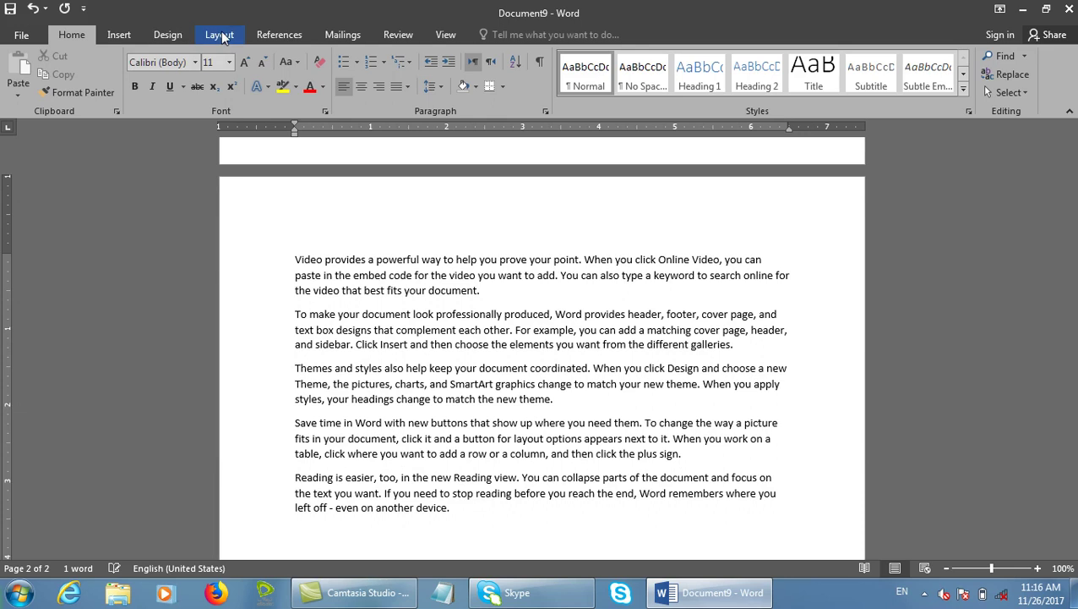
- Try continuous line numbering on the sample text, undoing it once and reapplying it with all the paragraphs selected
{"action": "left_click", "coordinate": [220, 35]}
{"action": "left_click", "coordinate": [195, 77]}
{"action": "left_click", "coordinate": [225, 113]}
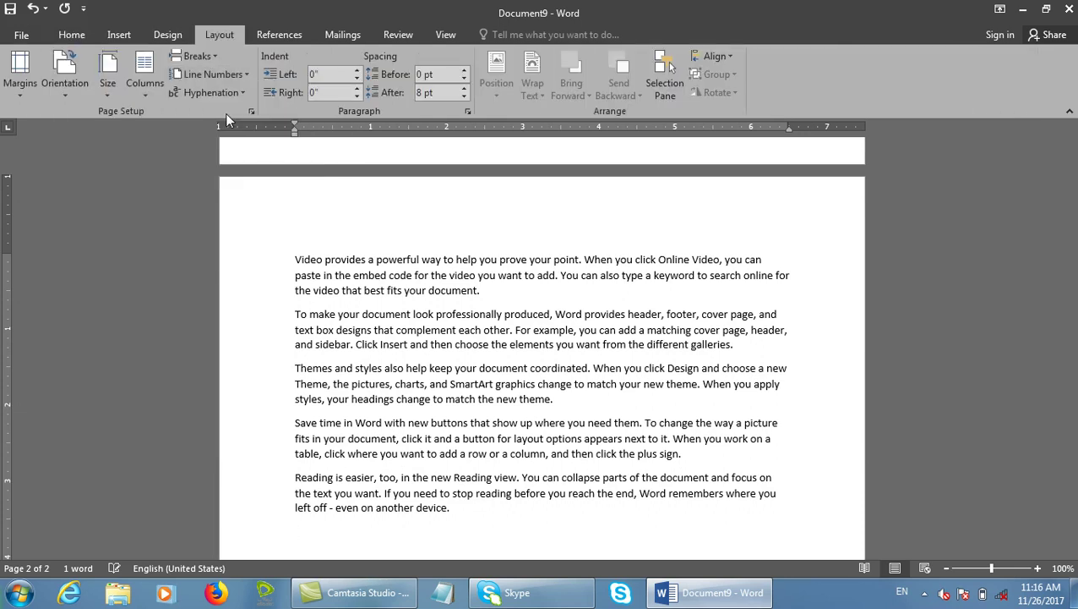
{"action": "key", "text": "ctrl+Home"}
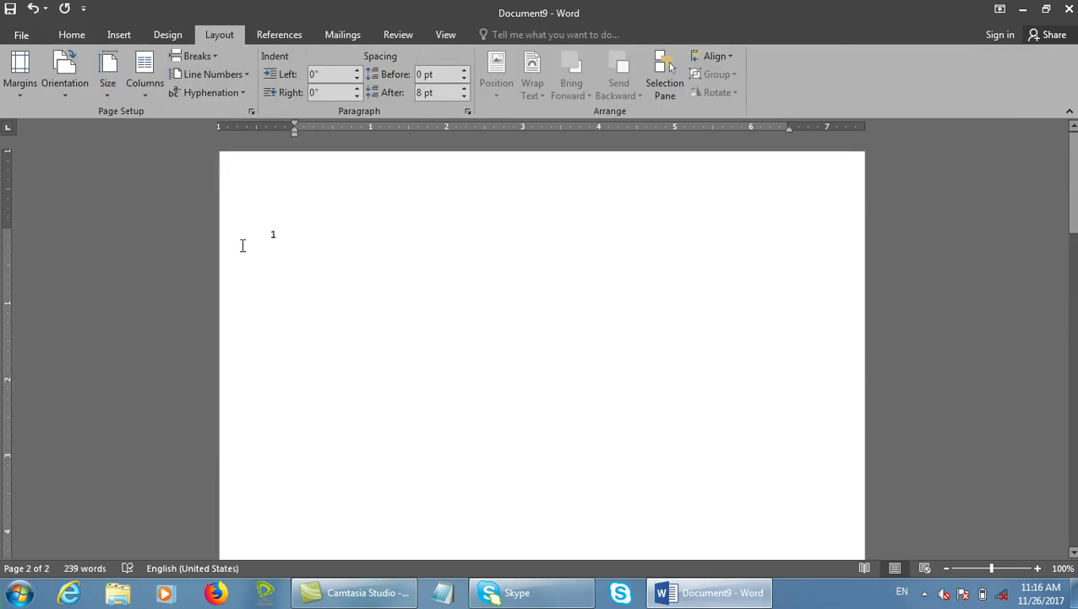
{"action": "key", "text": "ctrl+z"}
{"action": "left_click_drag", "start_coordinate": [499, 515], "coordinate": [292, 254]}
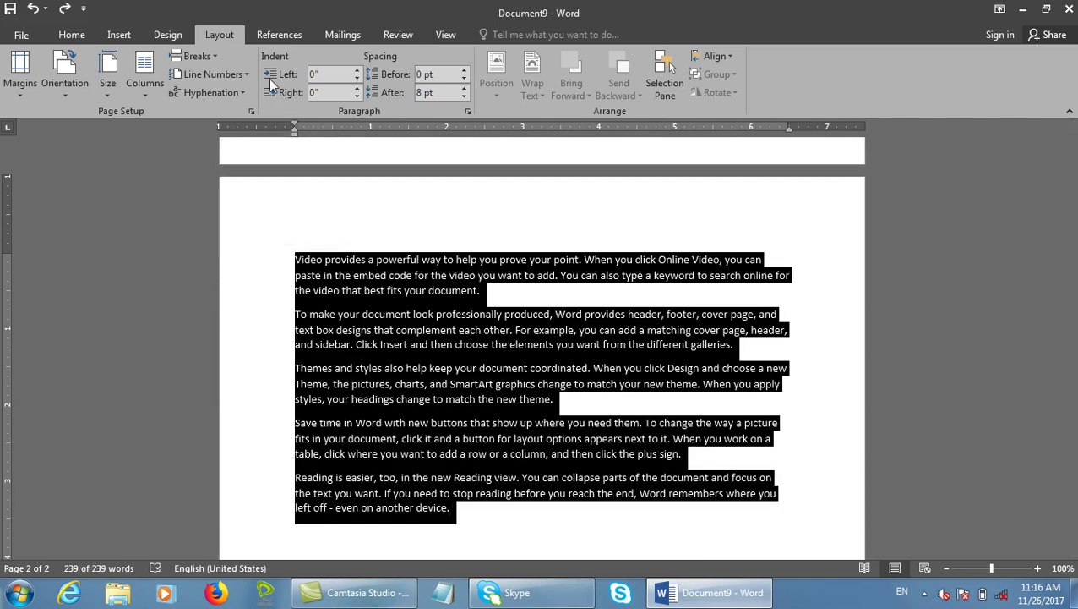
{"action": "left_click", "coordinate": [211, 73]}
{"action": "left_click", "coordinate": [240, 108]}
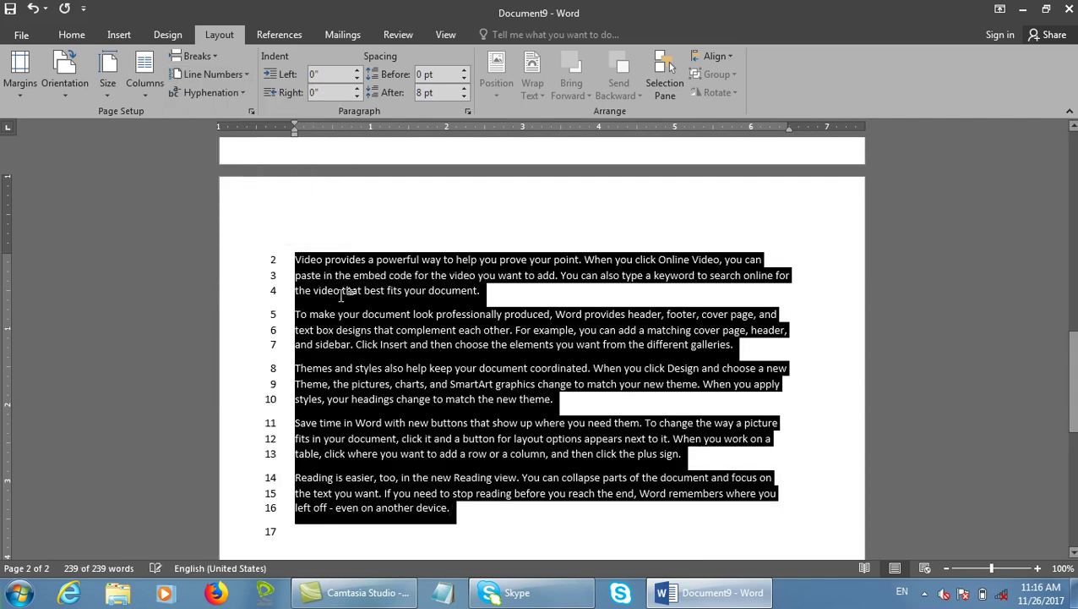
- Add a blank numbered line on the first page, then undo it together with the line numbering and the generated text
{"action": "key", "text": "Delete"}
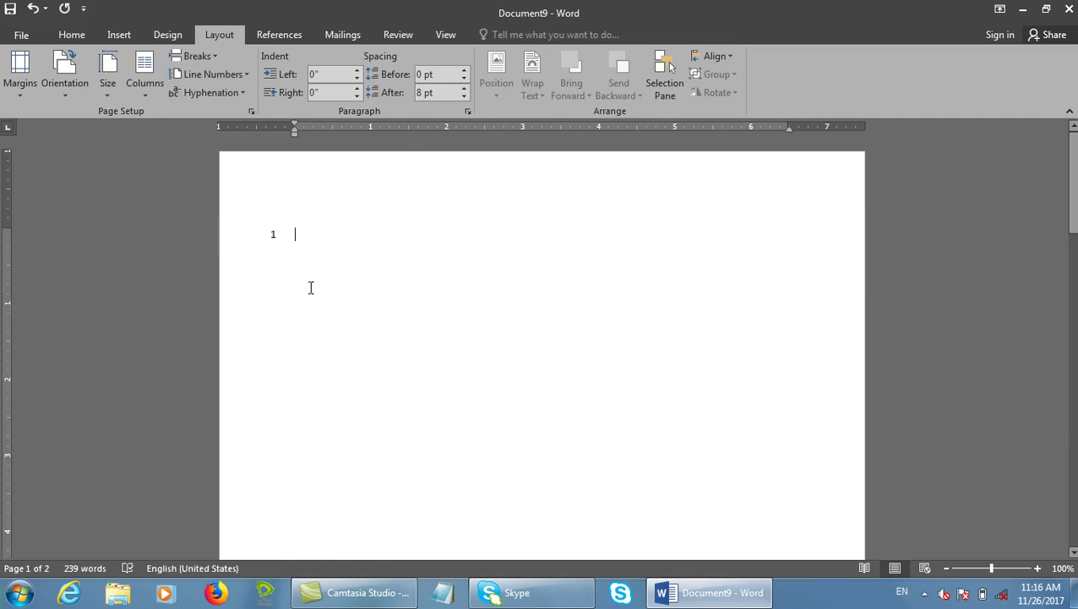
{"action": "key", "text": "Return"}
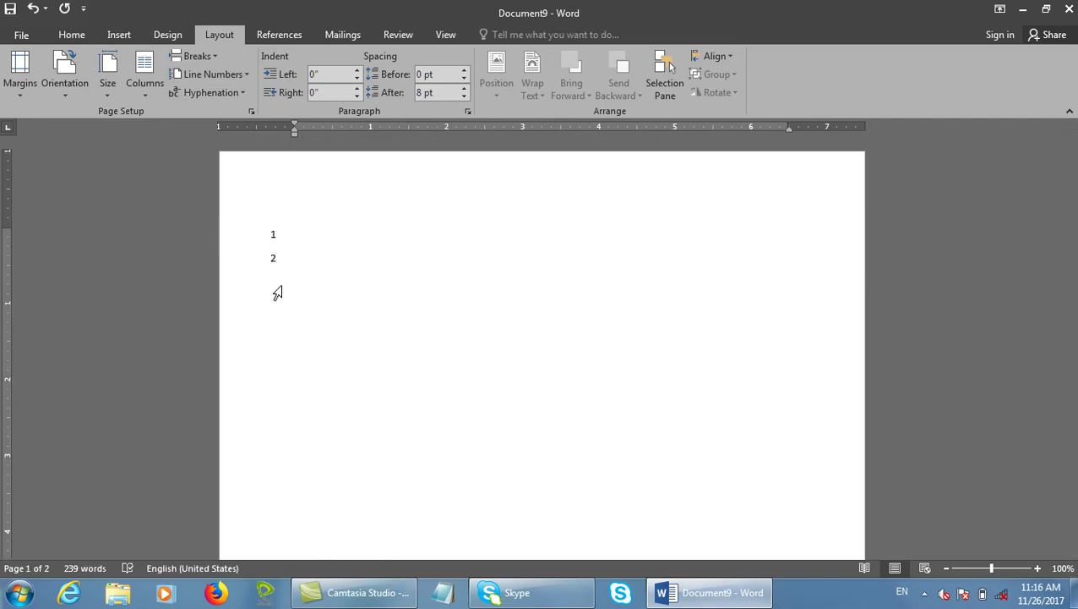
{"action": "key", "text": "ctrl+z"}
{"action": "key", "text": "ctrl+z"}
{"action": "key", "text": "ctrl+z"}
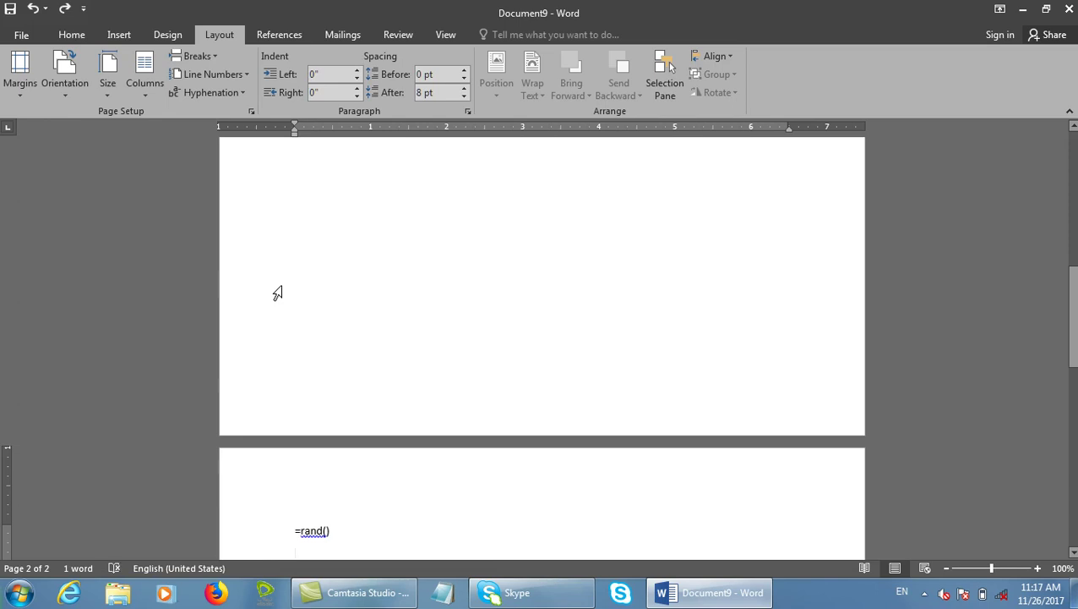
- Clear the remaining formula and page break, then generate 30 paragraphs of sample text with =rand(30)
{"action": "scroll", "coordinate": [278, 293], "scroll_direction": "down", "scroll_amount": 5}
{"action": "key", "text": "BackSpace"}
{"action": "type", "text": "=rand(30"}
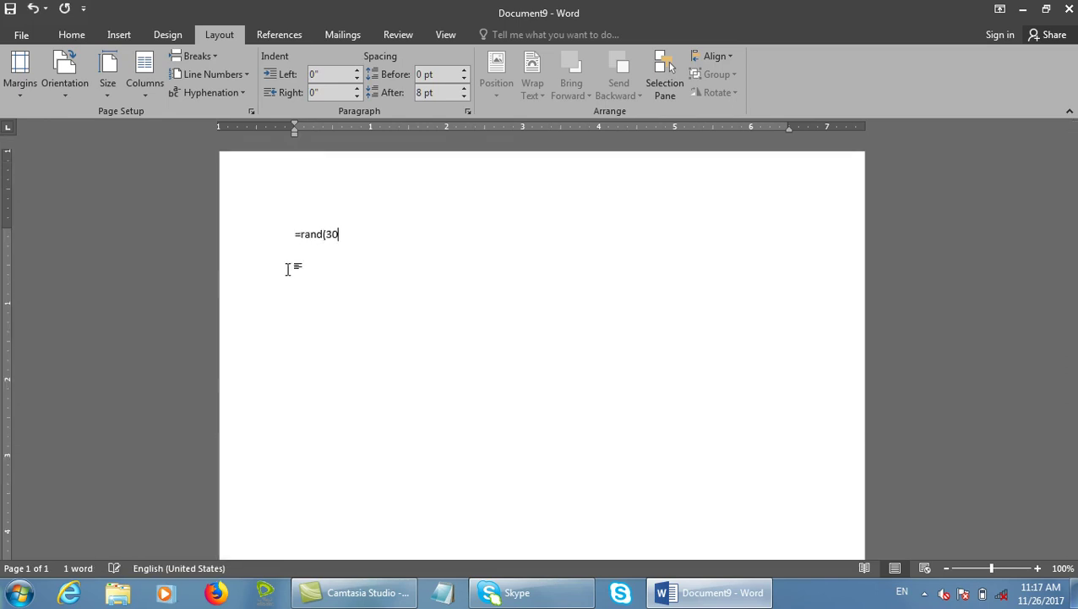
{"action": "scroll", "coordinate": [287, 268], "scroll_direction": "down", "scroll_amount": 1}
{"action": "type", "text": ")"}
{"action": "key", "text": "Return"}
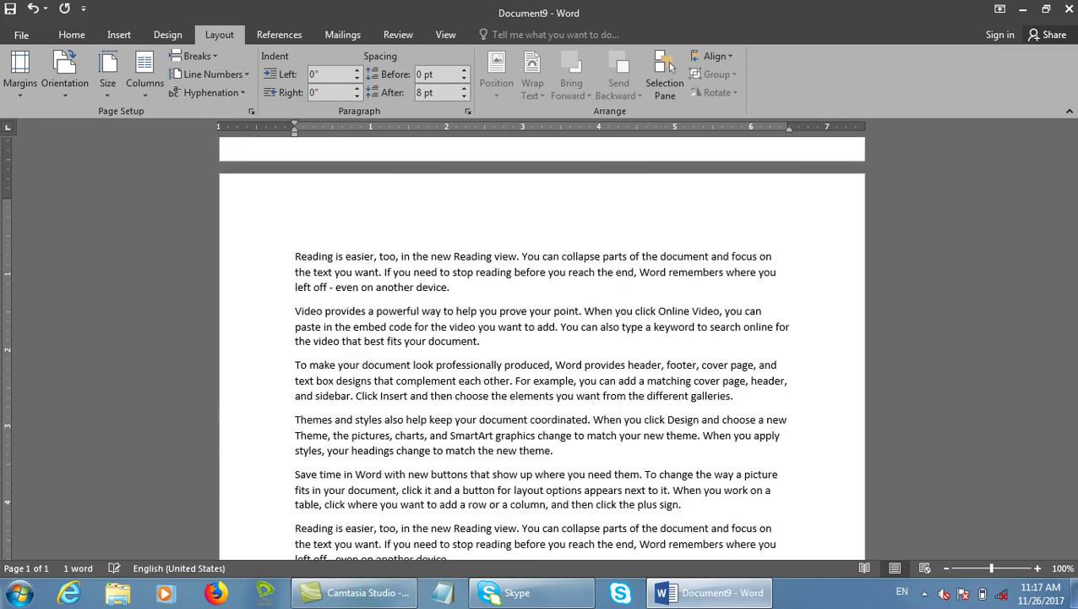
- Apply continuous line numbering to the sample text and add a page break after its last paragraph
{"action": "left_click", "coordinate": [197, 73]}
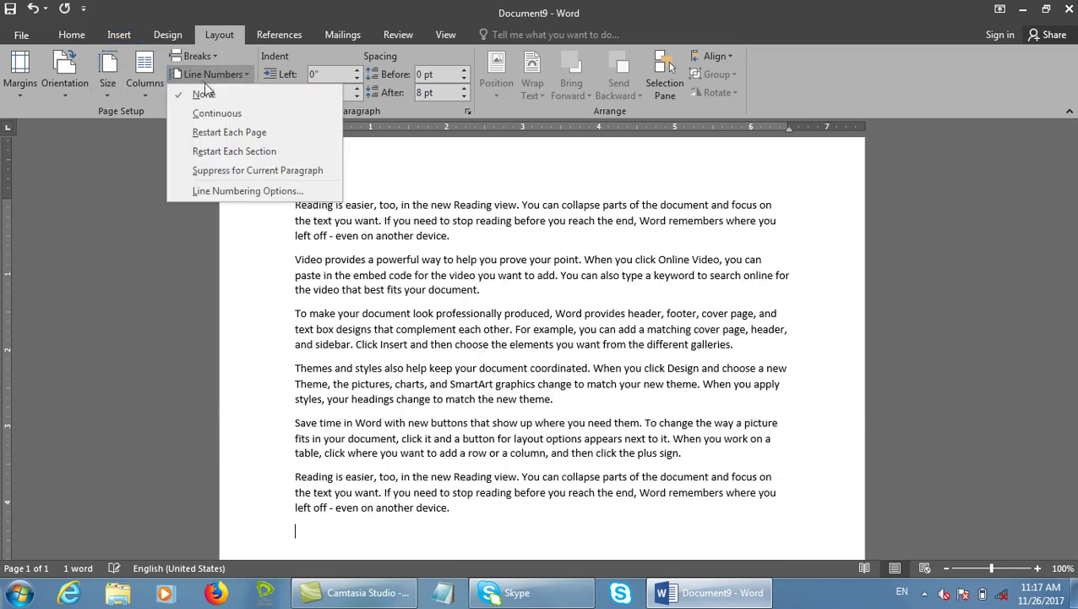
{"action": "left_click", "coordinate": [223, 116]}
{"action": "scroll", "coordinate": [528, 485], "scroll_direction": "down", "scroll_amount": 8}
{"action": "scroll", "coordinate": [528, 485], "scroll_direction": "down", "scroll_amount": 3}
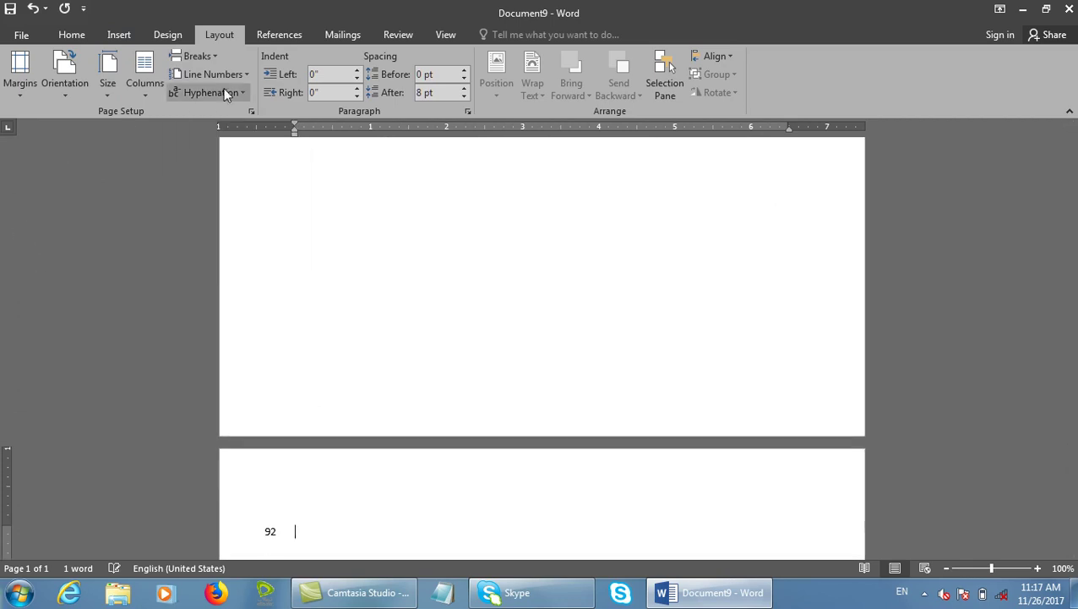
{"action": "key", "text": "BackSpace"}
{"action": "key", "text": "BackSpace"}
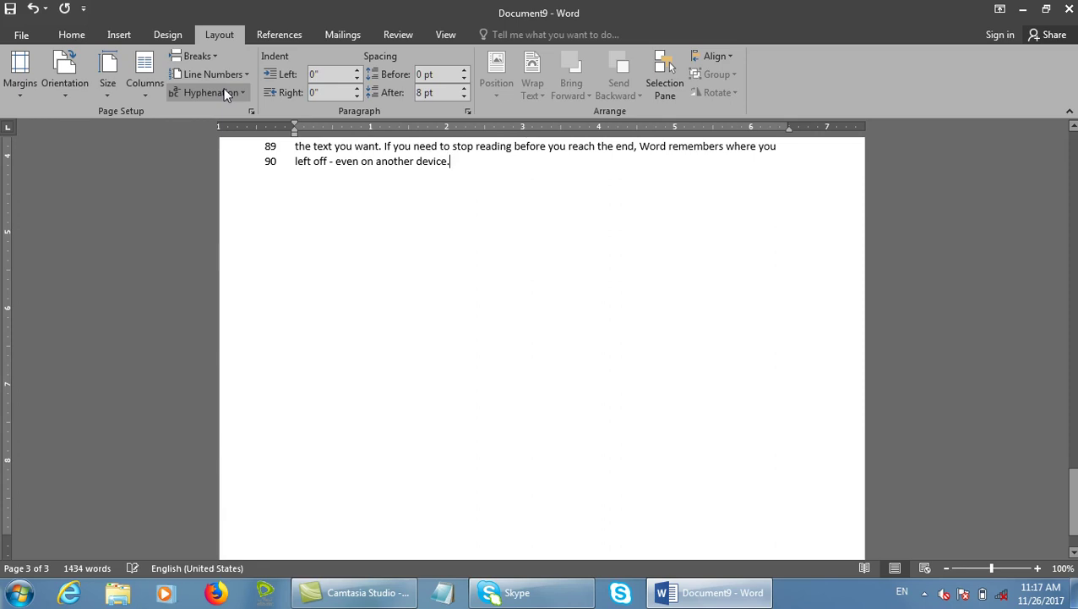
{"action": "key", "text": "ctrl+Return"}
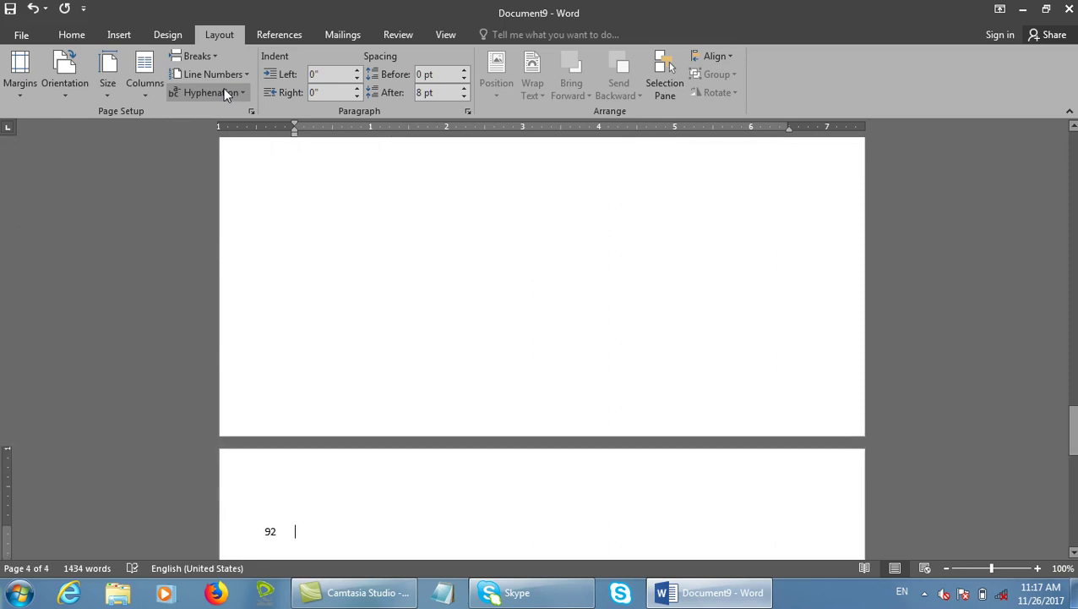
- Try adding blank lines and another page break on the last page, then remove them again
{"action": "key", "text": "Return"}
{"action": "key", "text": "Return"}
{"action": "key", "text": "Return"}
{"action": "key", "text": "BackSpace"}
{"action": "key", "text": "BackSpace"}
{"action": "key", "text": "BackSpace"}
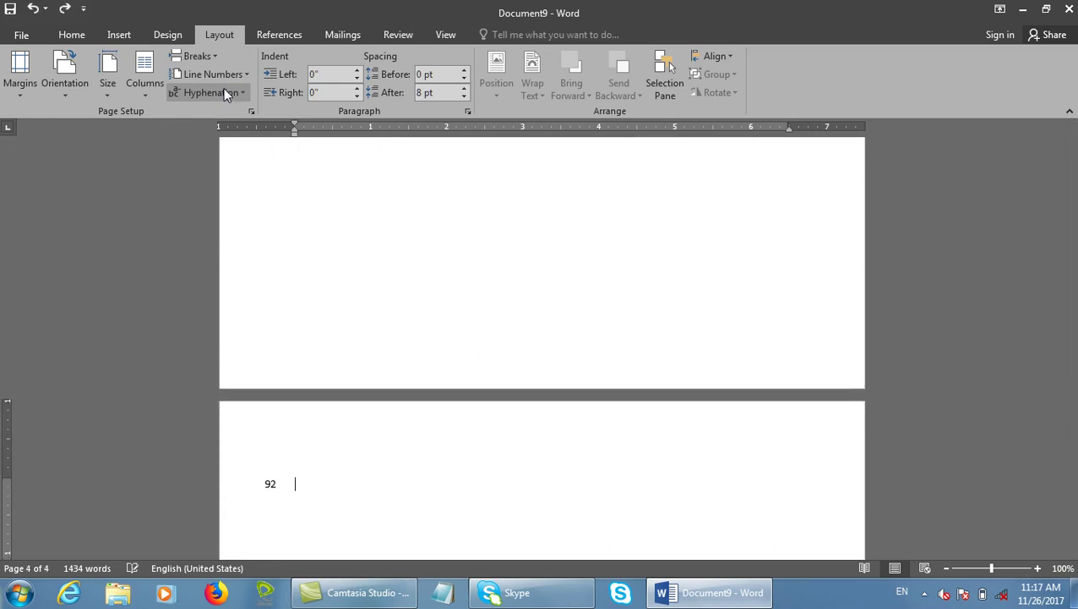
{"action": "key", "text": "ctrl+Return"}
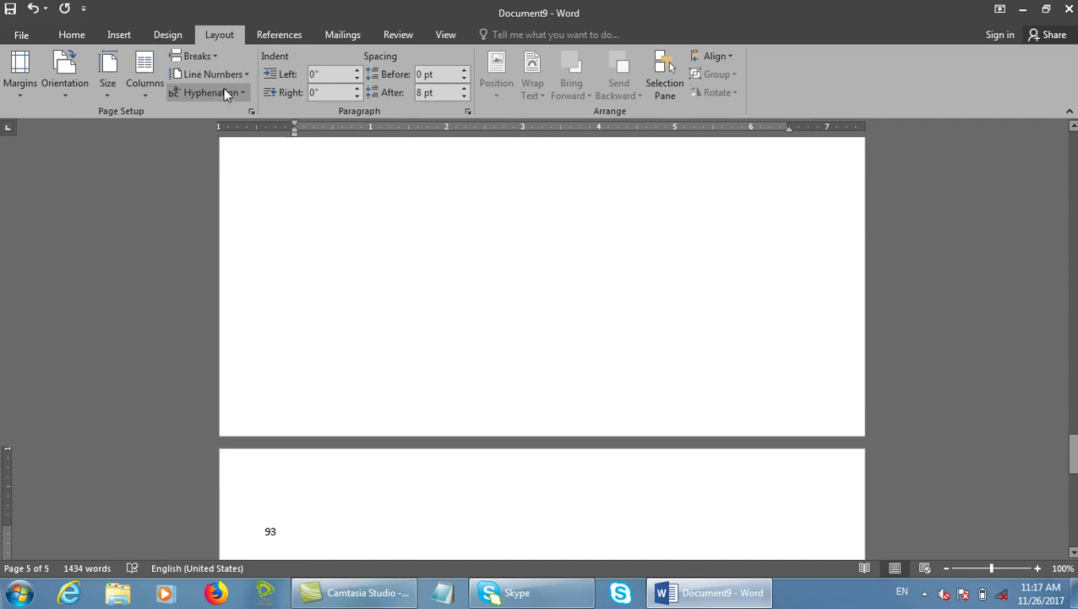
{"action": "key", "text": "ctrl+z"}
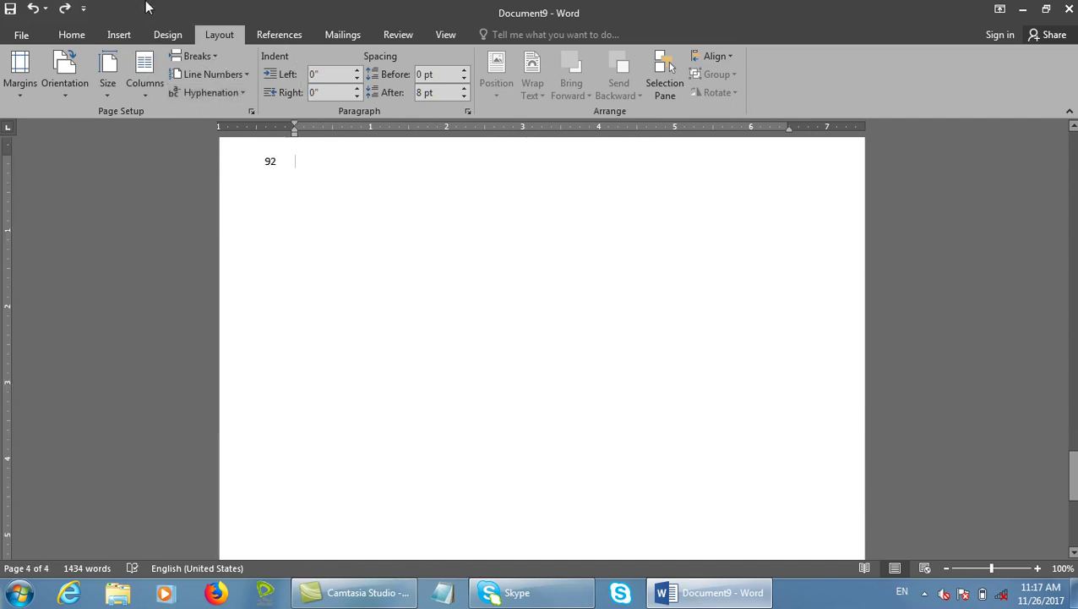
- Review the page and section break types, then remove the line number from the blank last page
{"action": "left_click", "coordinate": [242, 72]}
{"action": "left_click", "coordinate": [392, 229]}
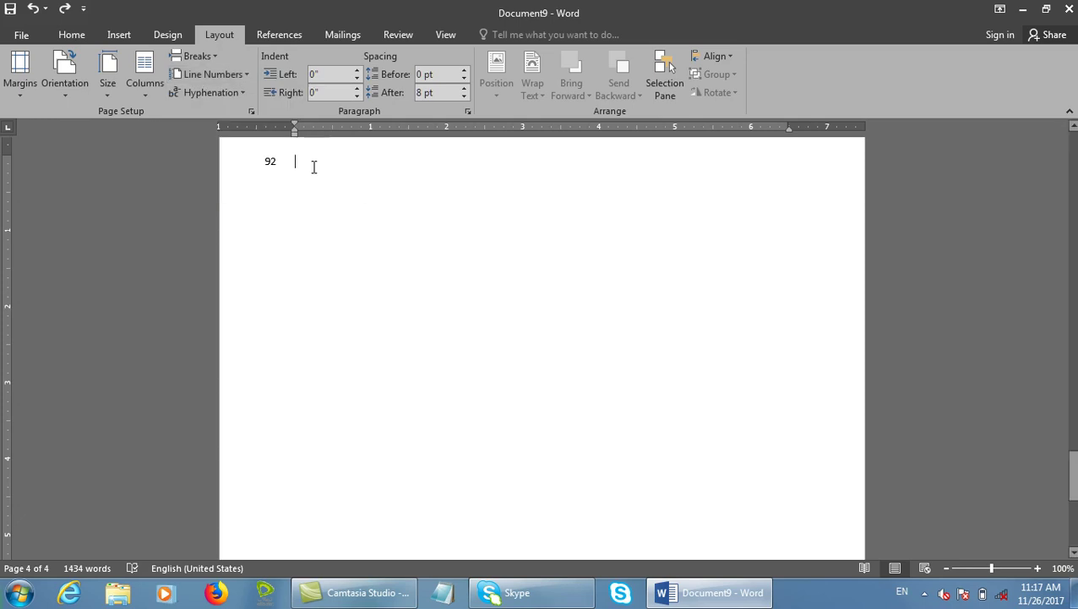
{"action": "left_click", "coordinate": [219, 57]}
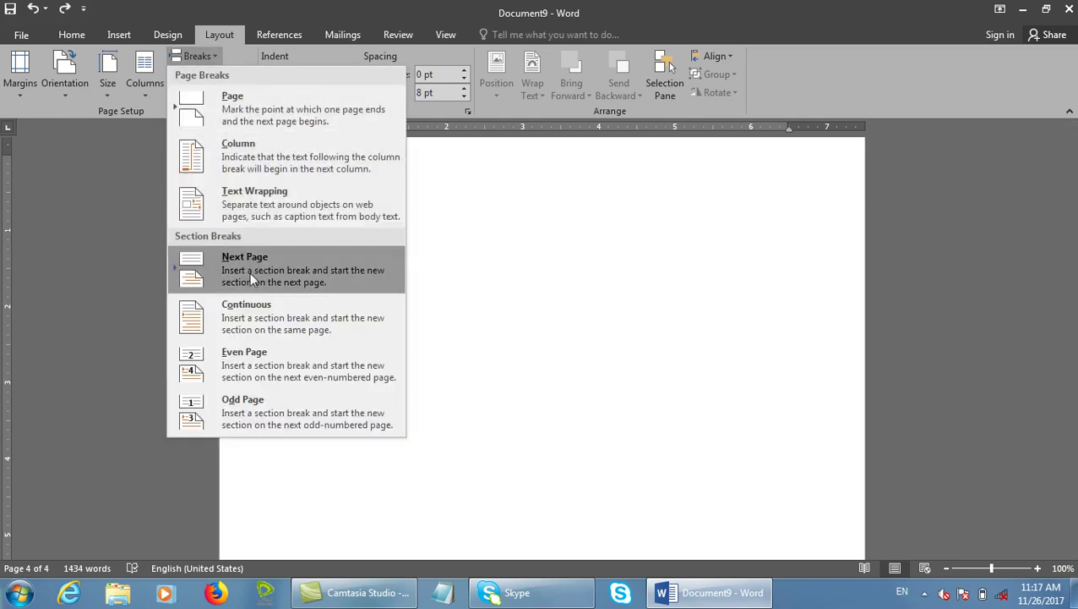
{"action": "left_click", "coordinate": [244, 194]}
{"action": "left_click", "coordinate": [238, 75]}
{"action": "left_click", "coordinate": [230, 99]}
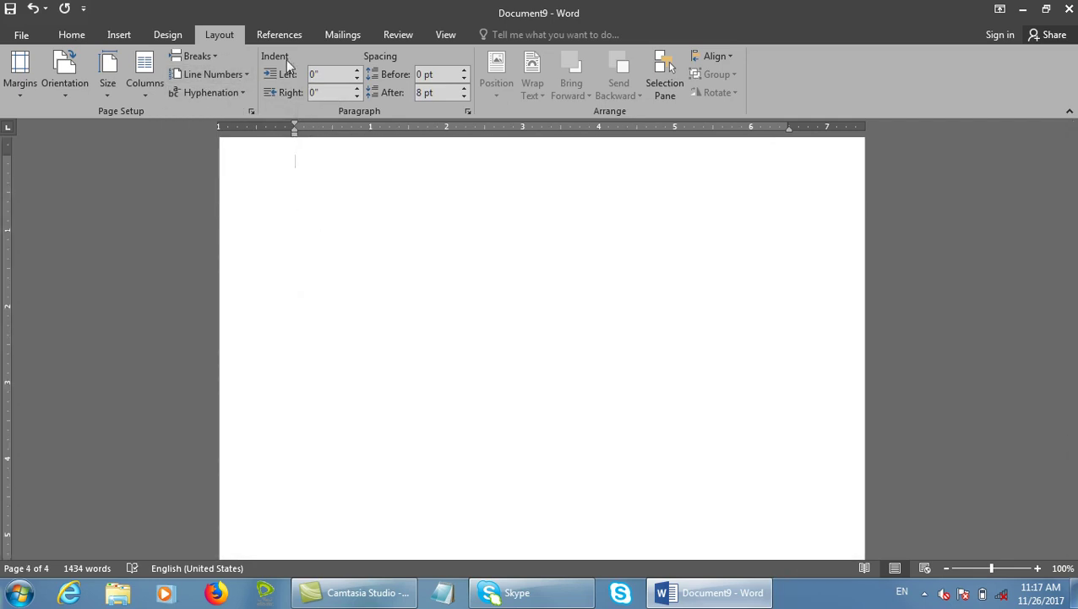
- Review the cross-reference types and the Numbered item reference options, such as Page number and Paragraph number, without inserting one
{"action": "left_click", "coordinate": [280, 34]}
{"action": "left_click", "coordinate": [516, 91]}
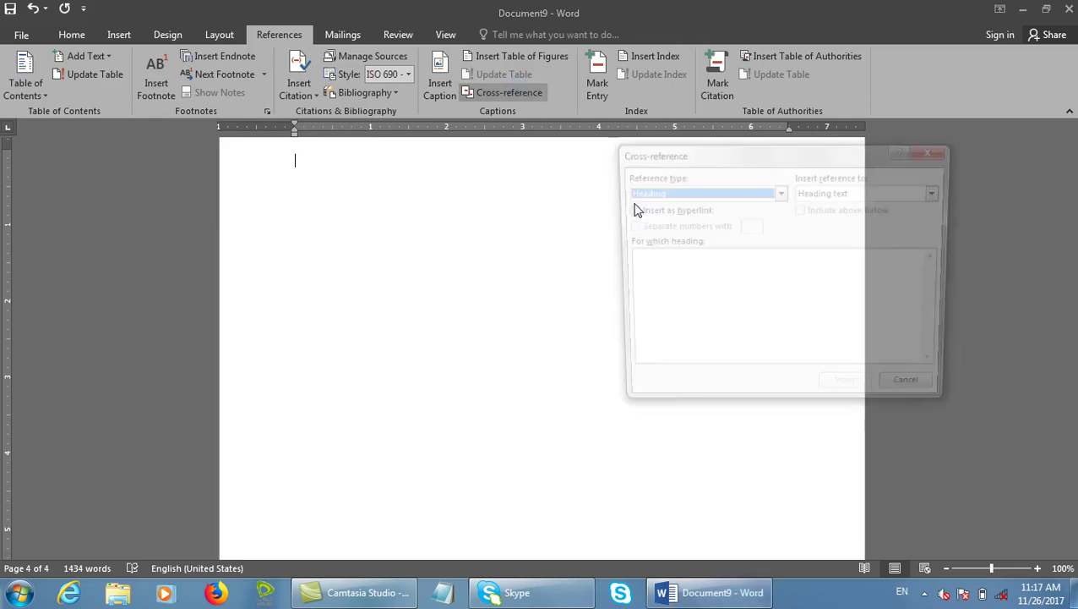
{"action": "left_click", "coordinate": [653, 196]}
{"action": "scroll", "coordinate": [655, 208], "scroll_direction": "down", "scroll_amount": 1}
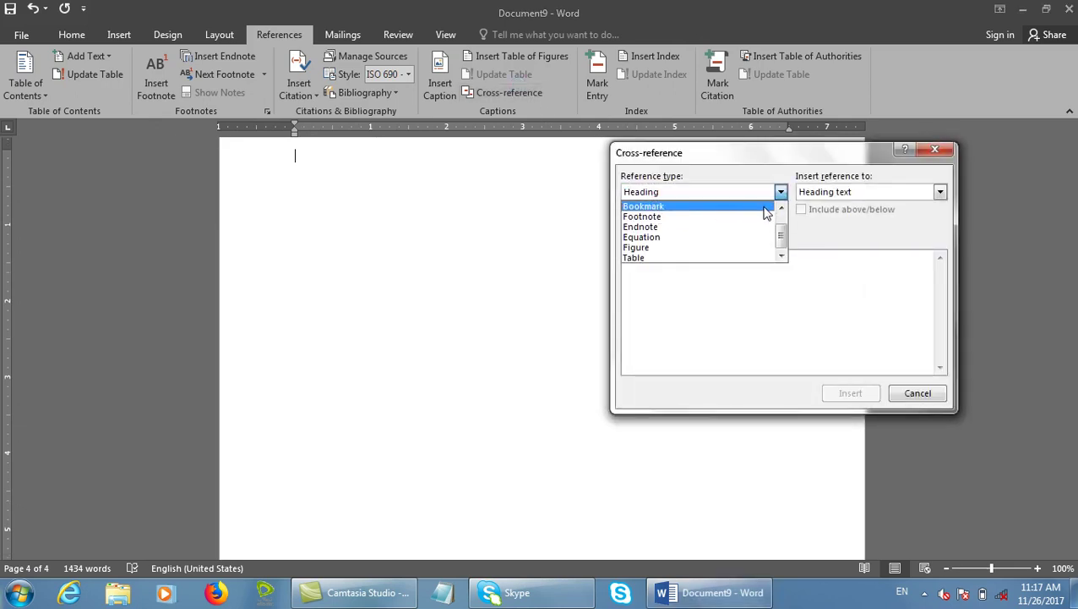
{"action": "scroll", "coordinate": [782, 232], "scroll_direction": "up", "scroll_amount": 2}
{"action": "left_click", "coordinate": [686, 210]}
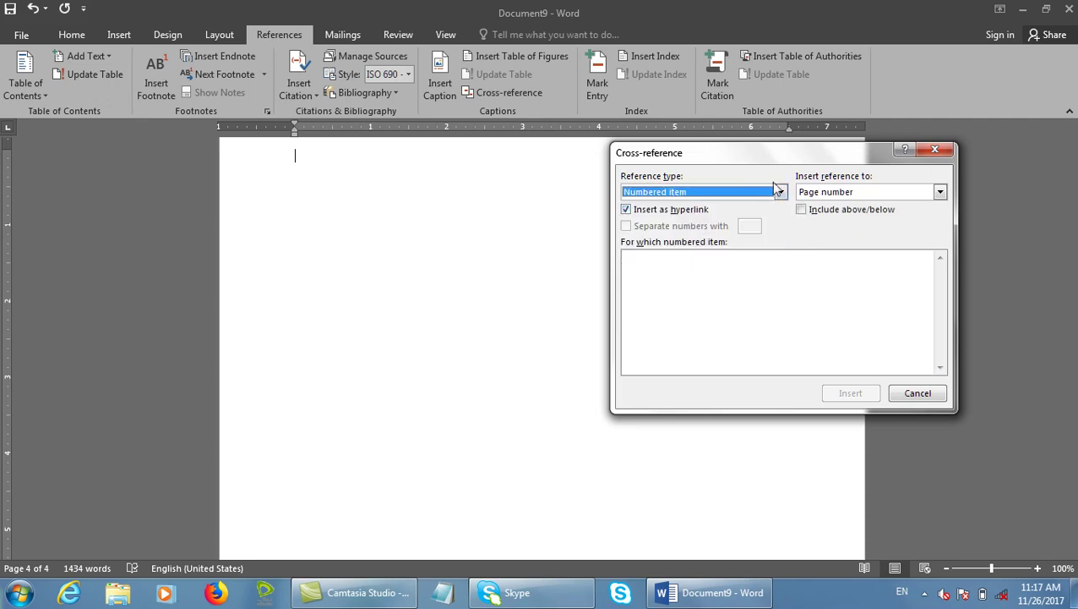
{"action": "left_click", "coordinate": [799, 194]}
{"action": "left_click", "coordinate": [835, 217]}
{"action": "left_click", "coordinate": [835, 193]}
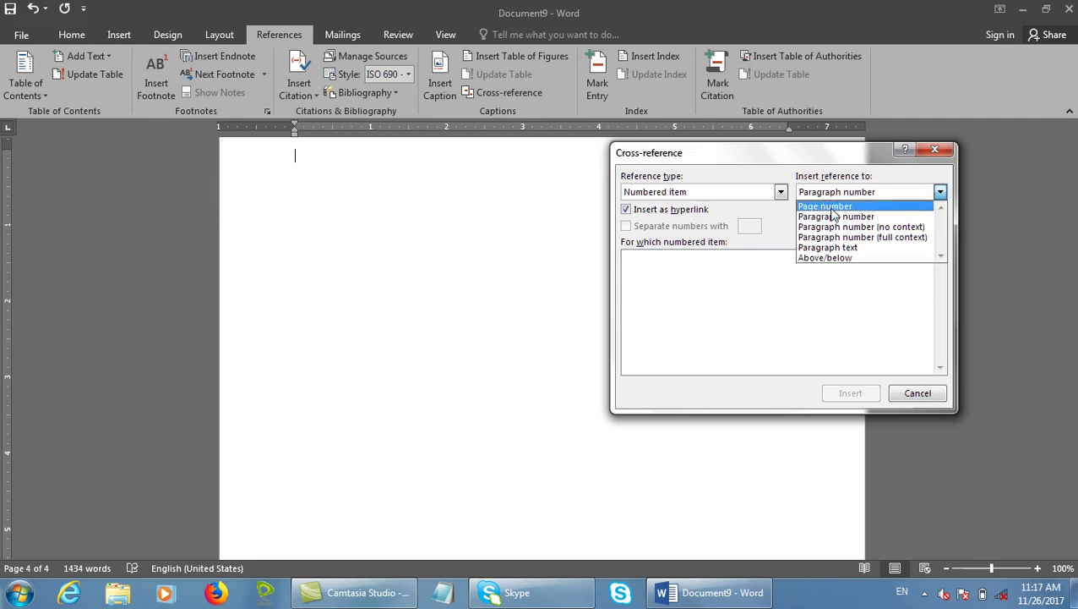
{"action": "left_click", "coordinate": [908, 390]}
- Undo the added page break and the continuous line numbering
{"action": "scroll", "coordinate": [522, 406], "scroll_direction": "down", "scroll_amount": 5}
{"action": "scroll", "coordinate": [522, 406], "scroll_direction": "down", "scroll_amount": 15}
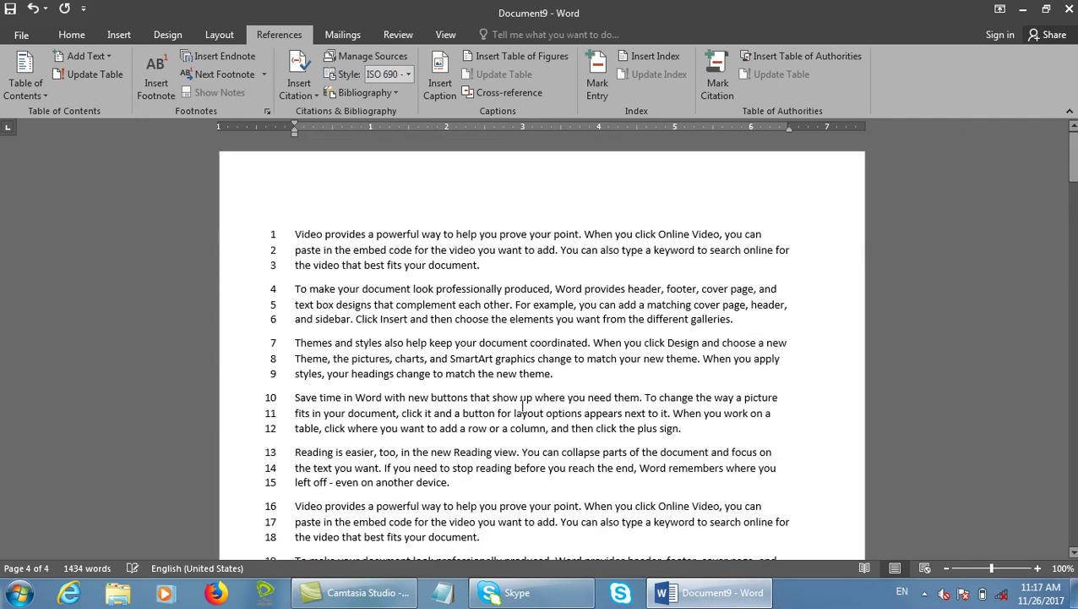
{"action": "key", "text": "BackSpace"}
{"action": "key", "text": "BackSpace"}
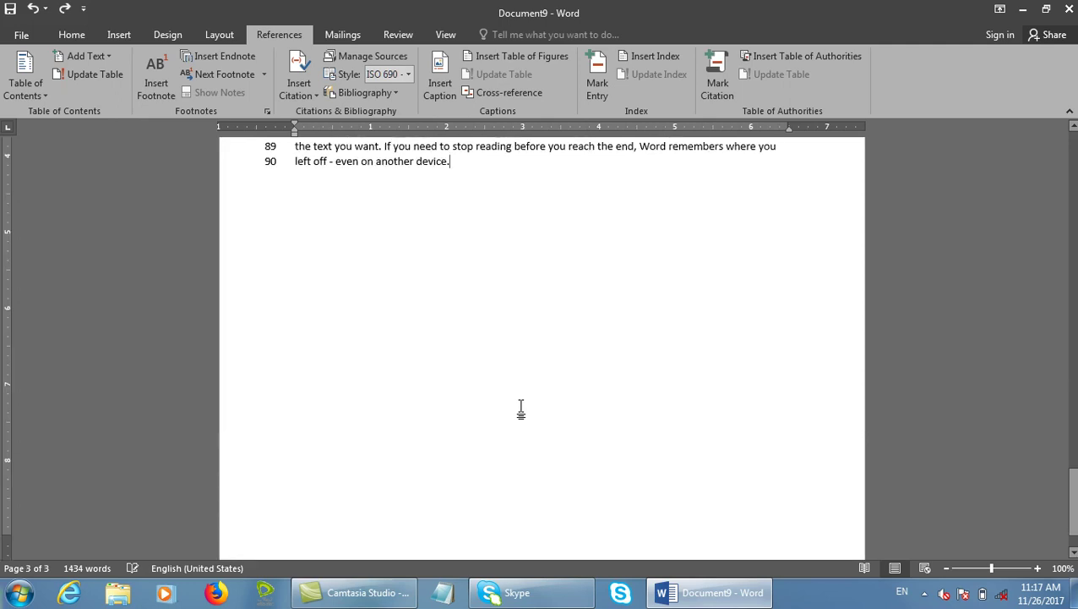
{"action": "key", "text": "ctrl+Return"}
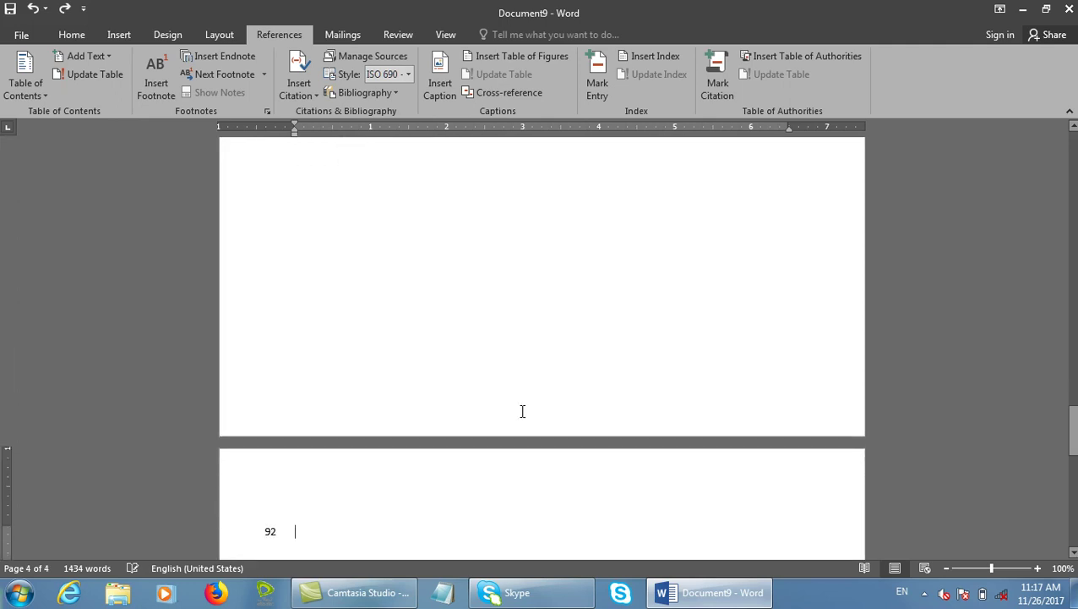
{"action": "key", "text": "BackSpace"}
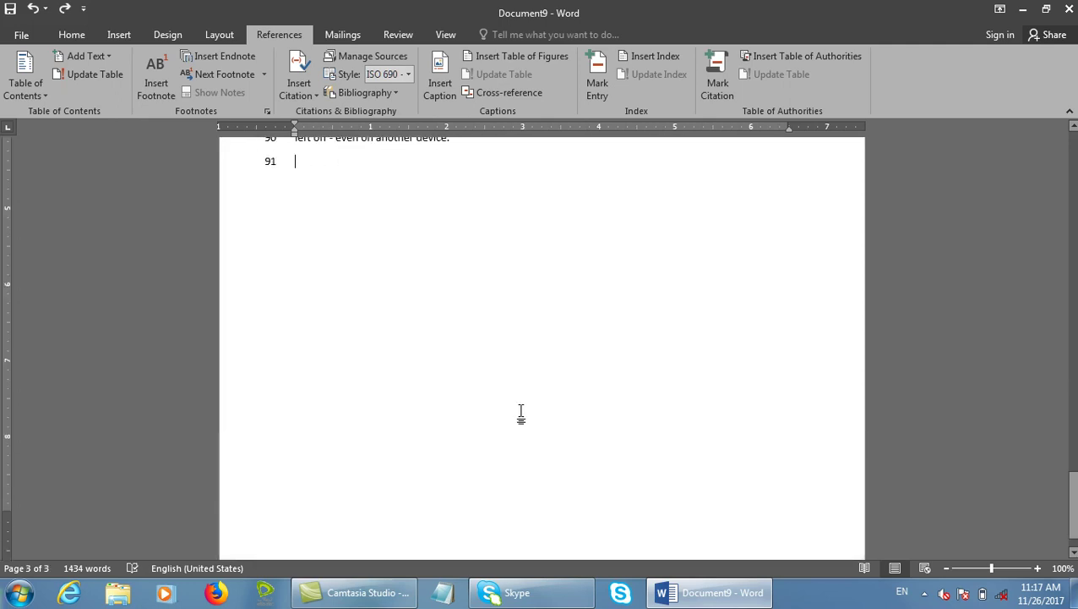
{"action": "scroll", "coordinate": [523, 411], "scroll_direction": "up", "scroll_amount": 15}
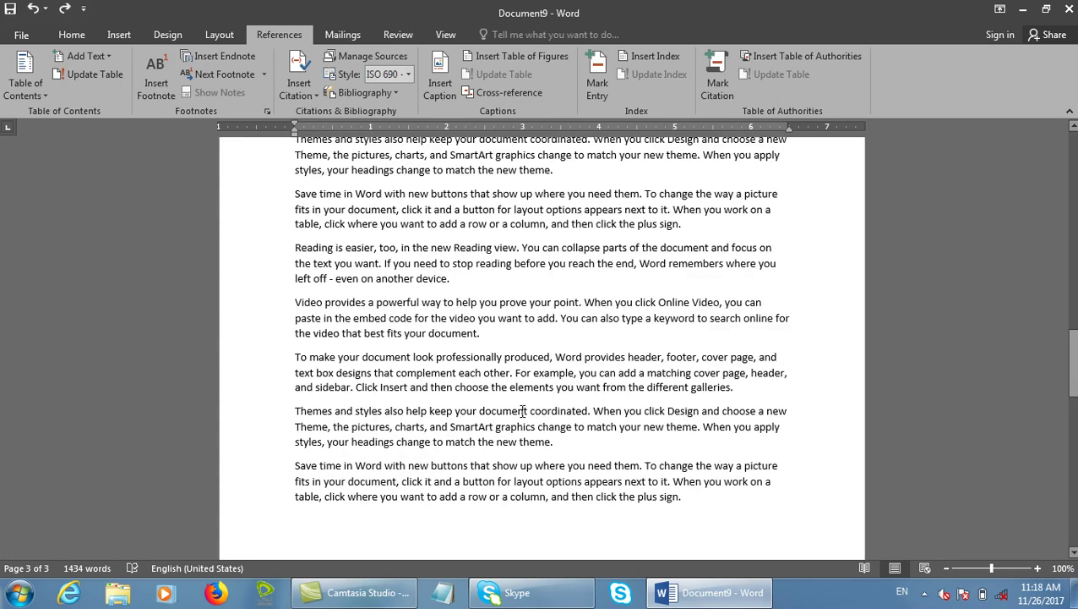
- Number all paragraphs of the document with the 1) 2) 3) list format
{"action": "key", "text": "ctrl+a"}
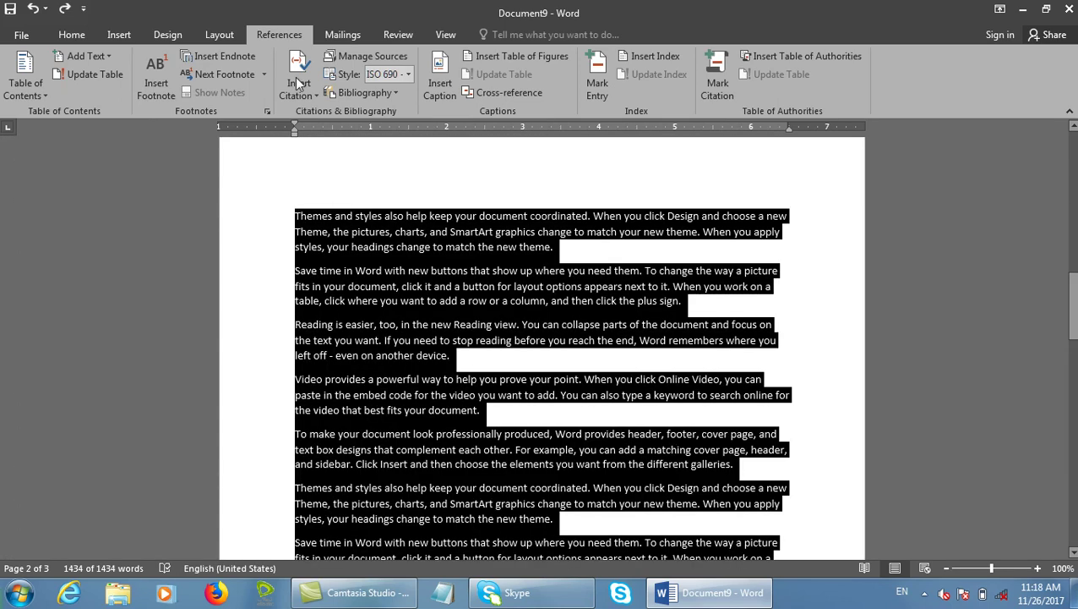
{"action": "left_click", "coordinate": [71, 34]}
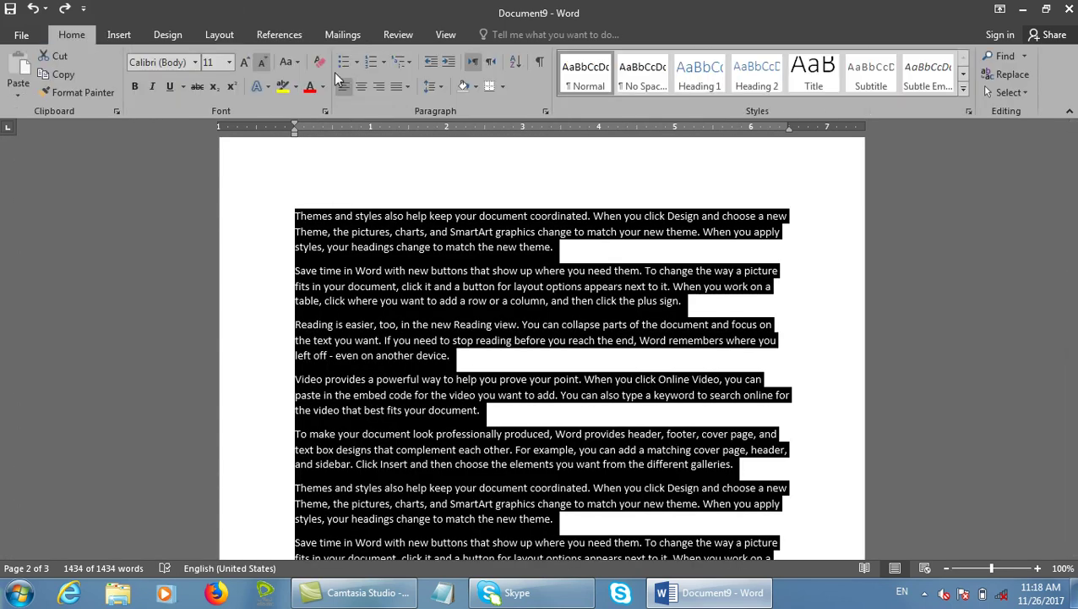
{"action": "left_click", "coordinate": [382, 62]}
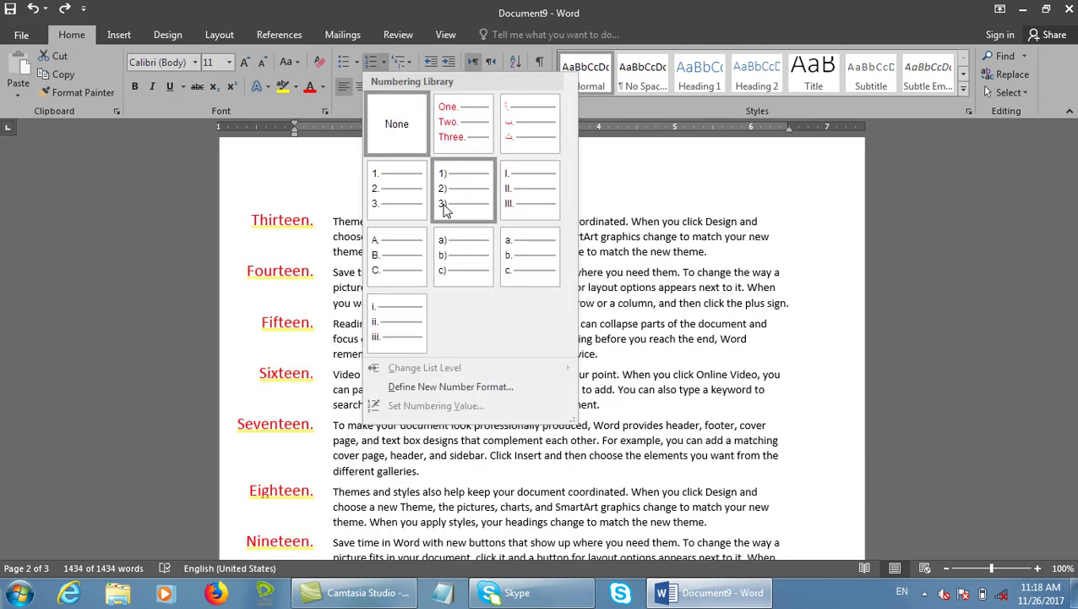
{"action": "left_click", "coordinate": [445, 208]}
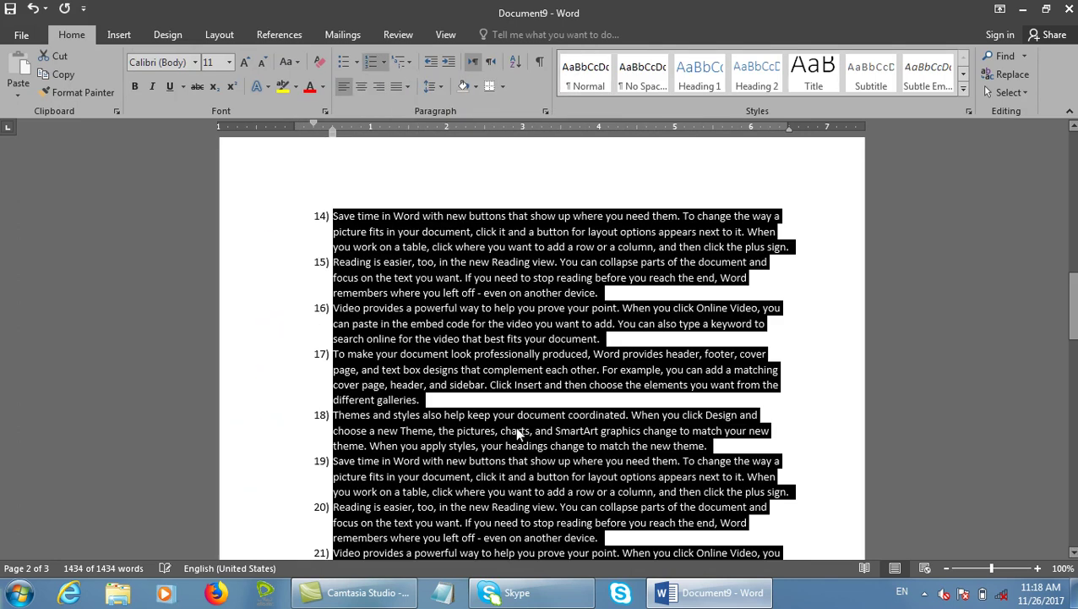
- Start a new blank page after the last numbered paragraph with a page break
{"action": "key", "text": "ctrl+End"}
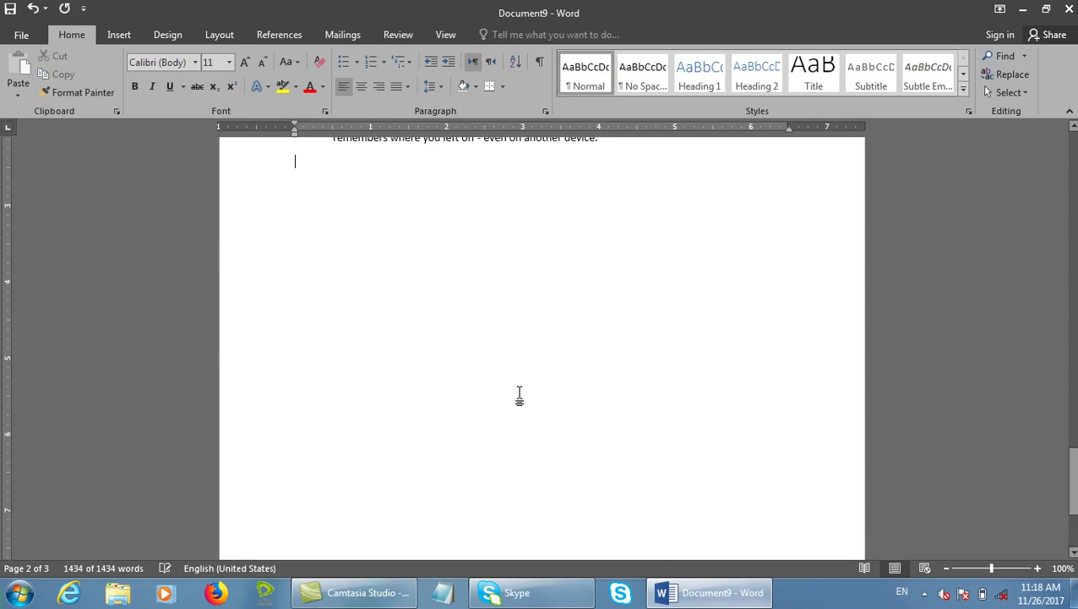
{"action": "key", "text": "ctrl+Return"}
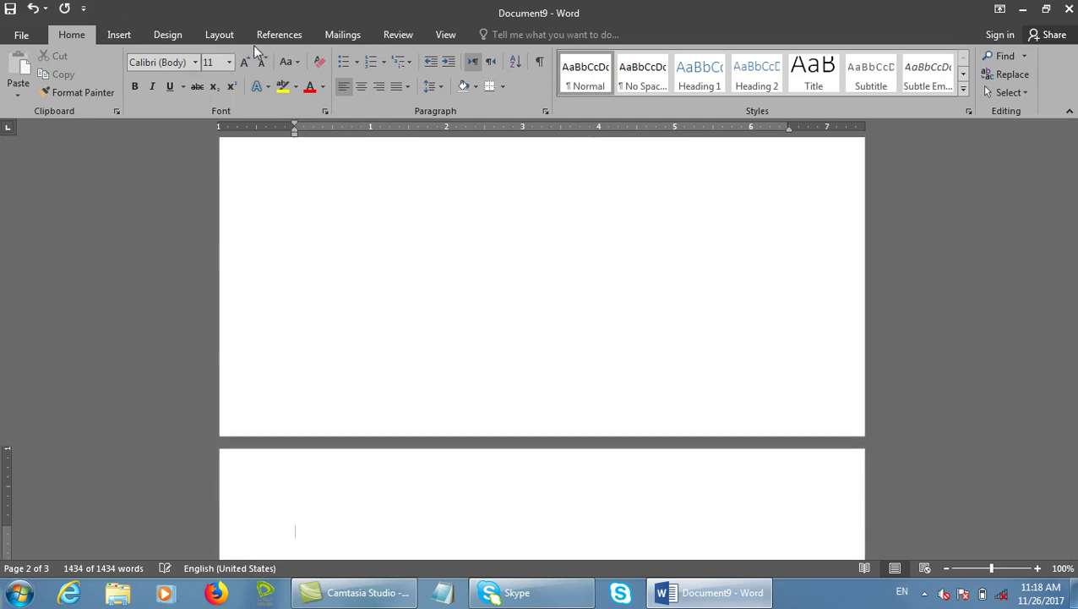
- Insert Paragraph number cross-references to numbered items 1 and 8 on separate lines of the new page
{"action": "left_click", "coordinate": [279, 35]}
{"action": "left_click", "coordinate": [504, 89]}
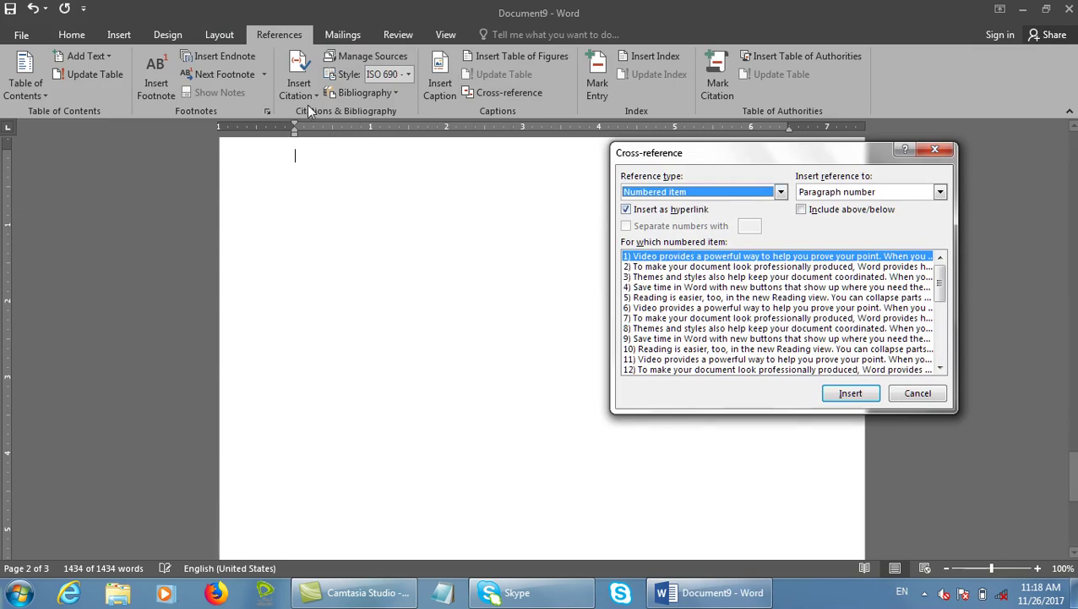
{"action": "left_click_drag", "start_coordinate": [710, 156], "coordinate": [577, 123]}
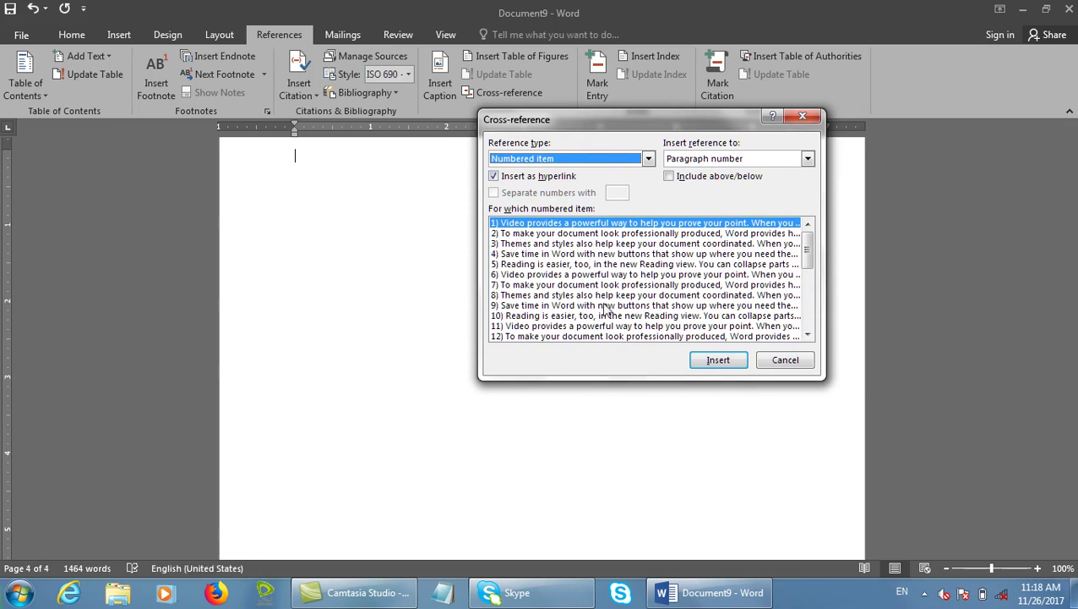
{"action": "left_click", "coordinate": [695, 359]}
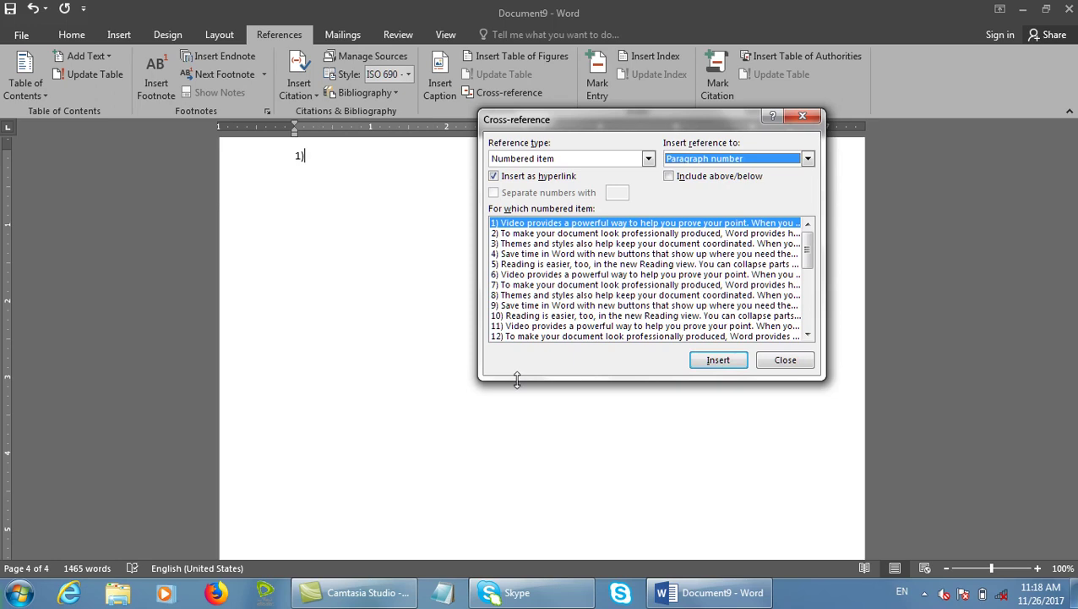
{"action": "left_click", "coordinate": [343, 174]}
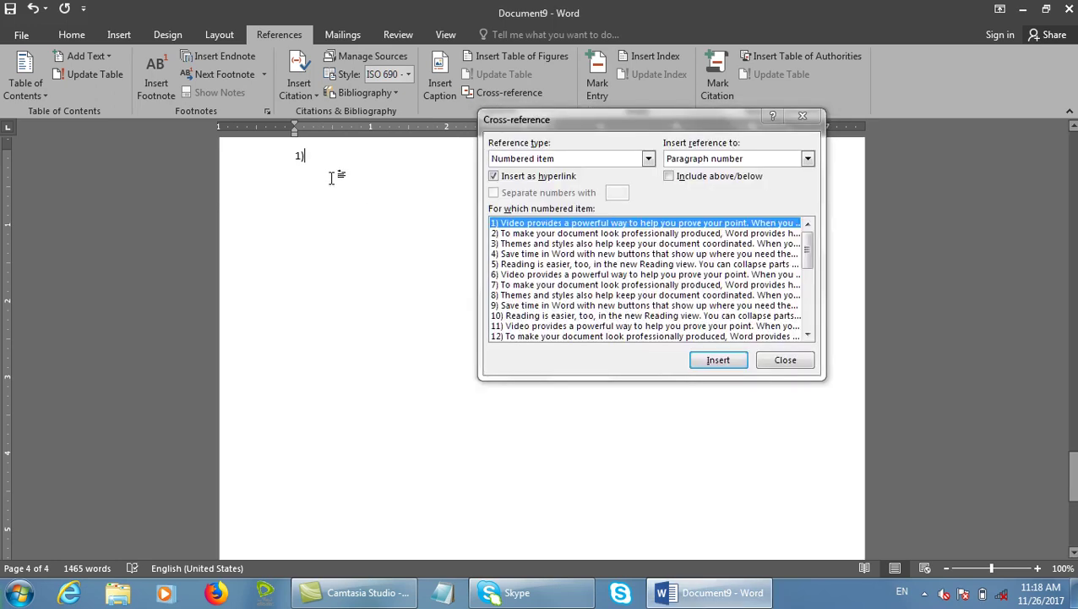
{"action": "left_click", "coordinate": [506, 296]}
{"action": "left_click", "coordinate": [715, 360]}
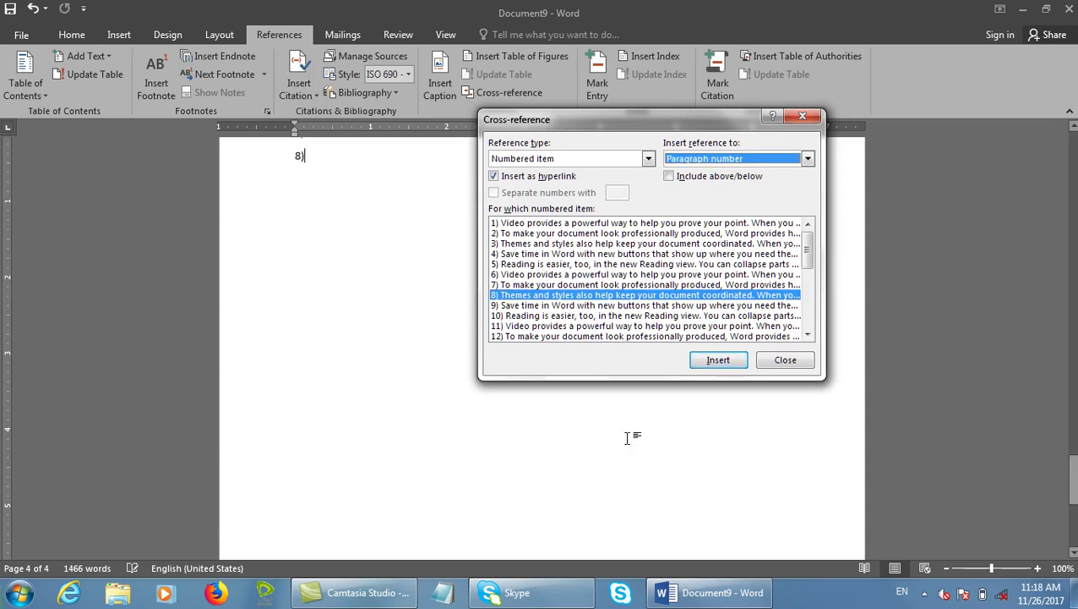
{"action": "left_click", "coordinate": [785, 360]}
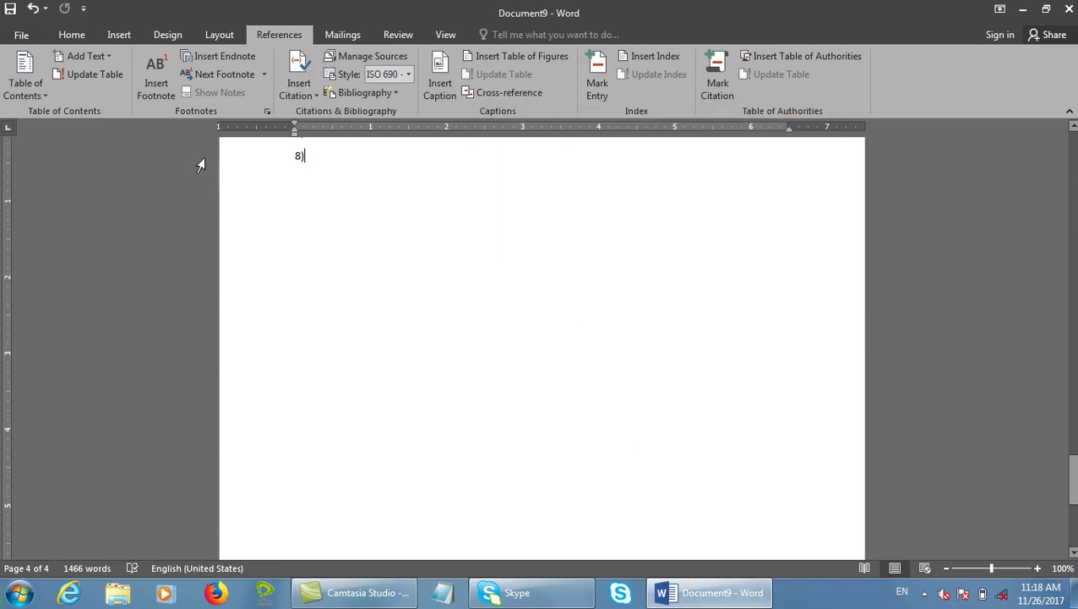
- Follow the item 8 and item 1 cross-reference links to their paragraphs, returning to the last page after each
{"action": "left_click", "coordinate": [299, 158], "text": "ctrl"}
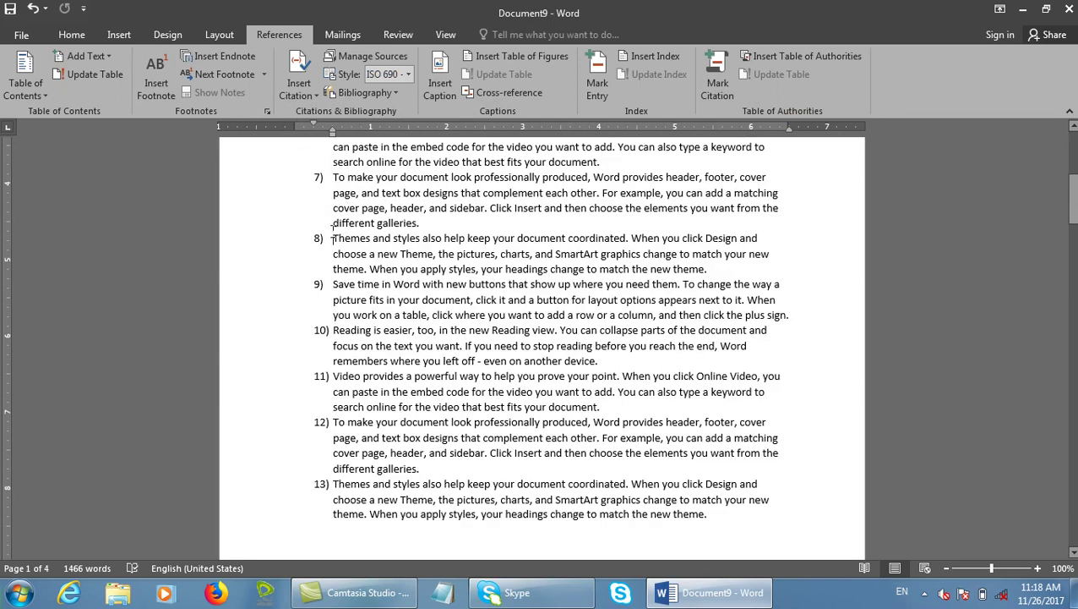
{"action": "scroll", "coordinate": [342, 233], "scroll_direction": "down", "scroll_amount": 20}
{"action": "scroll", "coordinate": [361, 266], "scroll_direction": "down", "scroll_amount": 5}
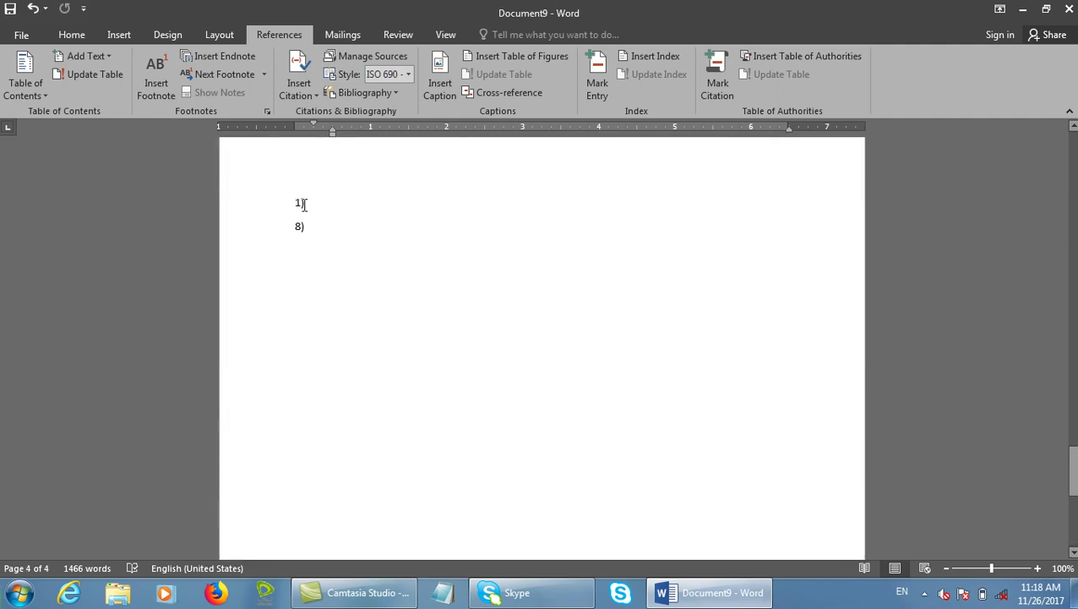
{"action": "double_click", "coordinate": [304, 211]}
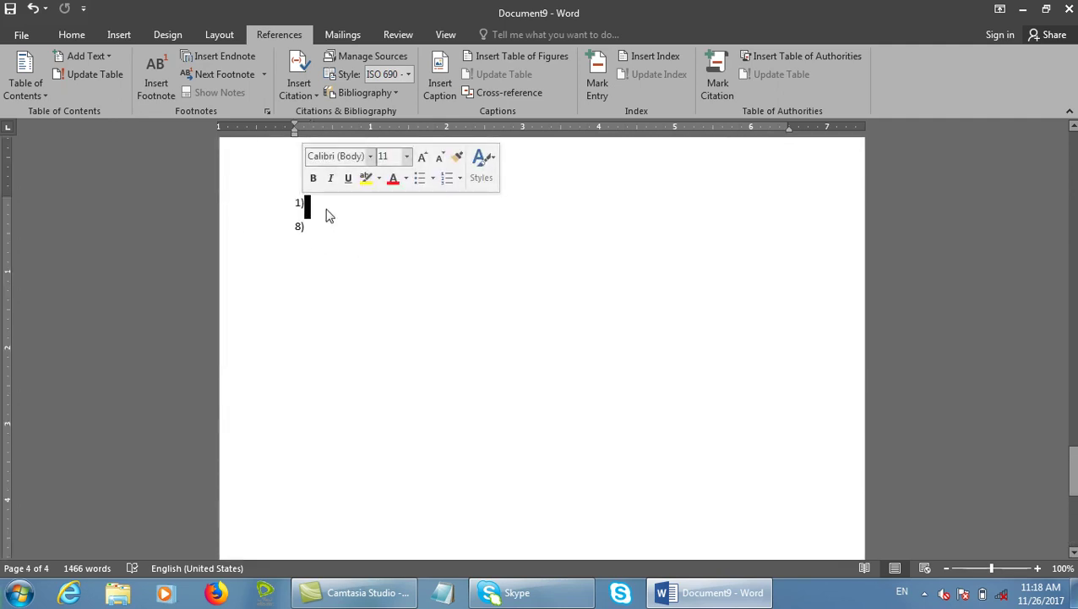
{"action": "left_click", "coordinate": [302, 205]}
{"action": "left_click", "coordinate": [302, 205], "text": "ctrl"}
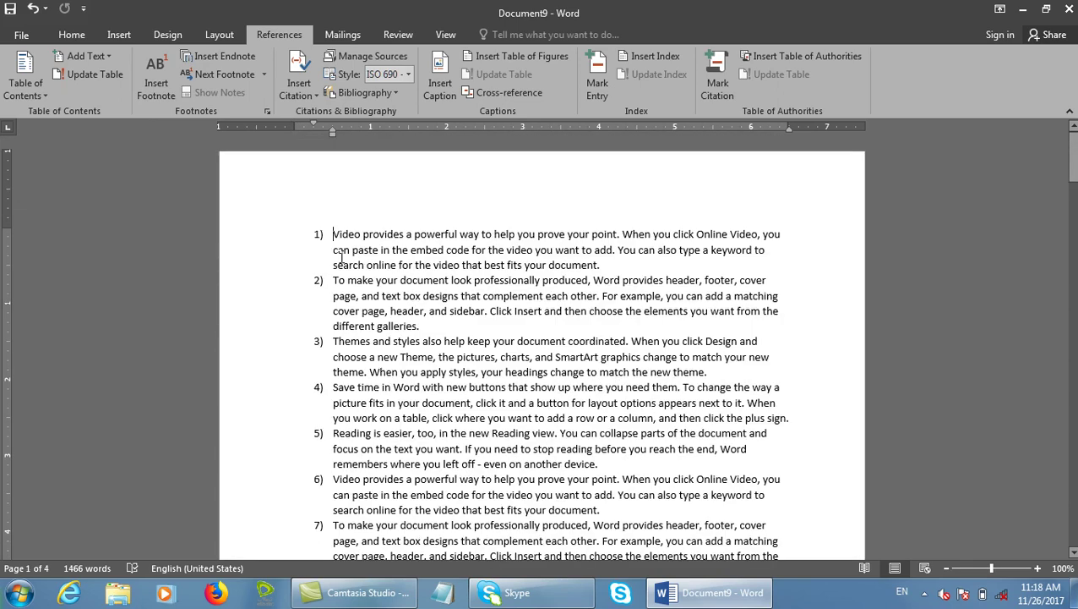
{"action": "scroll", "coordinate": [376, 398], "scroll_direction": "down", "scroll_amount": 20}
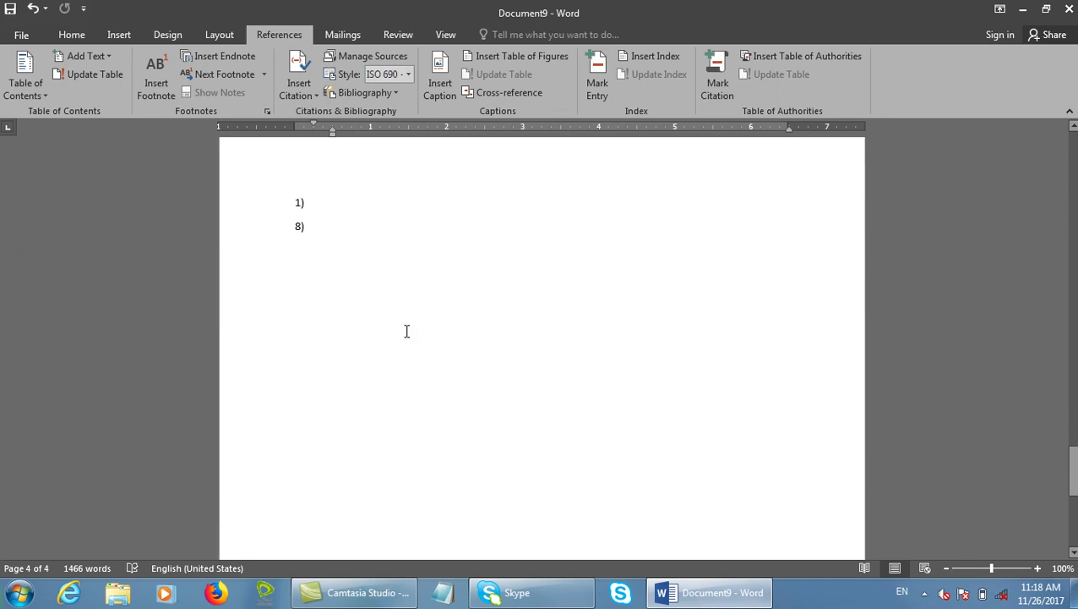
- Delete both cross-references from the last page
{"action": "left_click_drag", "start_coordinate": [406, 330], "coordinate": [243, 193]}
{"action": "key", "text": "Delete"}
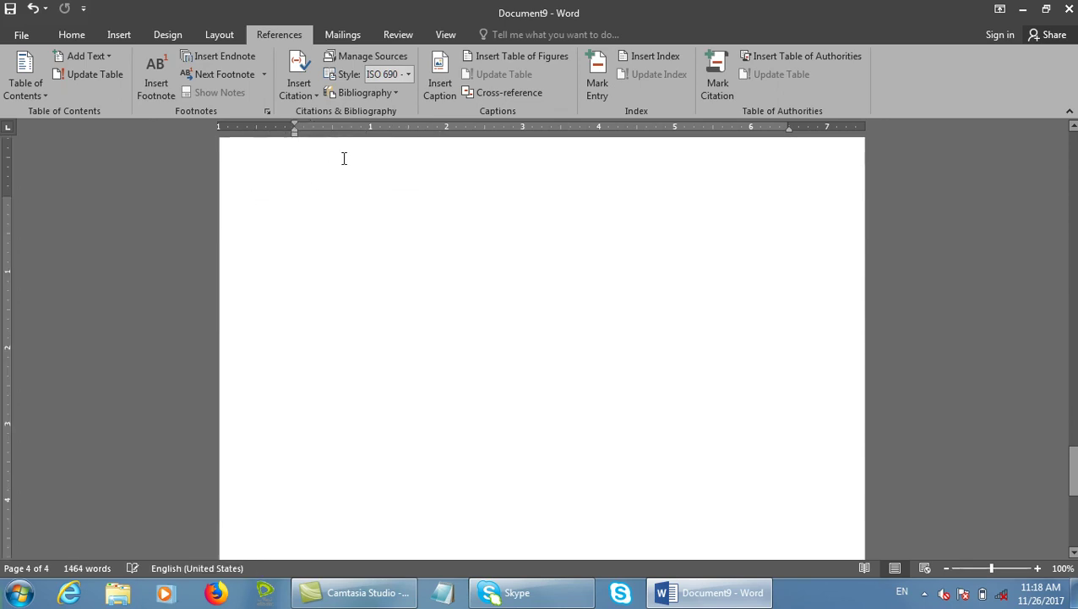
{"action": "key", "text": "BackSpace"}
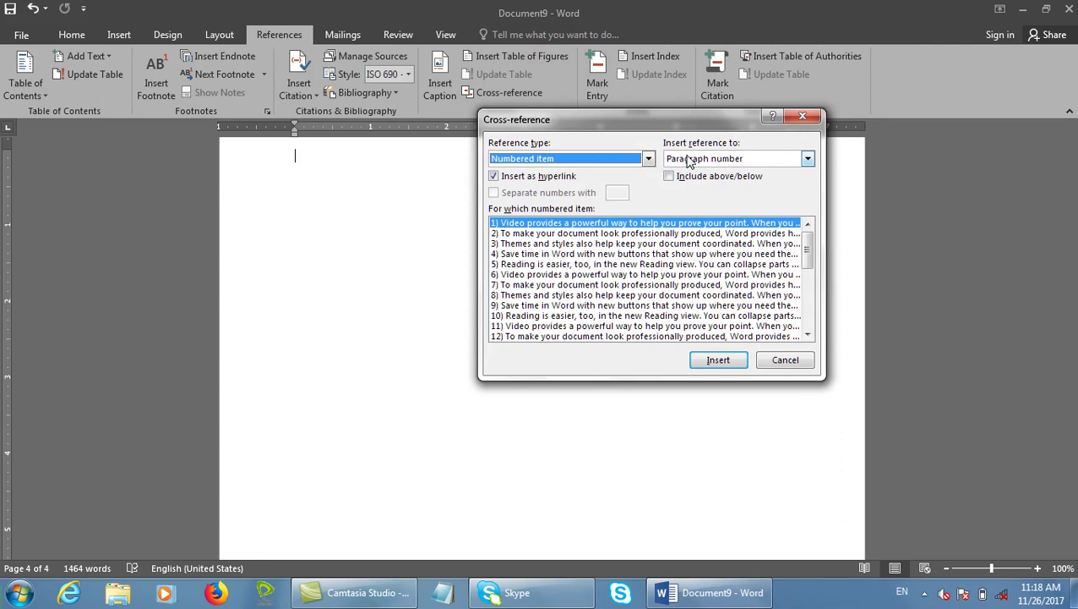
- Insert a Paragraph number (full context) cross-reference to numbered item 12 on the last page
{"action": "left_click", "coordinate": [689, 161]}
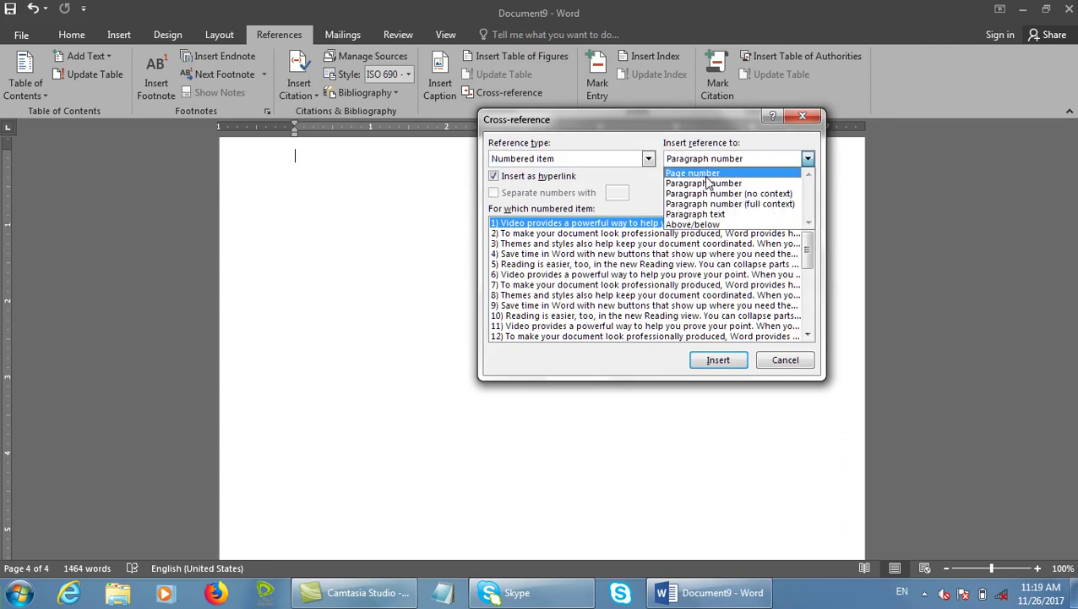
{"action": "left_click", "coordinate": [747, 206]}
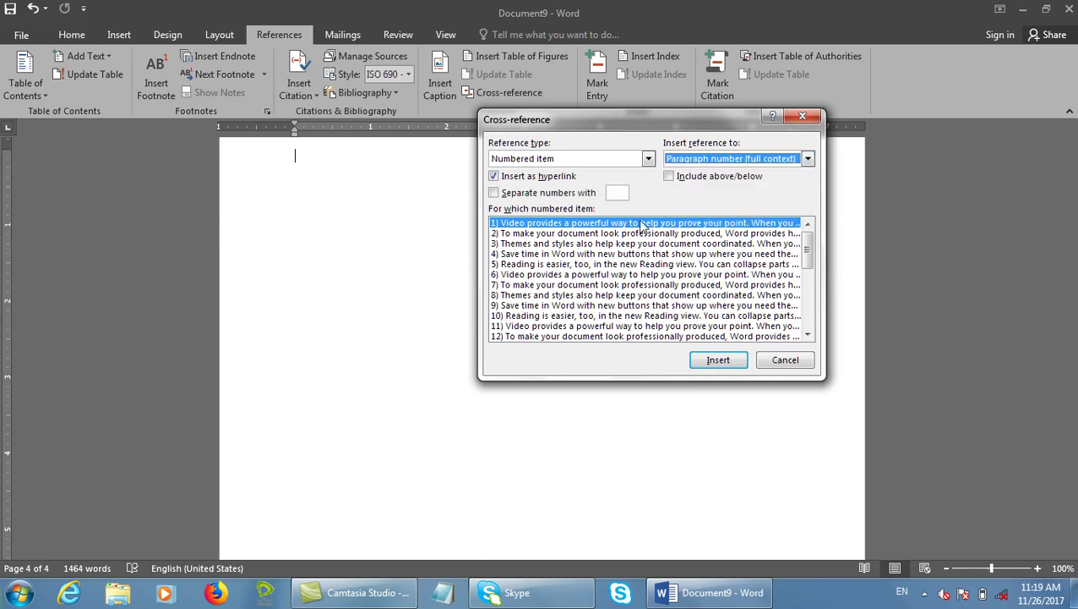
{"action": "left_click", "coordinate": [646, 263]}
{"action": "left_click", "coordinate": [683, 336]}
{"action": "left_click", "coordinate": [714, 360]}
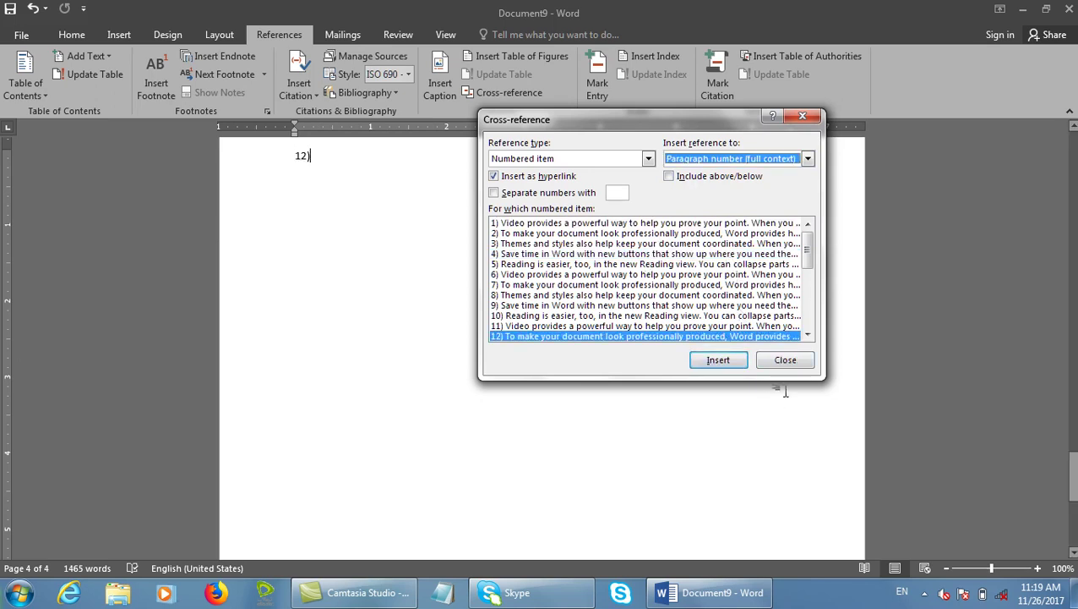
{"action": "left_click", "coordinate": [800, 361]}
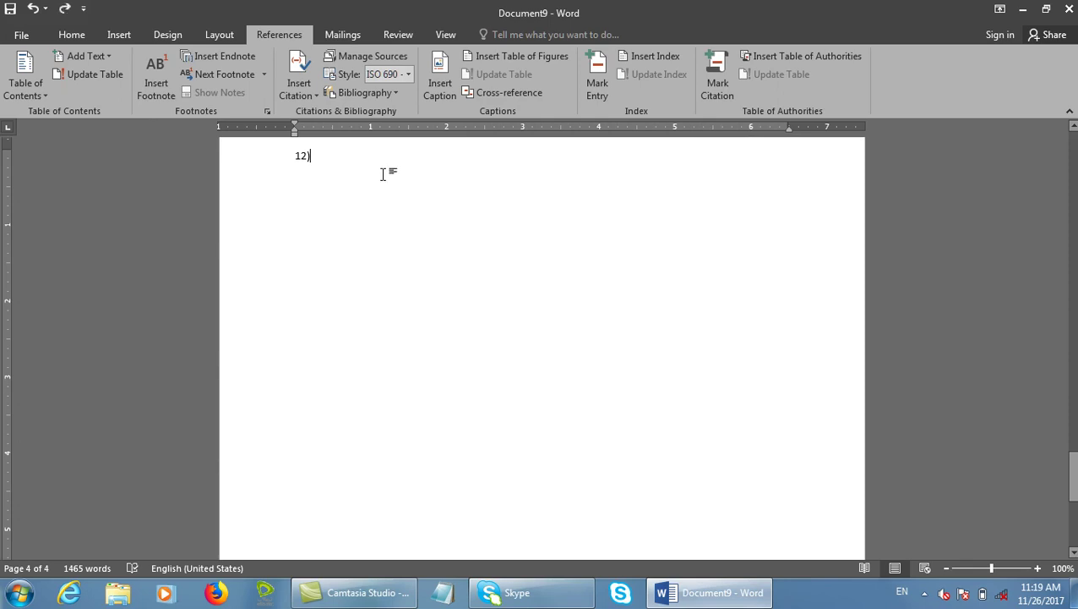
- Delete the item 12 cross-reference from the last page
{"action": "left_click", "coordinate": [325, 128]}
{"action": "key", "text": "BackSpace"}
{"action": "key", "text": "BackSpace"}
{"action": "key", "text": "BackSpace"}
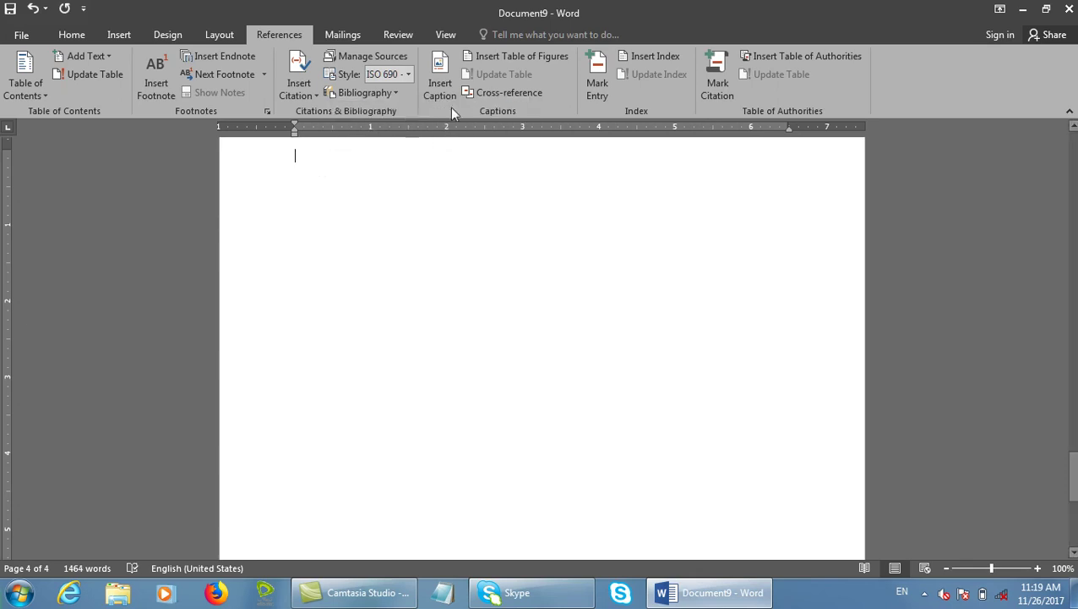
- Insert a Paragraph text cross-reference to numbered item 1, check it on the page, and undo it
{"action": "left_click", "coordinate": [530, 92]}
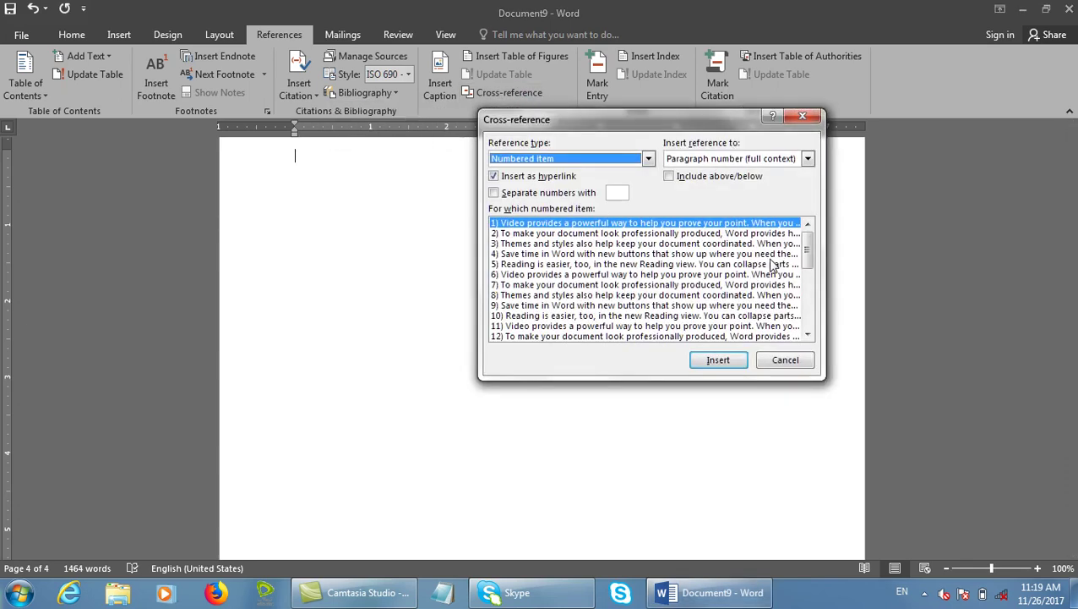
{"action": "left_click", "coordinate": [717, 158]}
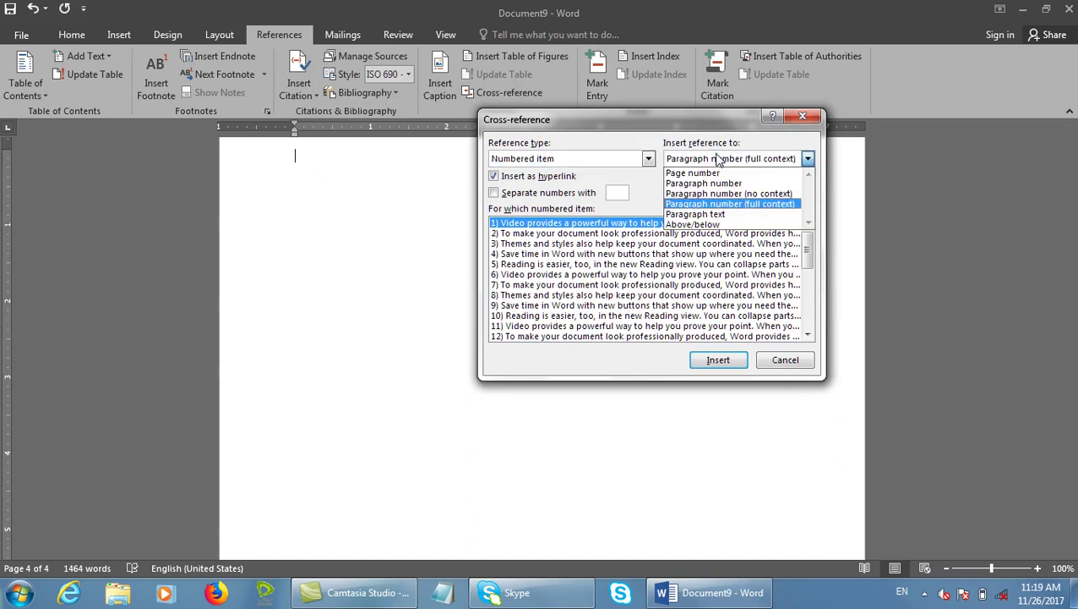
{"action": "left_click", "coordinate": [725, 214]}
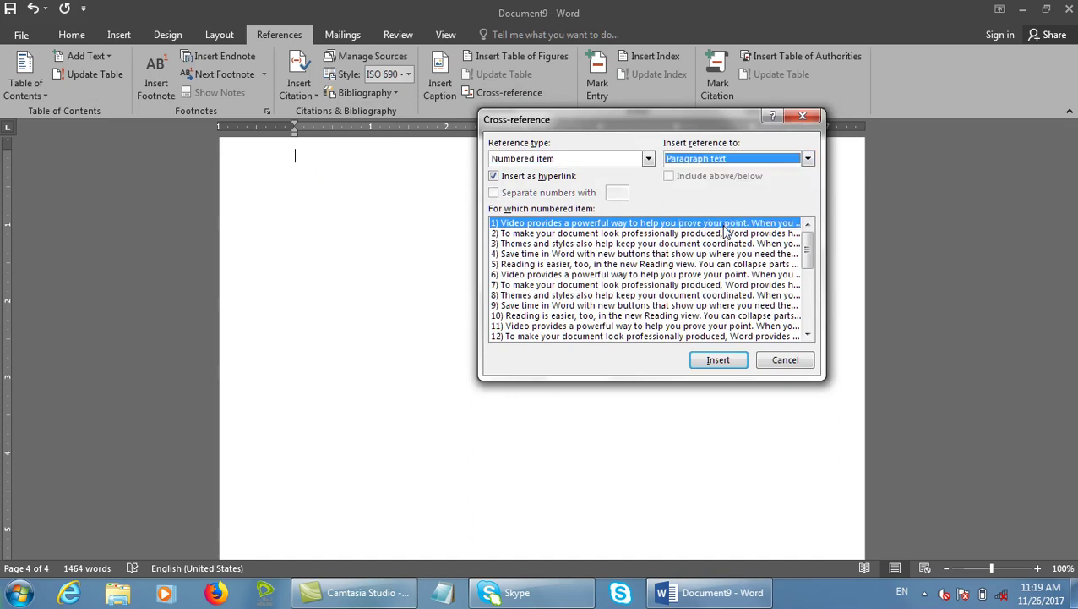
{"action": "left_click", "coordinate": [740, 364]}
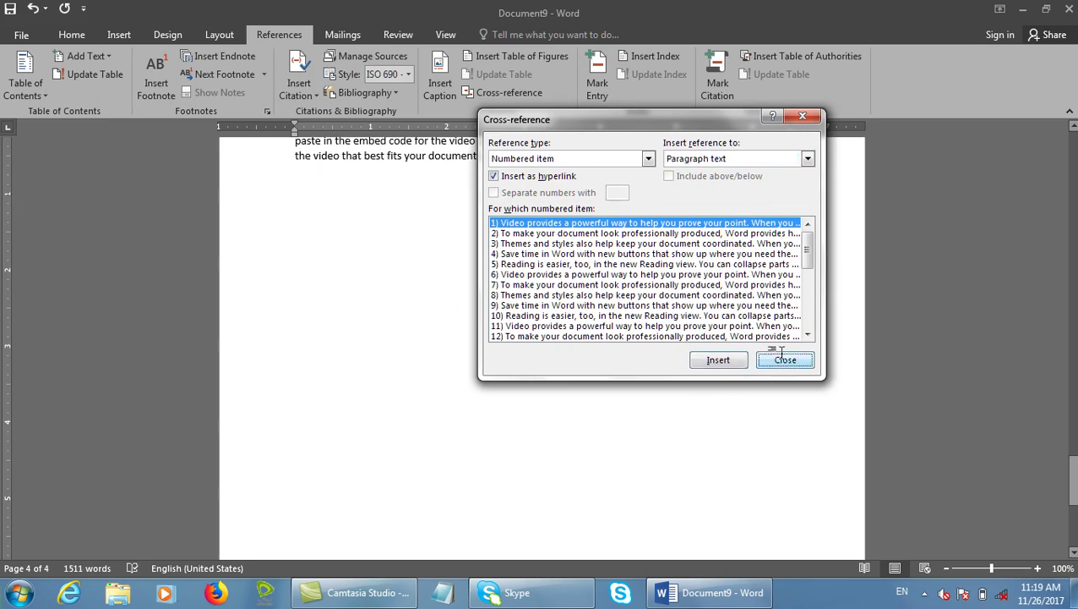
{"action": "left_click", "coordinate": [784, 362]}
{"action": "scroll", "coordinate": [622, 355], "scroll_direction": "up", "scroll_amount": 5}
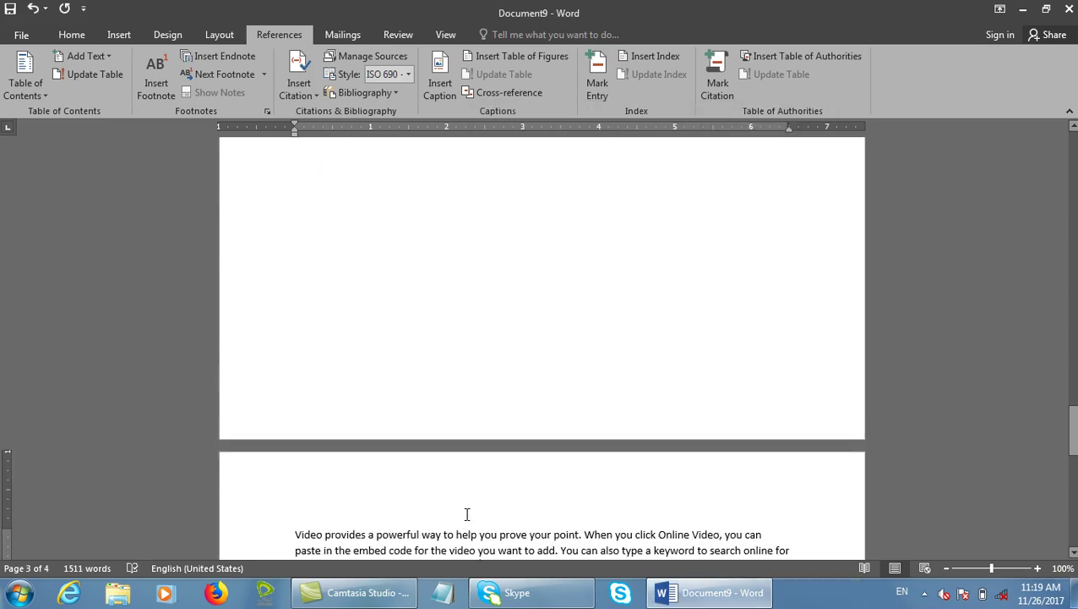
{"action": "key", "text": "ctrl+z"}
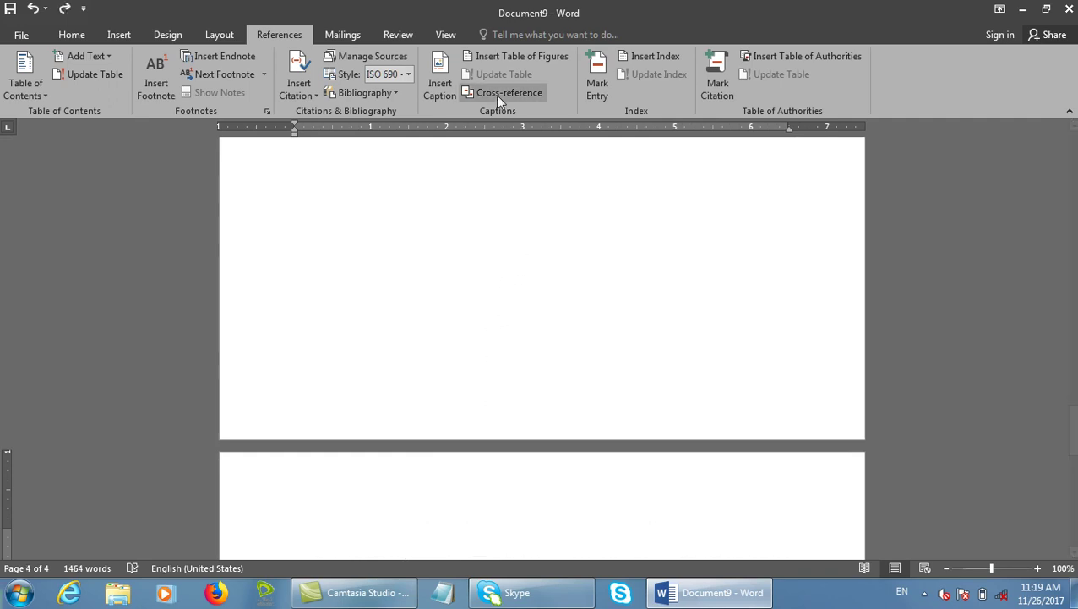
- Insert an Above/below cross-reference to numbered item 1 and undo it
{"action": "left_click", "coordinate": [498, 93]}
{"action": "left_click", "coordinate": [742, 158]}
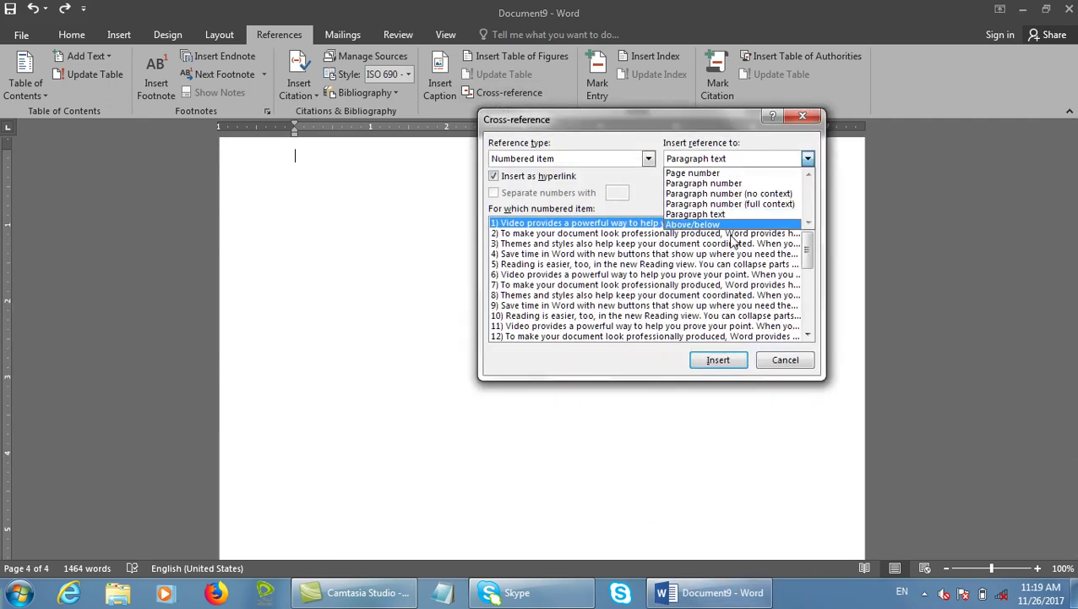
{"action": "left_click", "coordinate": [723, 225]}
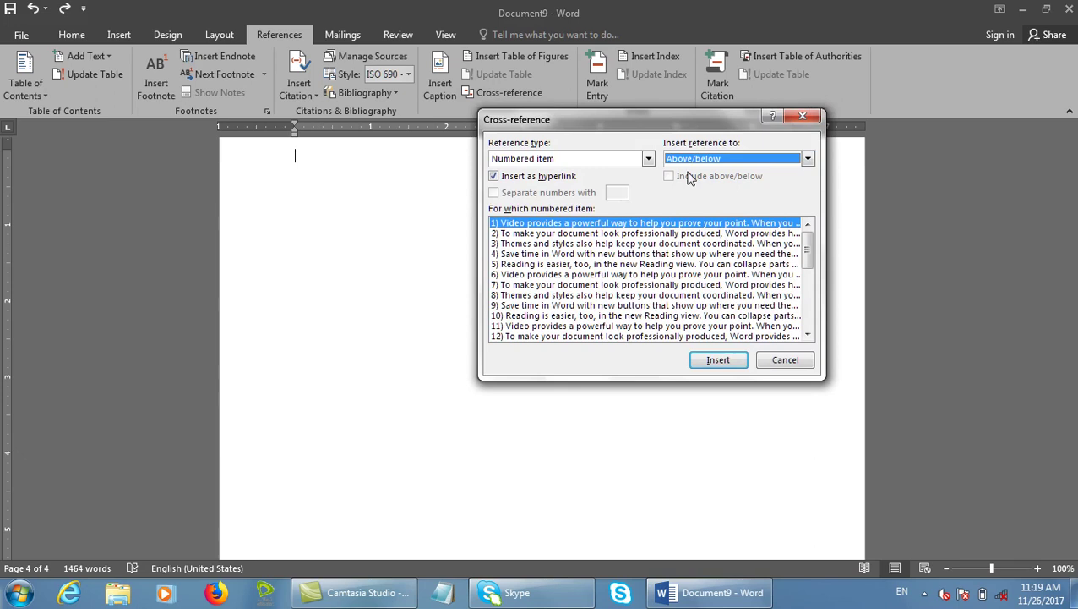
{"action": "left_click", "coordinate": [716, 361]}
{"action": "left_click", "coordinate": [416, 222]}
{"action": "key", "text": "ctrl+z"}
- Insert an Above/below cross-reference to numbered item 5 and undo it
{"action": "left_click", "coordinate": [577, 266]}
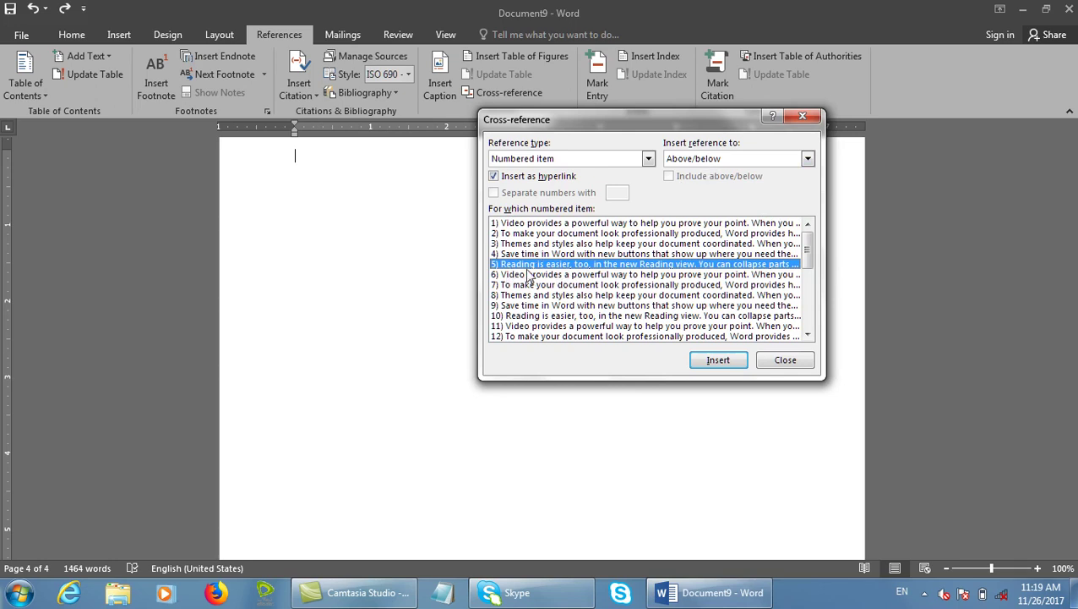
{"action": "left_click", "coordinate": [720, 363]}
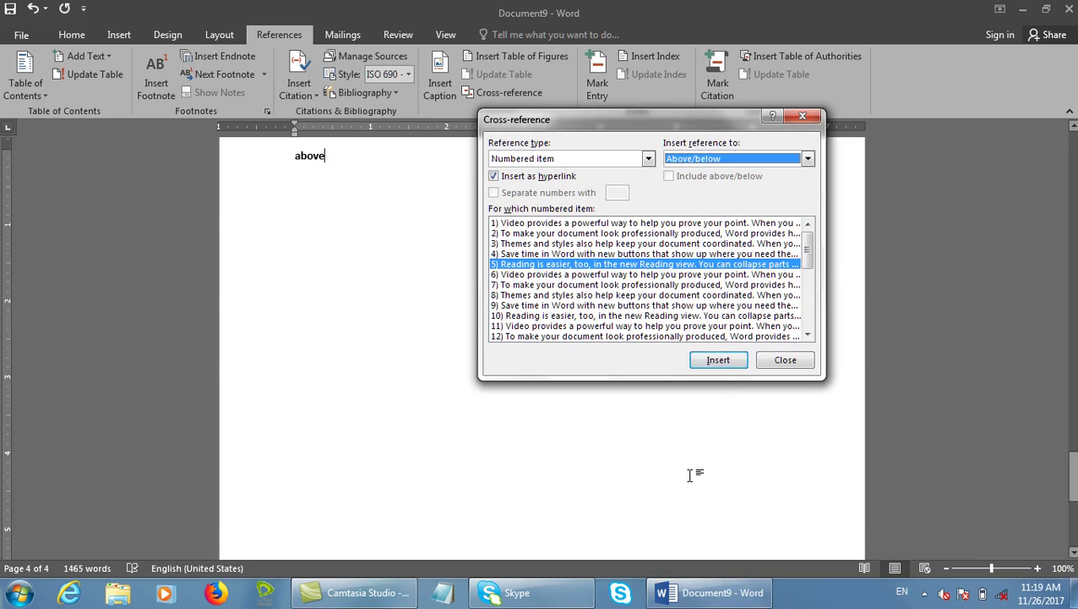
{"action": "left_click", "coordinate": [426, 321]}
{"action": "key", "text": "ctrl+z"}
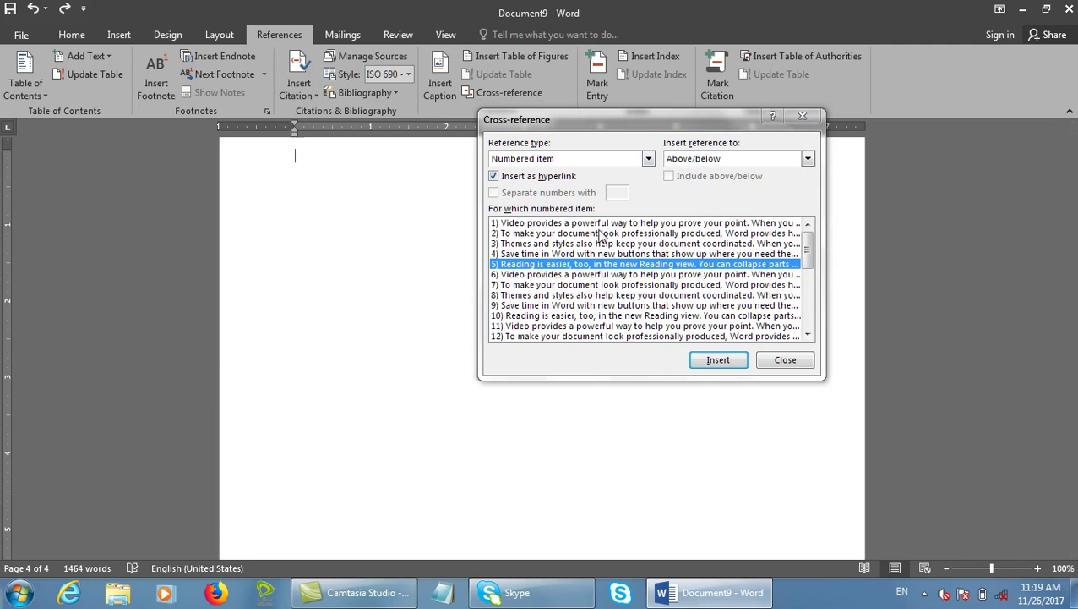
- Insert a Paragraph number (full context) cross-reference to numbered item 5, with numbers separated by "#"
{"action": "left_click", "coordinate": [713, 158]}
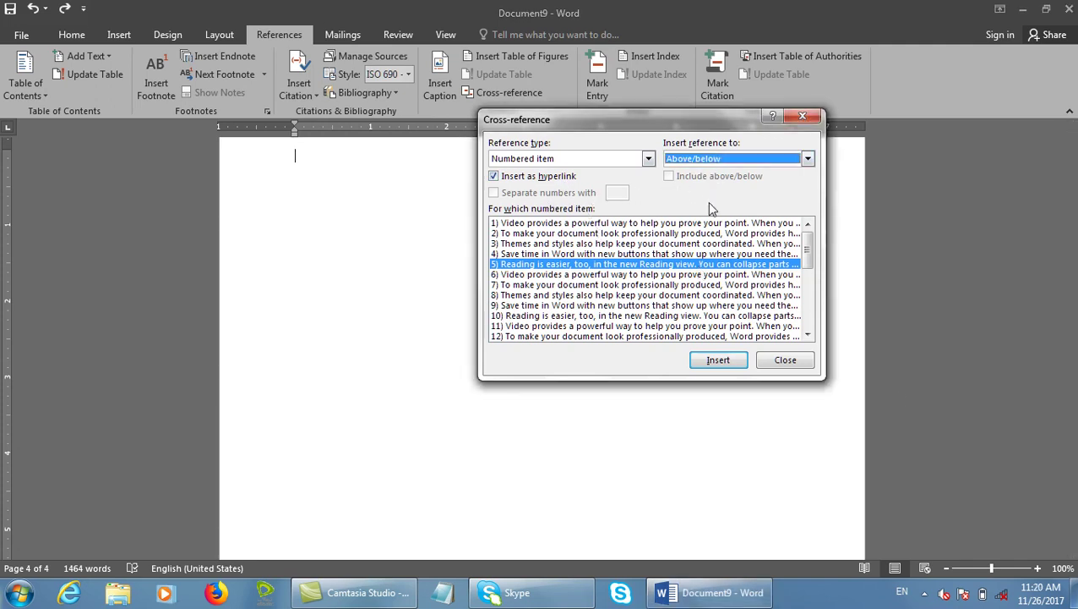
{"action": "left_click", "coordinate": [727, 159]}
{"action": "left_click", "coordinate": [718, 215]}
{"action": "left_click", "coordinate": [758, 161]}
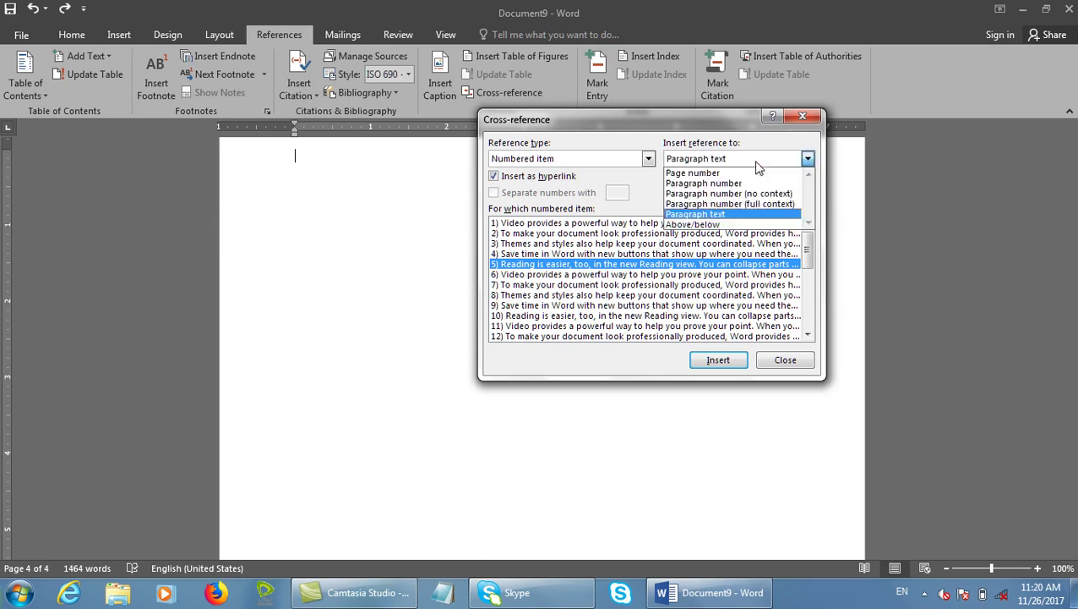
{"action": "left_click", "coordinate": [734, 204]}
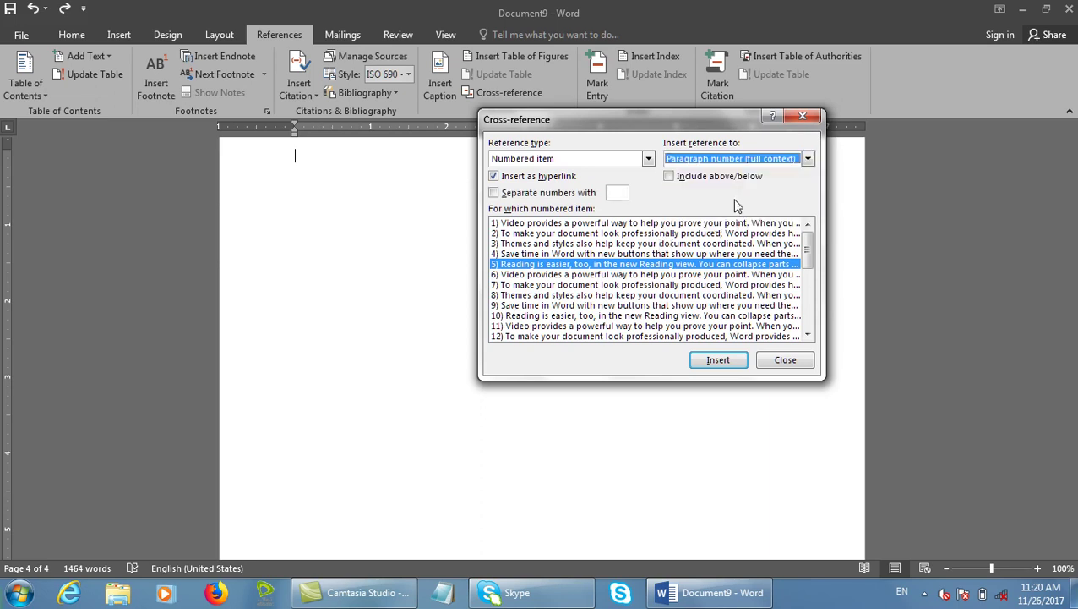
{"action": "left_click", "coordinate": [568, 197]}
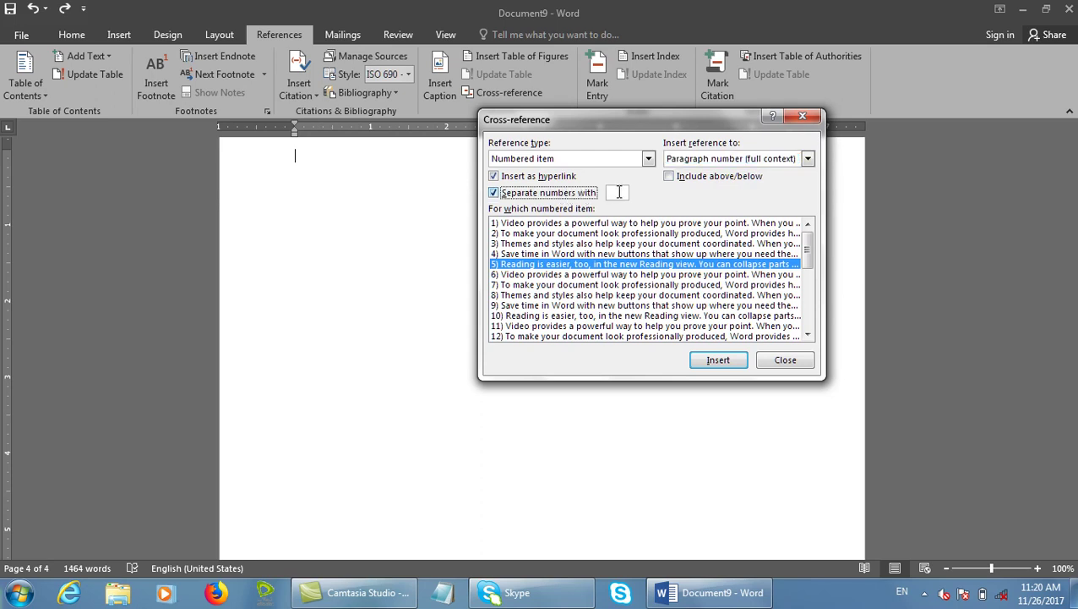
{"action": "left_click", "coordinate": [625, 192]}
{"action": "type", "text": "#"}
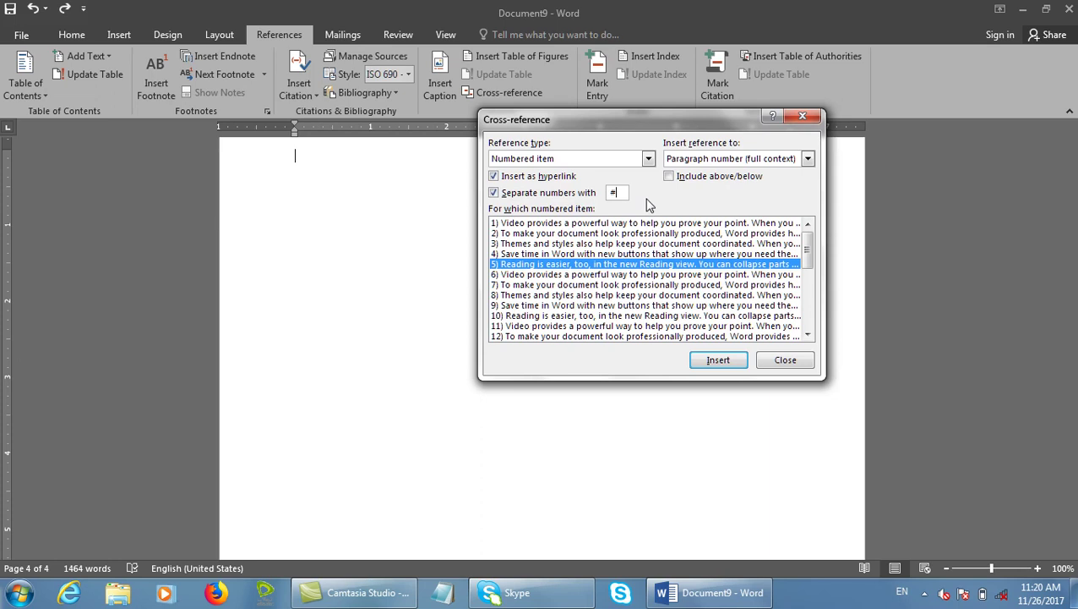
{"action": "left_click", "coordinate": [730, 183]}
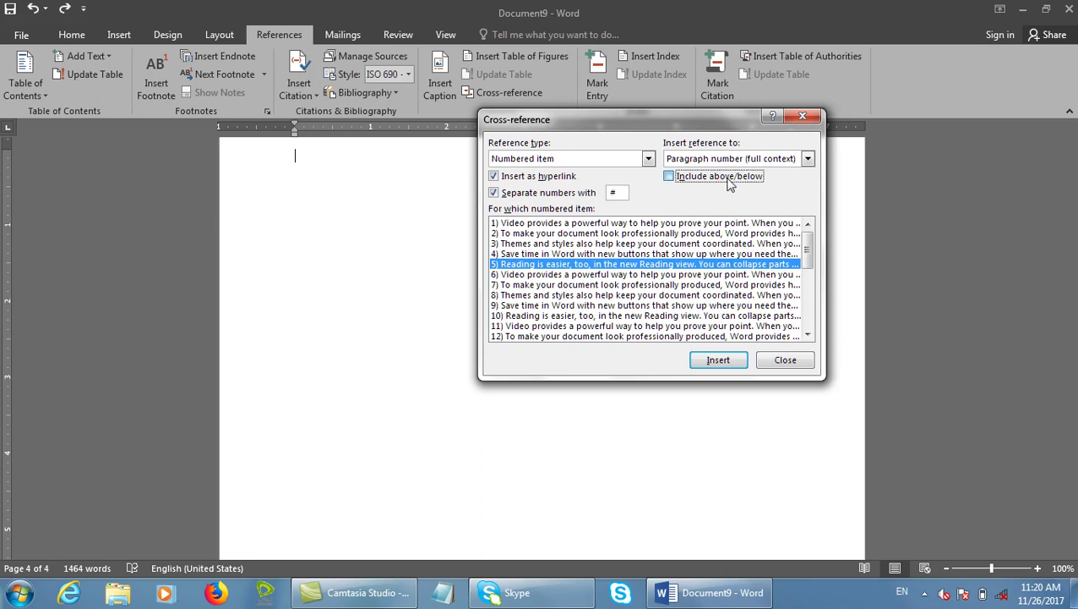
{"action": "left_click", "coordinate": [708, 361]}
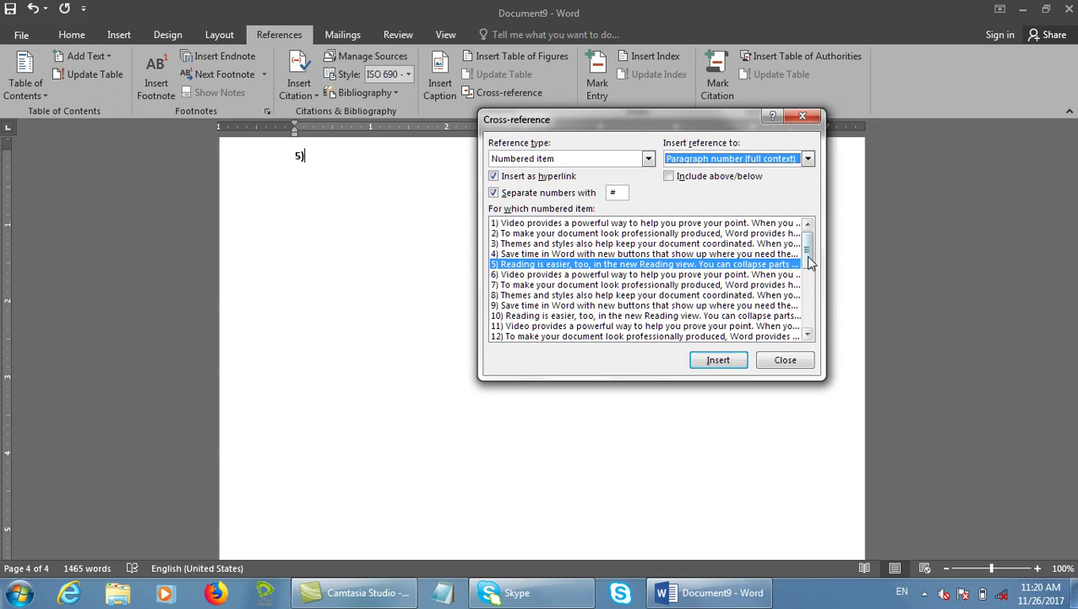
- Look through the remaining numbered items and the available reference types, and close the Cross-reference dialog
{"action": "left_click_drag", "start_coordinate": [809, 255], "coordinate": [809, 316]}
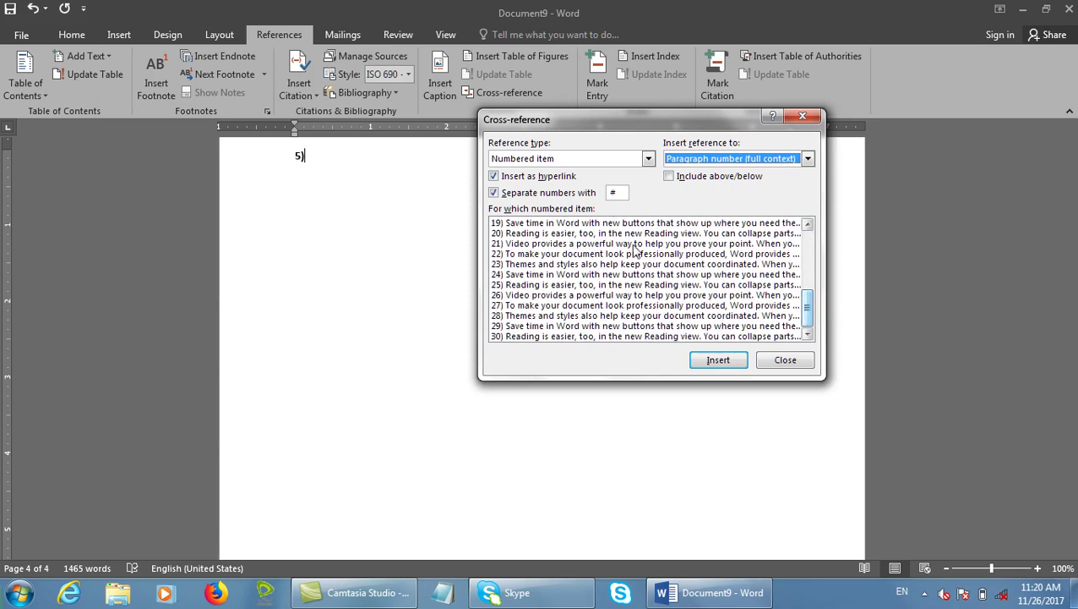
{"action": "left_click", "coordinate": [567, 159]}
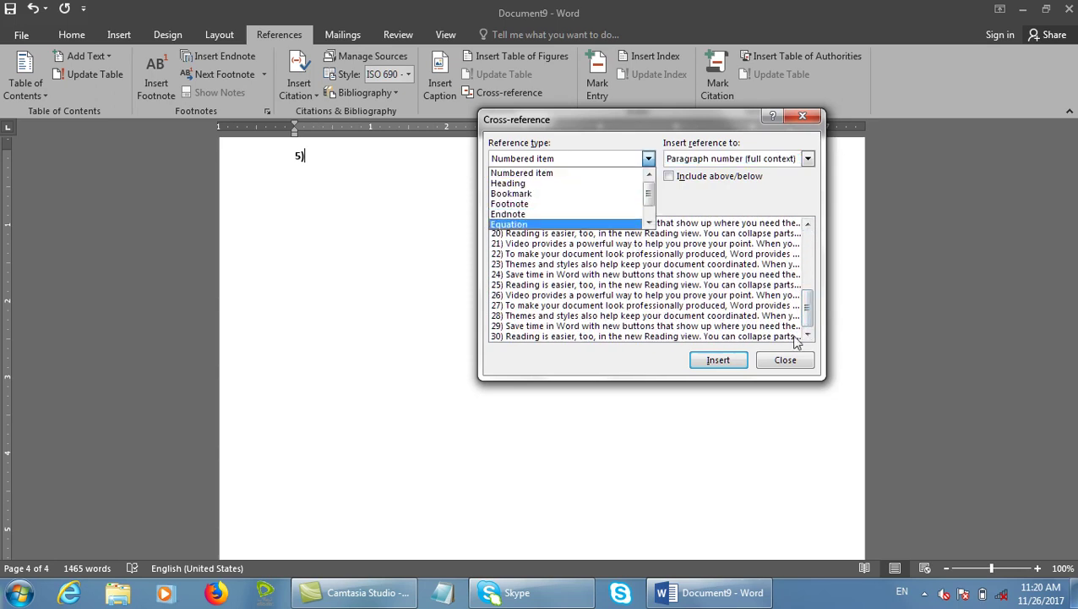
{"action": "left_click", "coordinate": [786, 359]}
{"action": "left_click", "coordinate": [785, 360]}
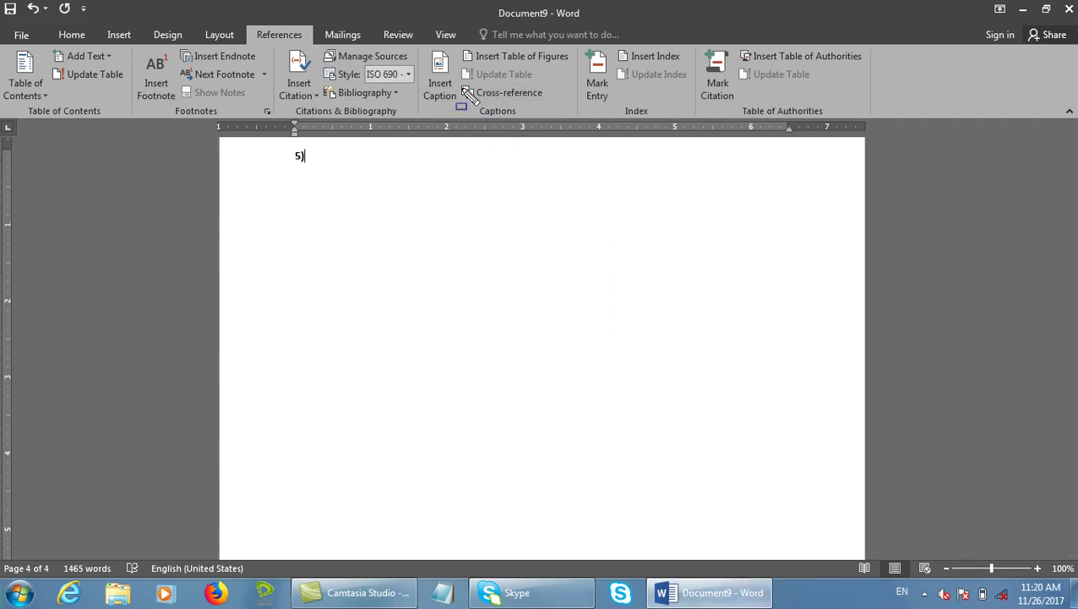
- Open the Mark Index Entry dialog and view its entry, option and page number format settings
{"action": "mouse_move", "coordinate": [572, 44]}
{"action": "left_mouse_down"}
{"action": "mouse_move", "coordinate": [862, 100]}
{"action": "mouse_move", "coordinate": [870, 111]}
{"action": "left_mouse_up"}
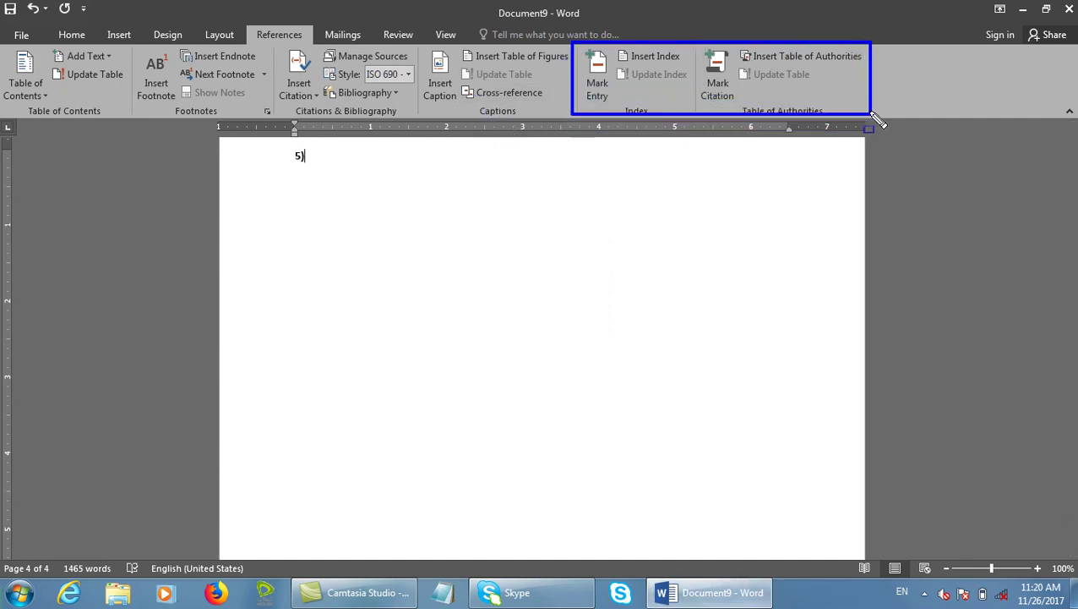
{"action": "key", "text": "Escape"}
{"action": "left_click", "coordinate": [600, 89]}
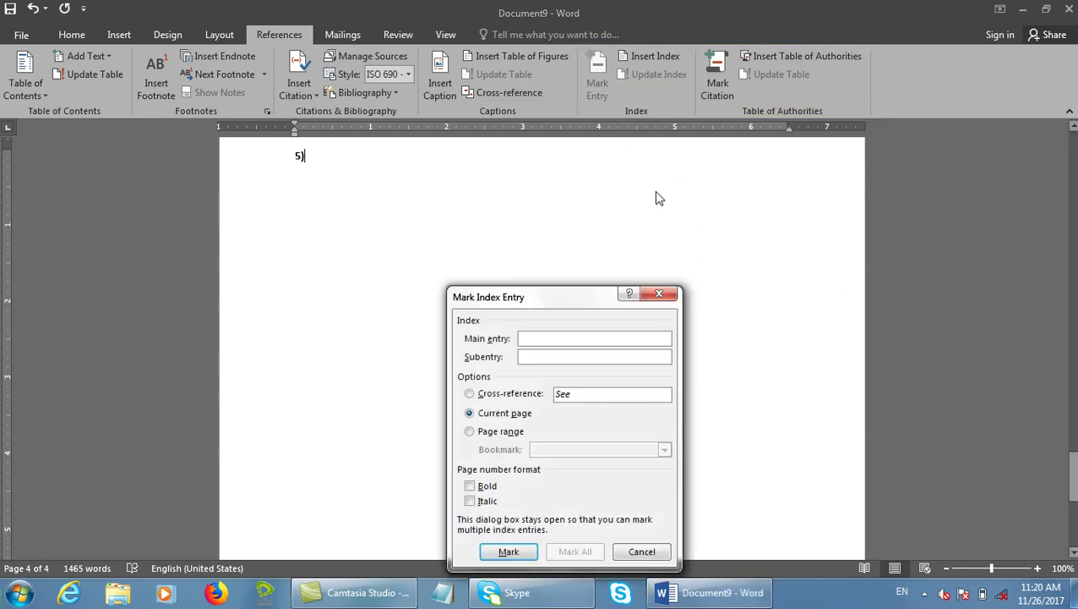
{"action": "left_click", "coordinate": [542, 93]}
{"action": "key", "text": "Escape"}
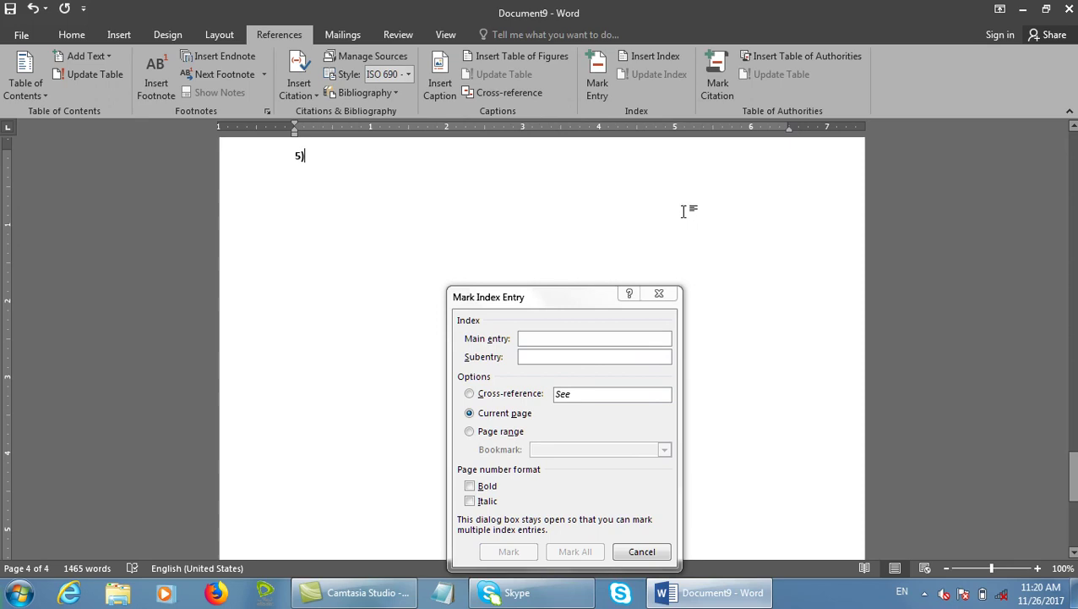
{"action": "left_click", "coordinate": [556, 312]}
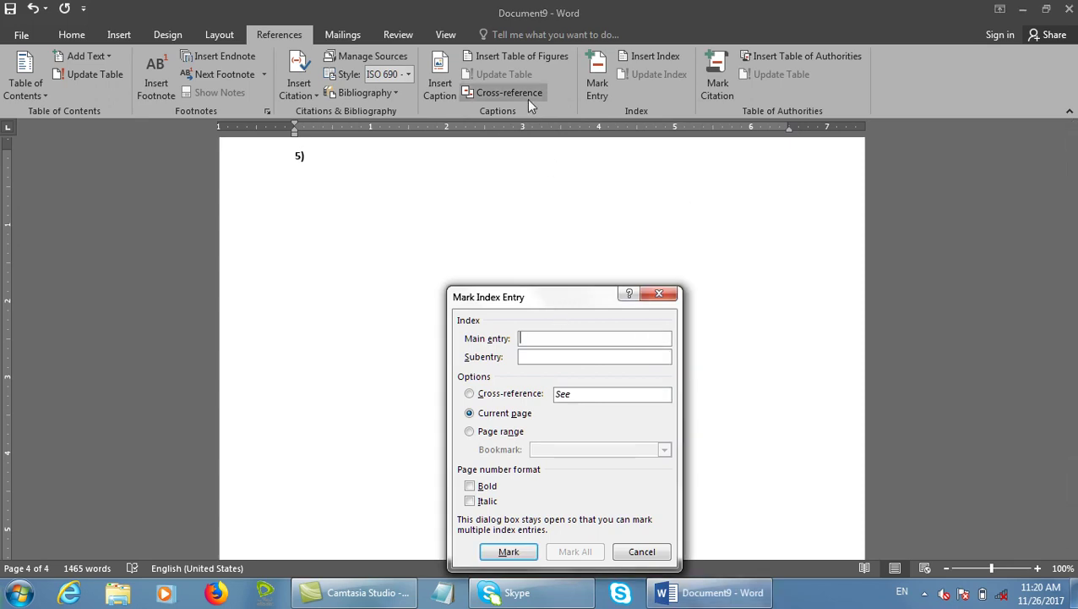
- Reopen the Cross-reference dialog and review its list of reference types, keeping Numbered item selected
{"action": "left_click", "coordinate": [529, 100]}
{"action": "left_click", "coordinate": [575, 159]}
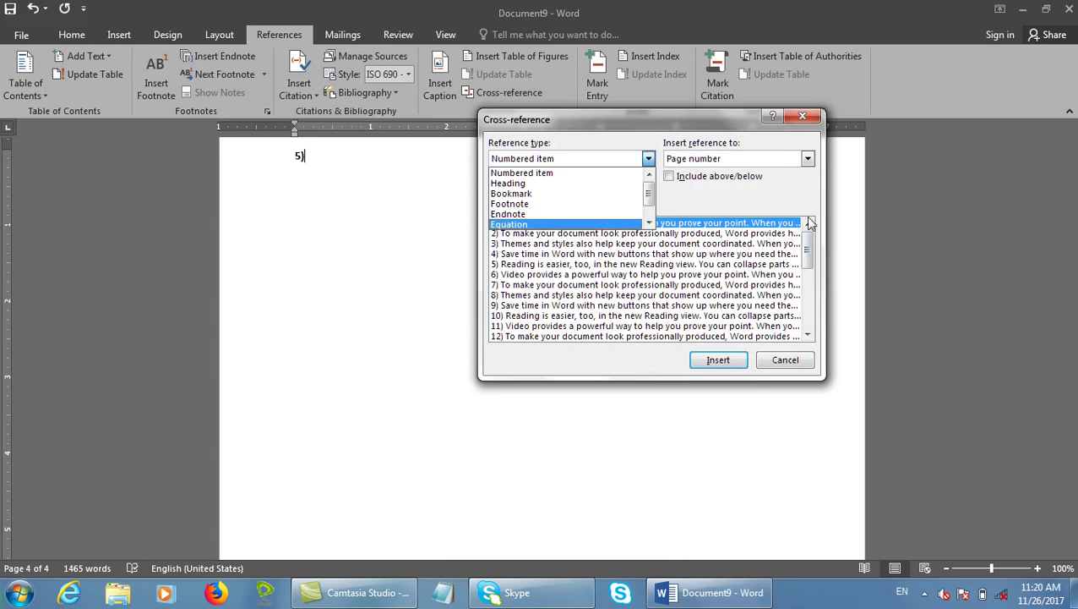
{"action": "left_click", "coordinate": [748, 338]}
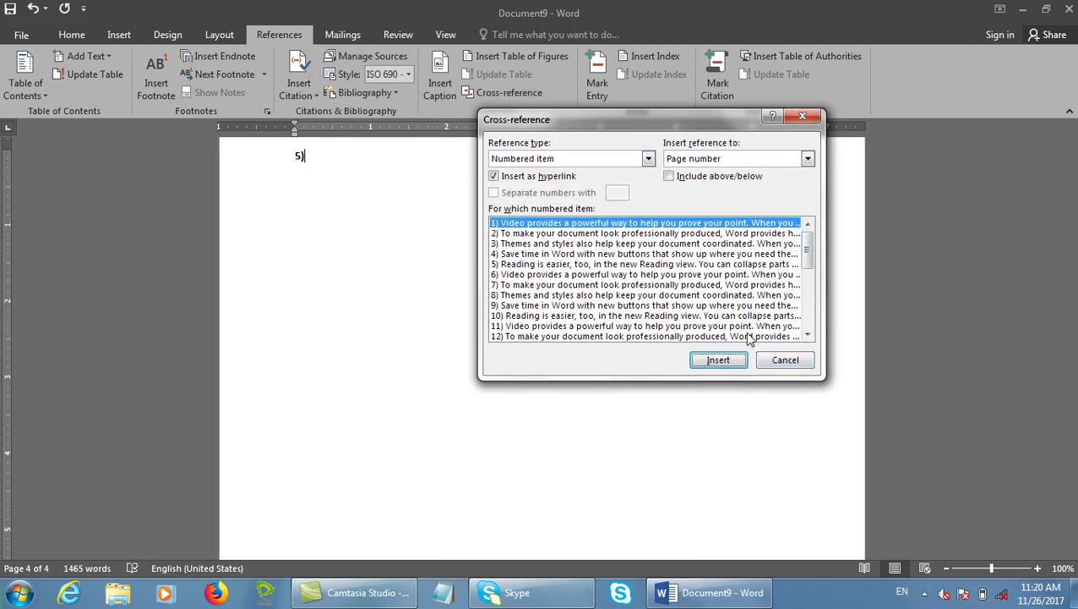